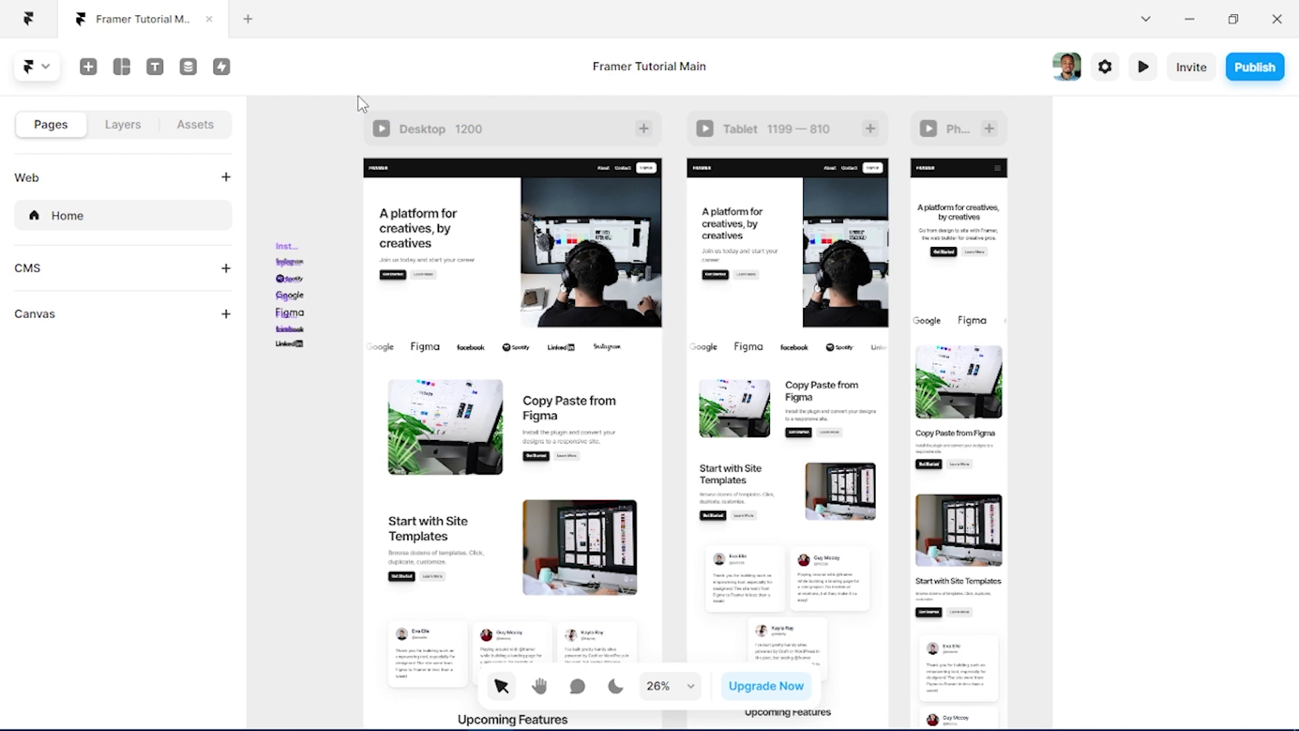
# Step: Create a new project, search the insert library for NAV and place the dark FRAMER navbar at the top of the Desktop page
pyautogui.click(250, 19)
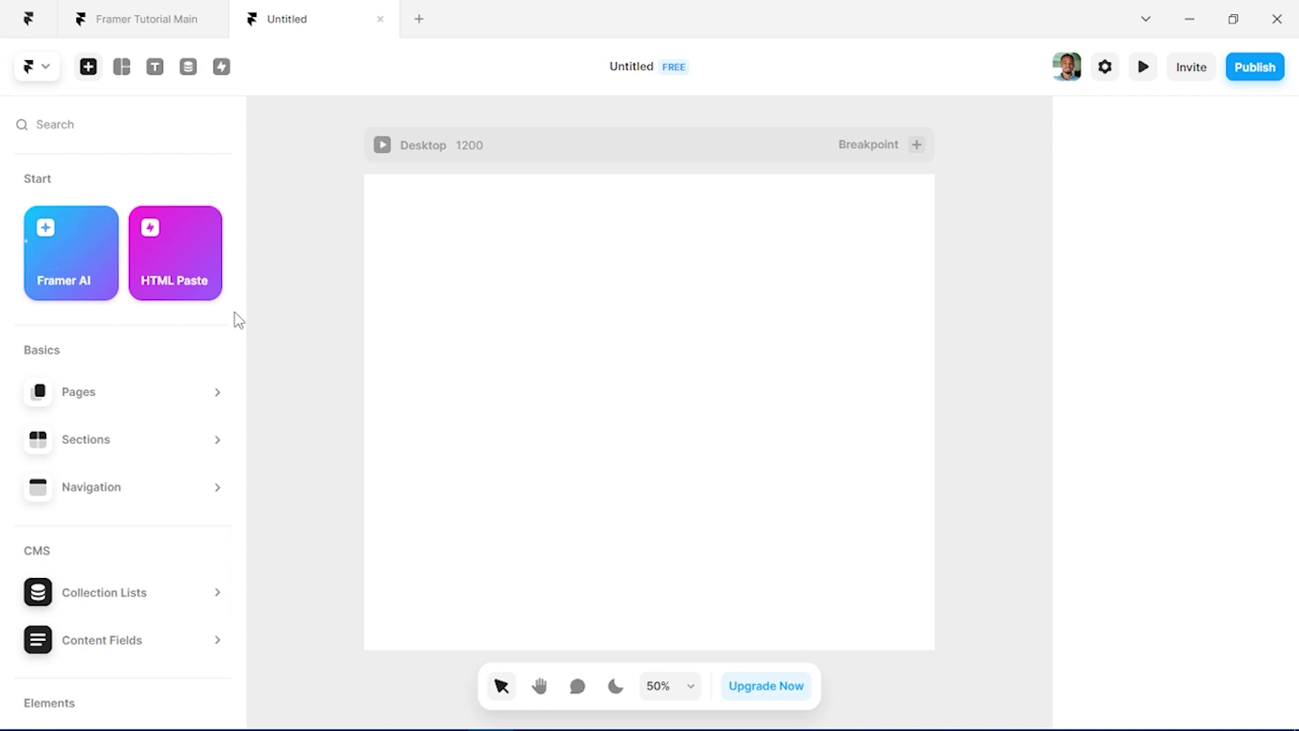
pyautogui.moveTo(124, 400)
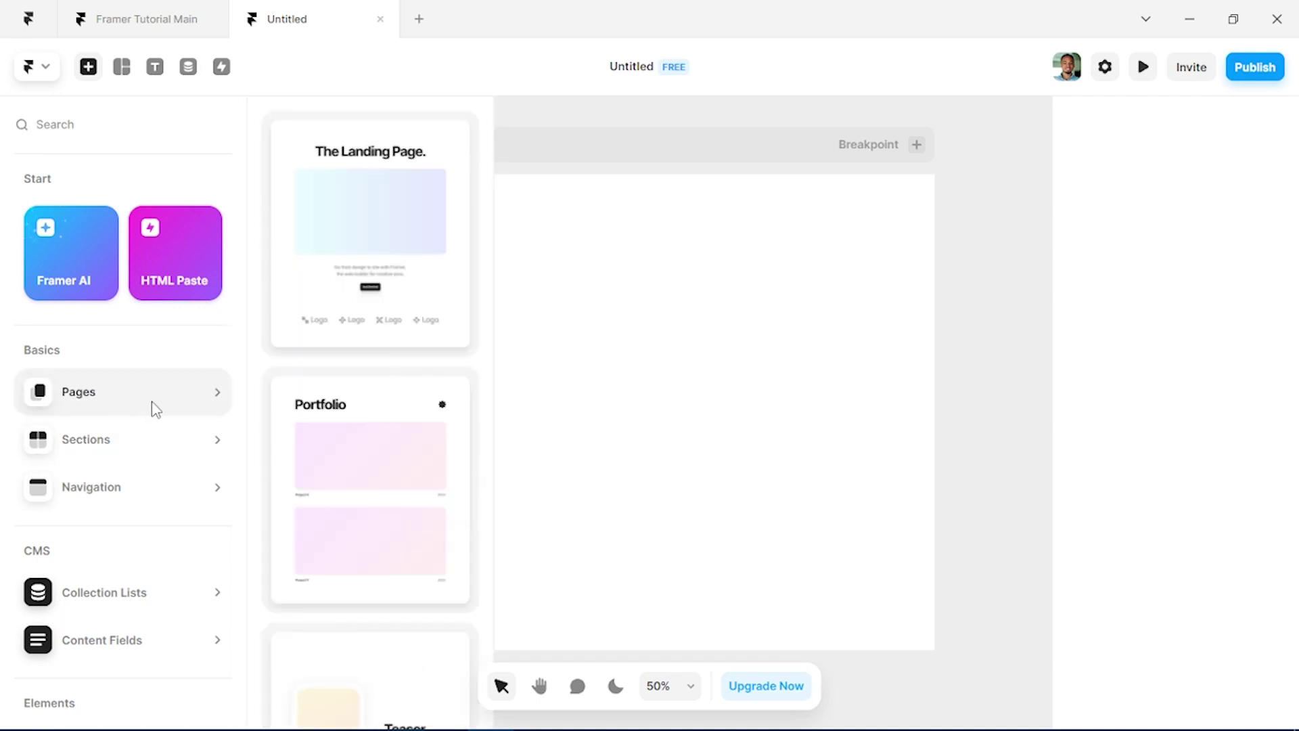
pyautogui.moveTo(160, 440)
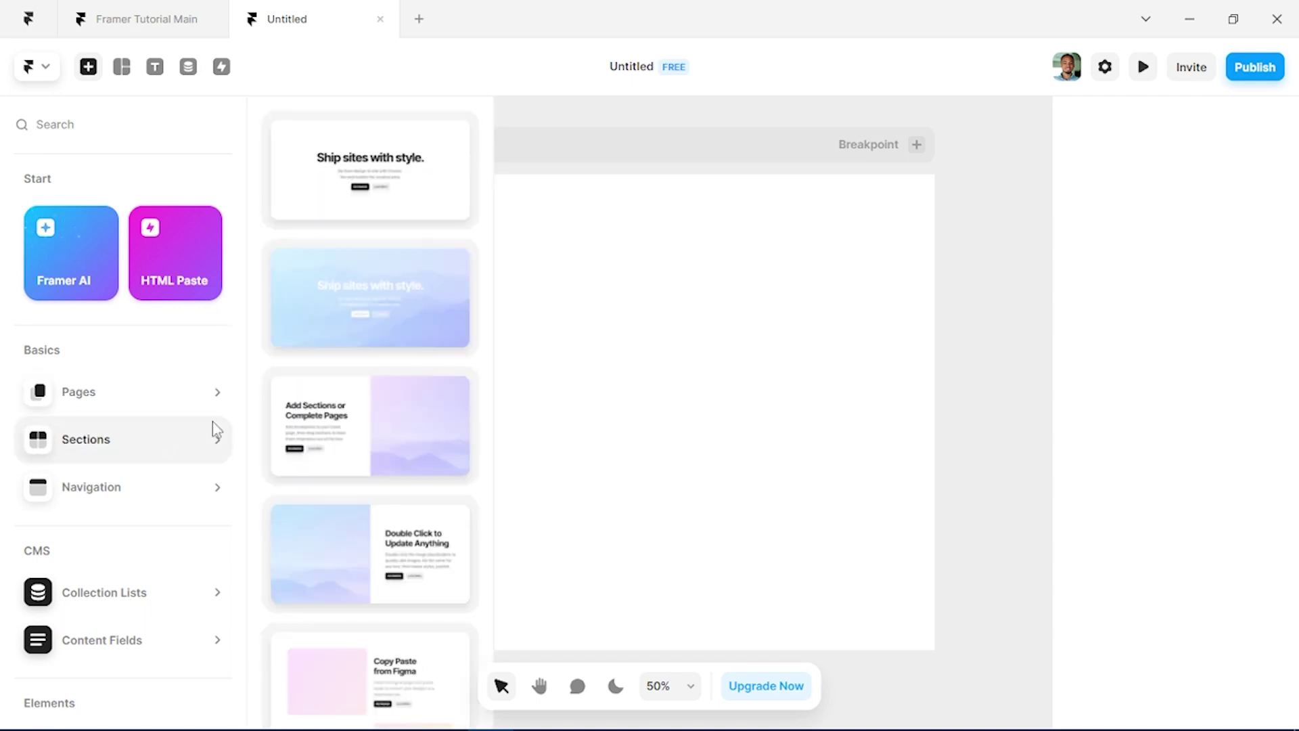
pyautogui.write('AV')
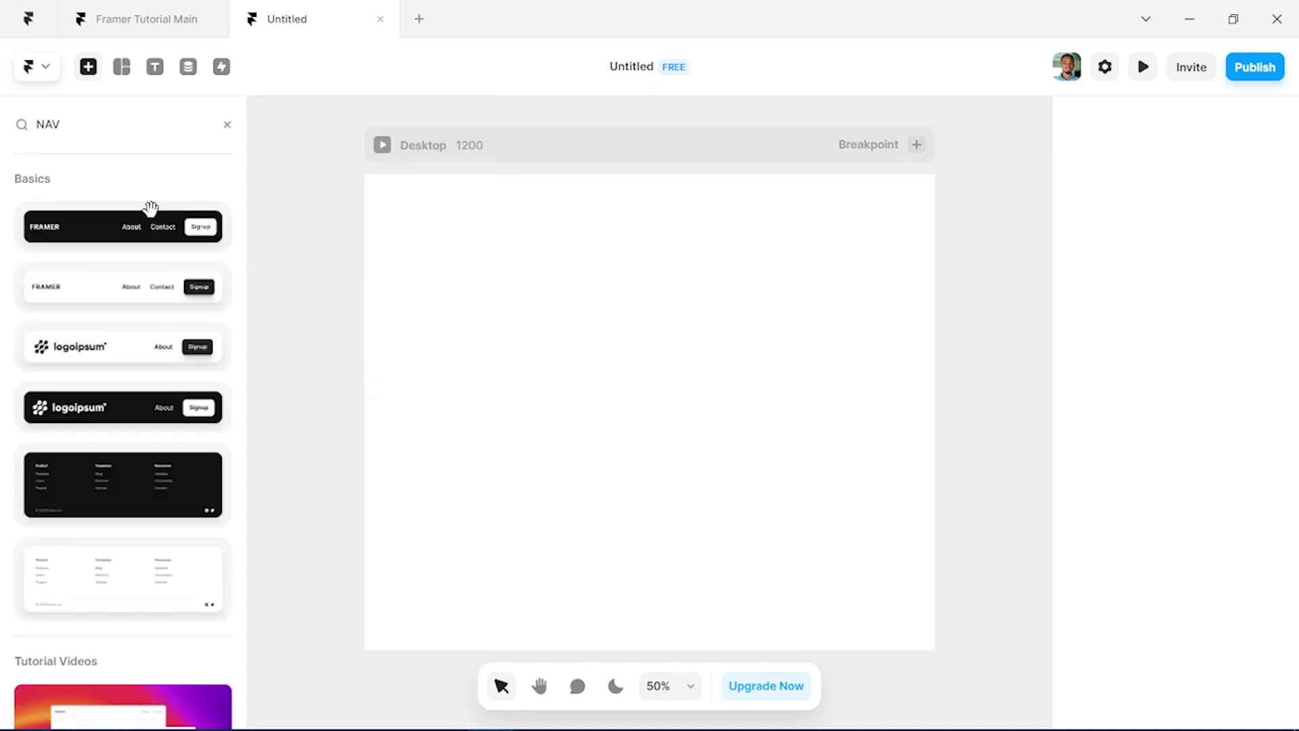
pyautogui.moveTo(116, 226); pyautogui.dragTo(639, 220)
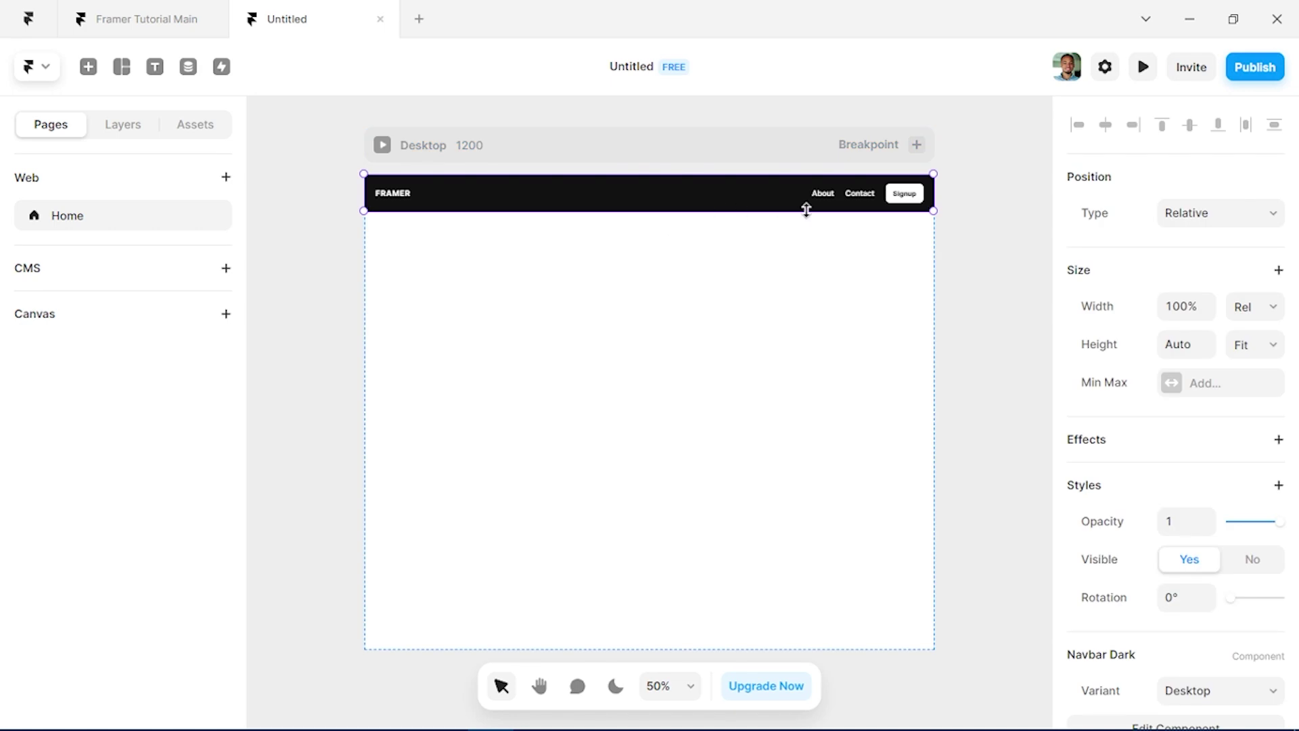
# Step: Add the Tablet (810) and Phone (390) breakpoints to the page
pyautogui.scroll(-2, 806, 210)
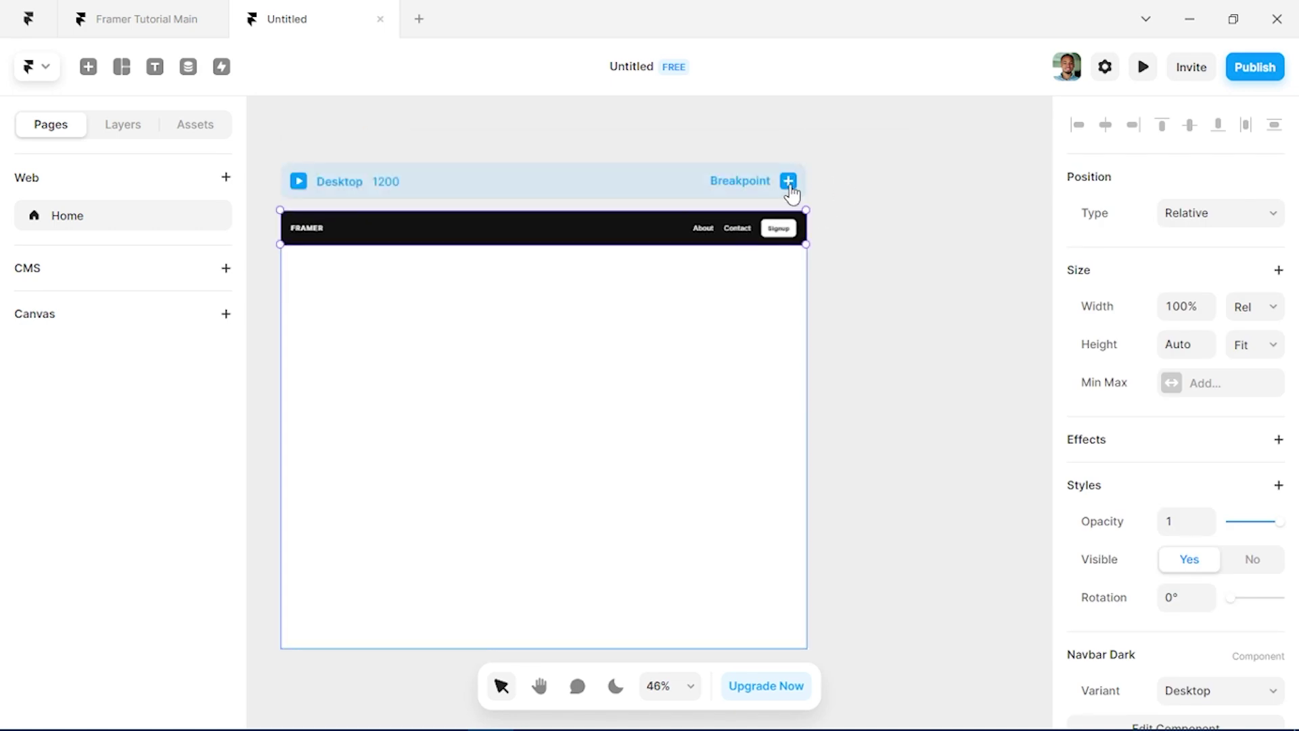
pyautogui.click(789, 183)
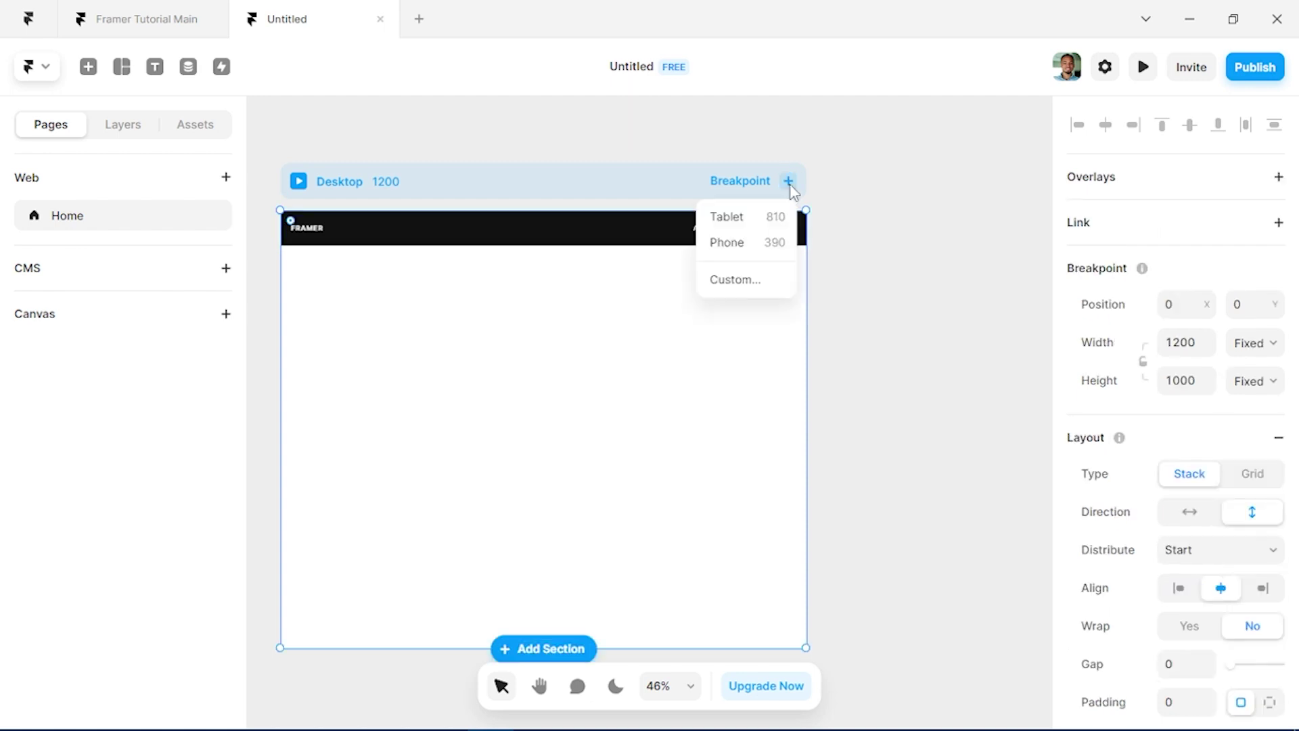
pyautogui.click(733, 220)
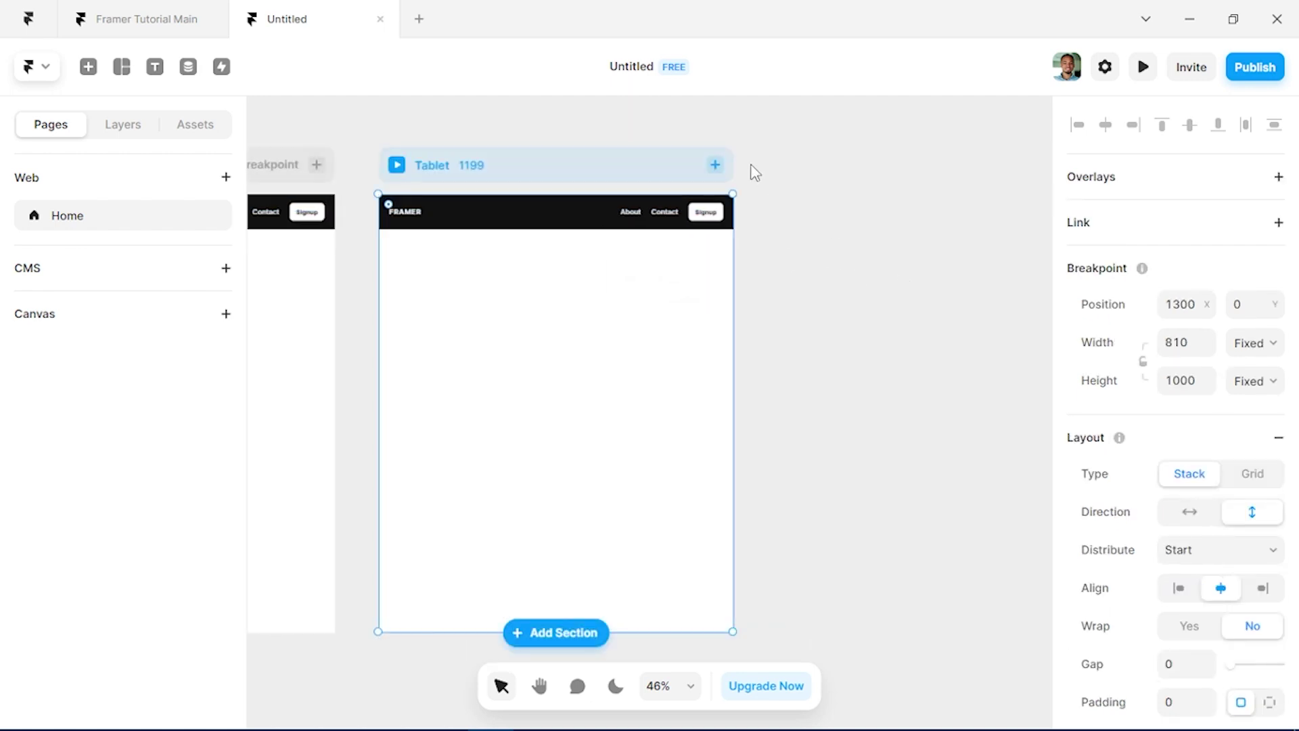
pyautogui.click(714, 167)
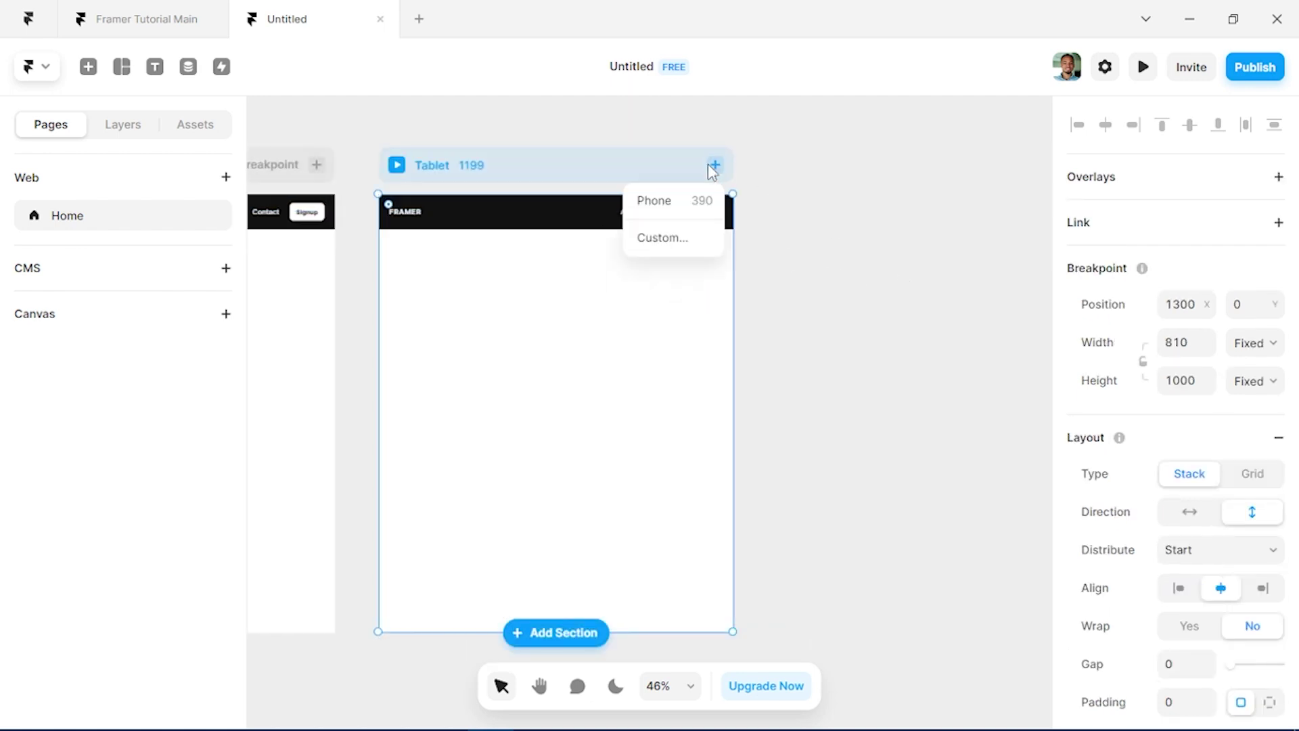
pyautogui.click(684, 205)
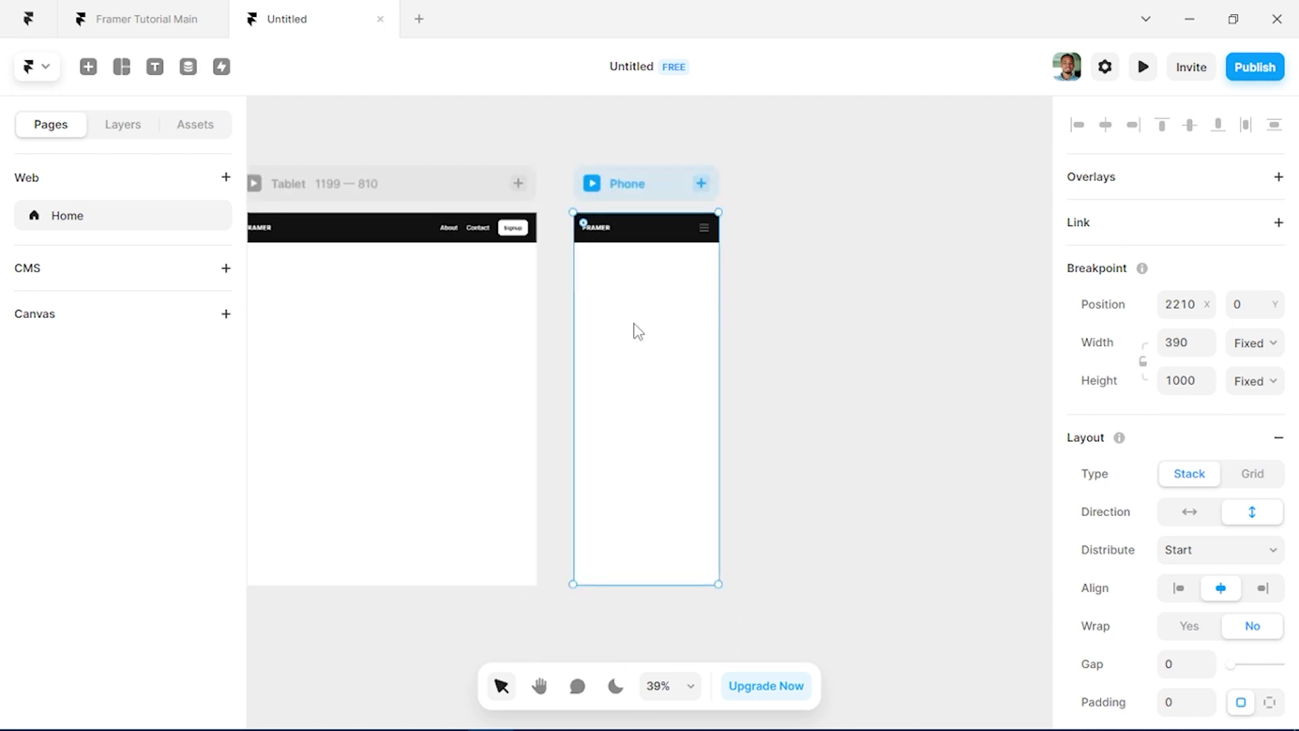
# Step: Insert the "Add Sections or Complete Pages" two-column text and image section below the navbar on the Desktop page
pyautogui.hscroll(-3, 413, 290)
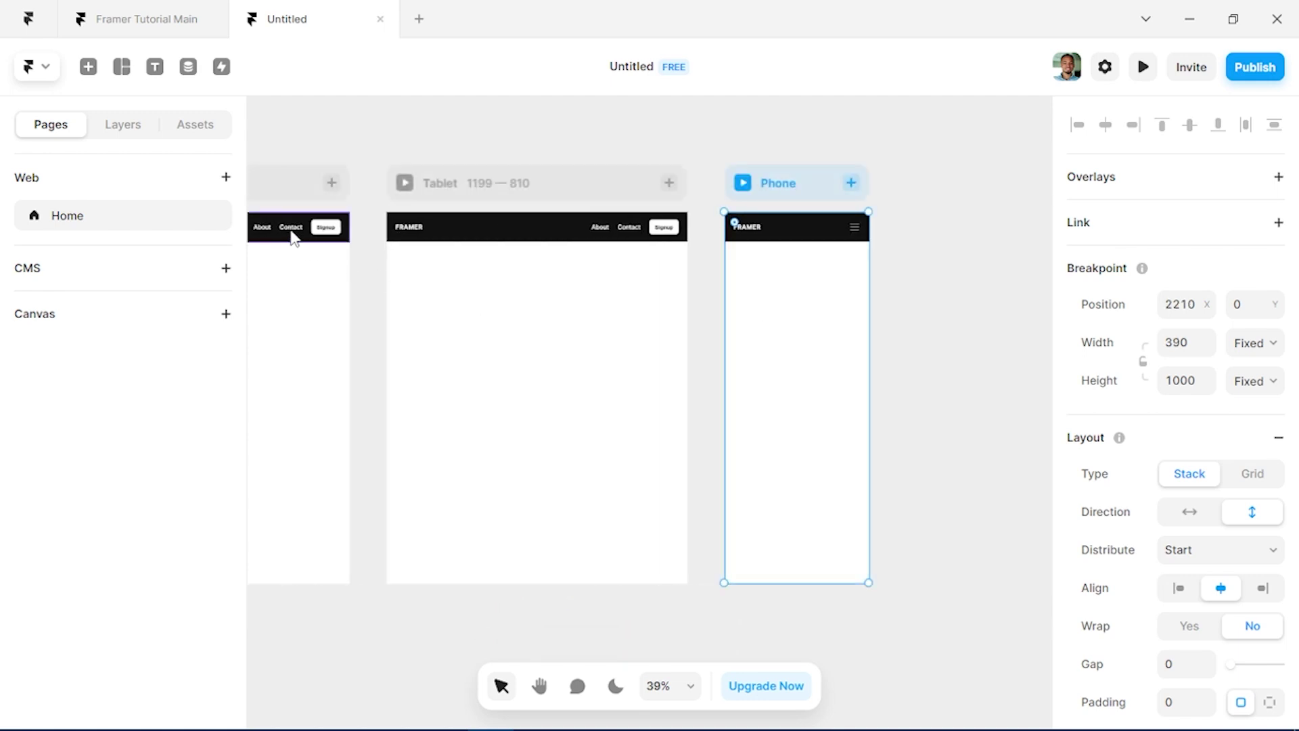
pyautogui.hscroll(-5, 409, 290)
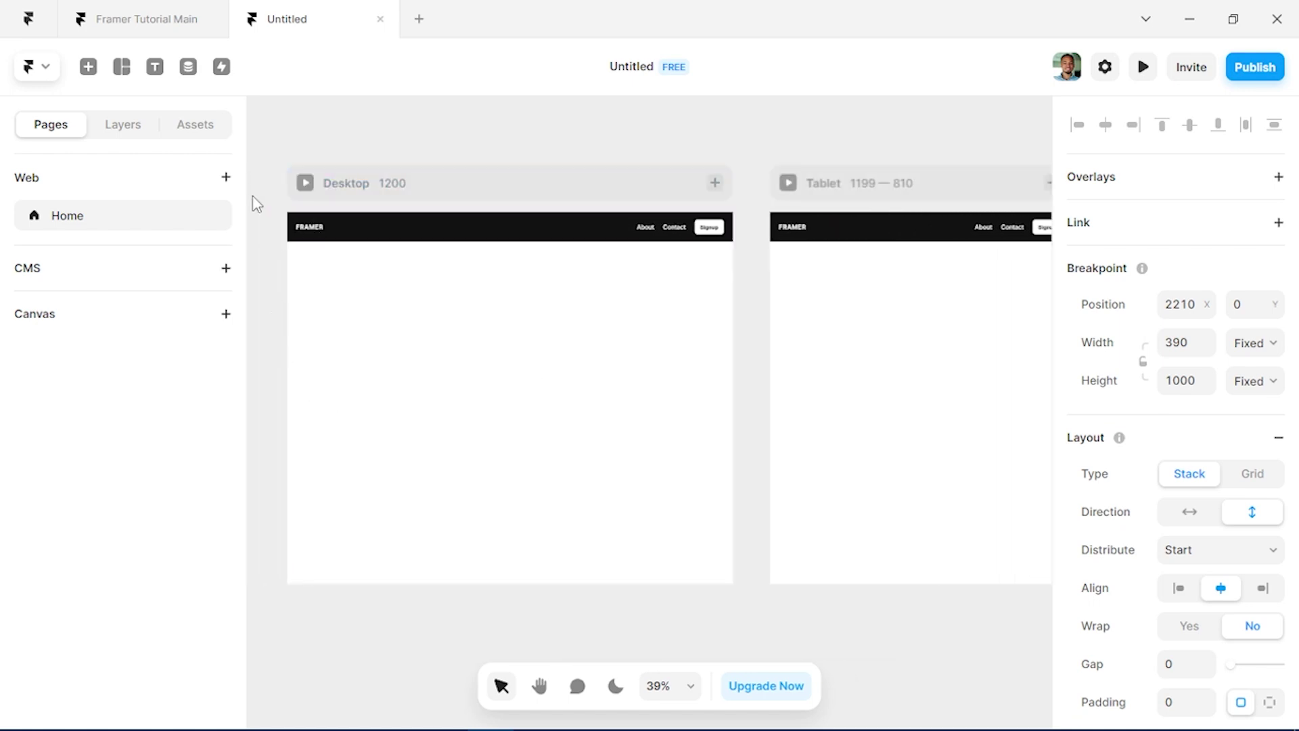
pyautogui.press('i')
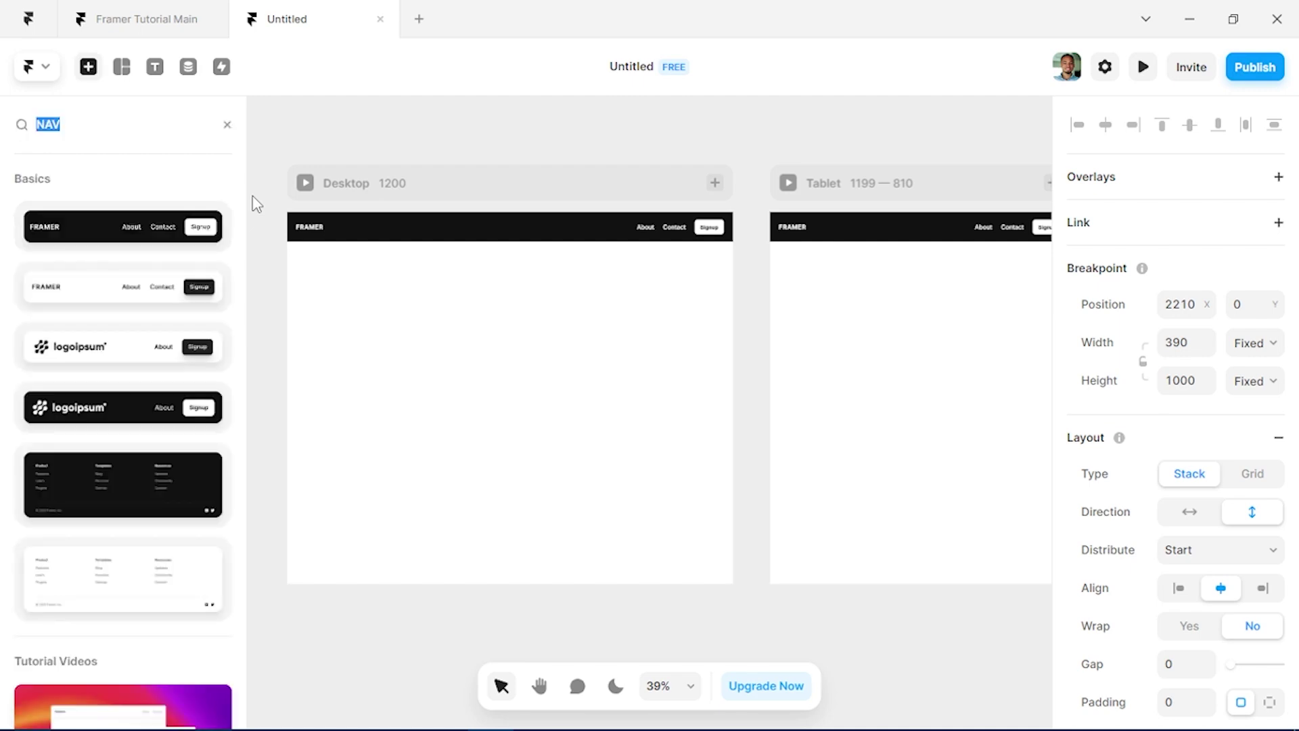
pyautogui.click(230, 132)
pyautogui.moveTo(157, 475)
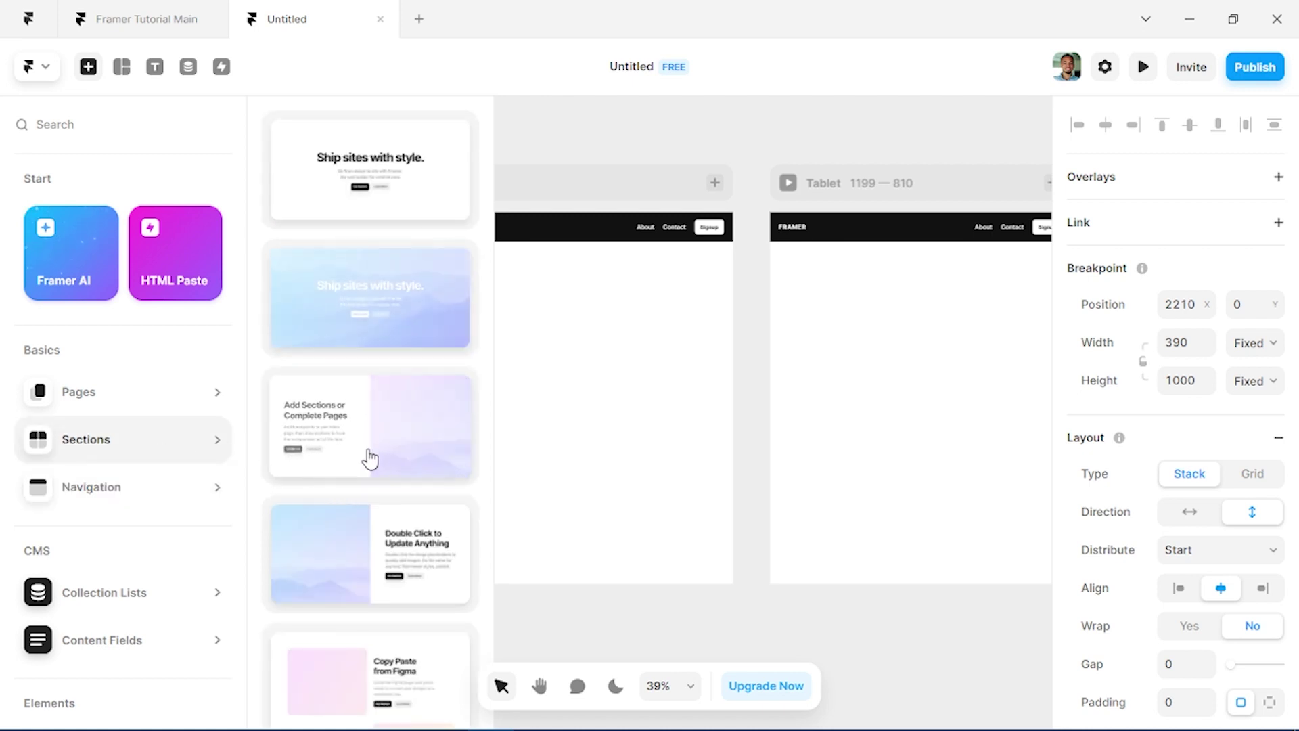
pyautogui.moveTo(366, 445); pyautogui.dragTo(492, 360)
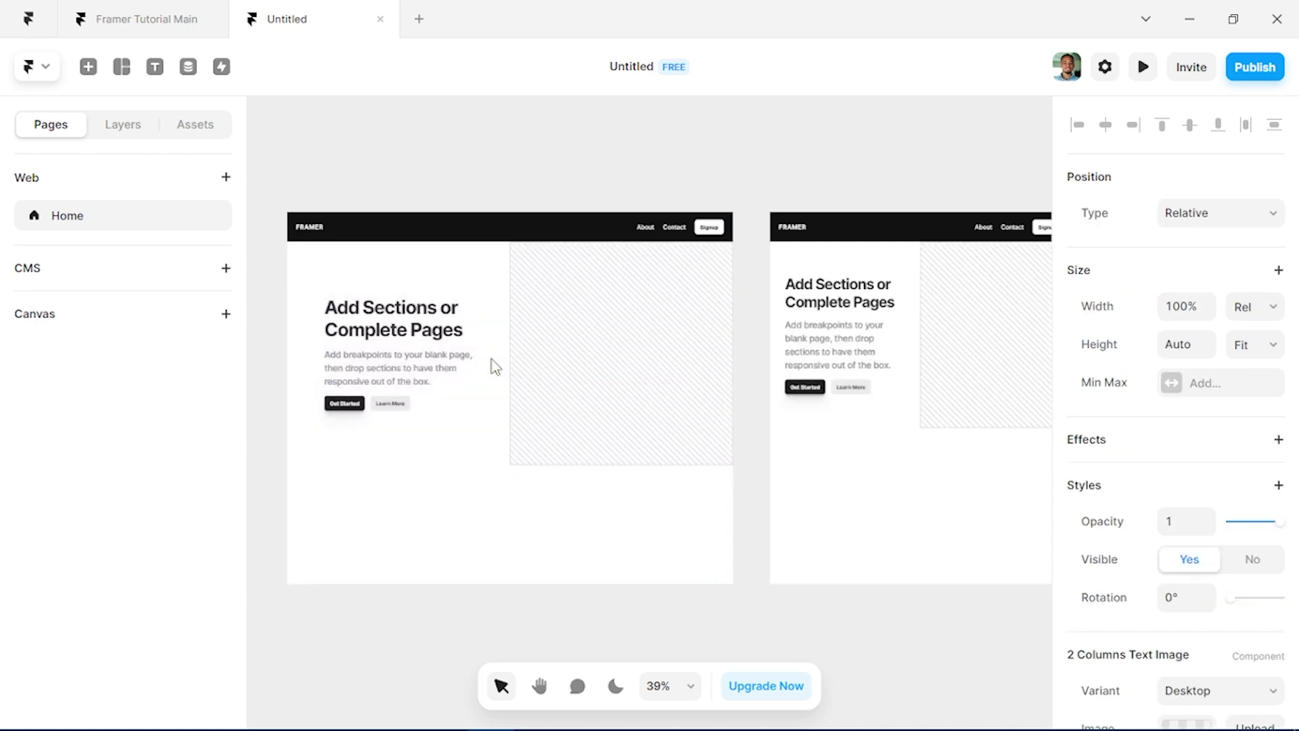
# Step: Replace the Desktop hero heading with the copied text "A platform for creatives, by creatives"
pyautogui.click(441, 290)
pyautogui.scroll(1, 441, 290)
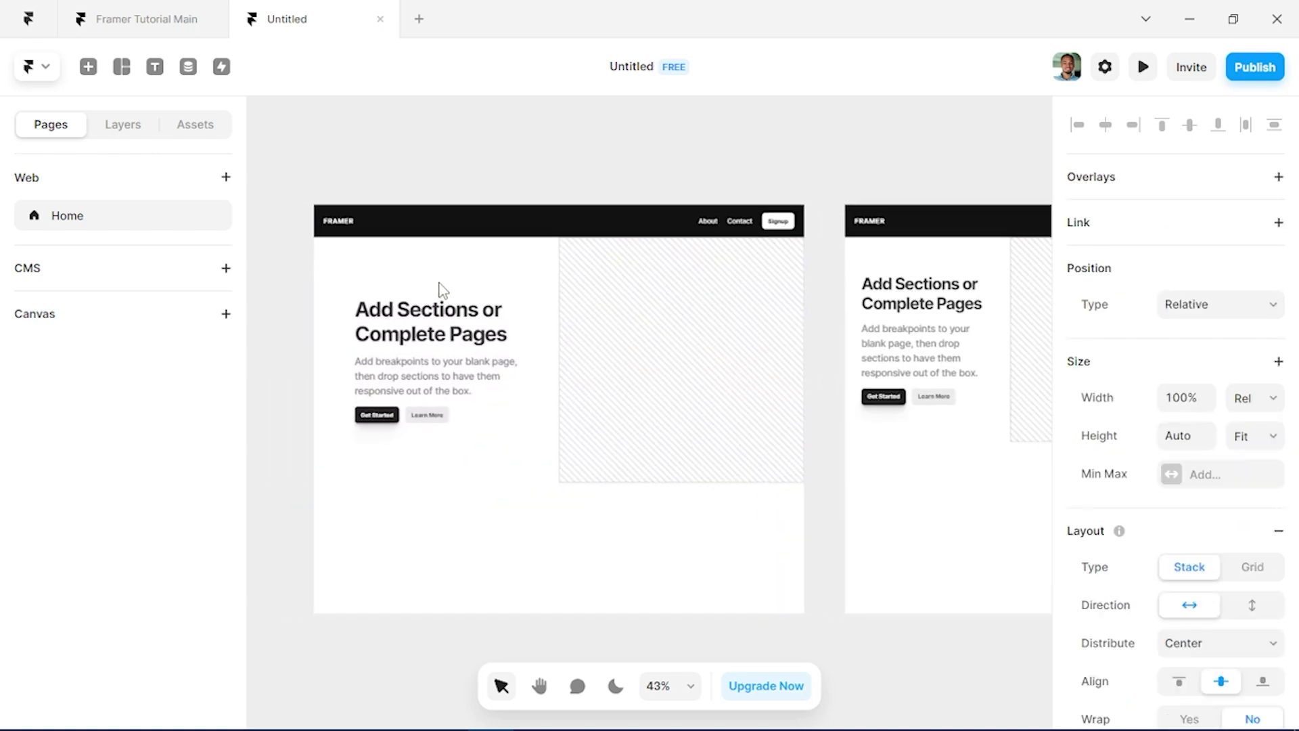
pyautogui.click(441, 291)
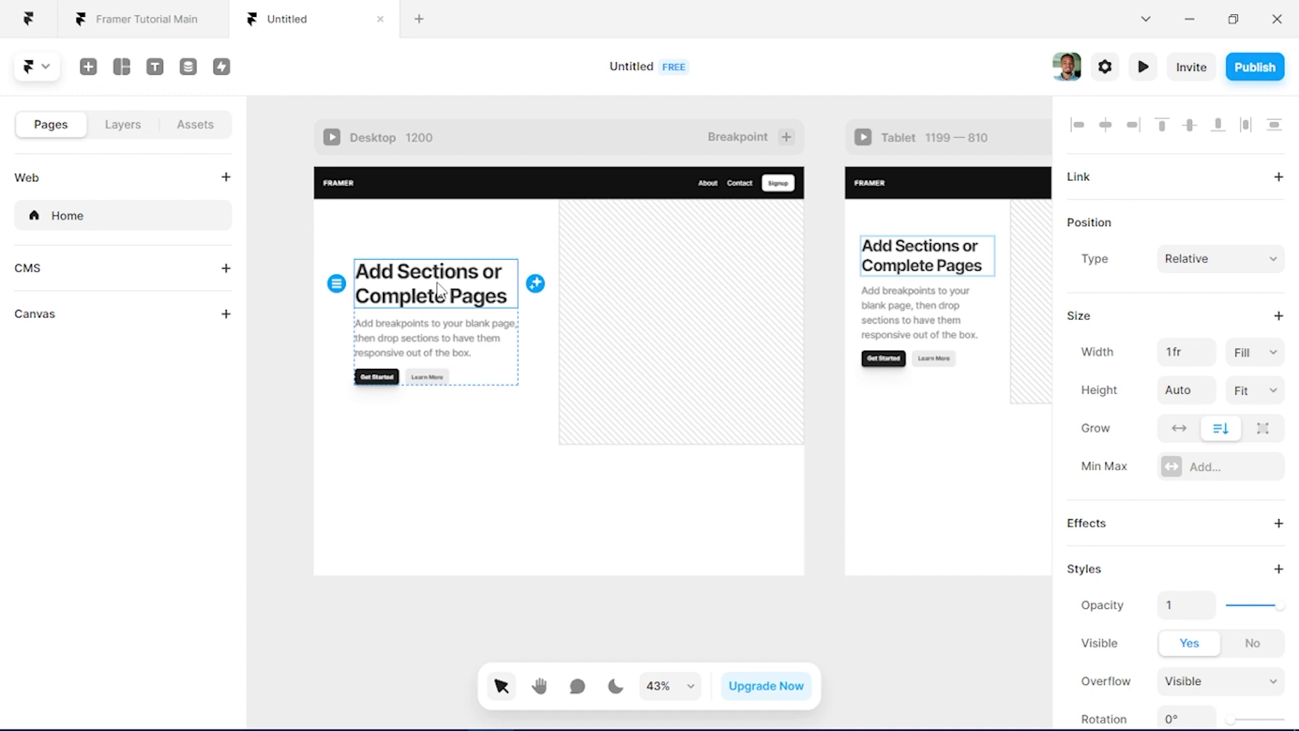
pyautogui.doubleClick(438, 289)
pyautogui.tripleClick(440, 285)
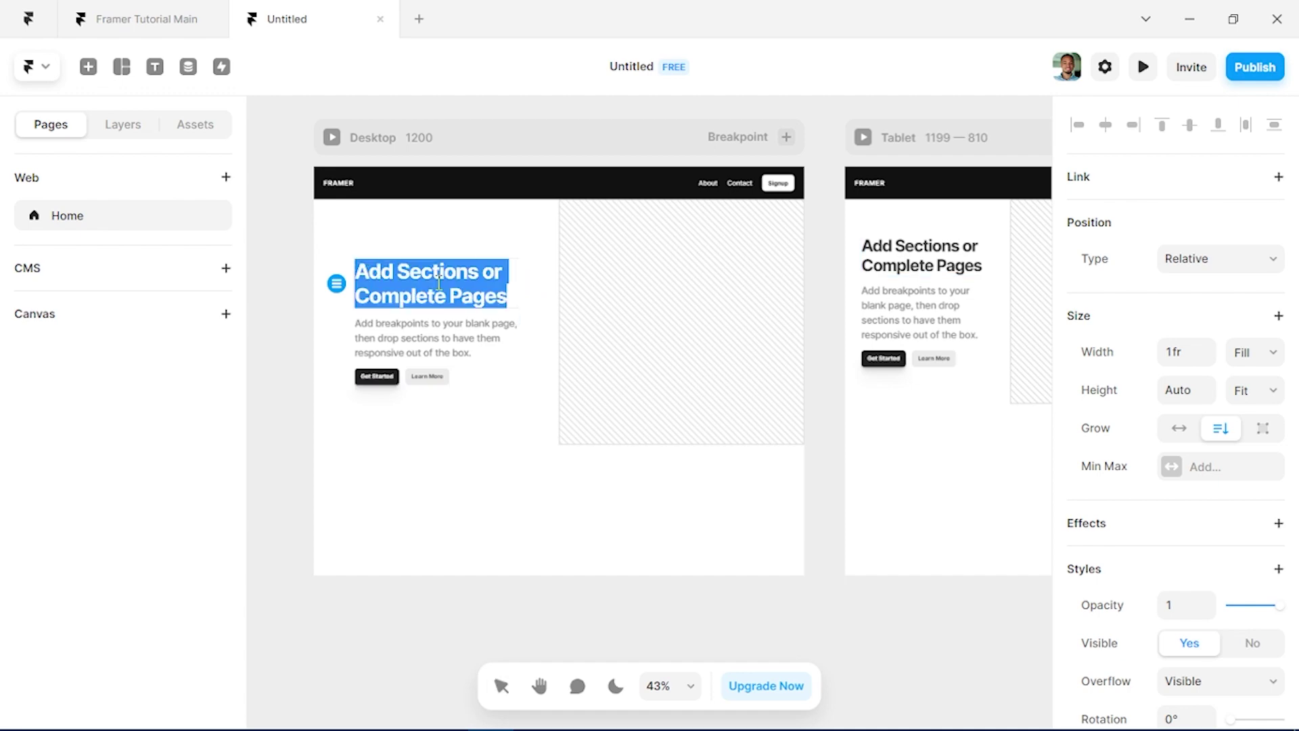
pyautogui.press('super+v')
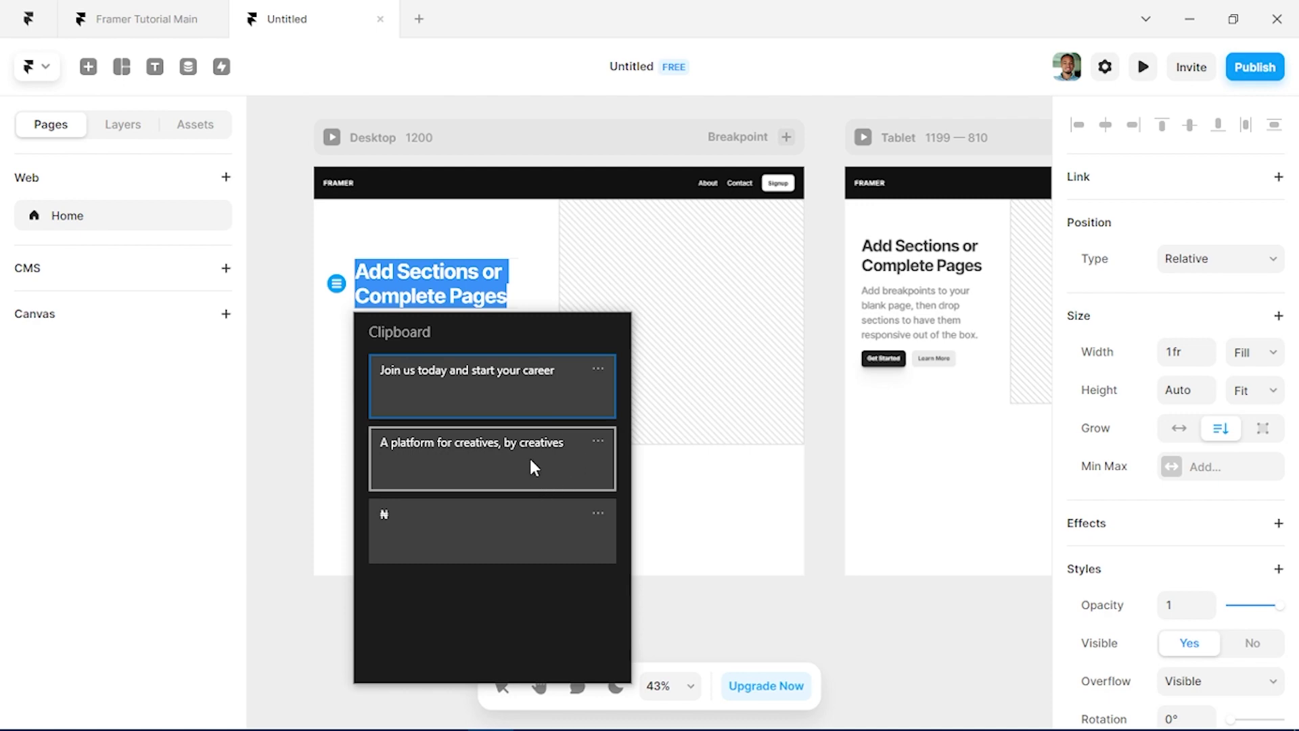
pyautogui.click(502, 457)
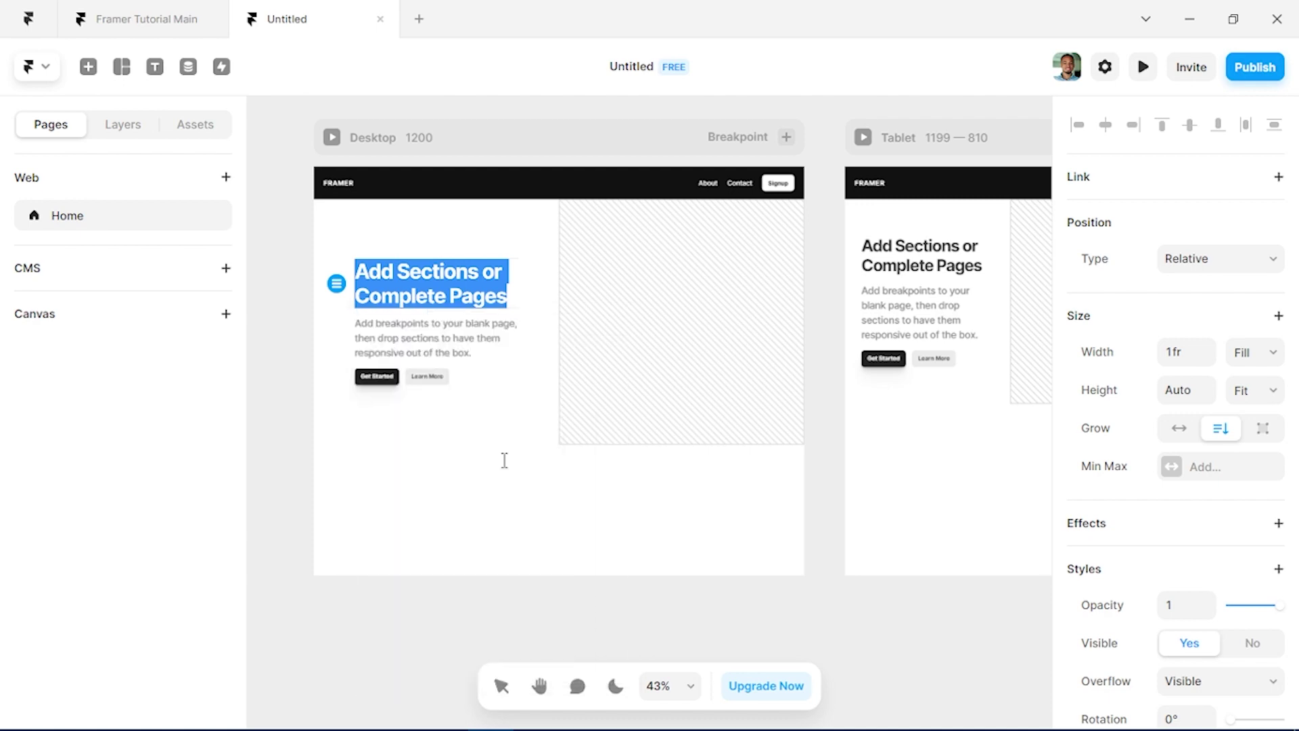
pyautogui.press('Escape')
# Step: Replace the paragraph under the Desktop hero heading with the copied text "Join us today and start your career"
pyautogui.click(421, 364)
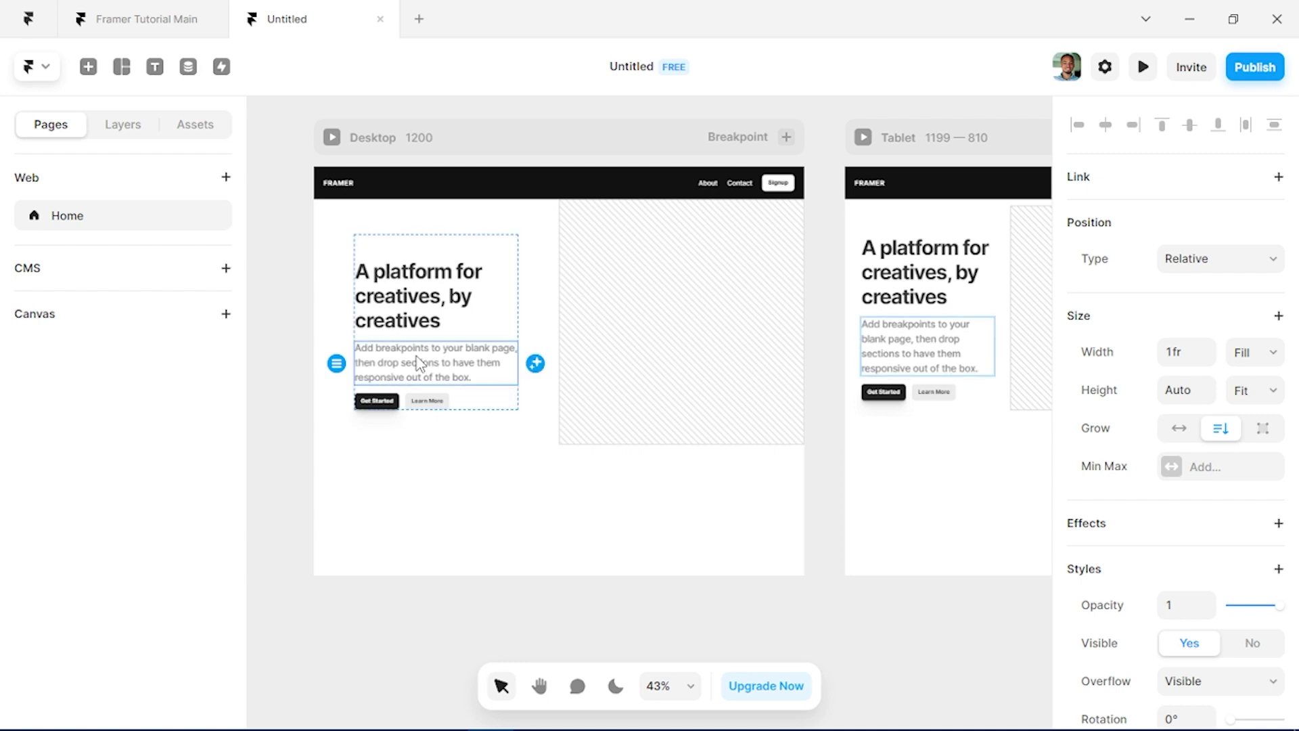
pyautogui.doubleClick(418, 356)
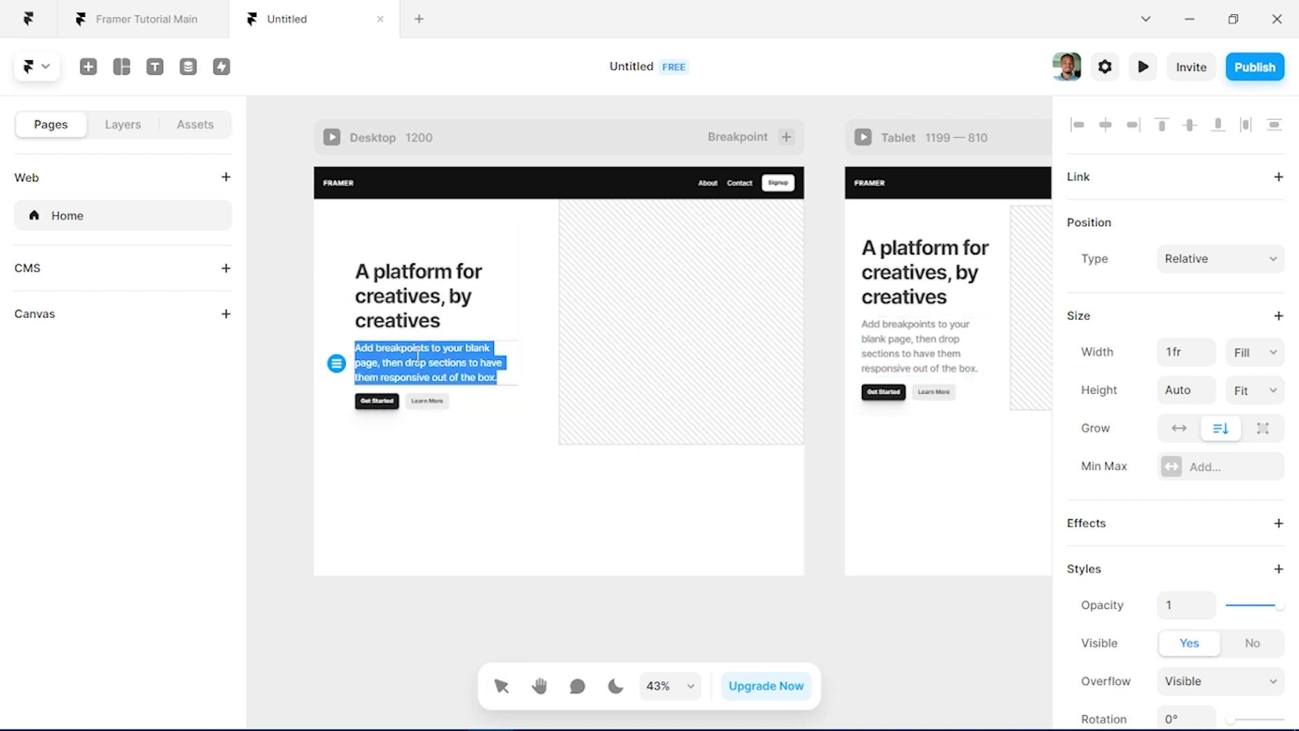
pyautogui.press('super+v')
pyautogui.click(522, 387)
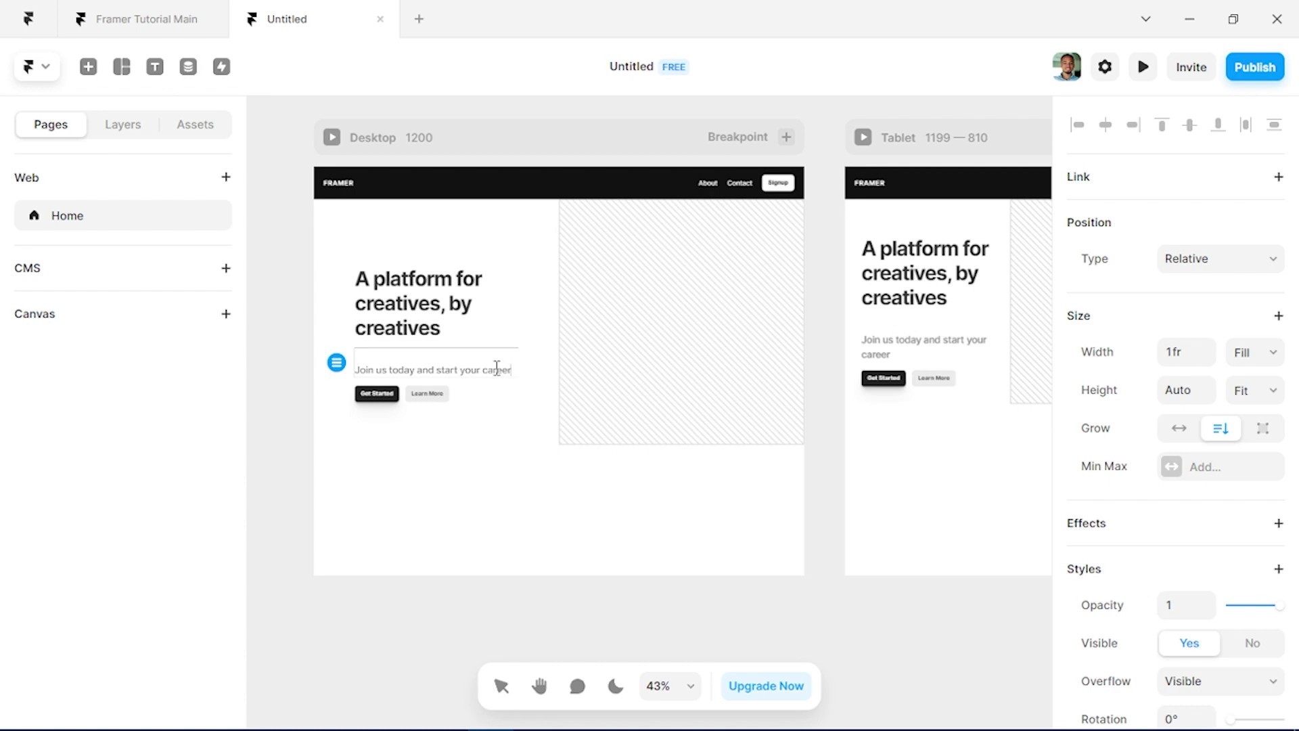
pyautogui.press('Escape')
# Step: Create a new Heading 1 text style from the Desktop hero heading
pyautogui.scroll(1, 648, 257)
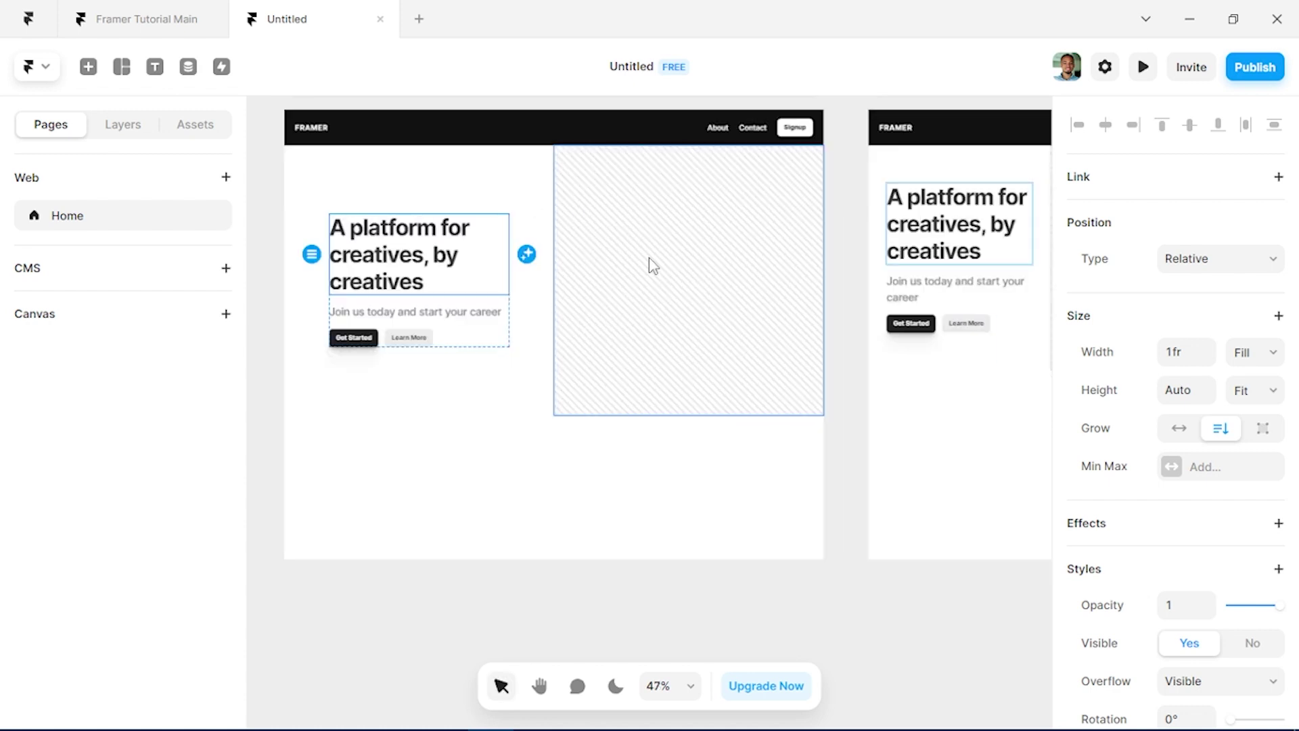
pyautogui.scroll(2, 648, 257)
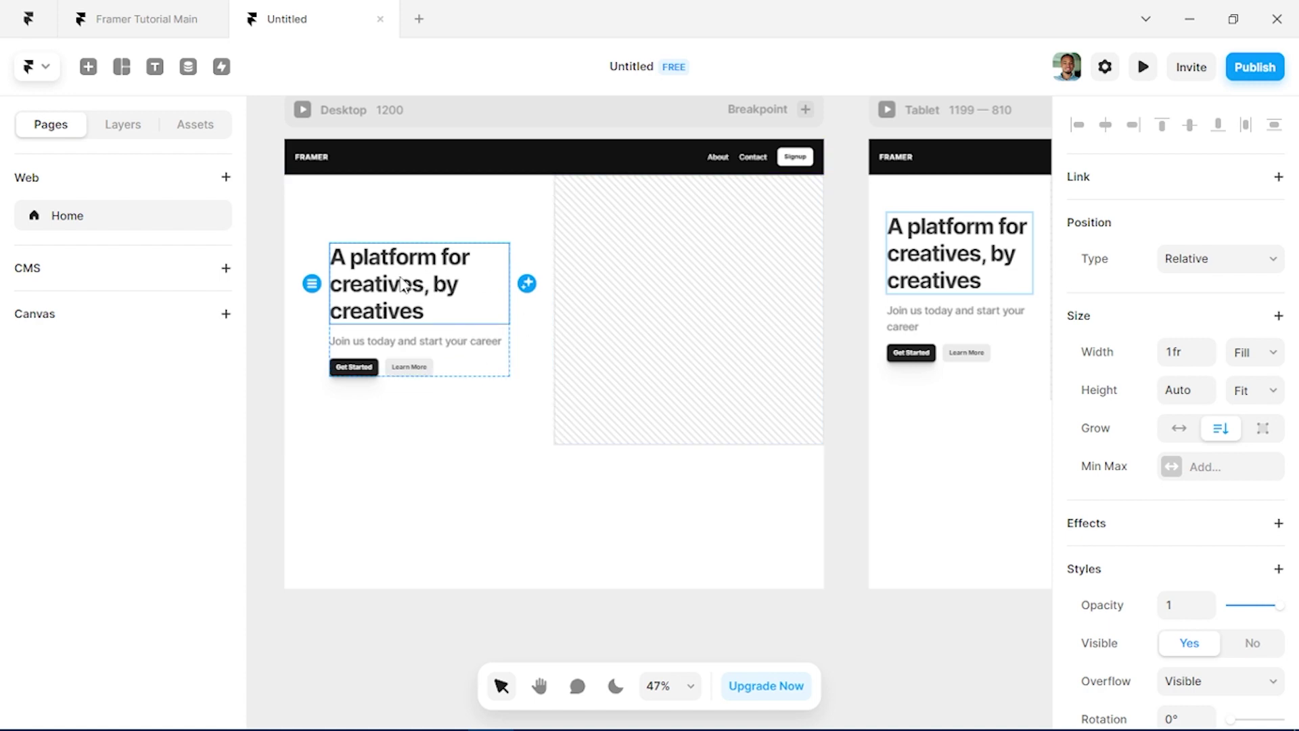
pyautogui.scroll(-4, 1134, 646)
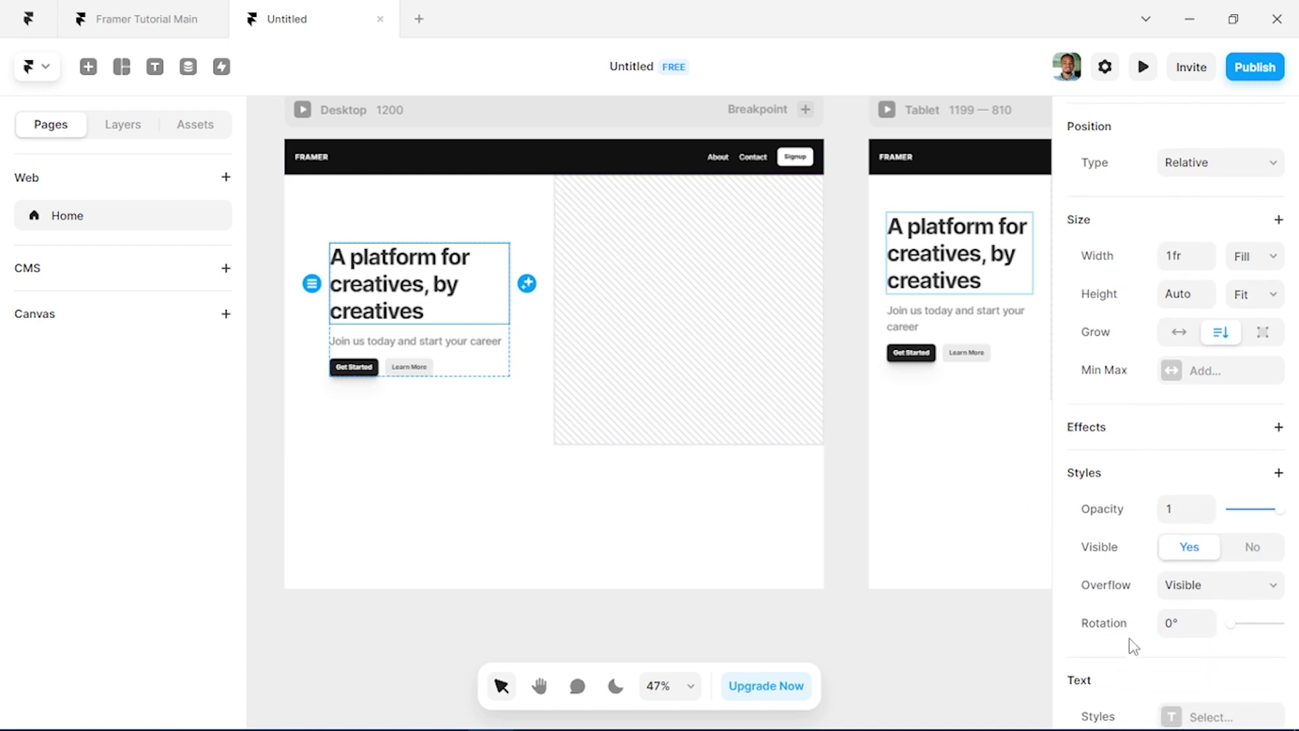
pyautogui.scroll(-2, 1144, 528)
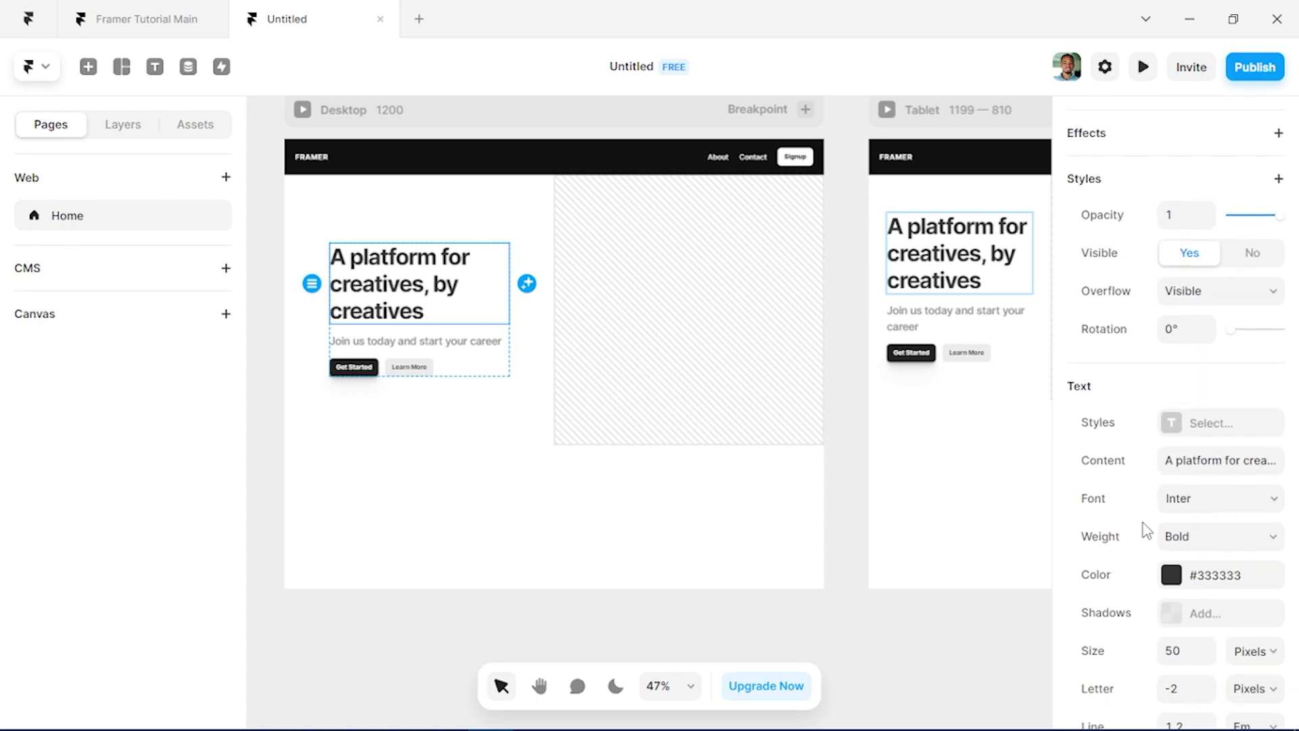
pyautogui.scroll(-1, 1229, 406)
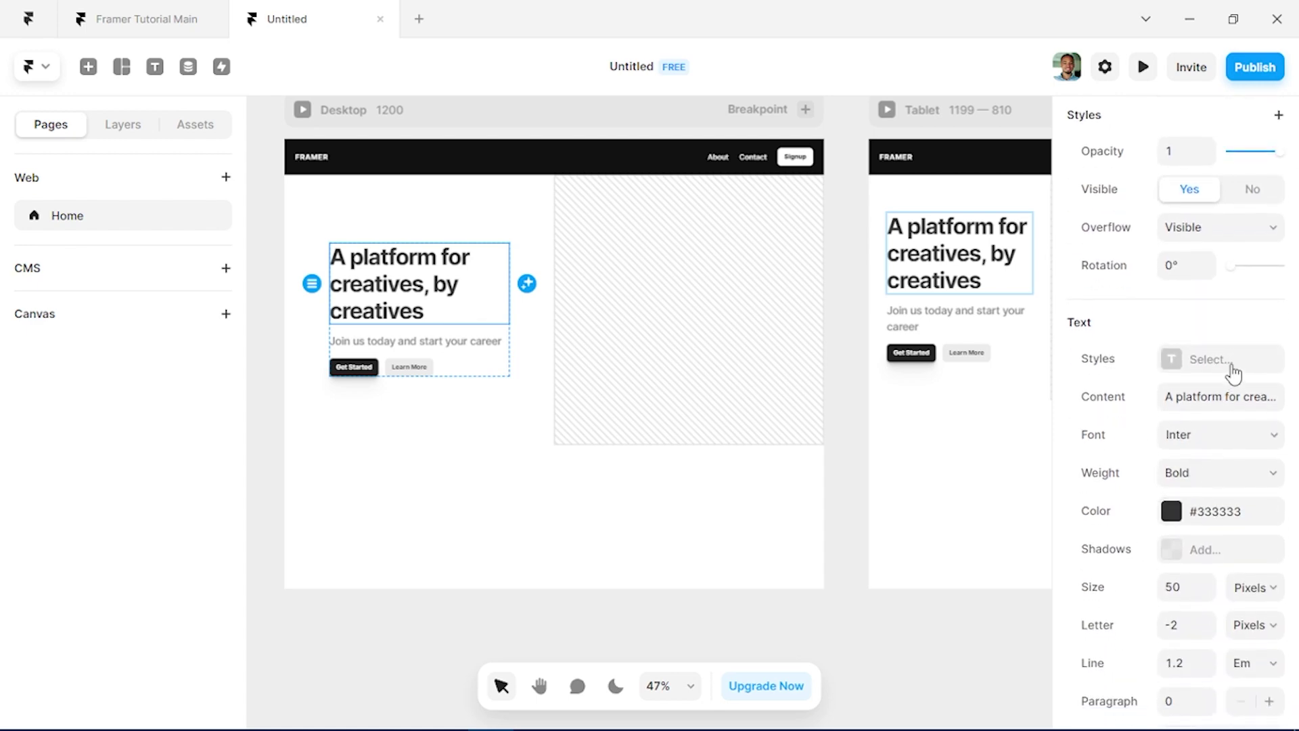
pyautogui.click(1216, 360)
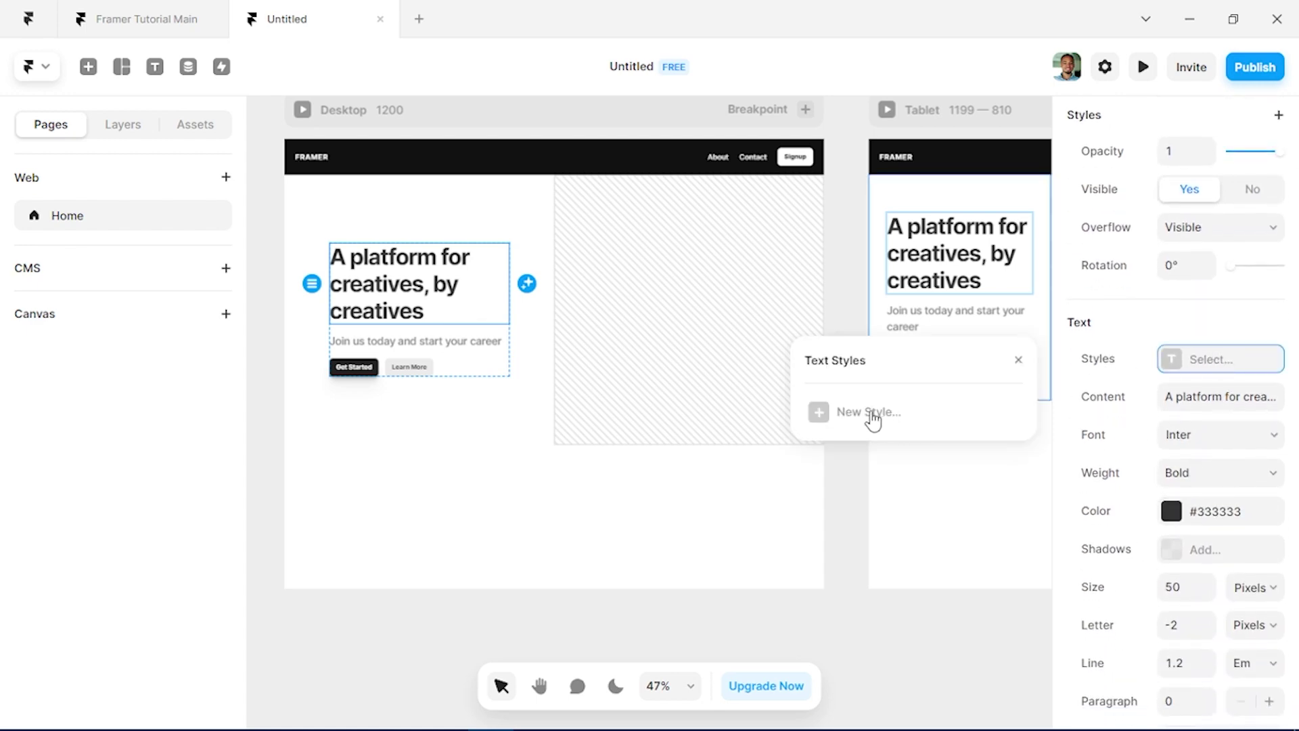
pyautogui.click(871, 414)
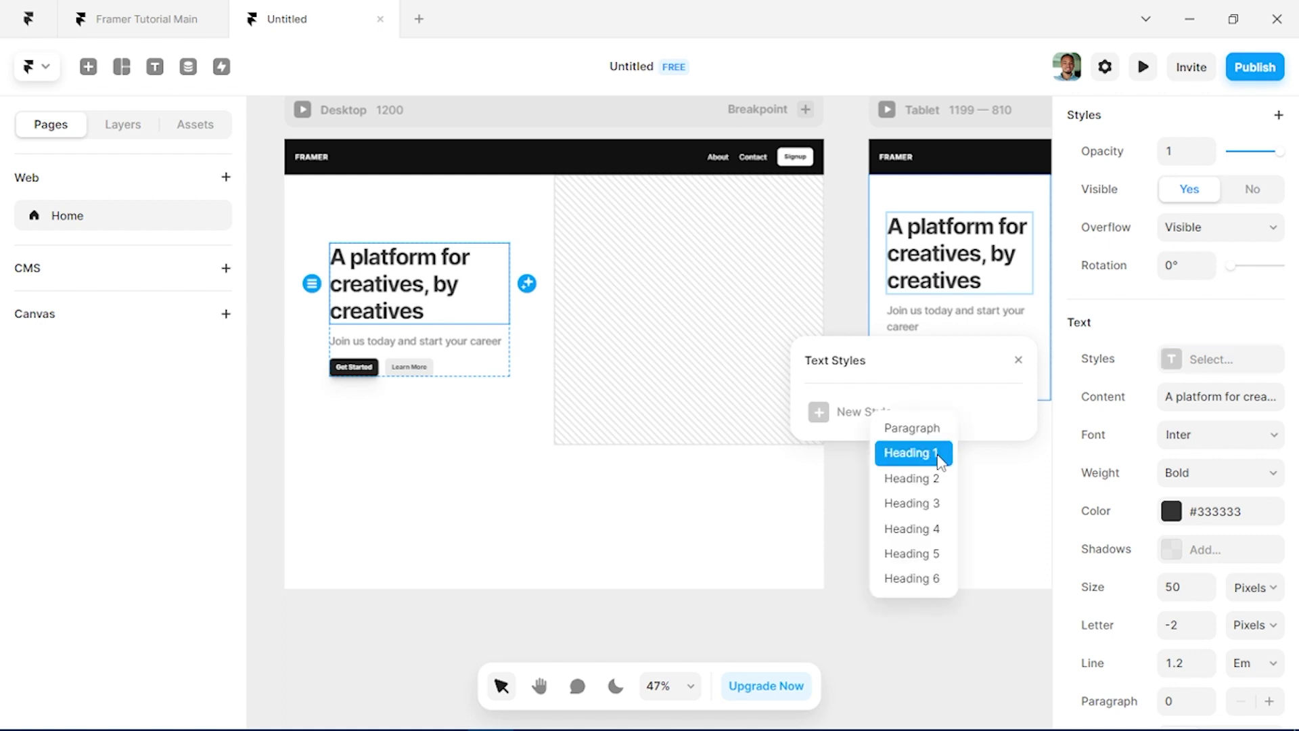
pyautogui.click(928, 461)
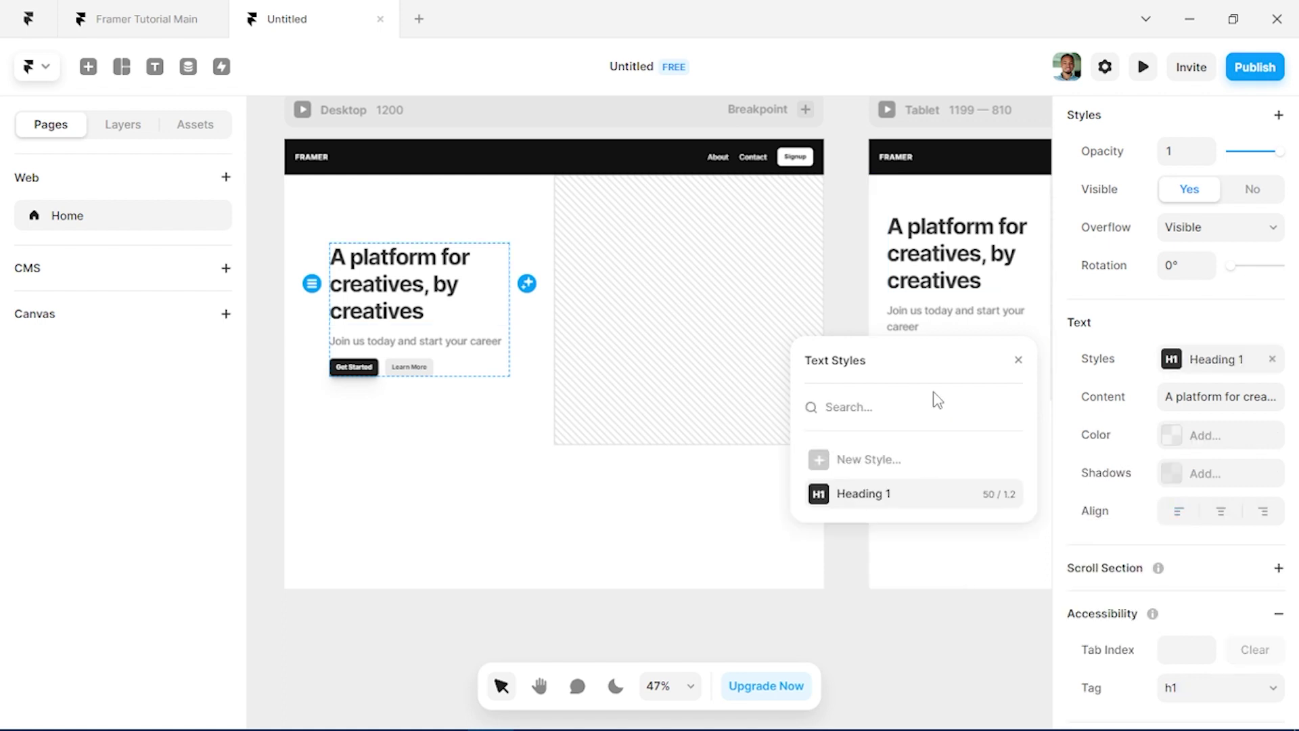
# Step: Add responsive breakpoints to the Heading 1 text style and check the heading on the Tablet and Phone layouts
pyautogui.click(1005, 496)
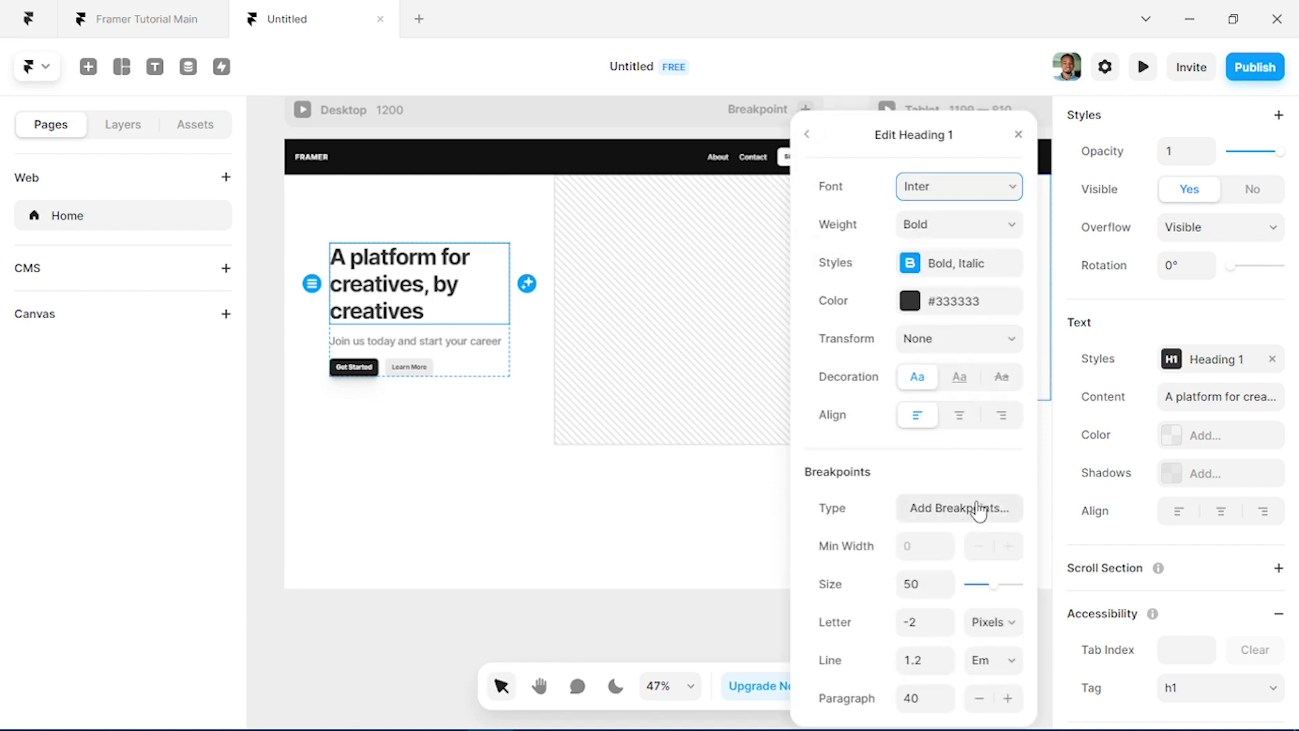
pyautogui.click(985, 517)
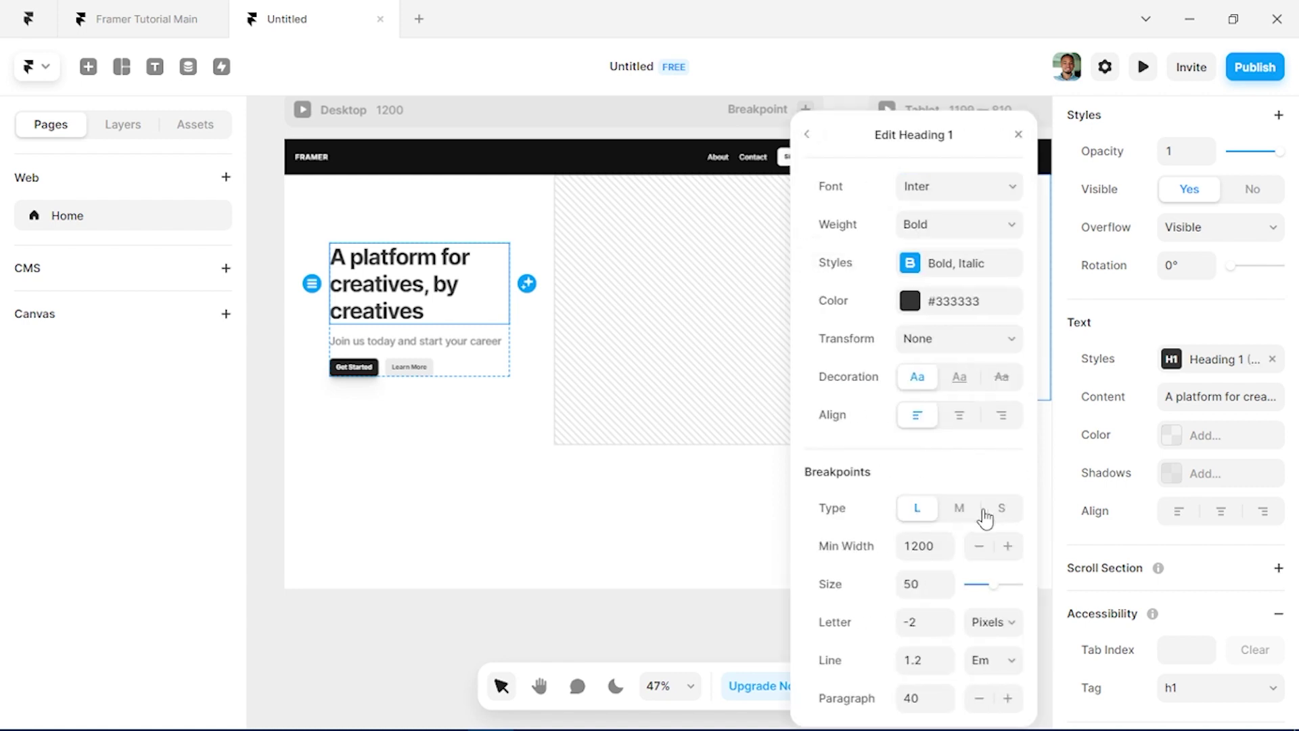
pyautogui.hscroll(3, 679, 448)
pyautogui.hscroll(2, 679, 448)
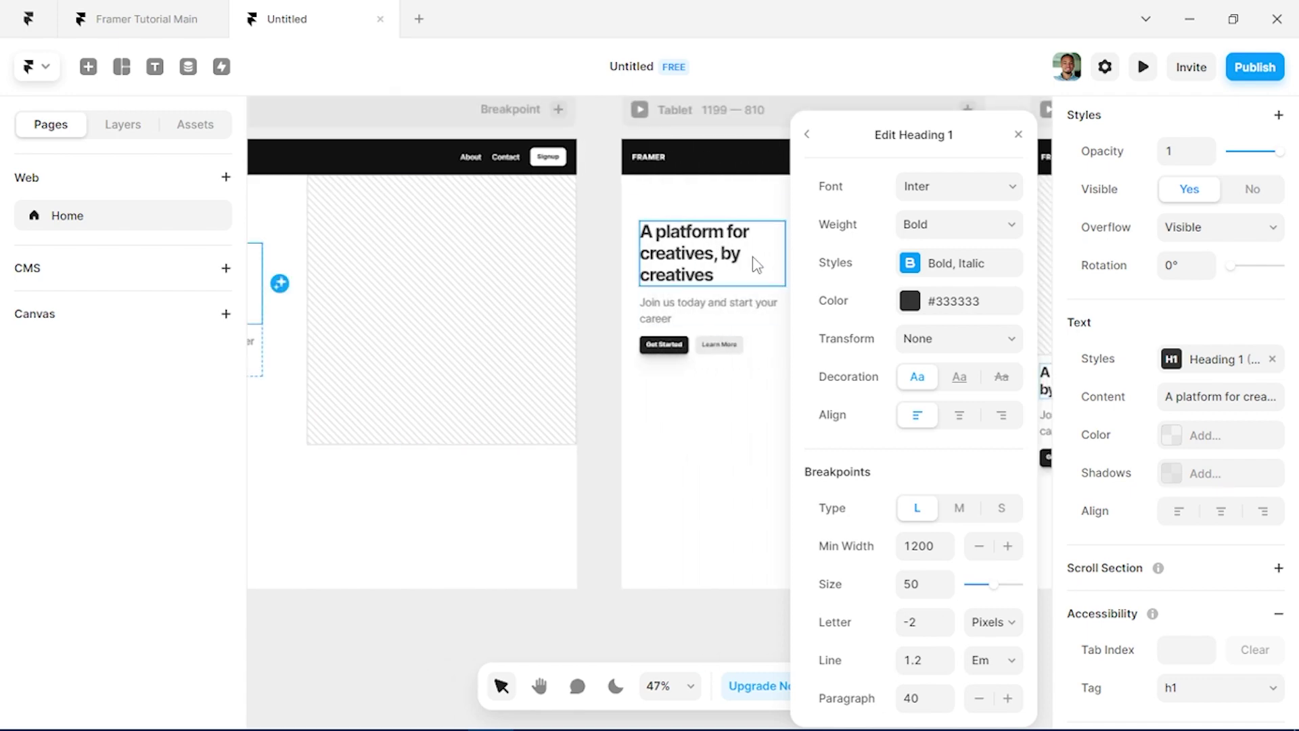
pyautogui.hscroll(3, 756, 261)
pyautogui.hscroll(2, 756, 261)
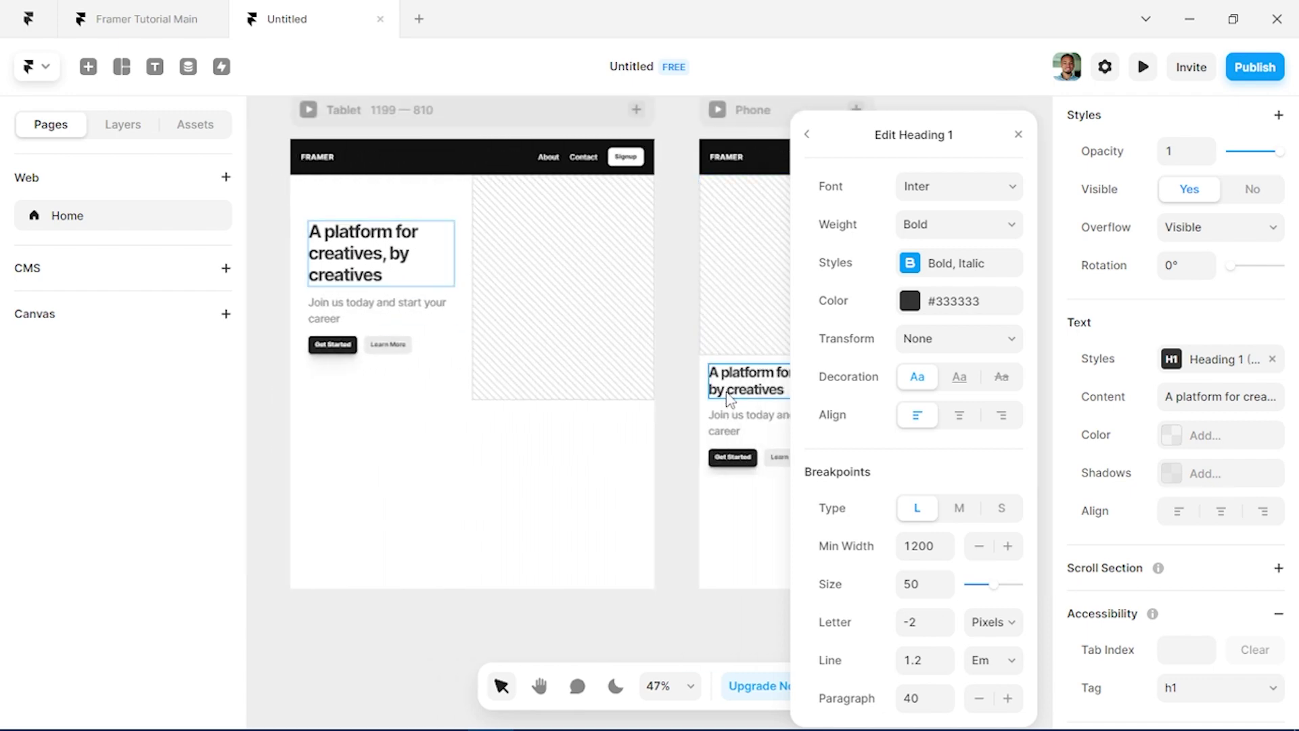
# Step: Create a new Heading 2 text style from the paragraph under the Desktop hero heading
pyautogui.hscroll(-5, 425, 315)
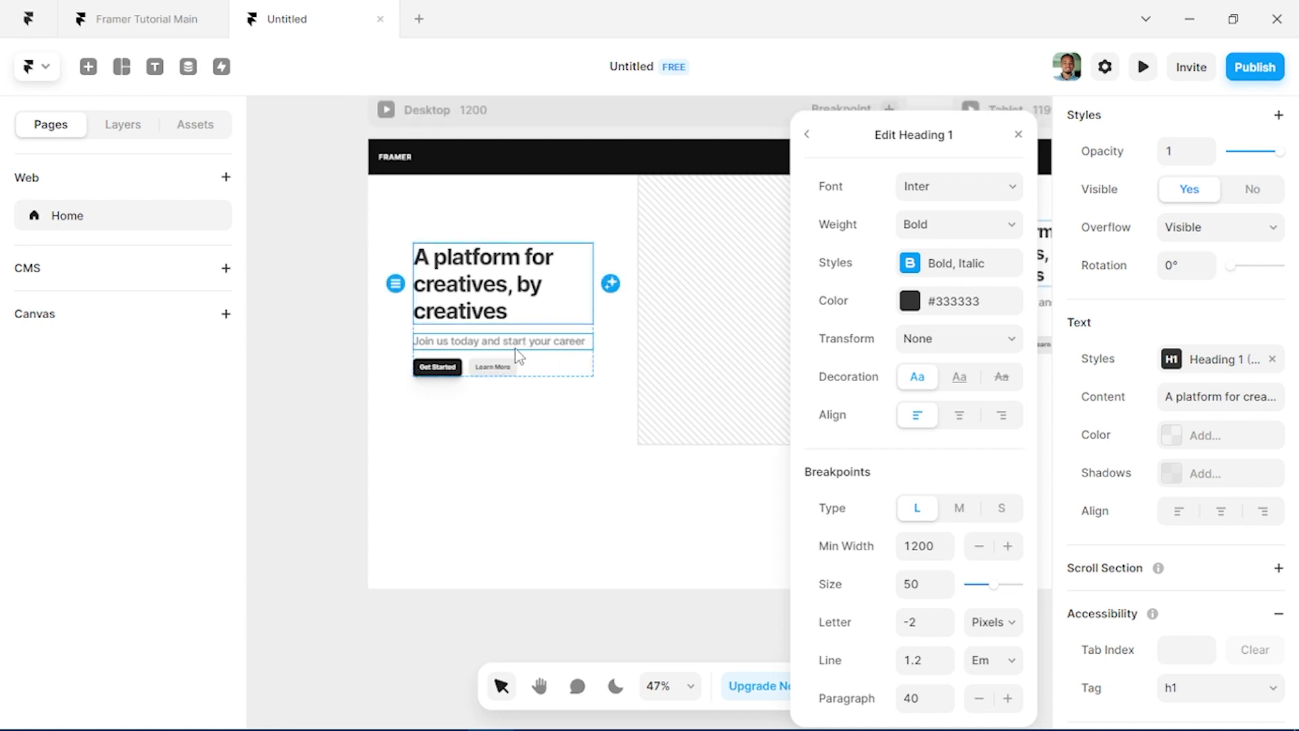
pyautogui.click(547, 348)
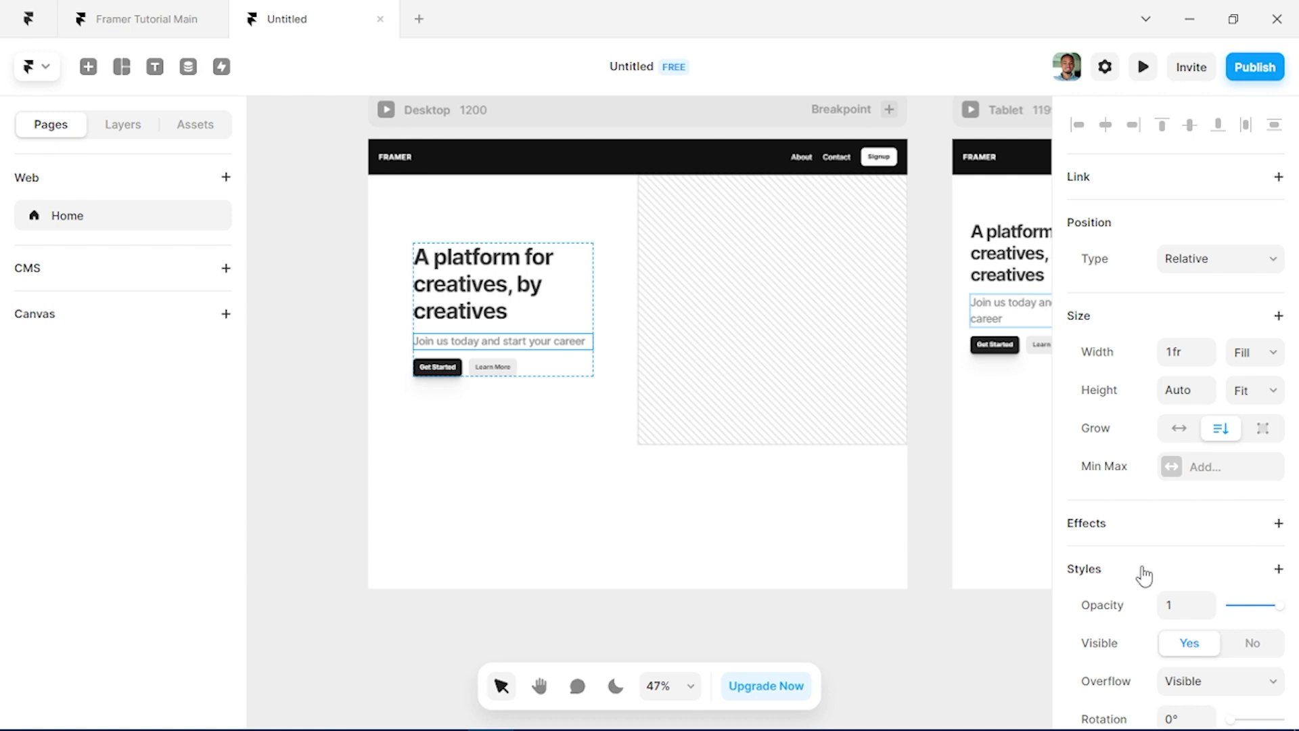
pyautogui.scroll(-5, 1146, 574)
pyautogui.click(1210, 436)
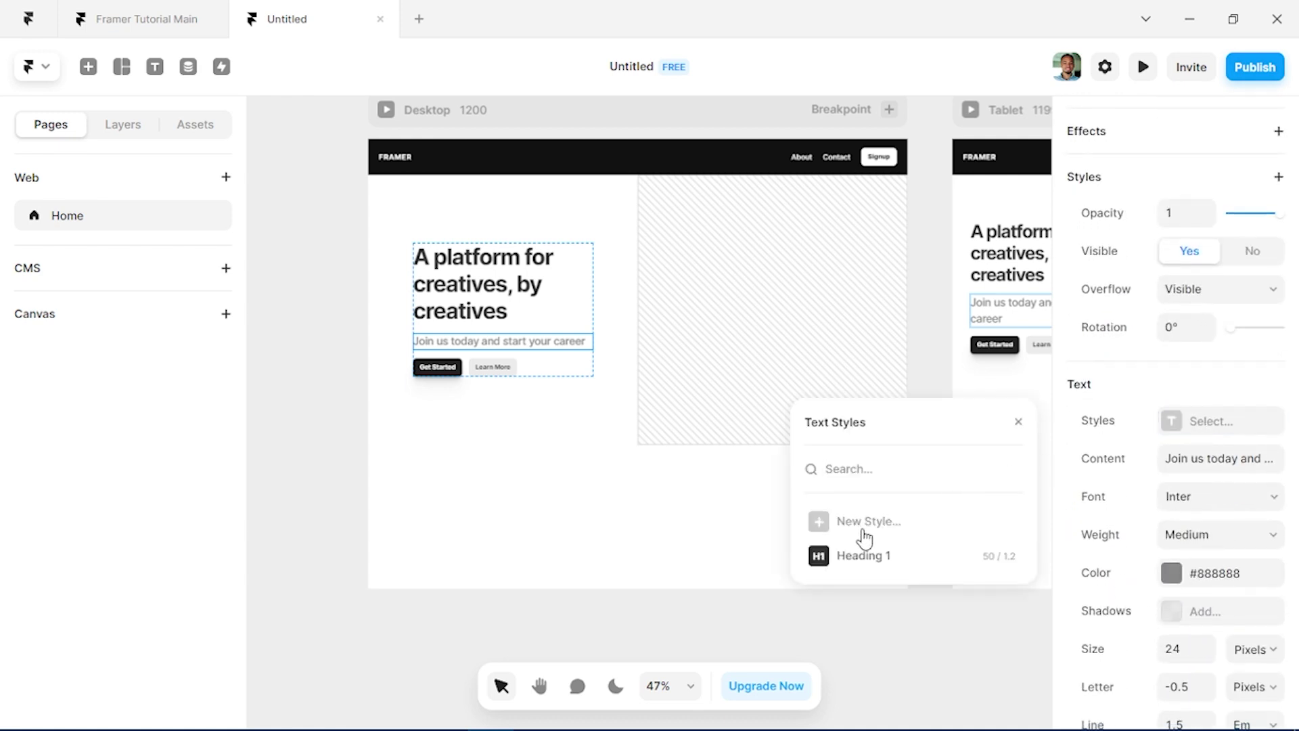
pyautogui.click(863, 531)
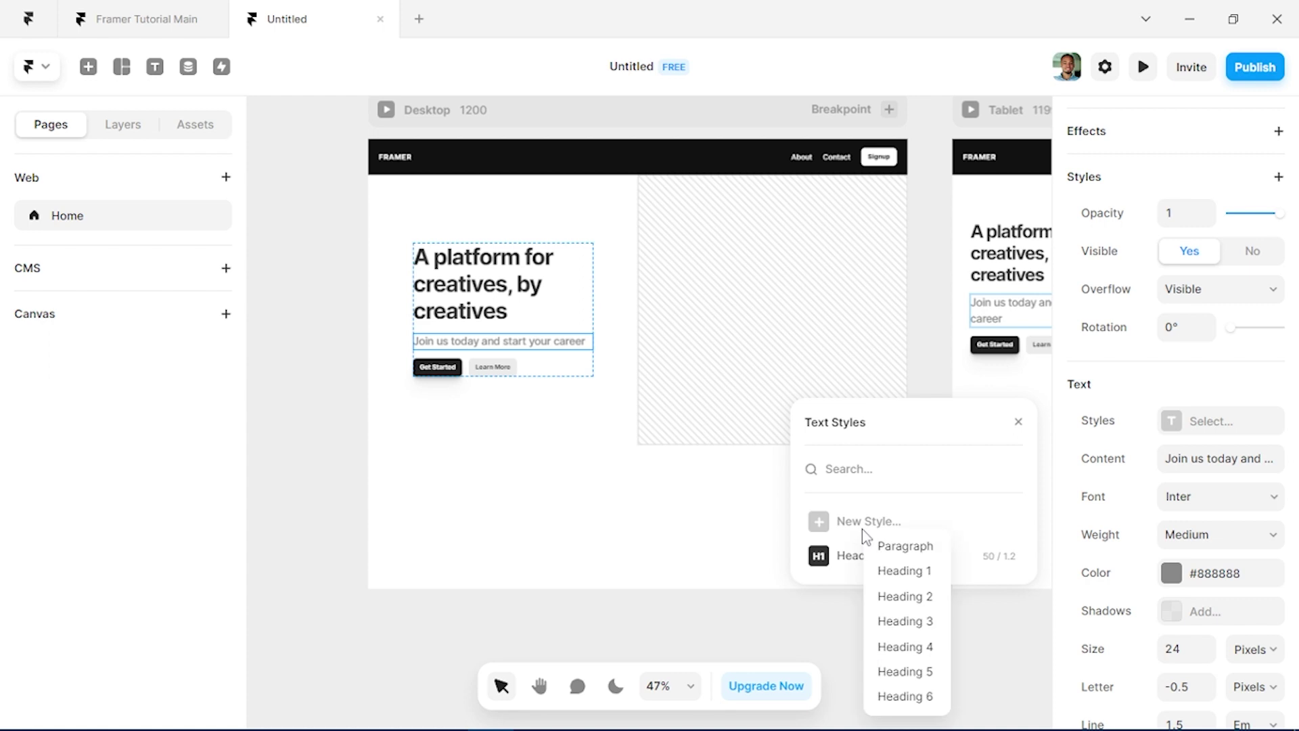
pyautogui.click(910, 598)
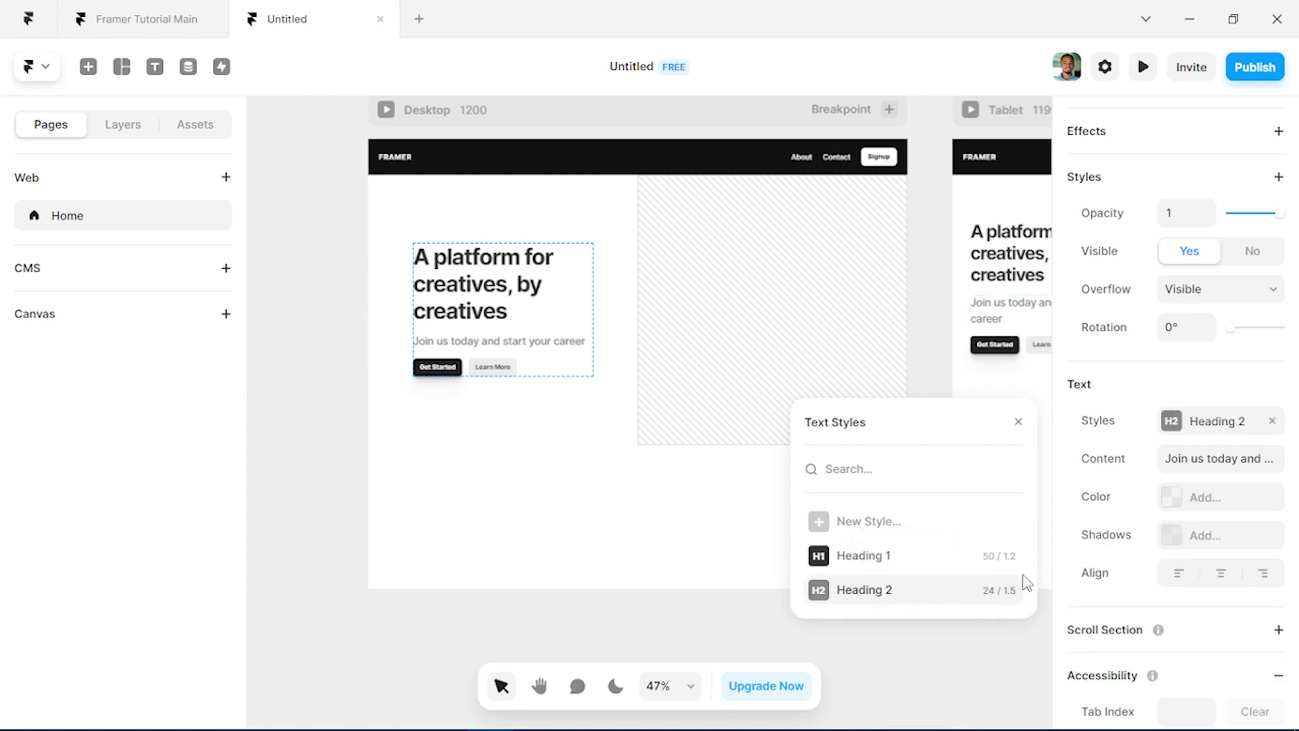
# Step: Add responsive breakpoints to the Heading 2 text style and close its settings
pyautogui.click(1005, 590)
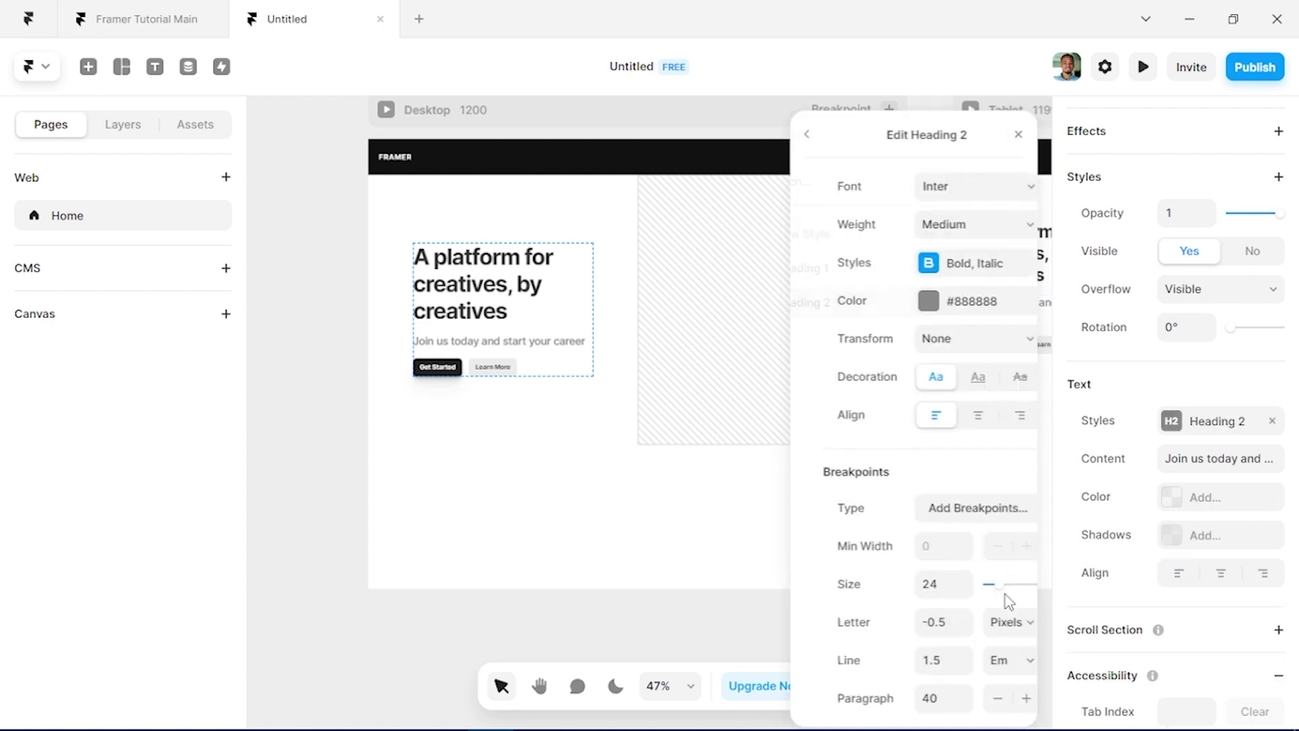
pyautogui.click(959, 518)
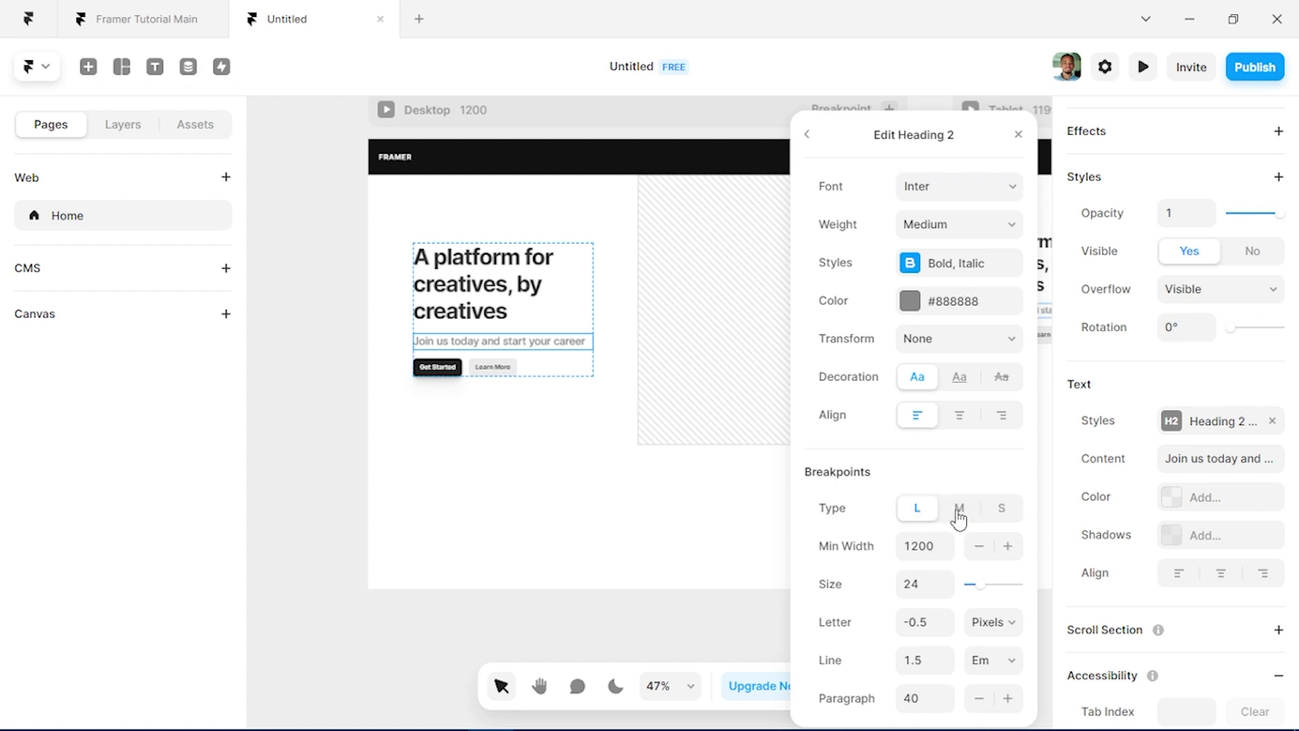
pyautogui.click(569, 433)
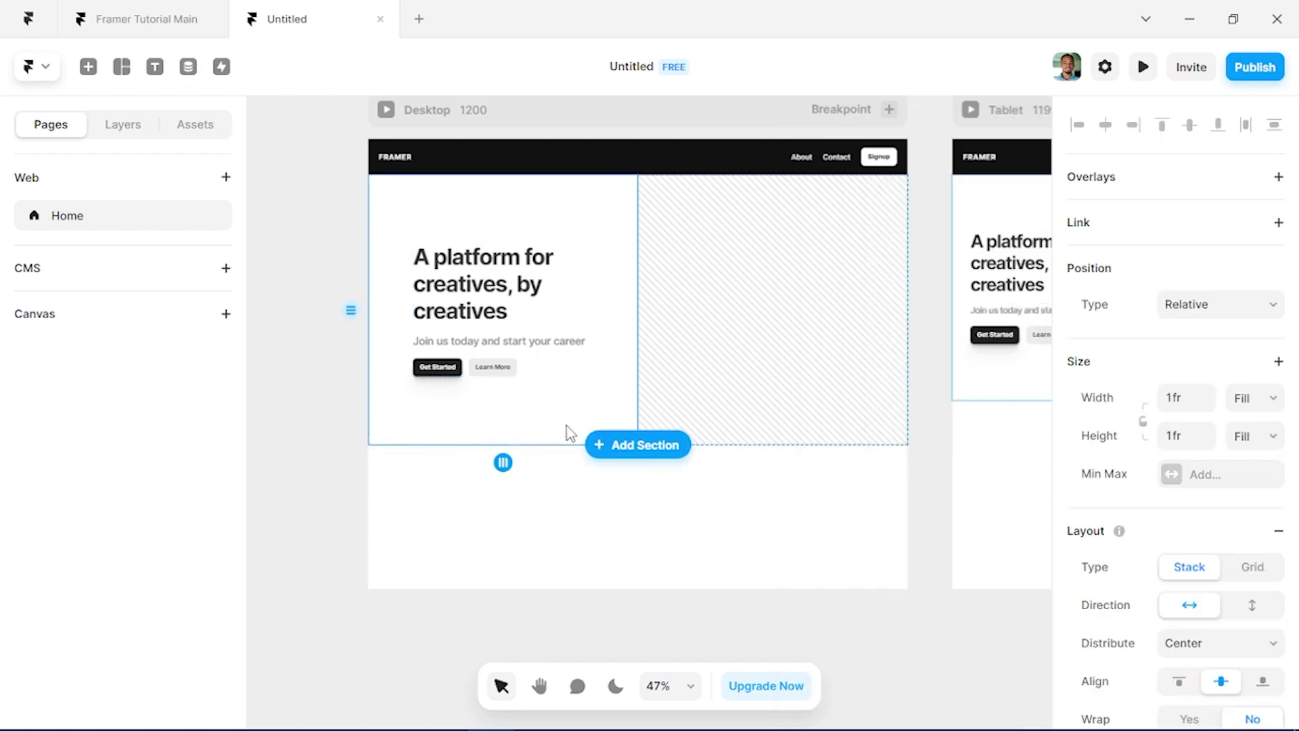
# Step: Fill the Desktop hero's image placeholder with an Unsplash photo of a man at a computer desk, searching for "designer"
pyautogui.doubleClick(778, 290)
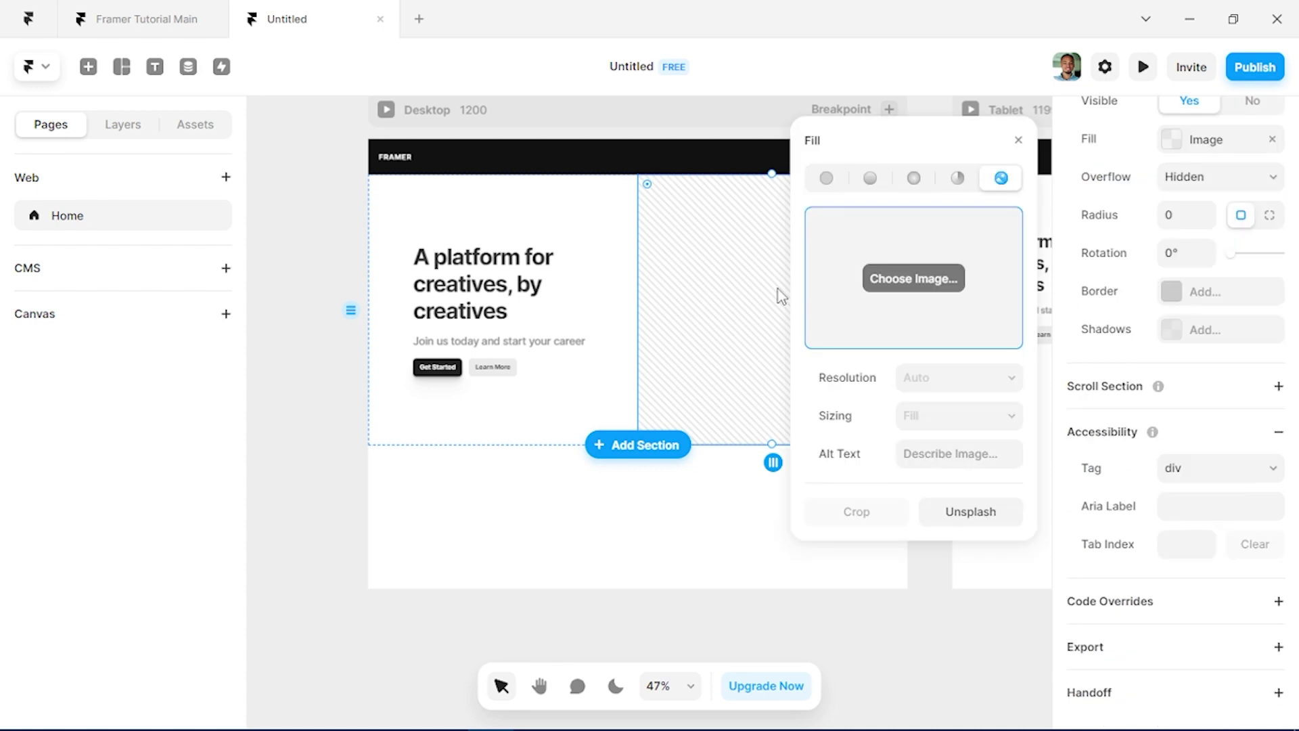
pyautogui.click(982, 517)
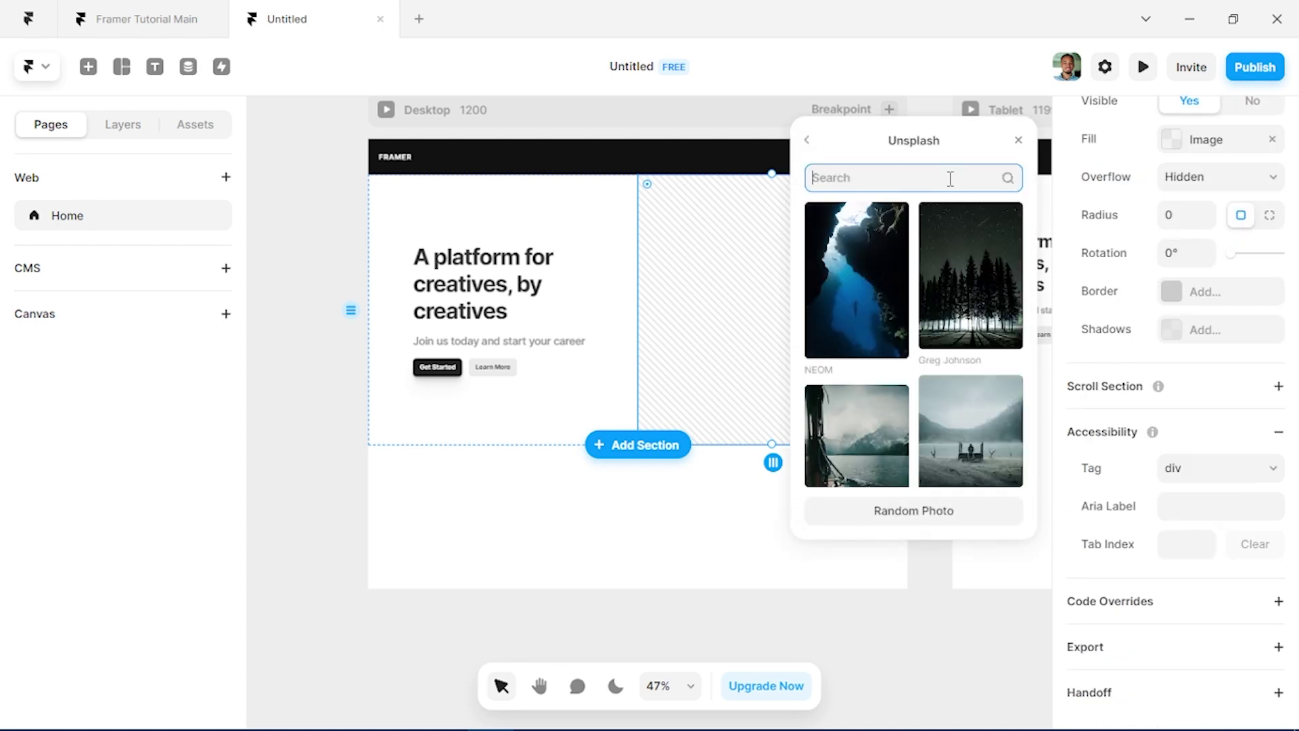
pyautogui.write('designer')
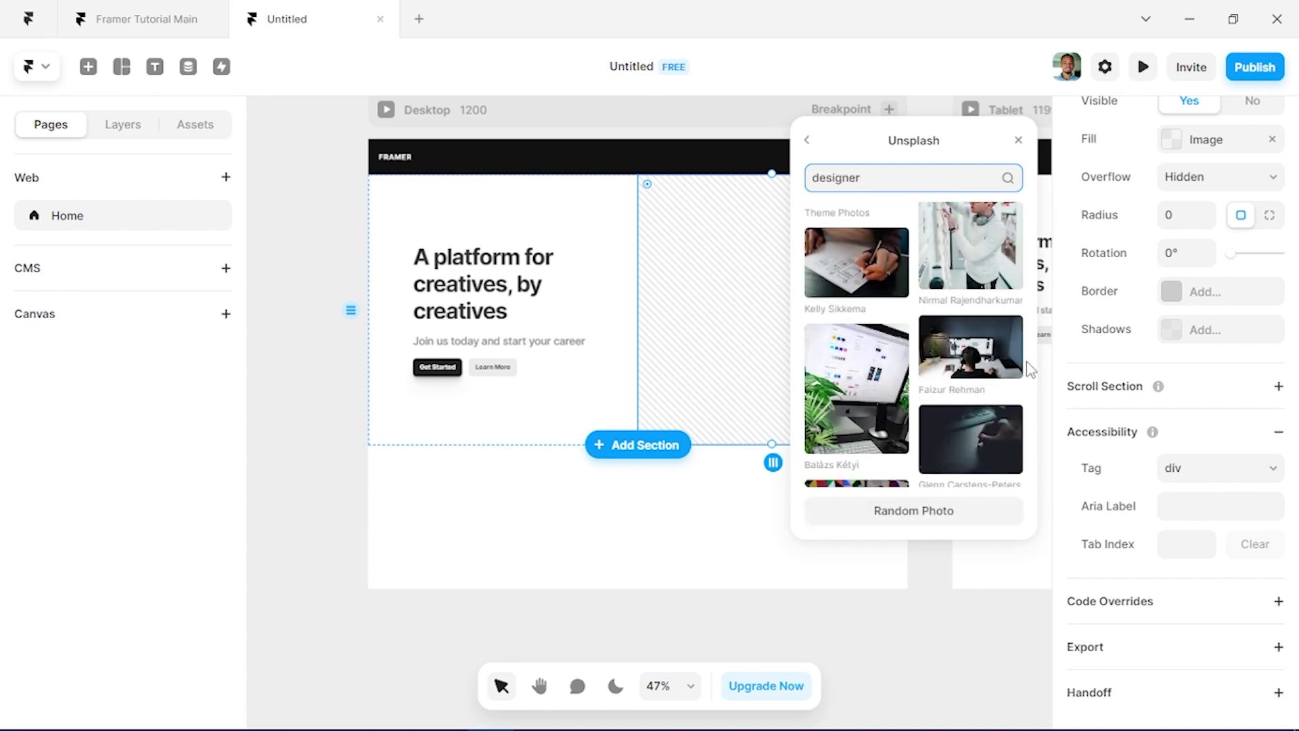
pyautogui.click(980, 361)
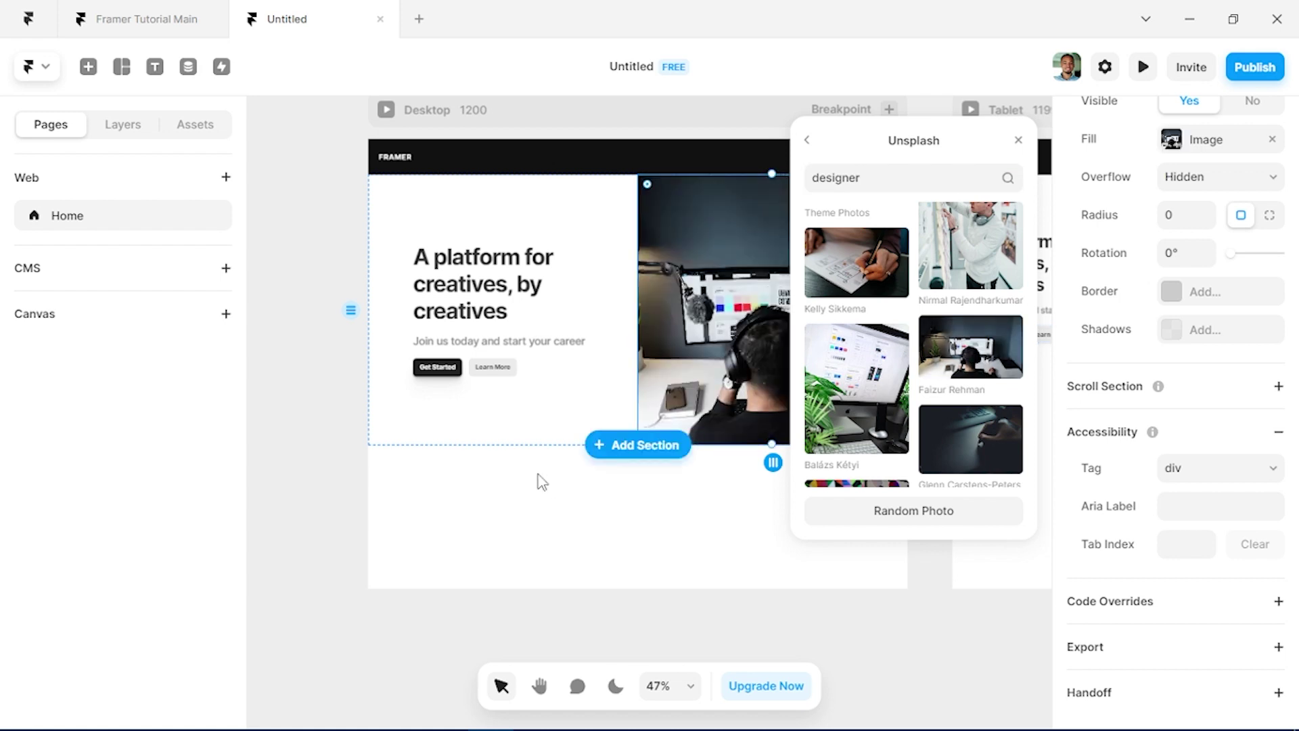
pyautogui.hscroll(5, 539, 482)
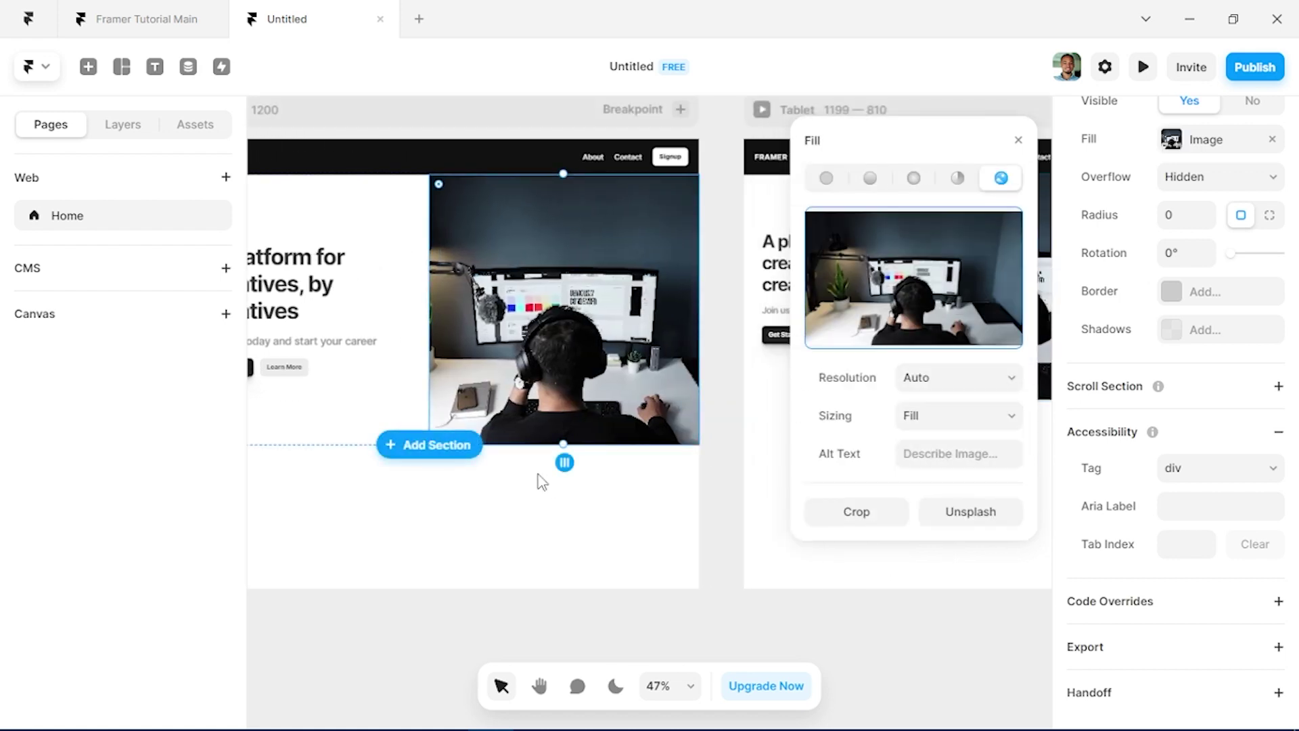
pyautogui.press('Escape')
pyautogui.hscroll(-4, 540, 481)
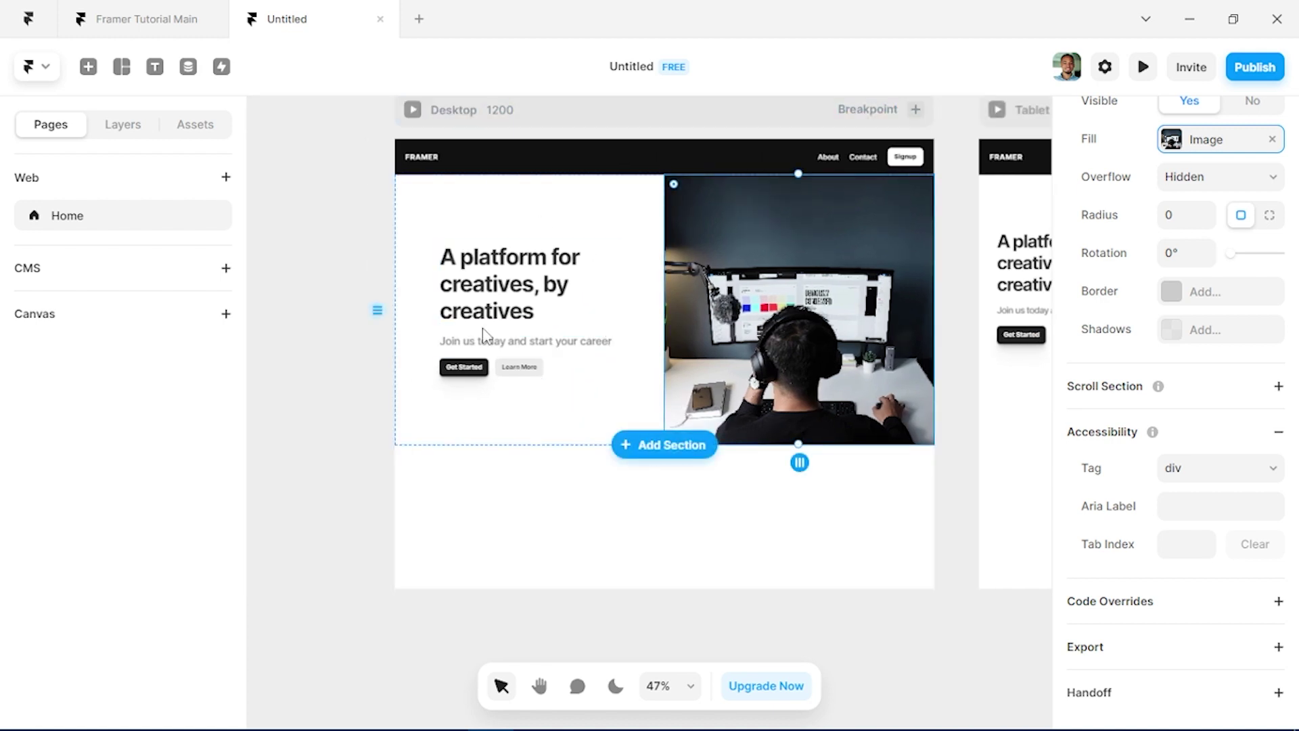
# Step: Check the width sizing options of the Desktop hero heading and the size settings of the paragraph below it
pyautogui.click(570, 307)
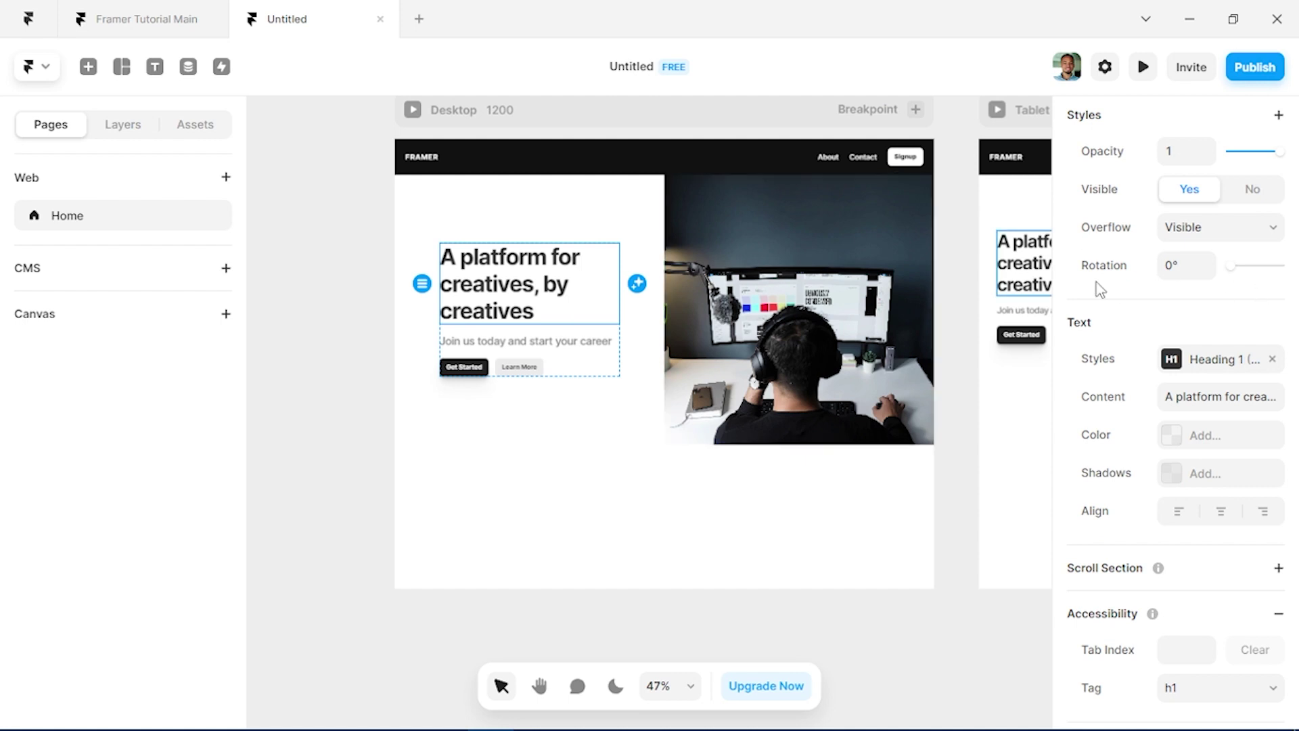
pyautogui.scroll(5, 1092, 279)
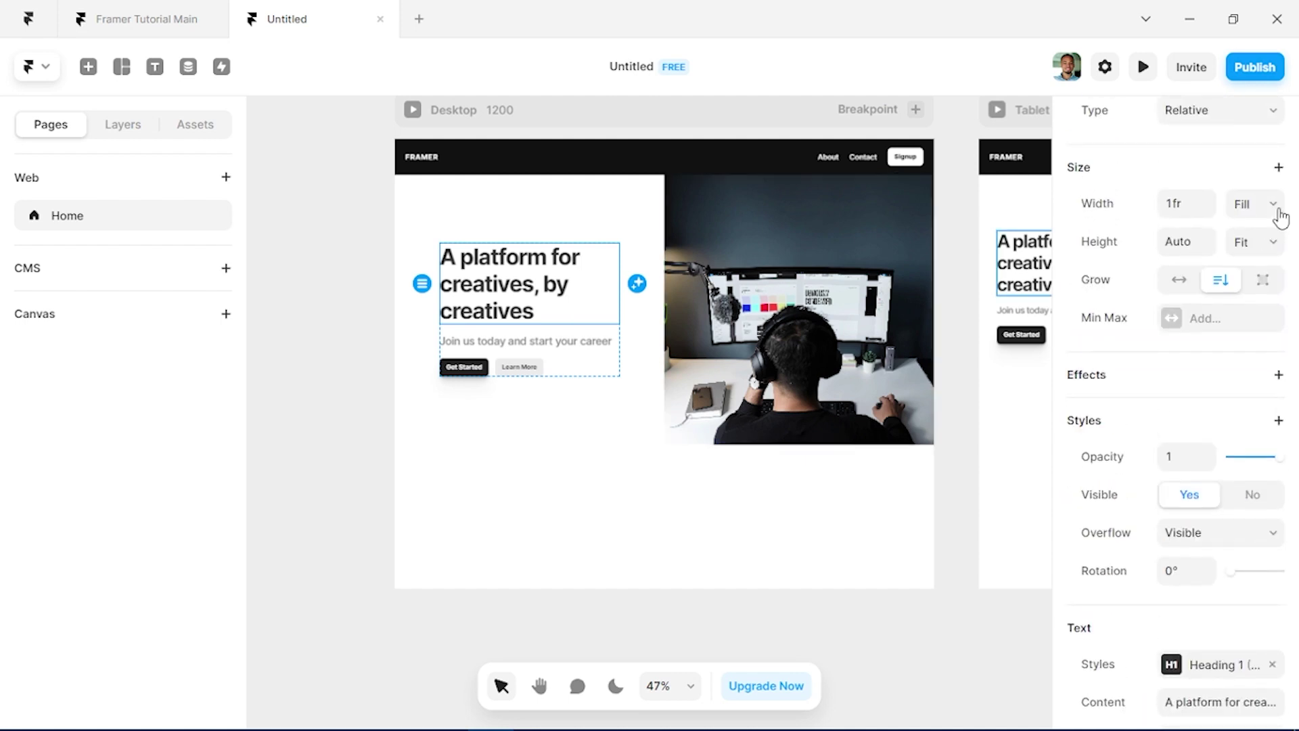
pyautogui.click(1268, 207)
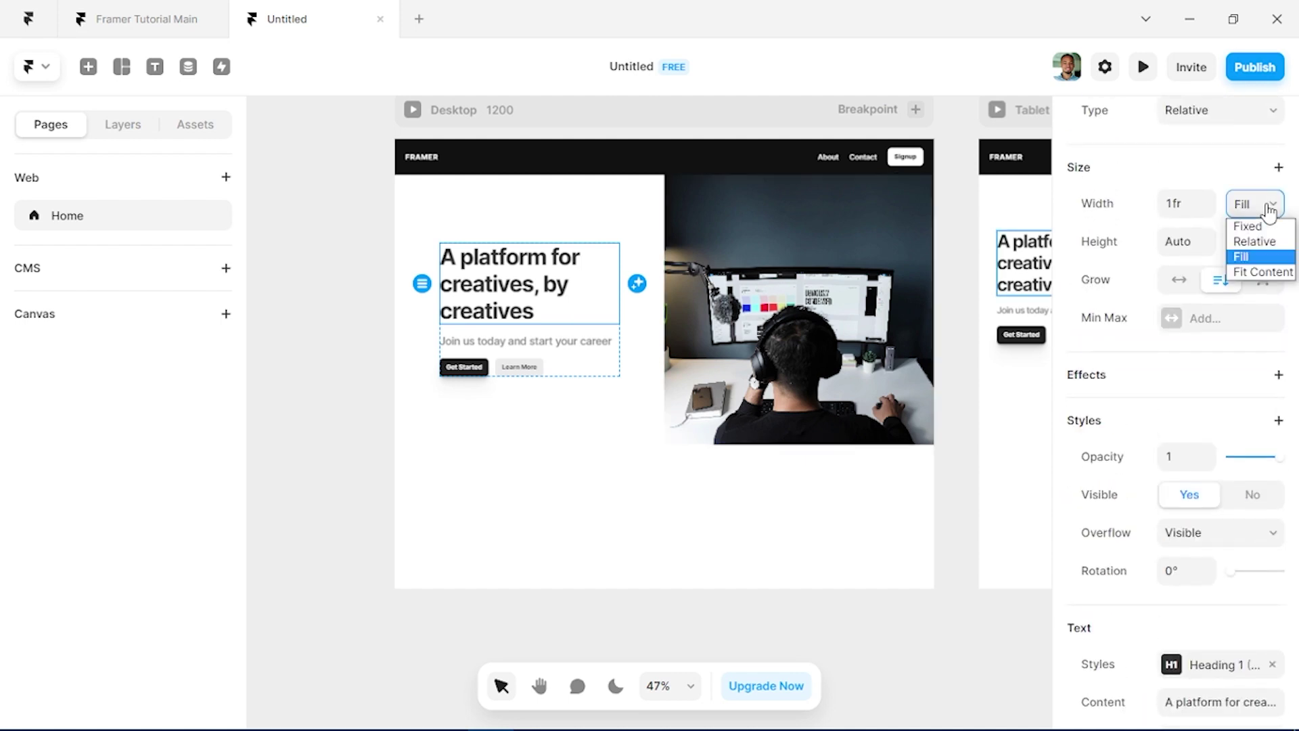
pyautogui.click(1268, 272)
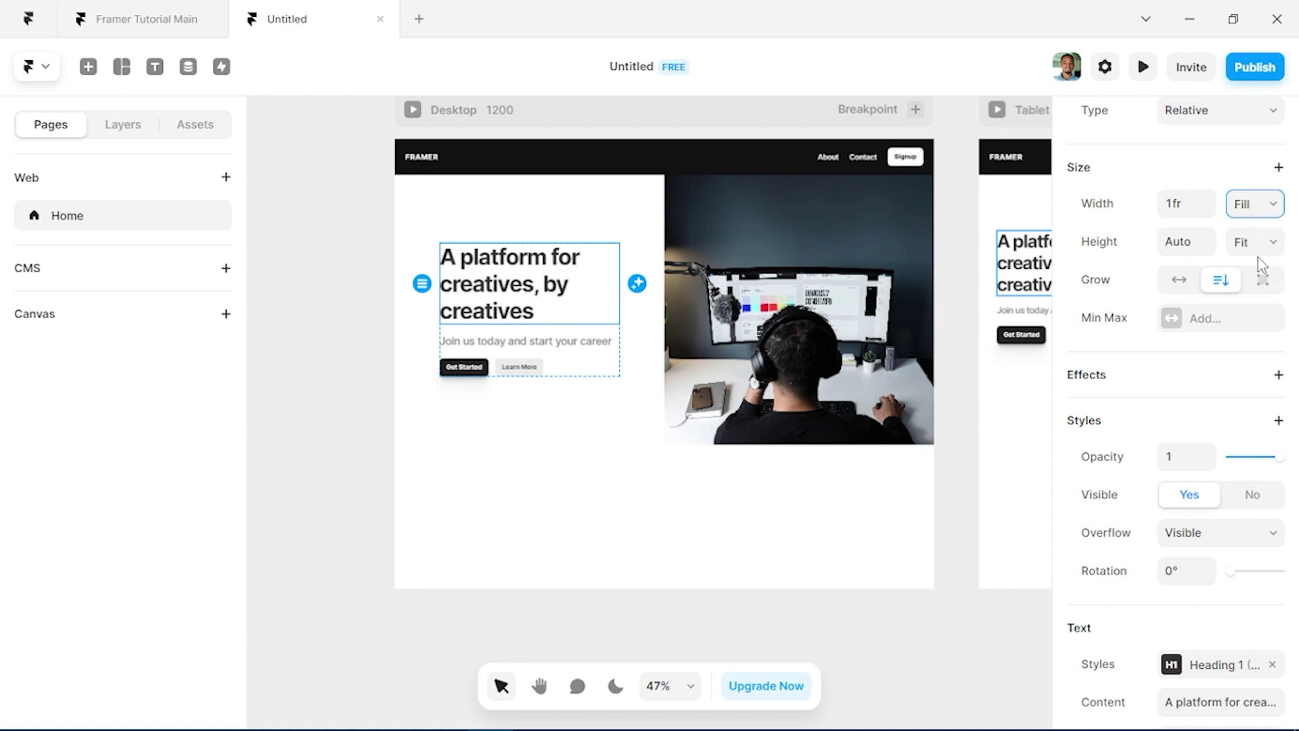
pyautogui.click(541, 352)
pyautogui.scroll(4, 1150, 193)
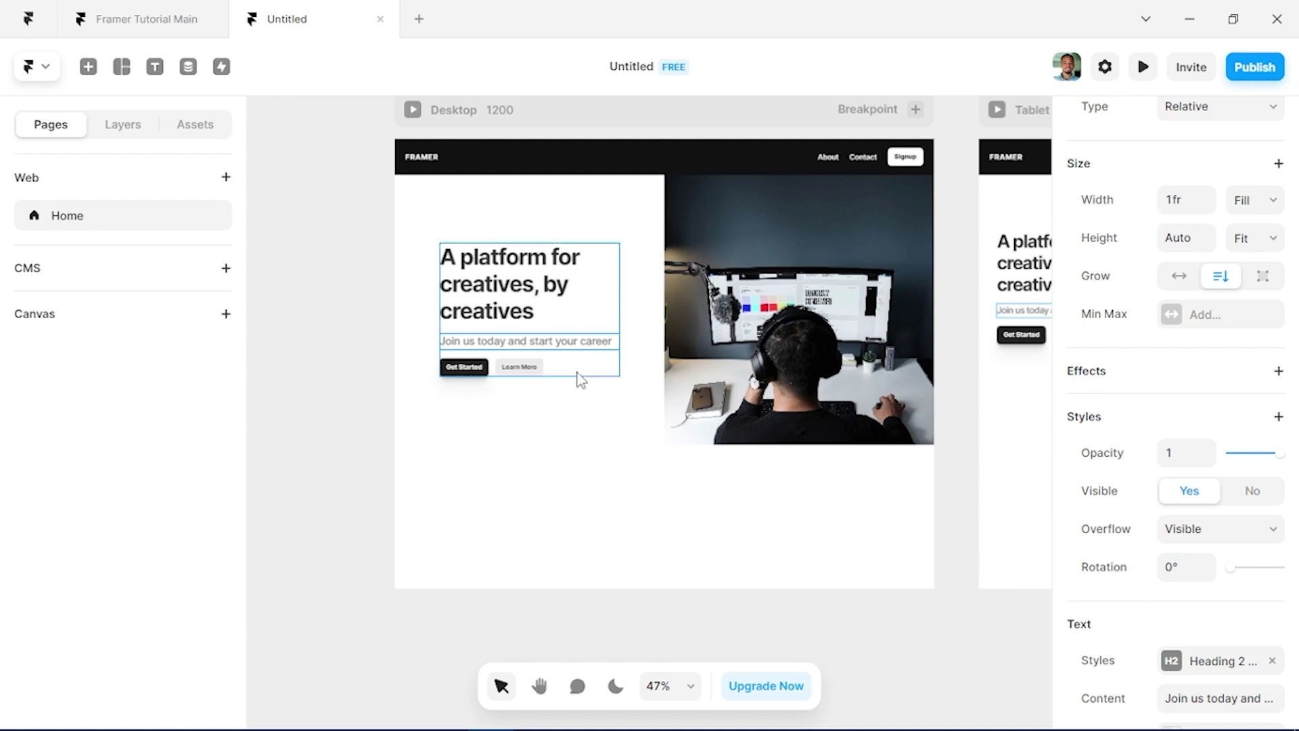
# Step: Preview the landing page, widen the preview to 1206, and return to the canvas
pyautogui.scroll(-1, 599, 496)
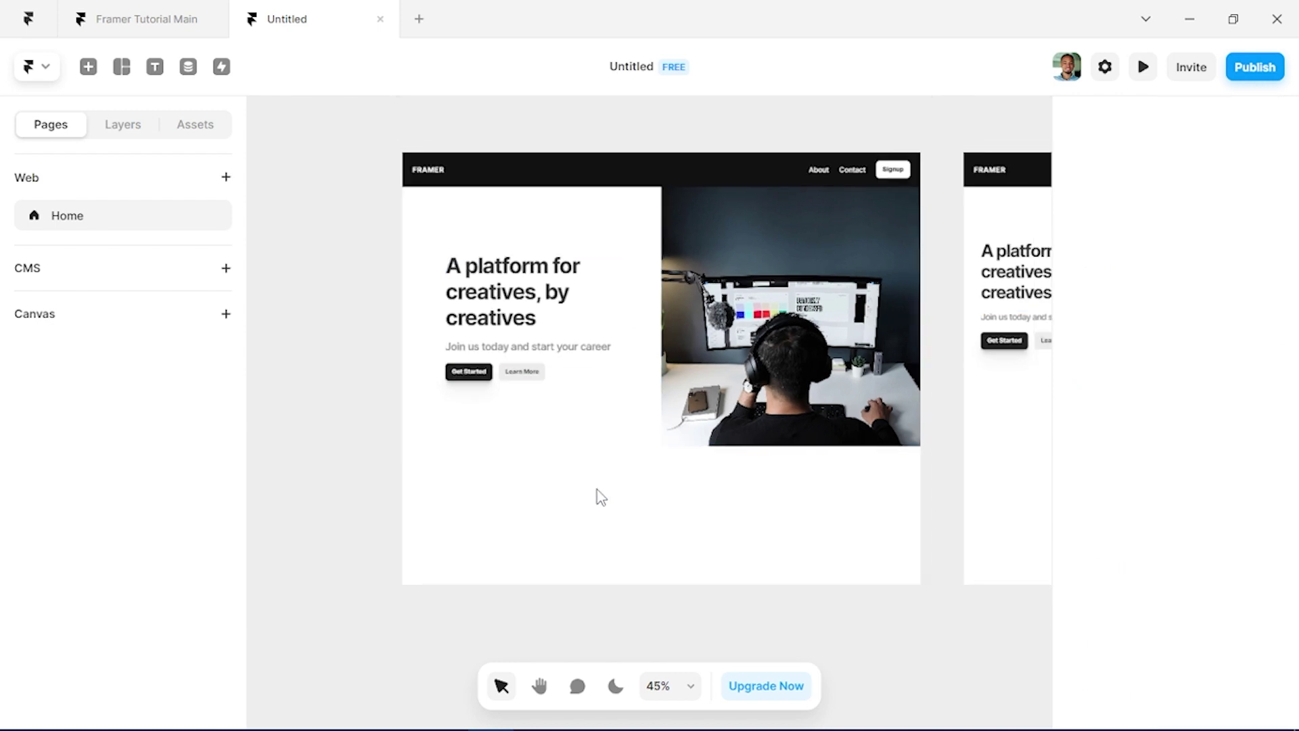
pyautogui.scroll(-2, 598, 496)
pyautogui.hscroll(2, 599, 496)
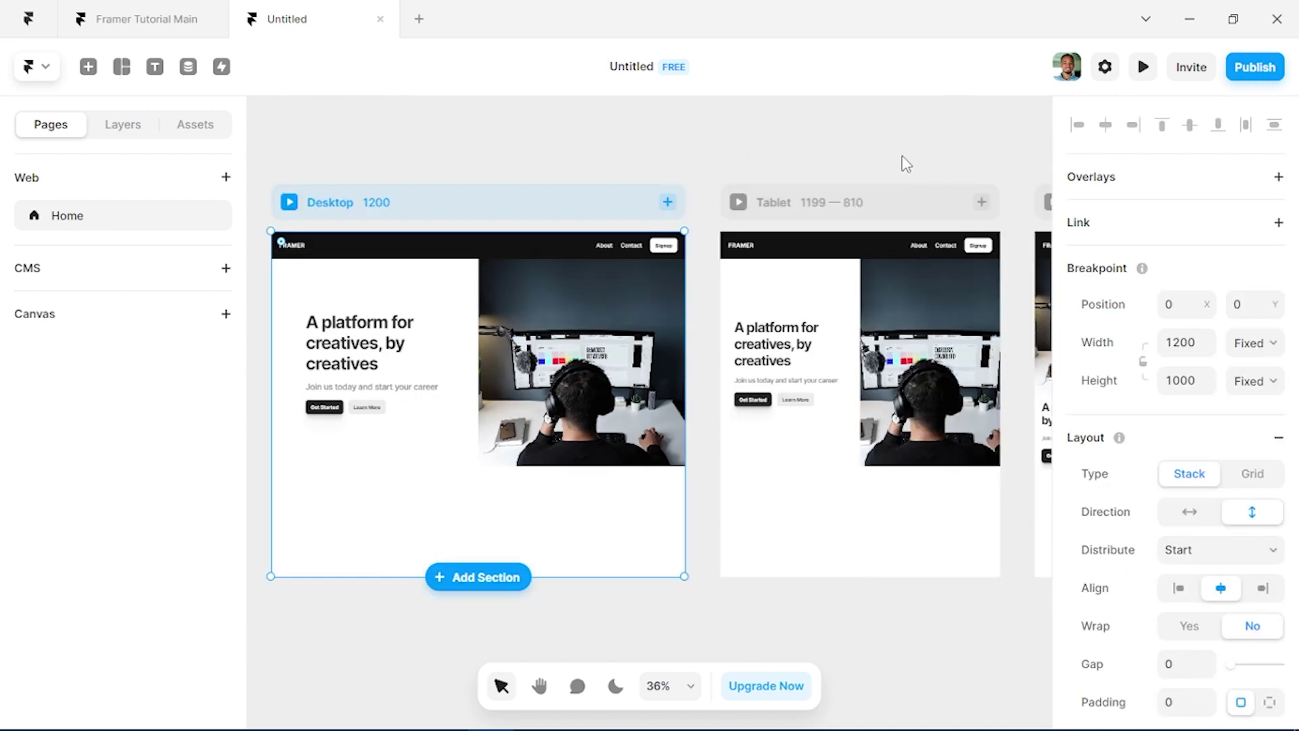
pyautogui.click(1143, 68)
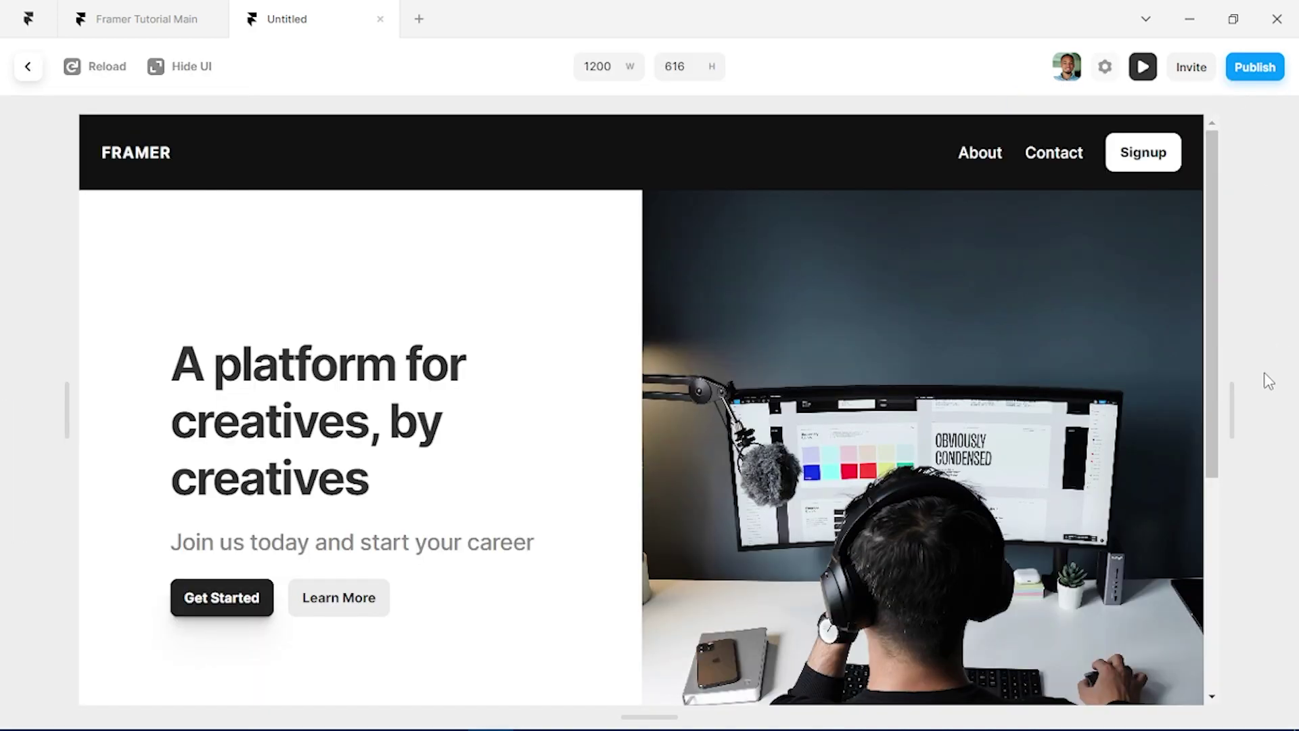
pyautogui.moveTo(1224, 387); pyautogui.dragTo(1235, 426)
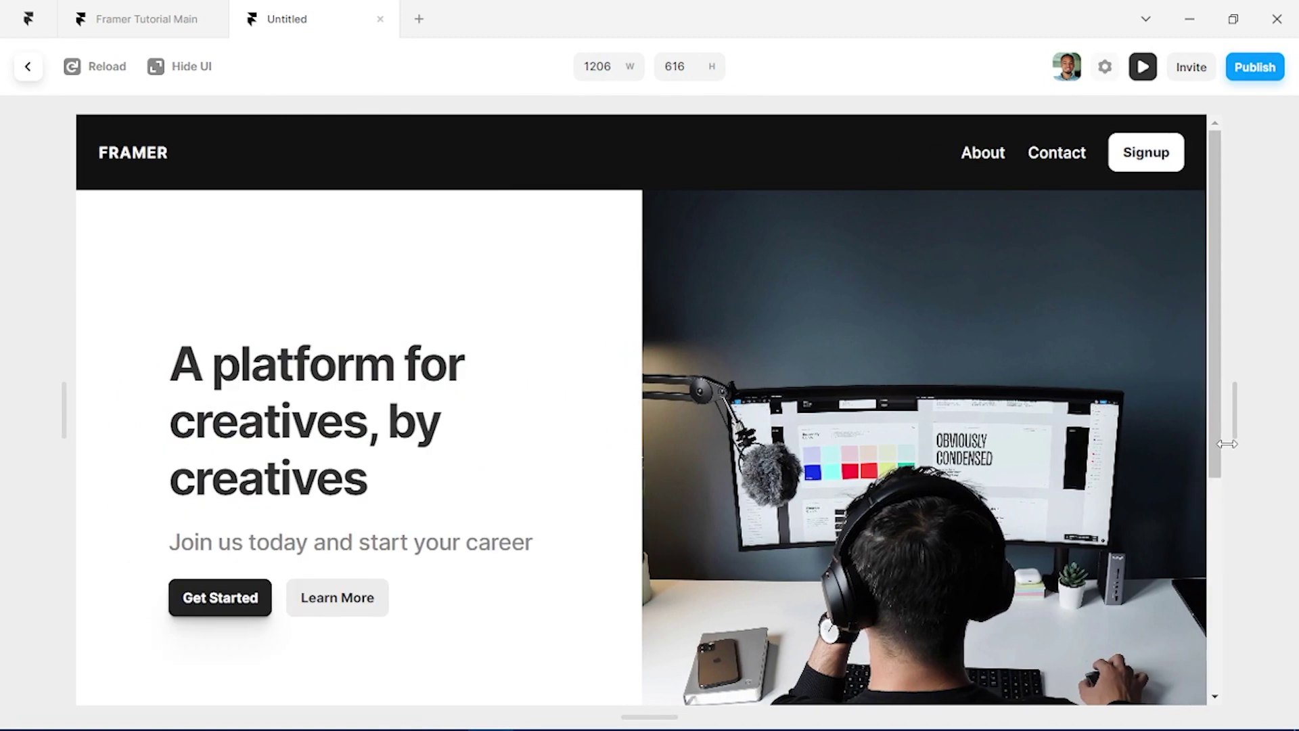
pyautogui.press('Escape')
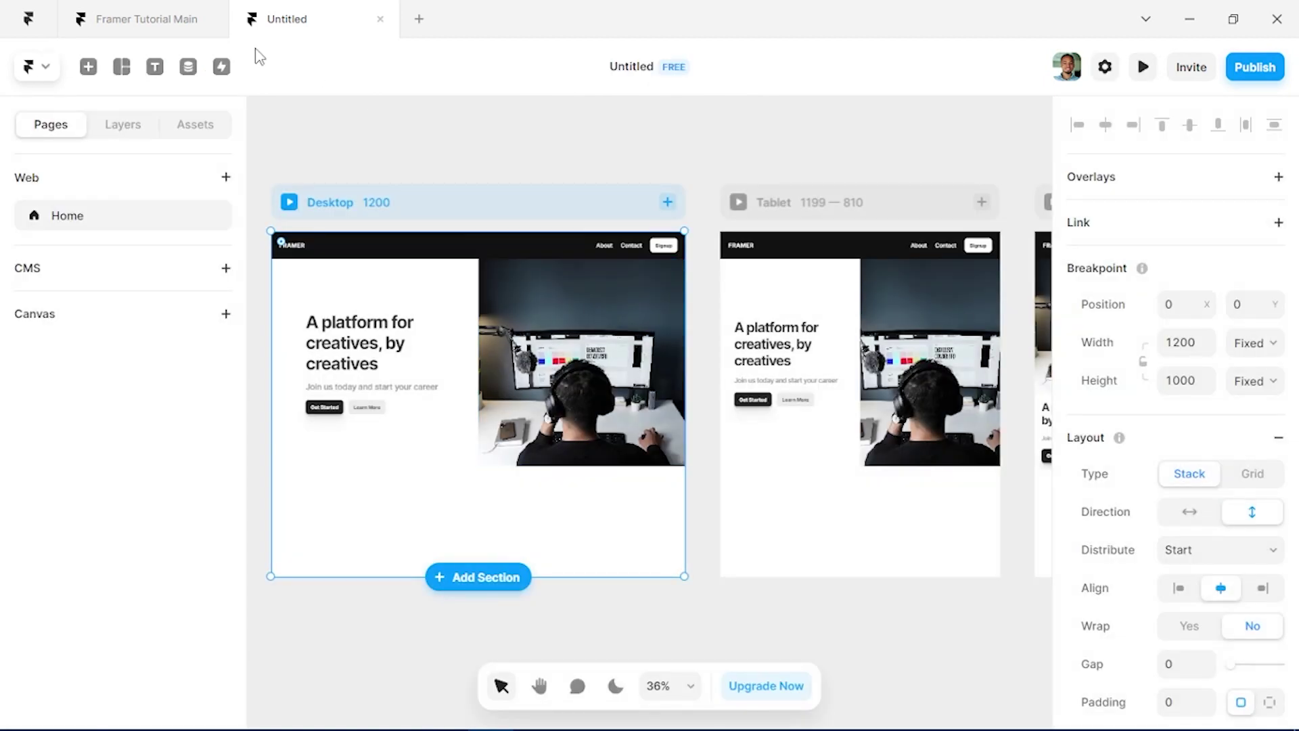
# Step: Look at the logo strip in the Framer Tutorial Main project, and insert a Ticker below the hero in the Untitled project's Desktop layout
pyautogui.click(134, 22)
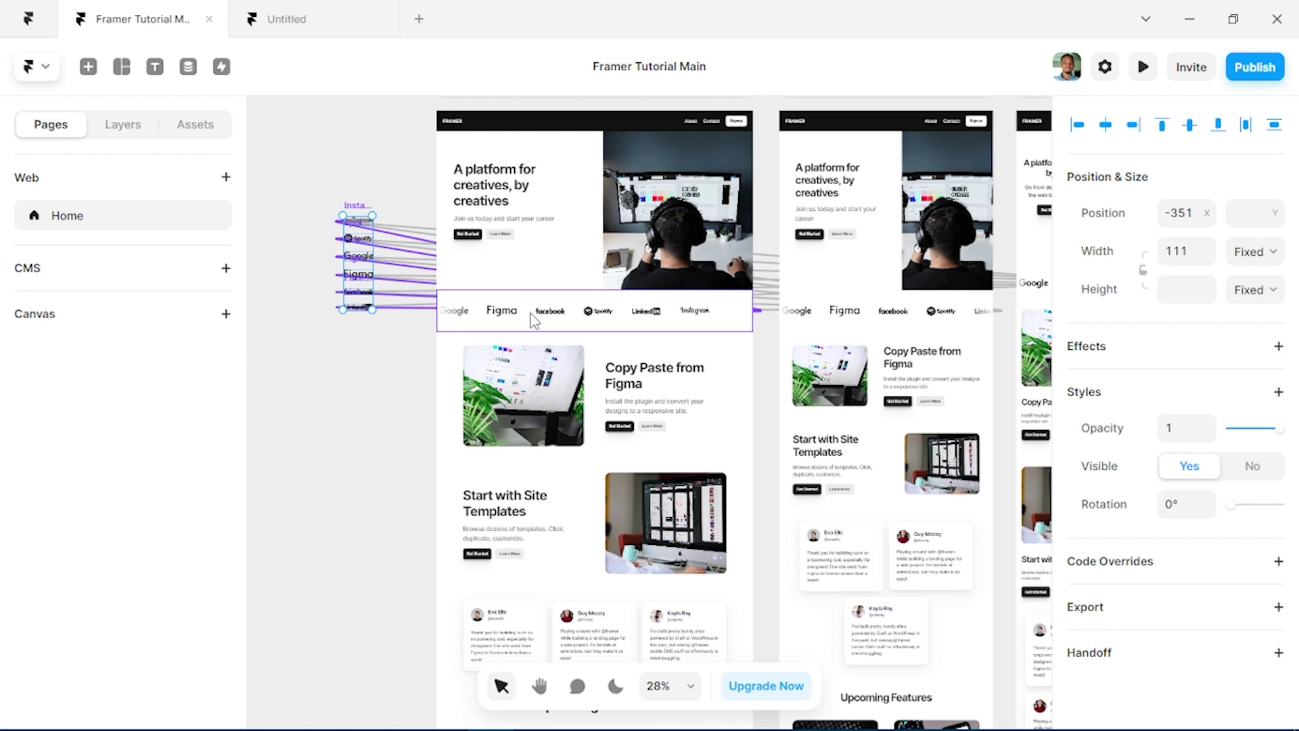
pyautogui.click(299, 25)
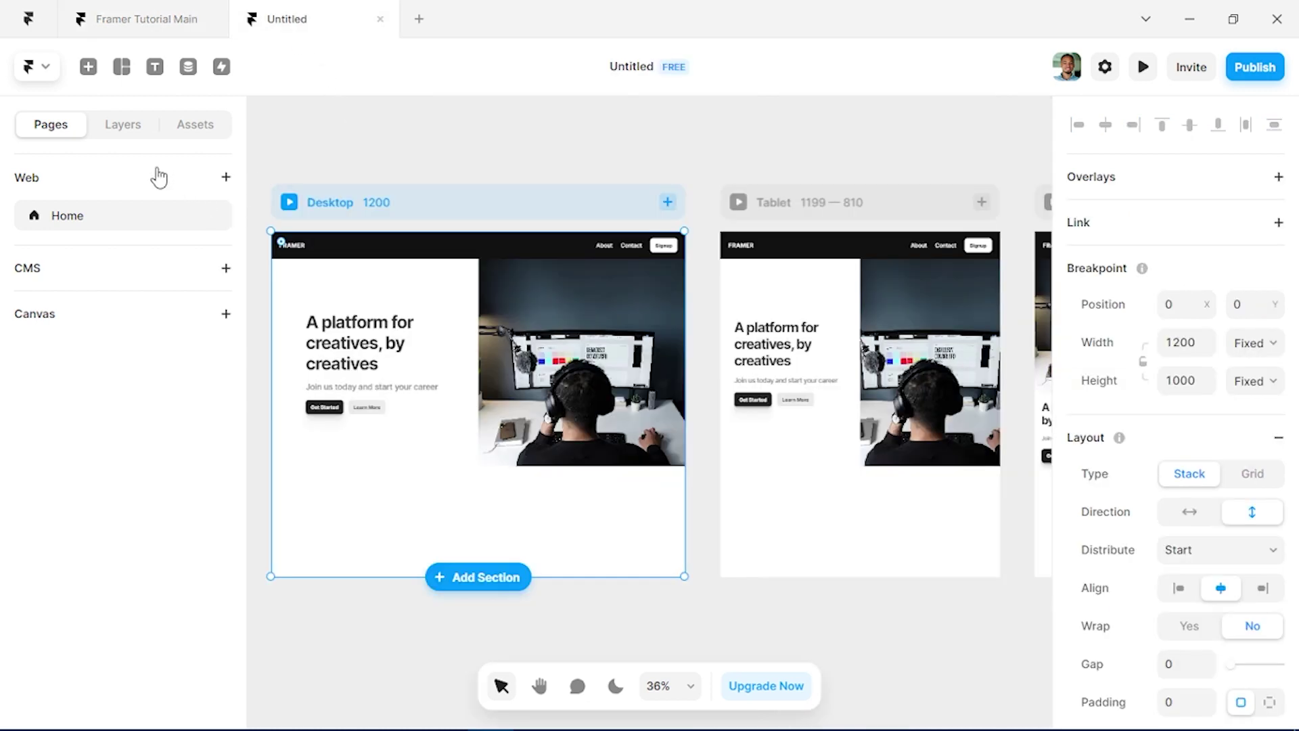
pyautogui.press('i')
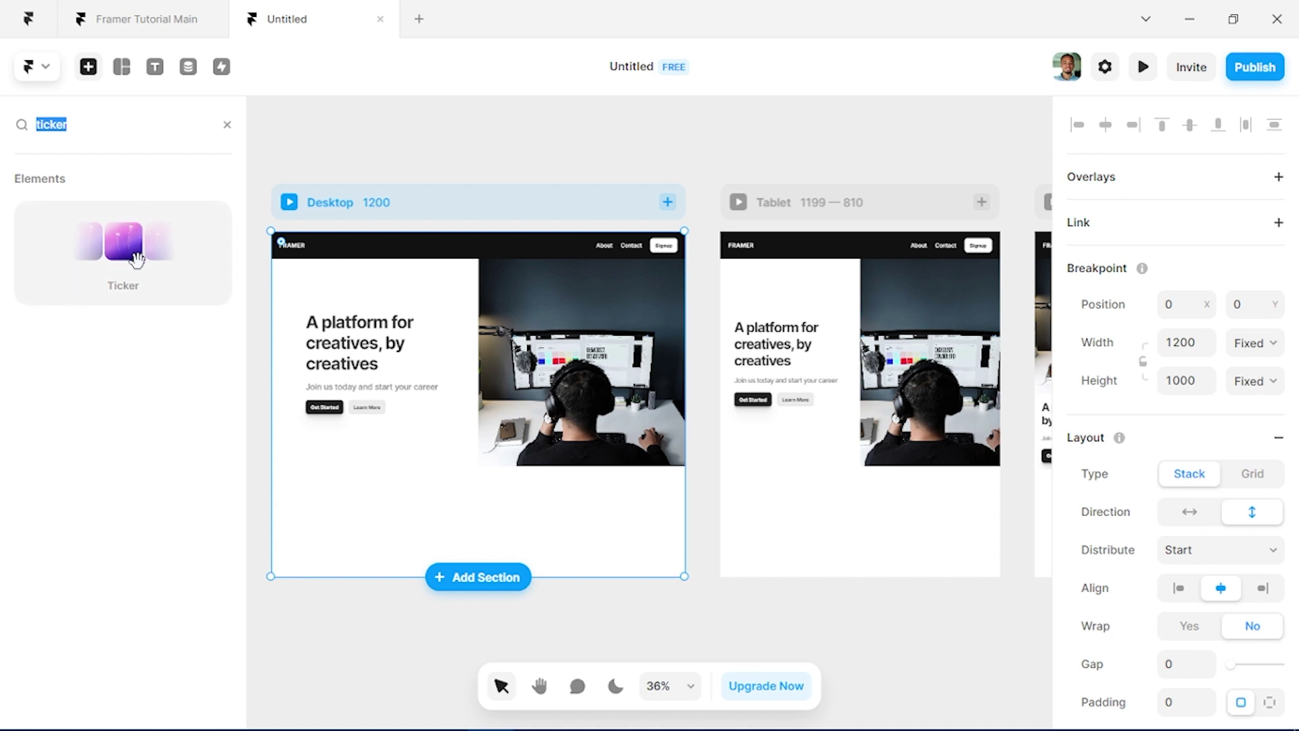
pyautogui.moveTo(137, 259); pyautogui.dragTo(428, 522)
pyautogui.hscroll(-5, 428, 523)
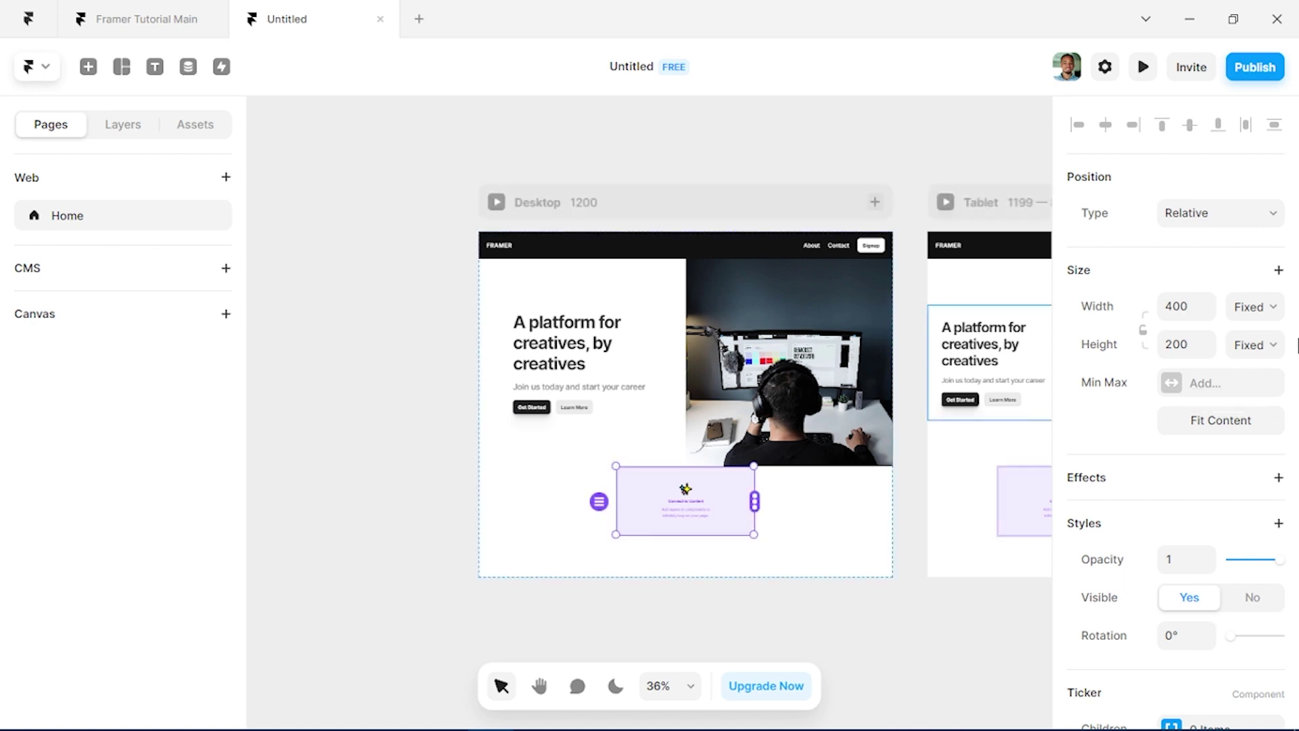
# Step: Set the Ticker's width to Fill and reduce its height to 135
pyautogui.click(1270, 312)
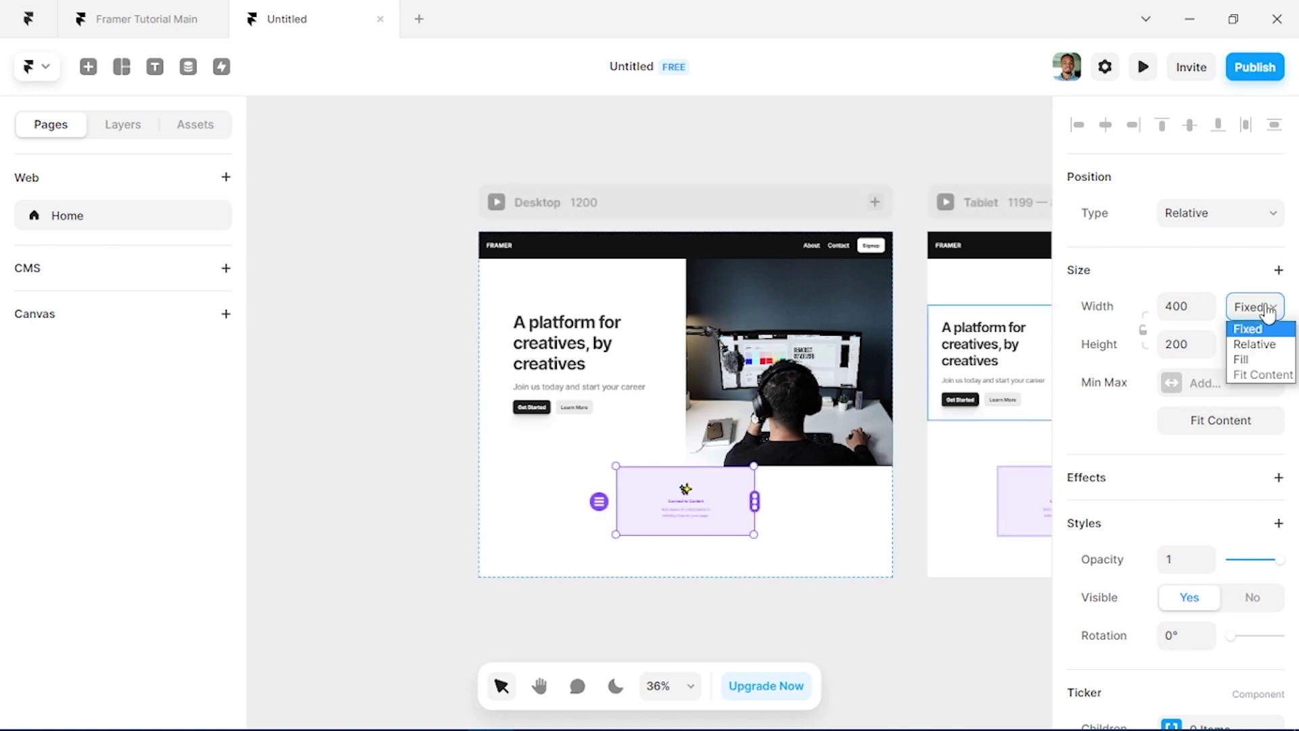
pyautogui.click(1264, 360)
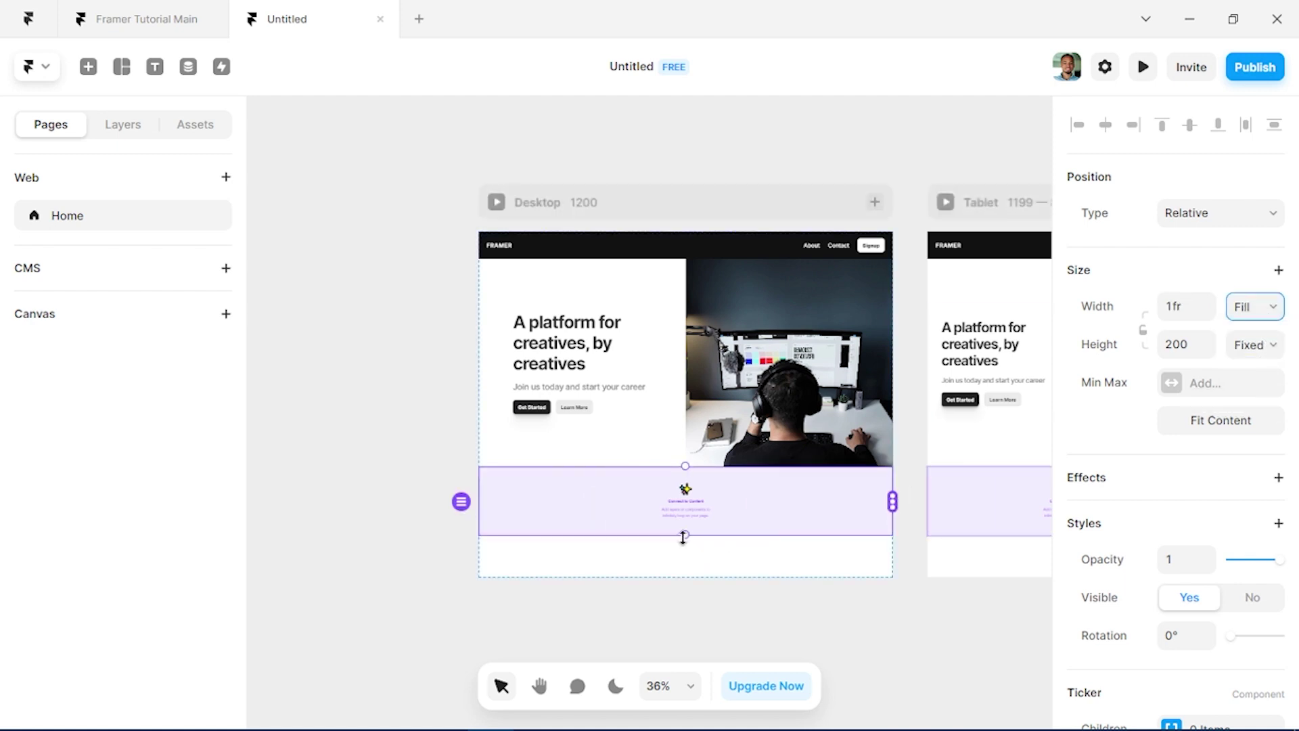
pyautogui.moveTo(682, 538); pyautogui.dragTo(700, 513)
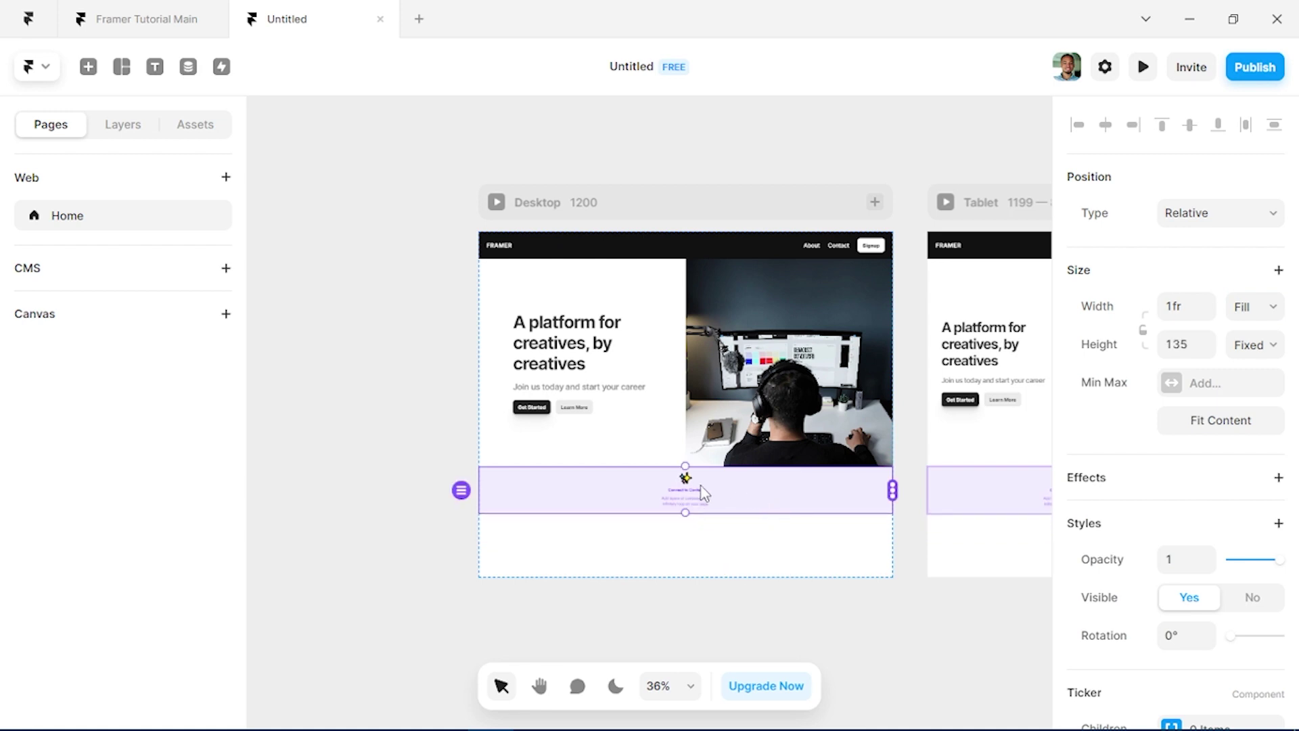
# Step: Select the six company logos on the canvas and move them closer to the Desktop layout, to X position -274
pyautogui.hscroll(-4, 701, 485)
pyautogui.moveTo(287, 384); pyautogui.dragTo(427, 564)
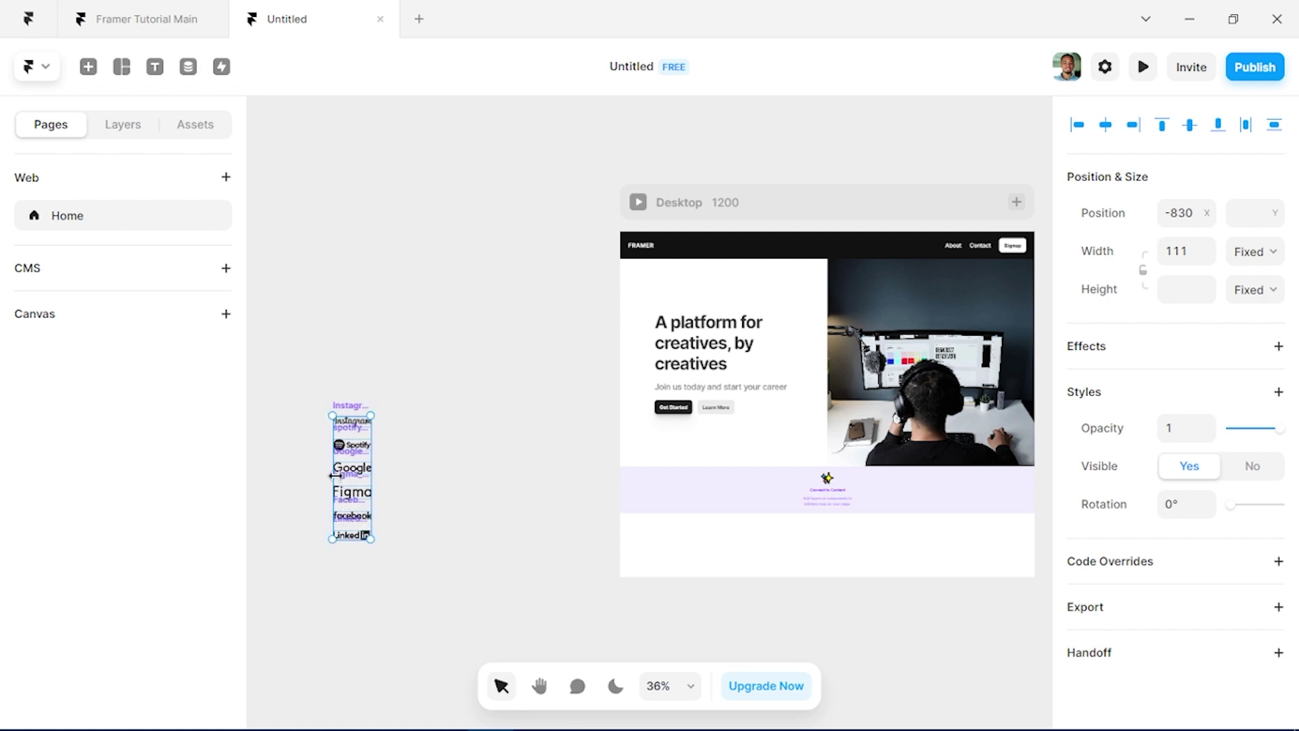
pyautogui.moveTo(356, 499); pyautogui.dragTo(548, 551)
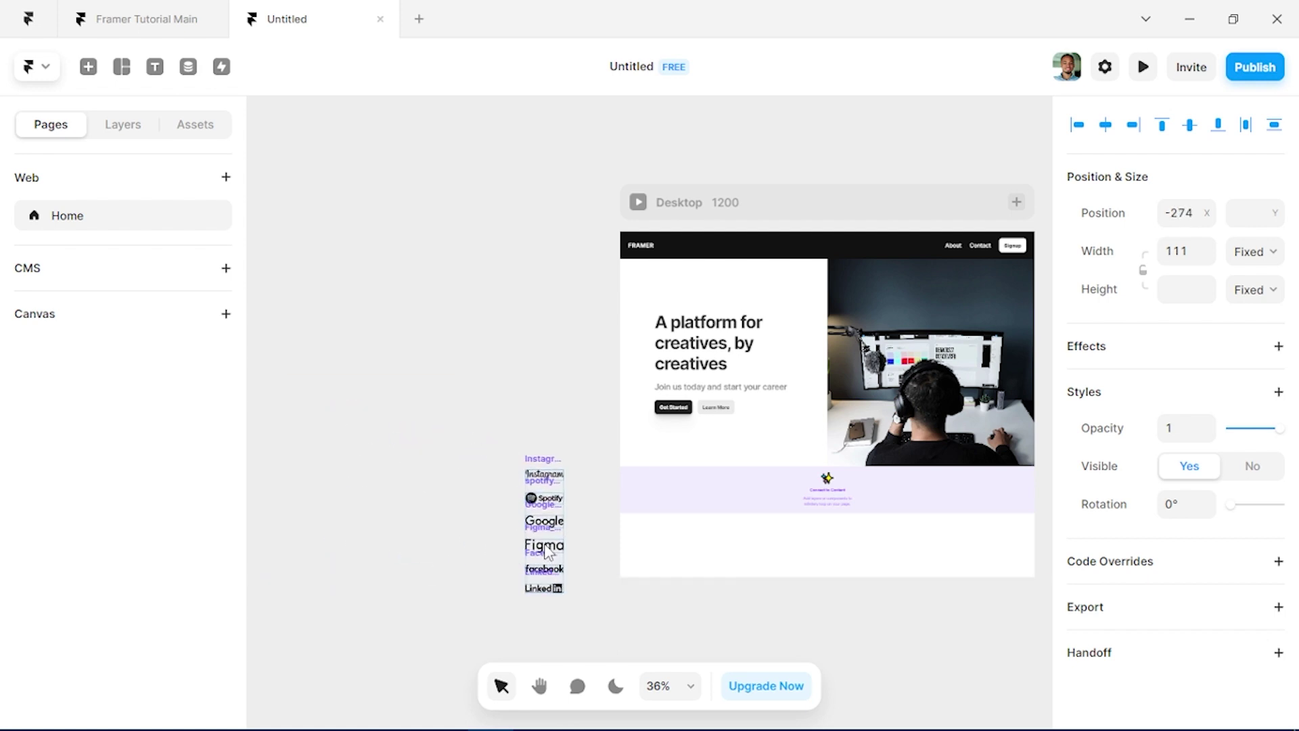
pyautogui.hscroll(4, 728, 521)
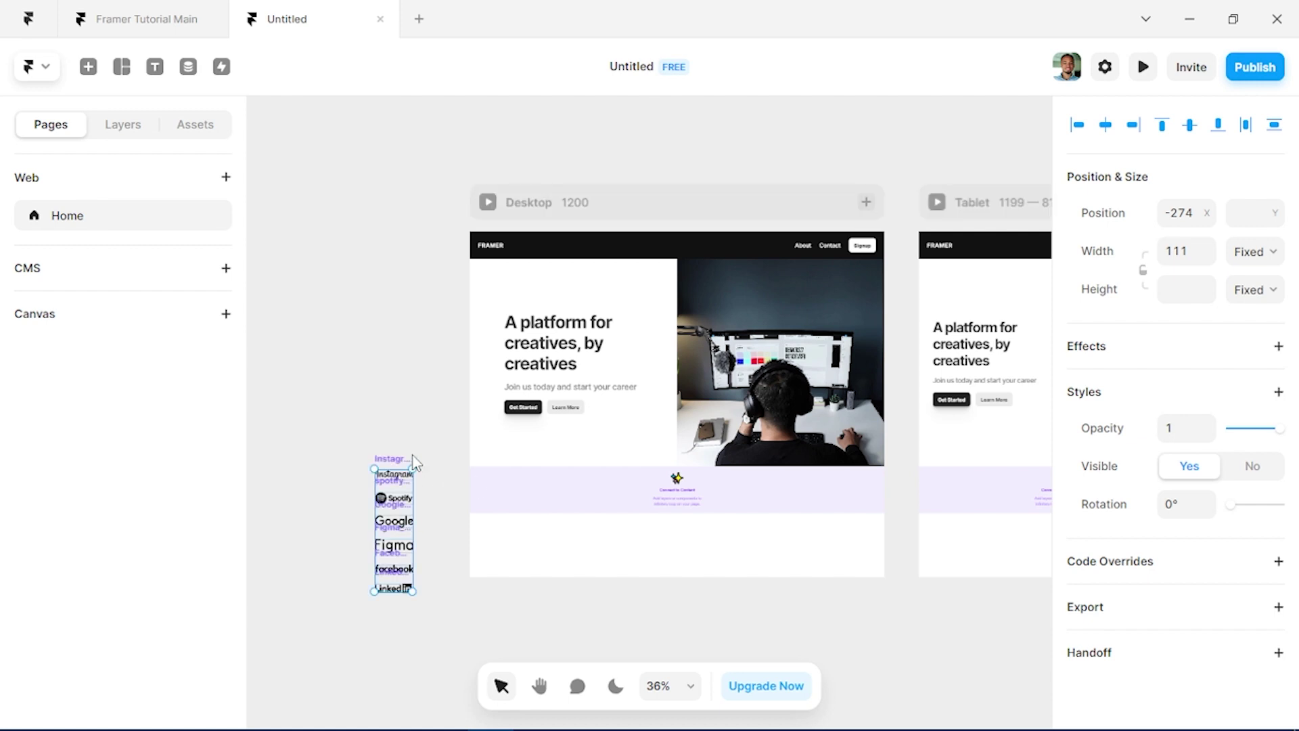
pyautogui.scroll(3, 406, 543)
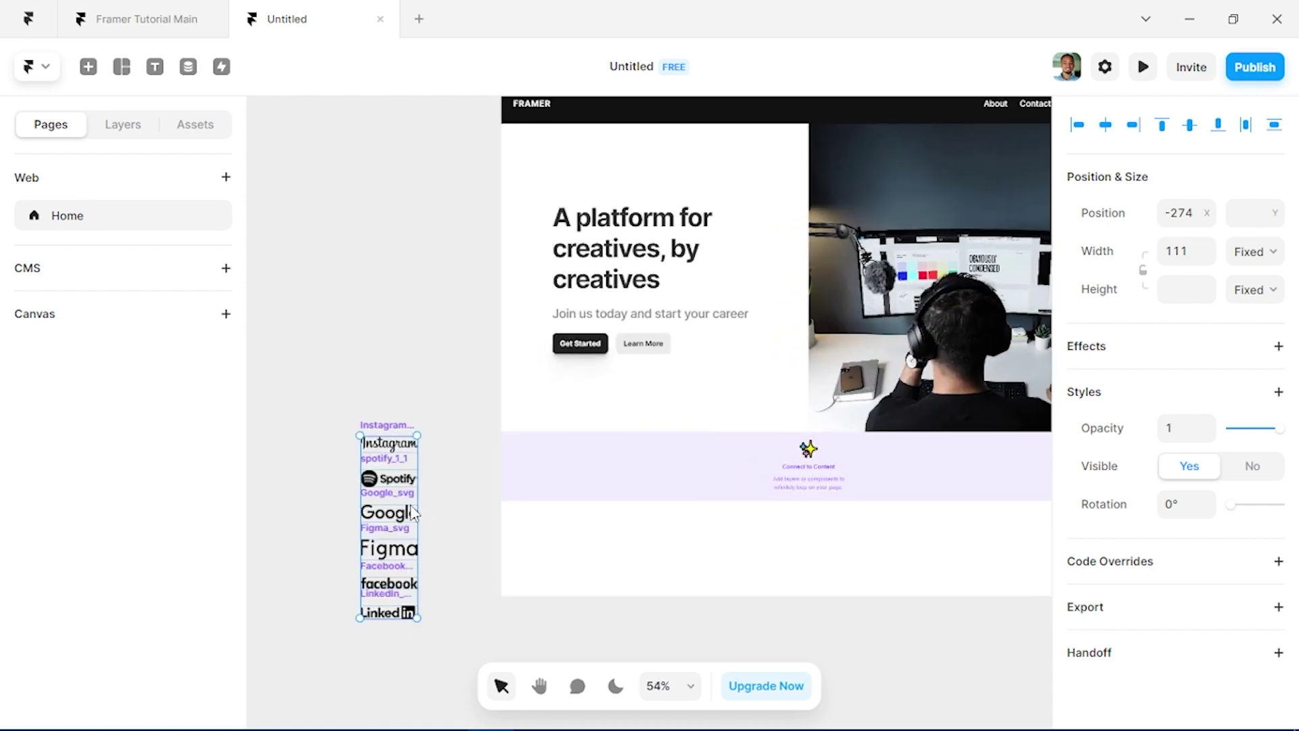
# Step: Add the Google_svg, Figma_svg and Facebook_svg logos as children of the Ticker below the hero
pyautogui.hscroll(2, 749, 469)
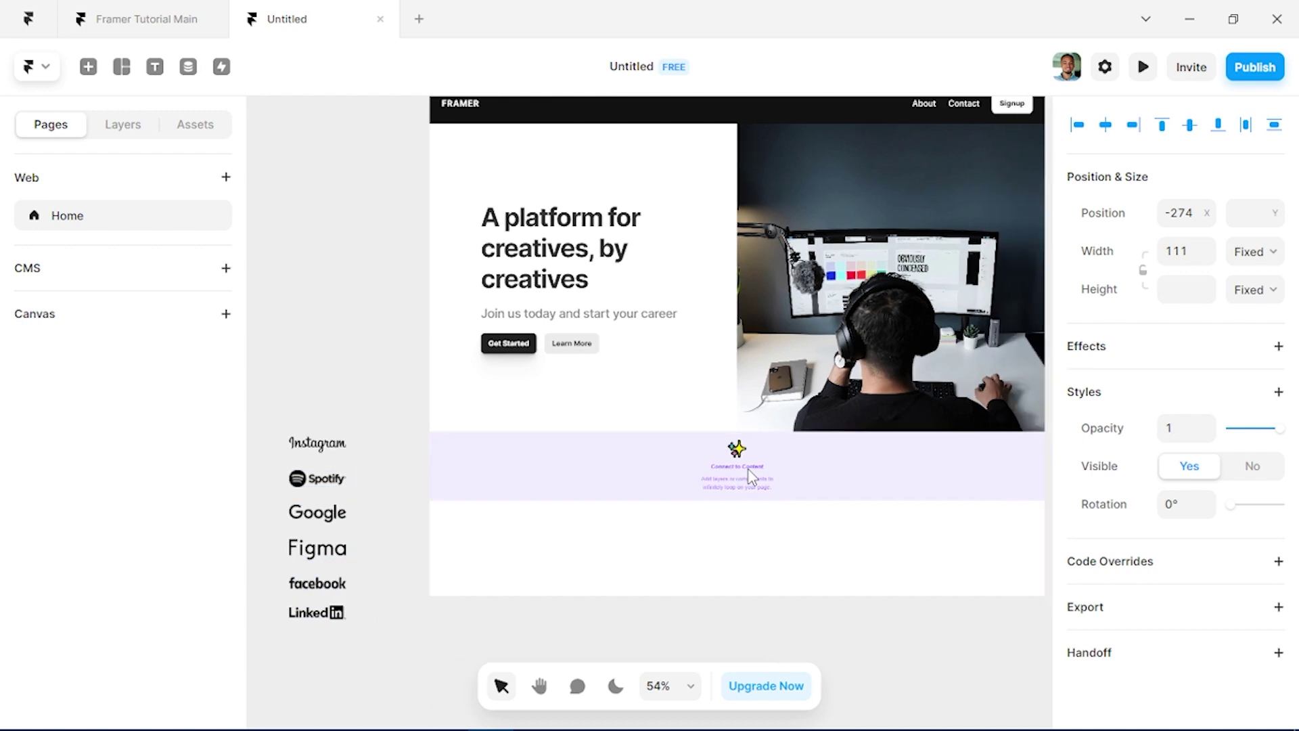
pyautogui.click(791, 465)
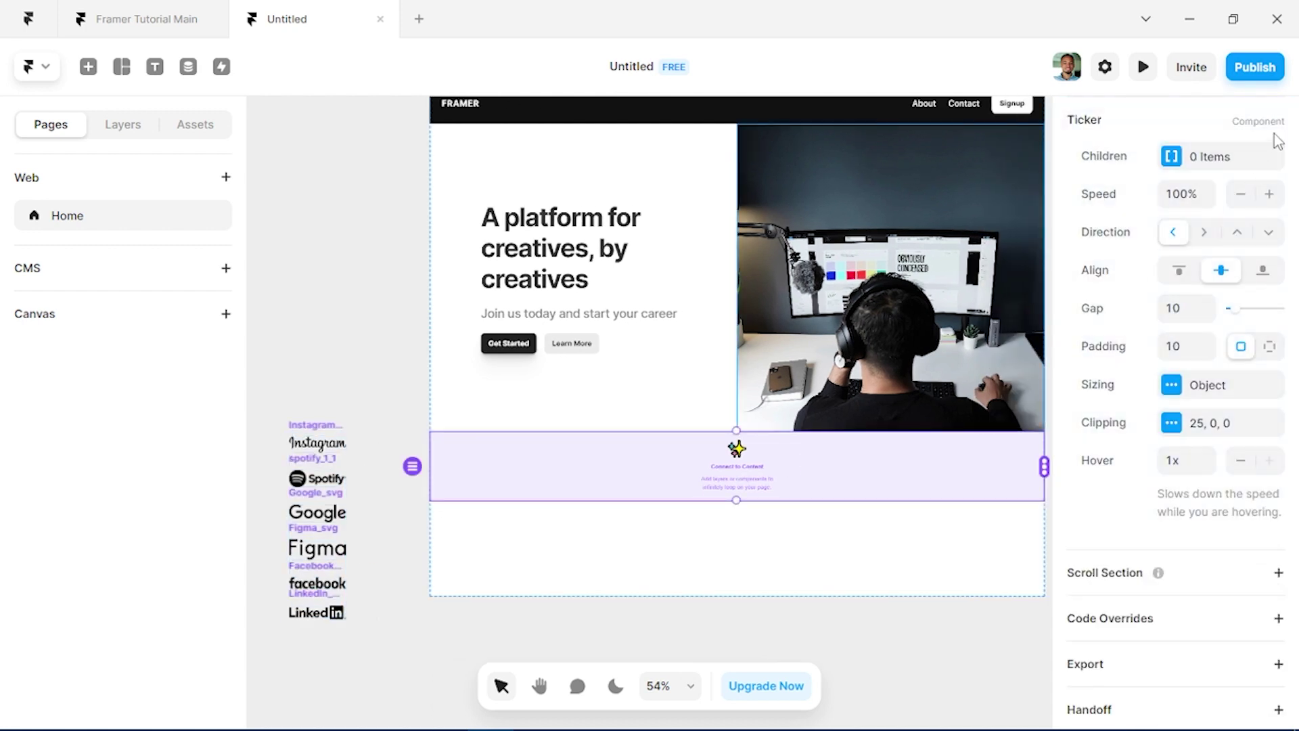
pyautogui.click(1215, 157)
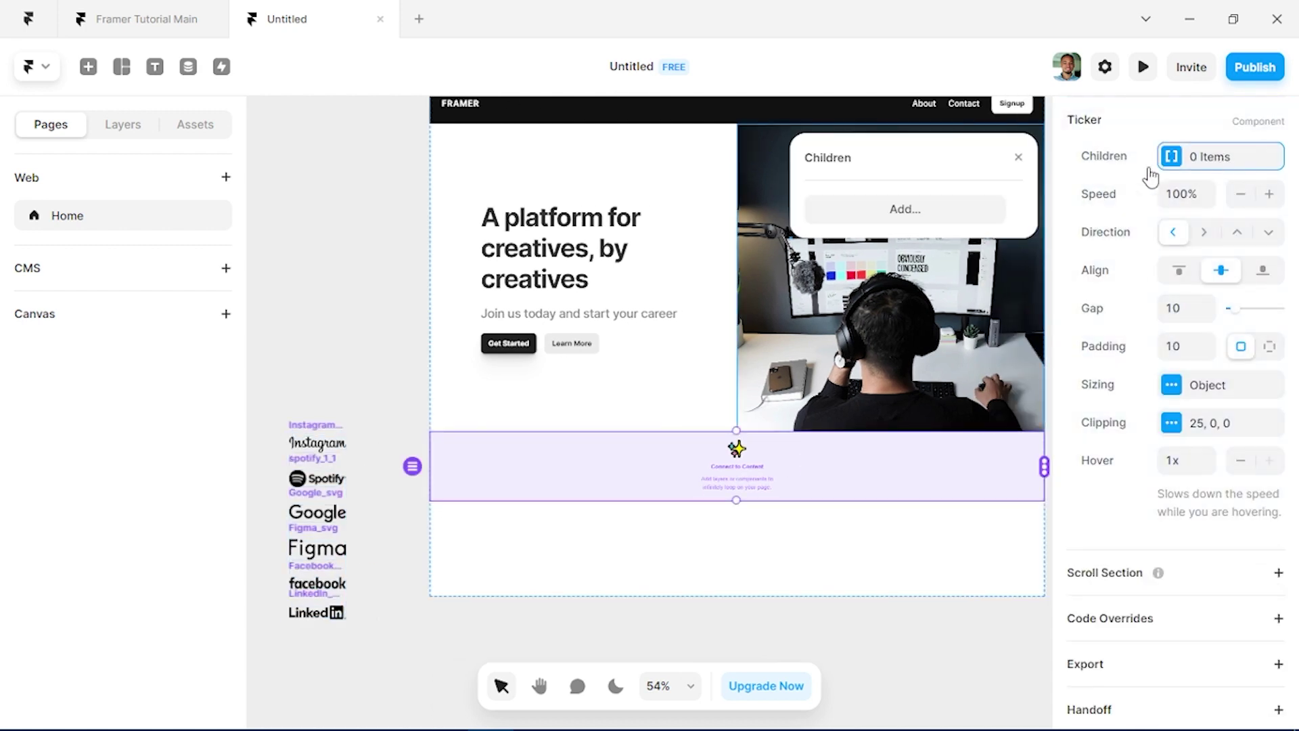
pyautogui.click(950, 213)
pyautogui.click(930, 218)
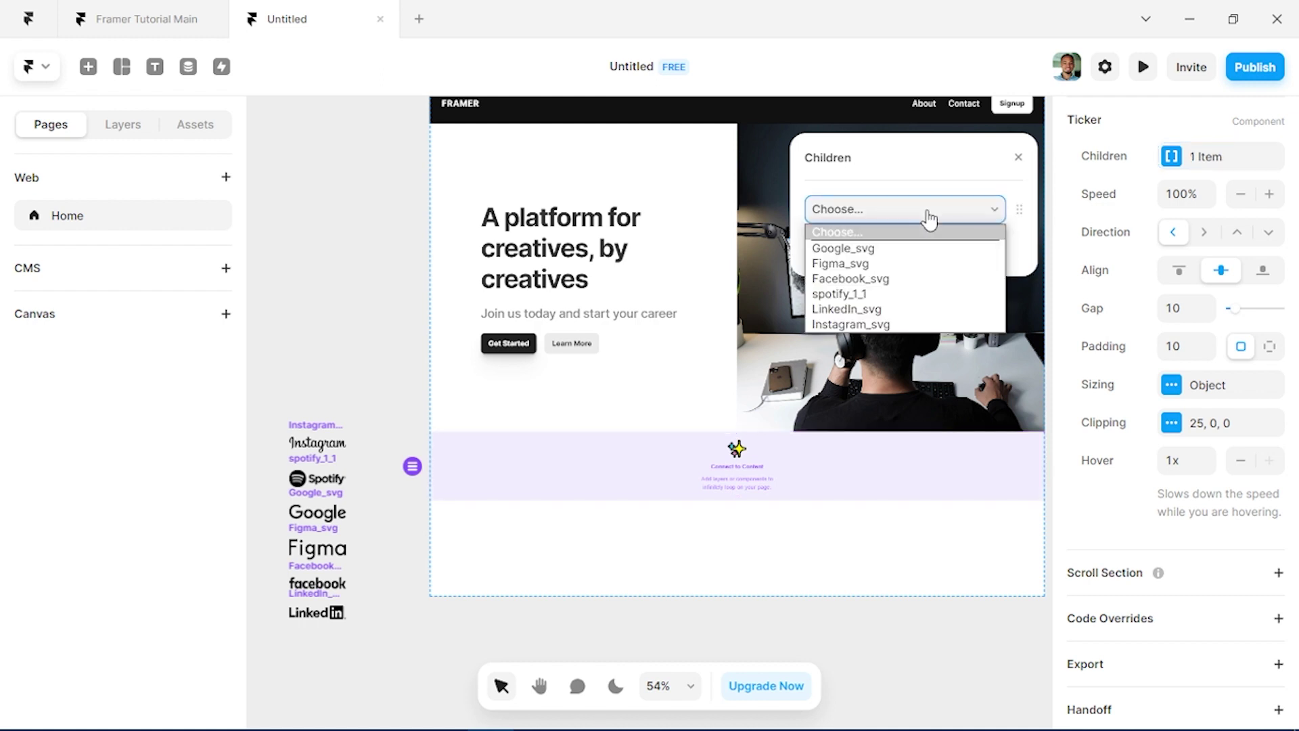
pyautogui.click(928, 246)
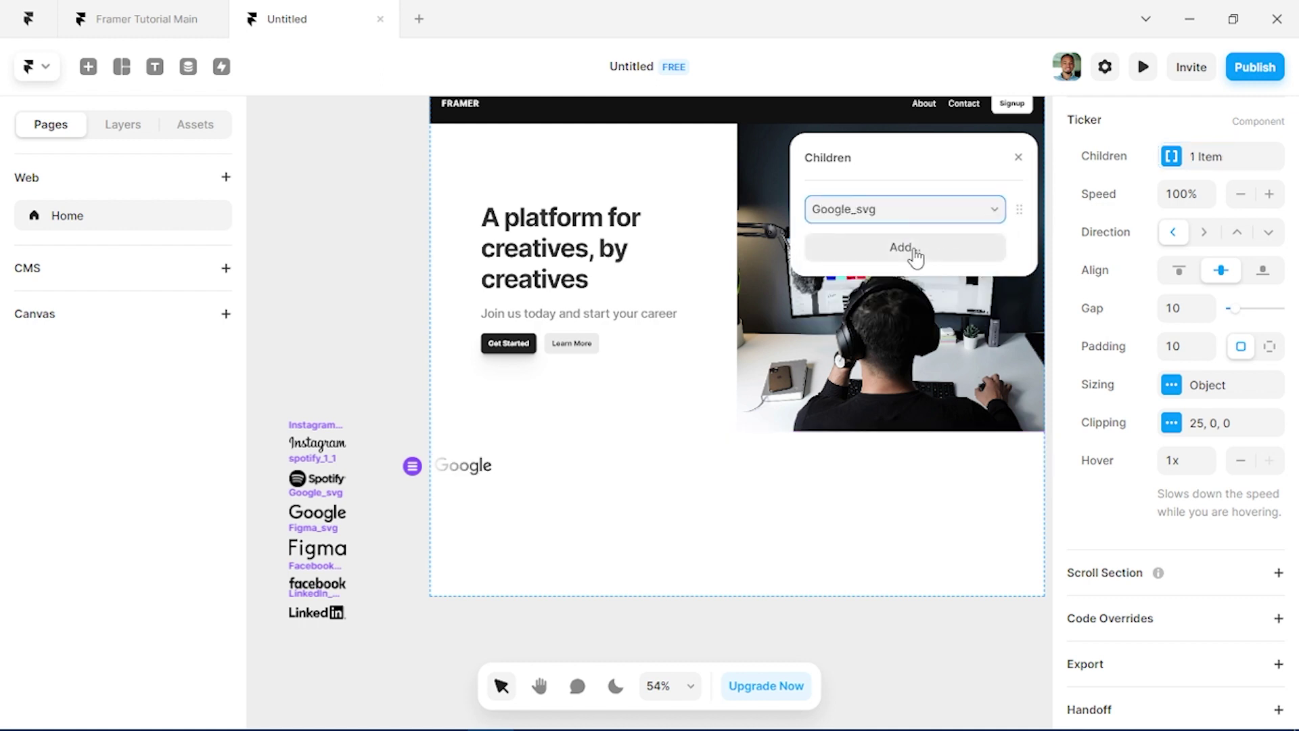
pyautogui.click(913, 250)
pyautogui.click(919, 255)
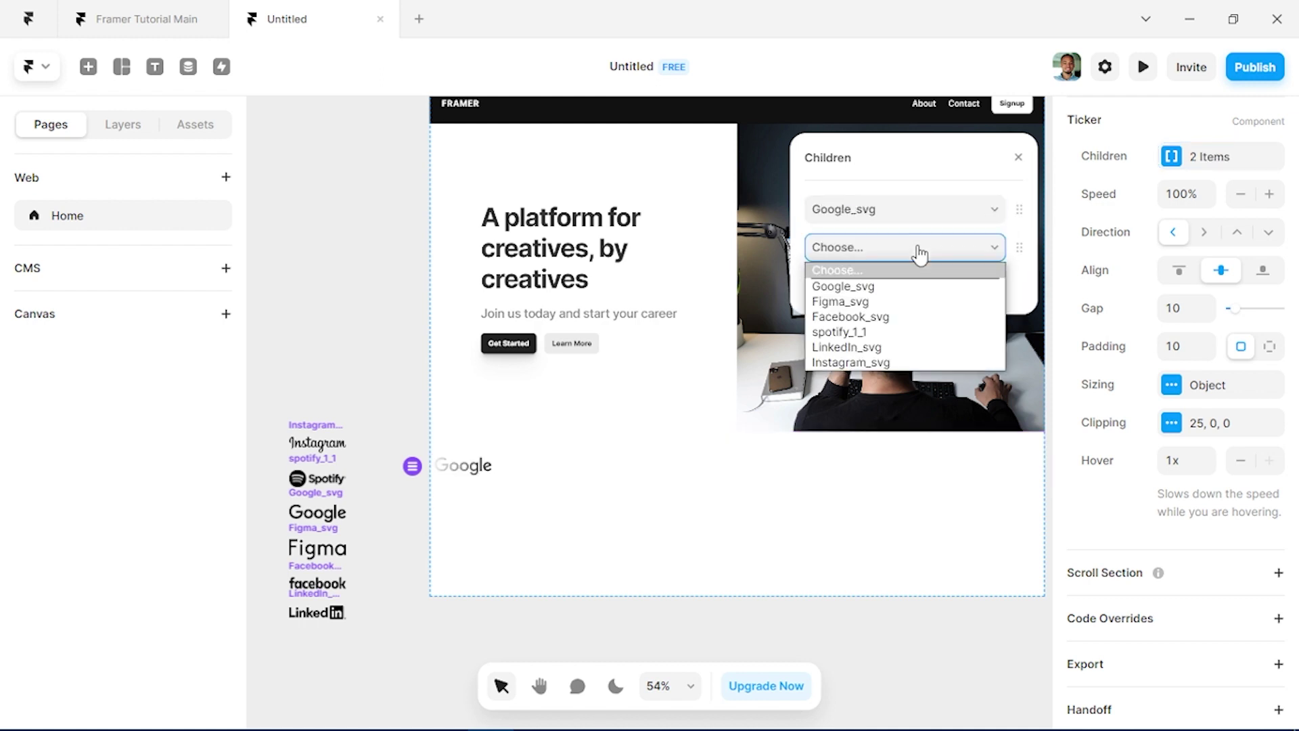
pyautogui.click(937, 299)
pyautogui.click(939, 286)
pyautogui.click(941, 287)
pyautogui.click(934, 356)
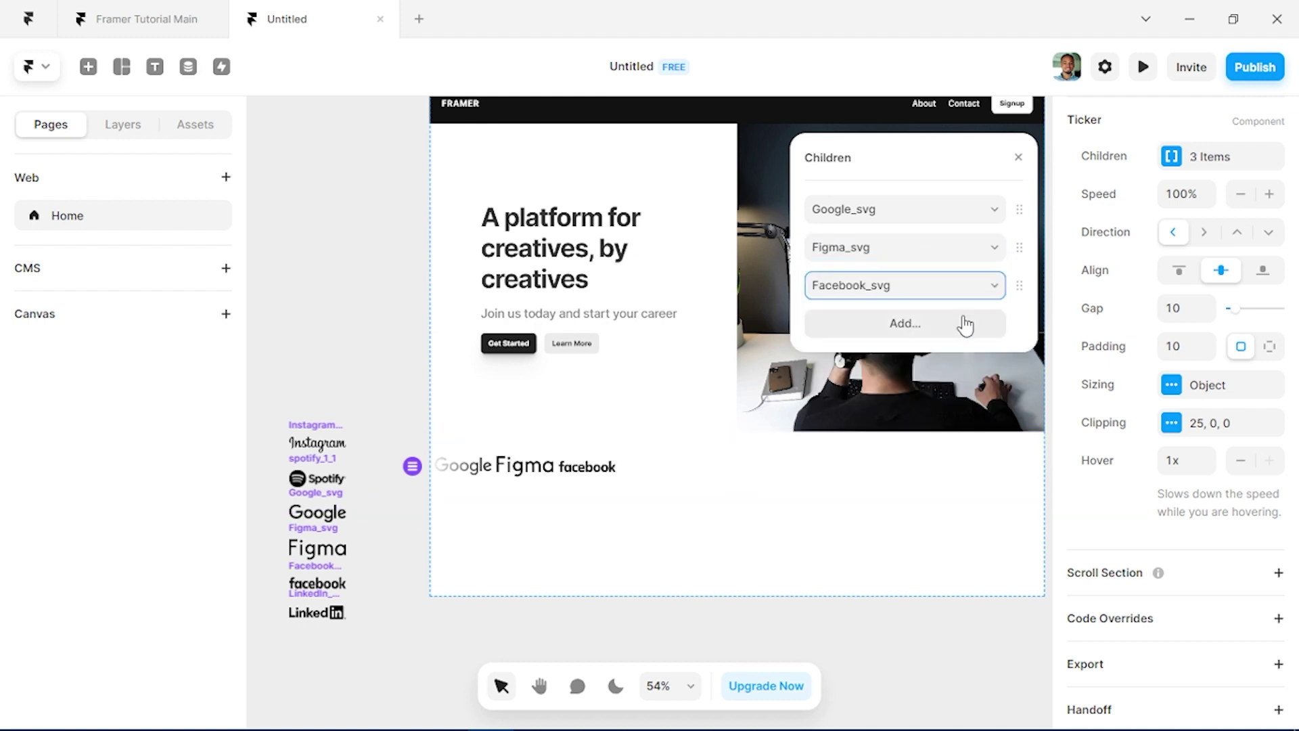
# Step: Add spotify_1_1, LinkedIn_svg and Instagram_svg as further children of the Ticker
pyautogui.click(965, 324)
pyautogui.click(961, 324)
pyautogui.click(907, 406)
pyautogui.click(915, 364)
pyautogui.click(915, 362)
pyautogui.click(923, 463)
pyautogui.click(922, 400)
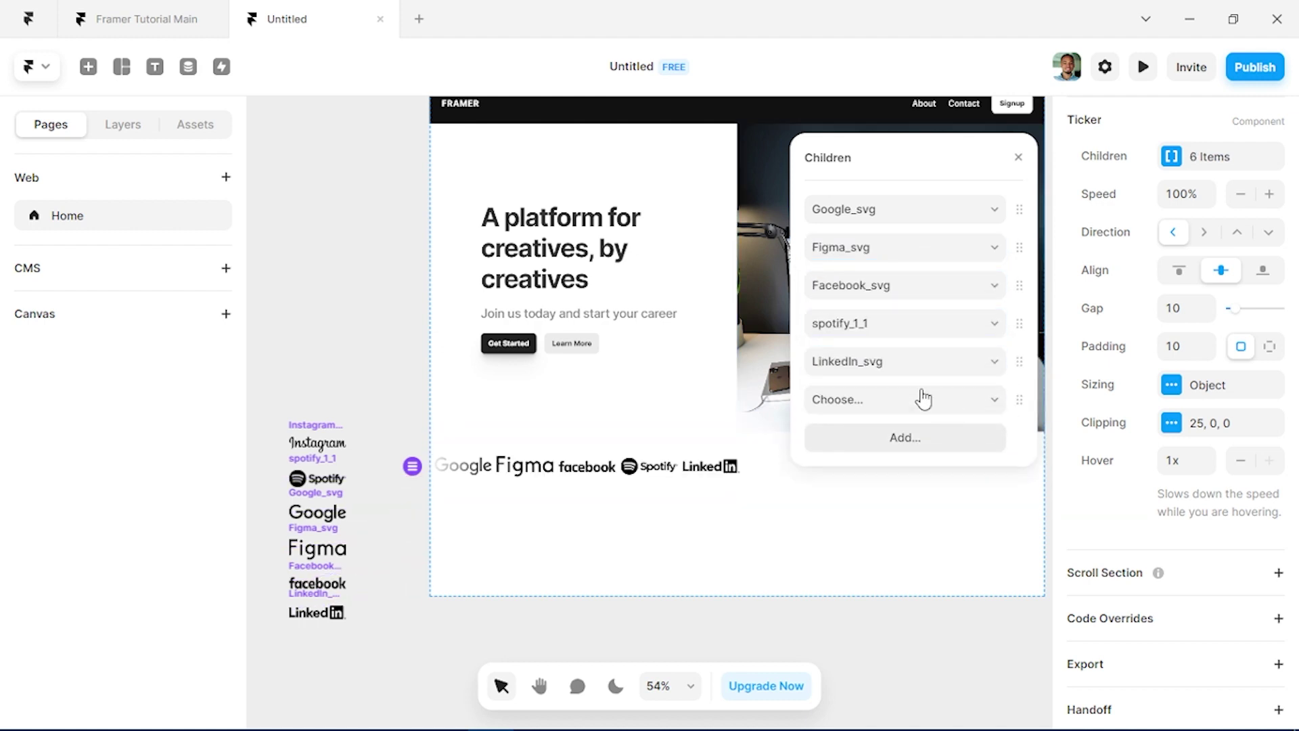
pyautogui.click(922, 399)
pyautogui.click(922, 514)
pyautogui.click(959, 565)
# Step: Set the gap between the logos in the Ticker to 100
pyautogui.scroll(-1, 955, 542)
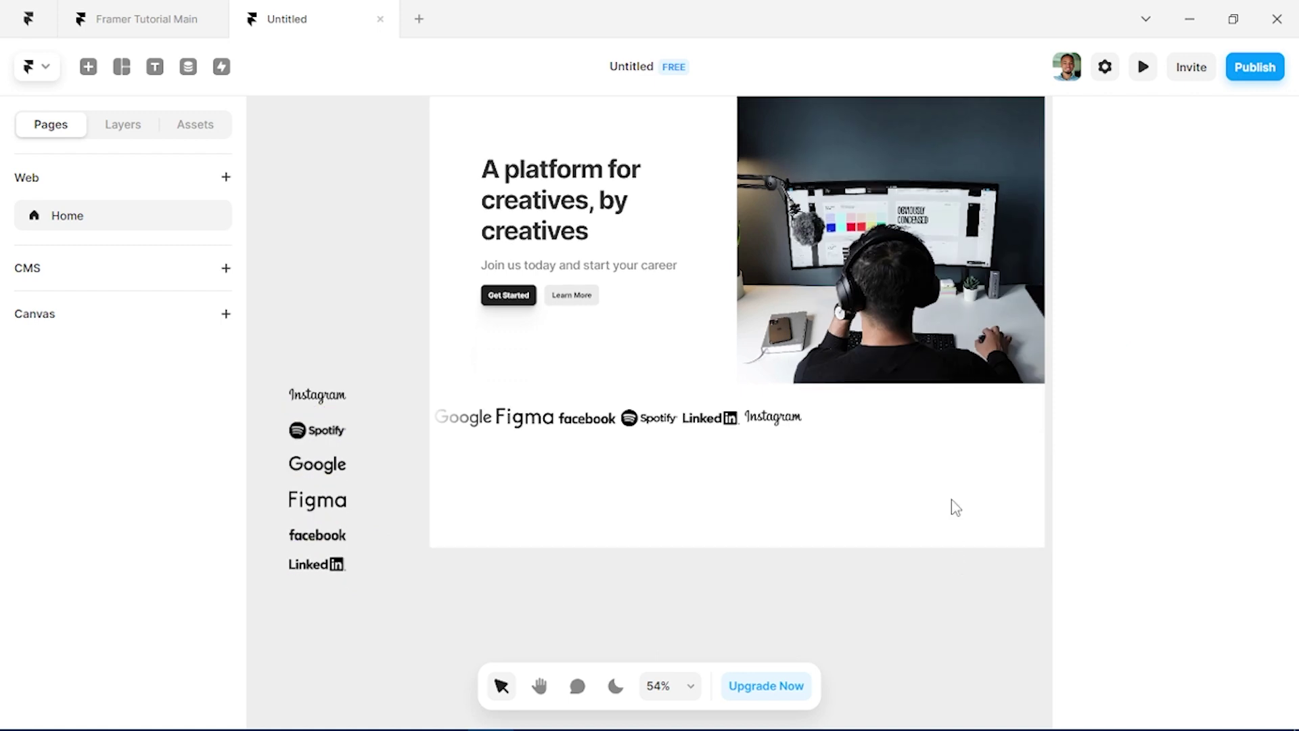
pyautogui.click(912, 443)
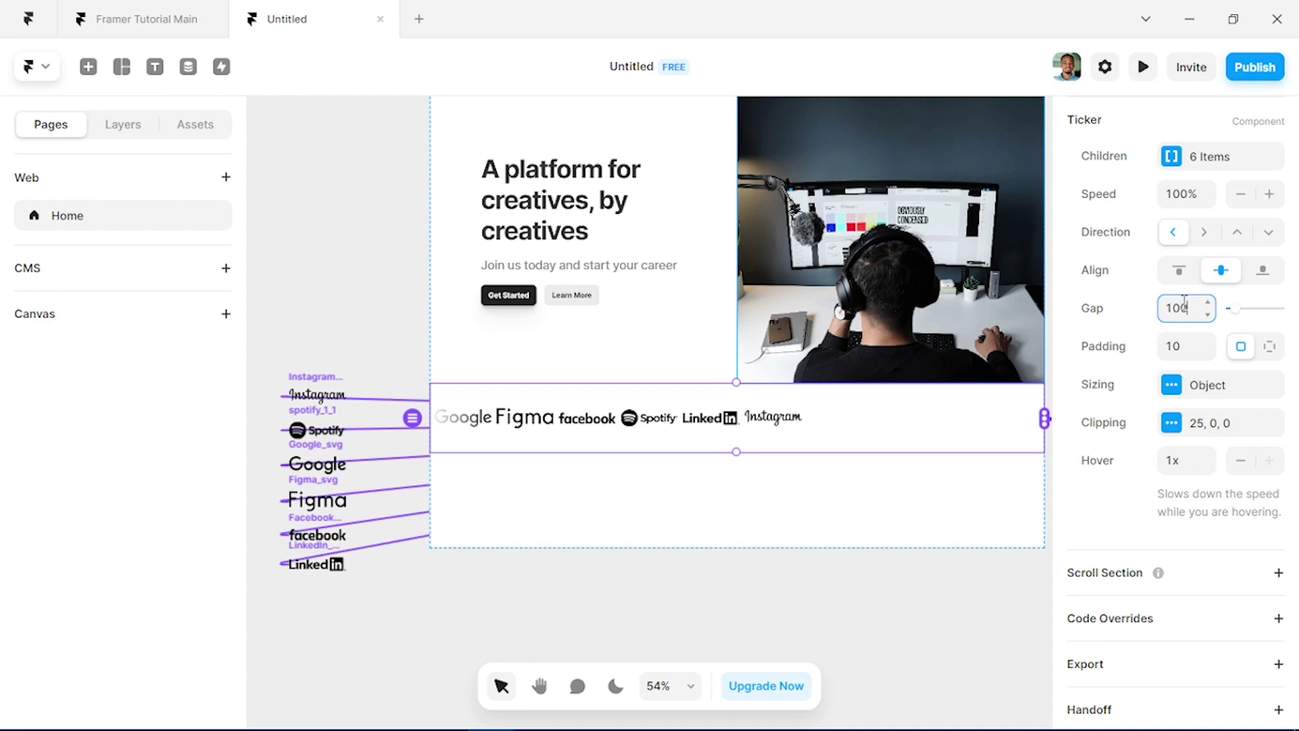
pyautogui.press('Return')
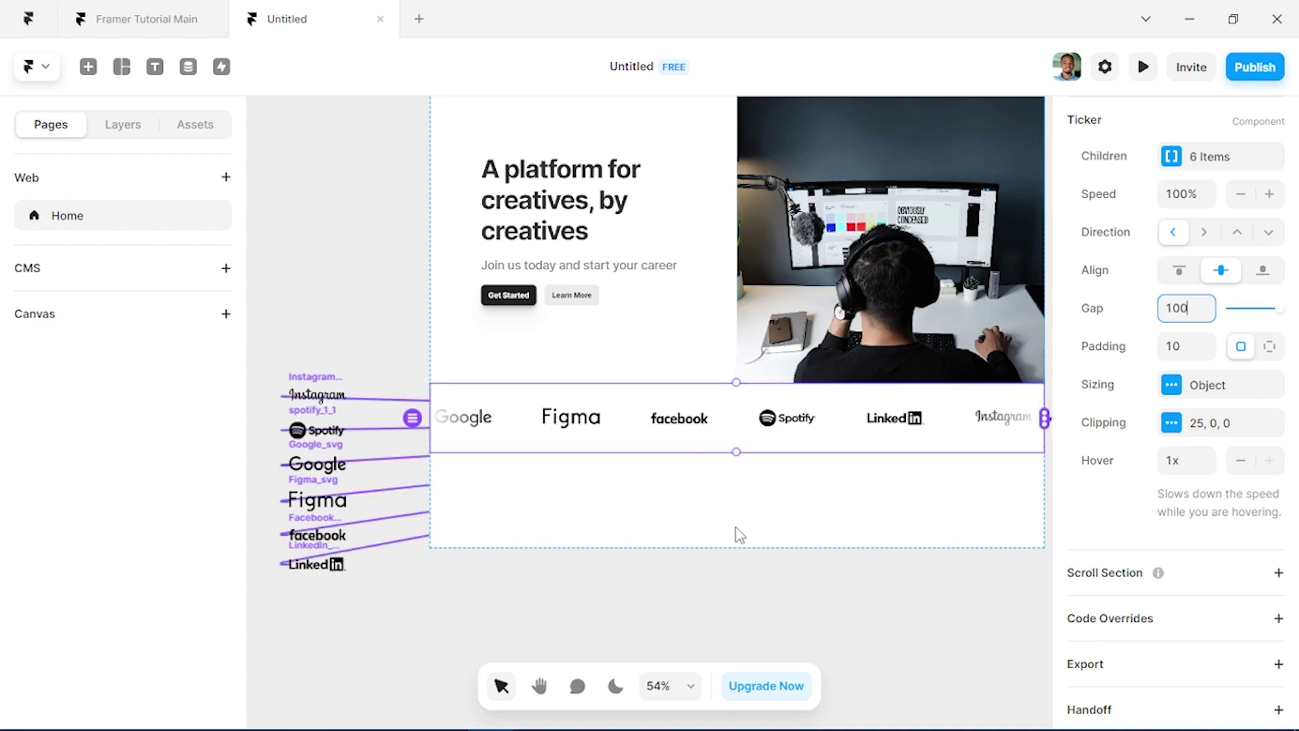
pyautogui.press('Escape')
# Step: Preview the Desktop page with its logo ticker, narrow the preview to 494, and return to the canvas
pyautogui.scroll(-3, 739, 535)
pyautogui.hscroll(3, 739, 534)
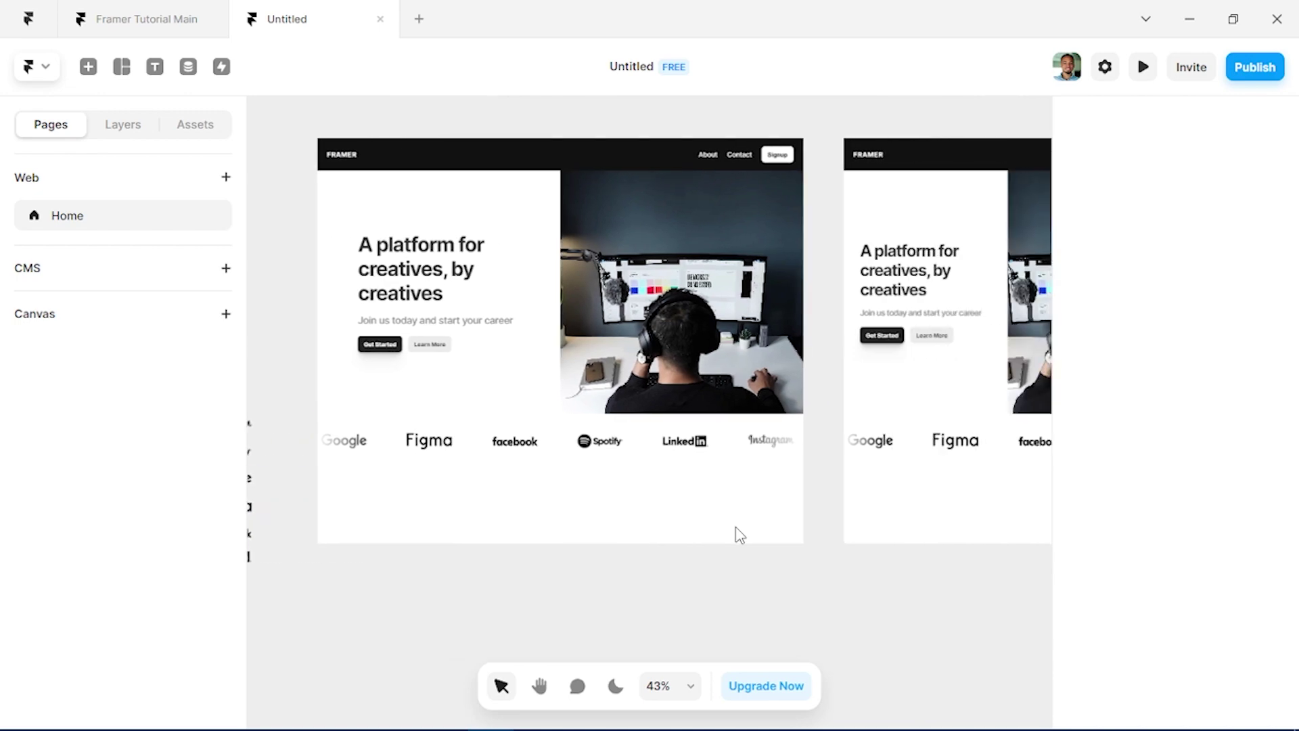
pyautogui.scroll(-2, 739, 534)
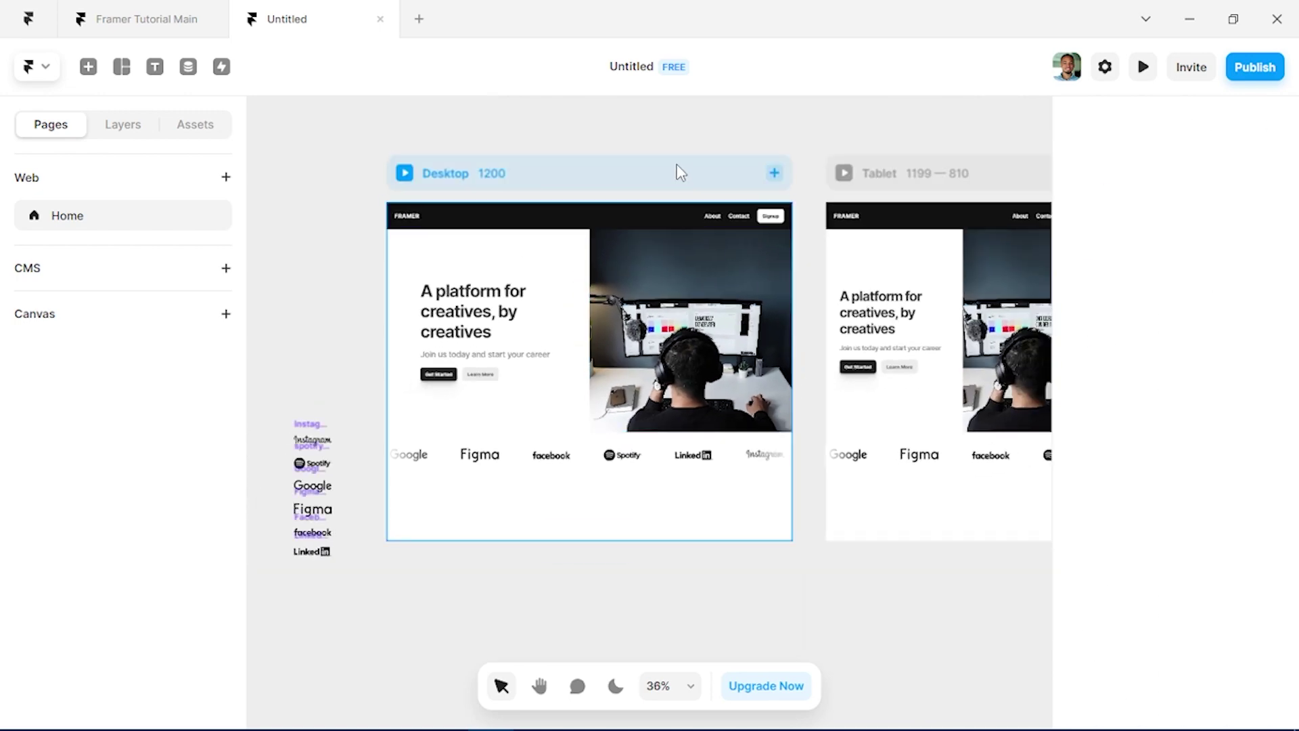
pyautogui.click(681, 173)
pyautogui.click(1146, 68)
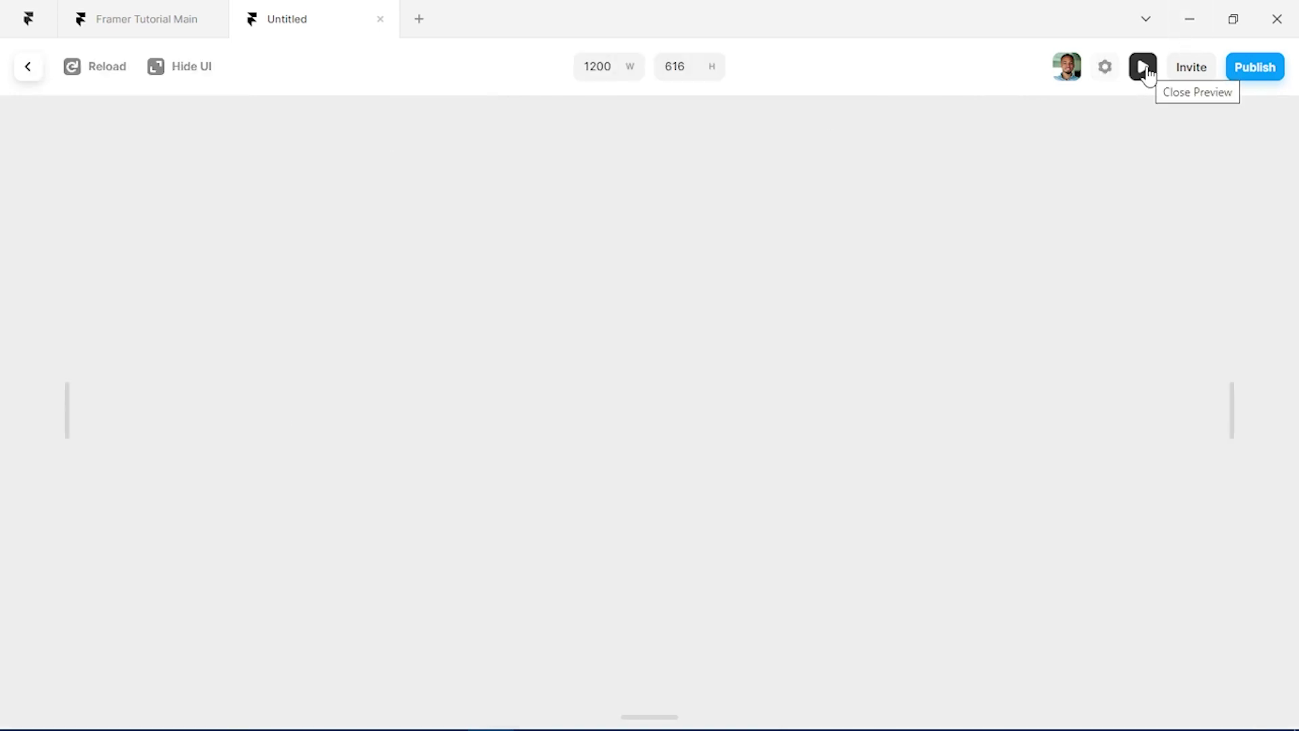
pyautogui.scroll(-2, 962, 424)
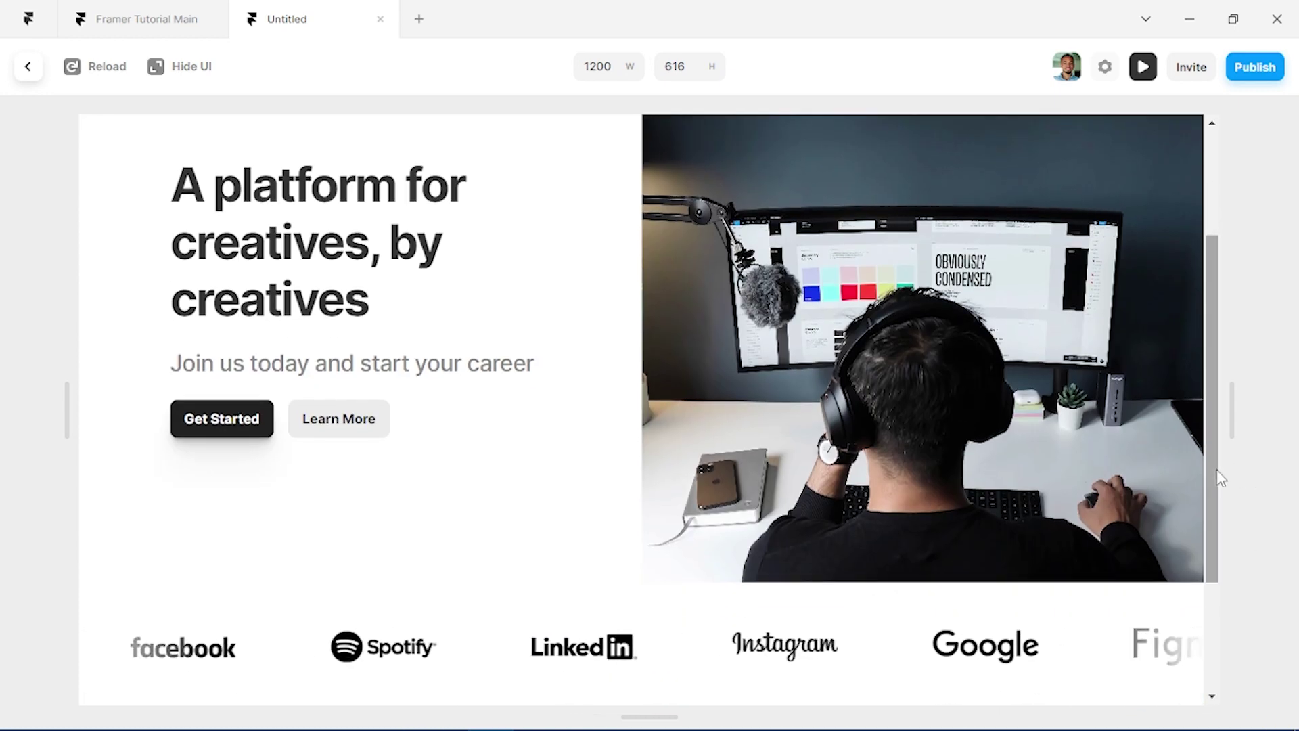
pyautogui.moveTo(1205, 490); pyautogui.dragTo(856, 491)
pyautogui.scroll(-2, 731, 618)
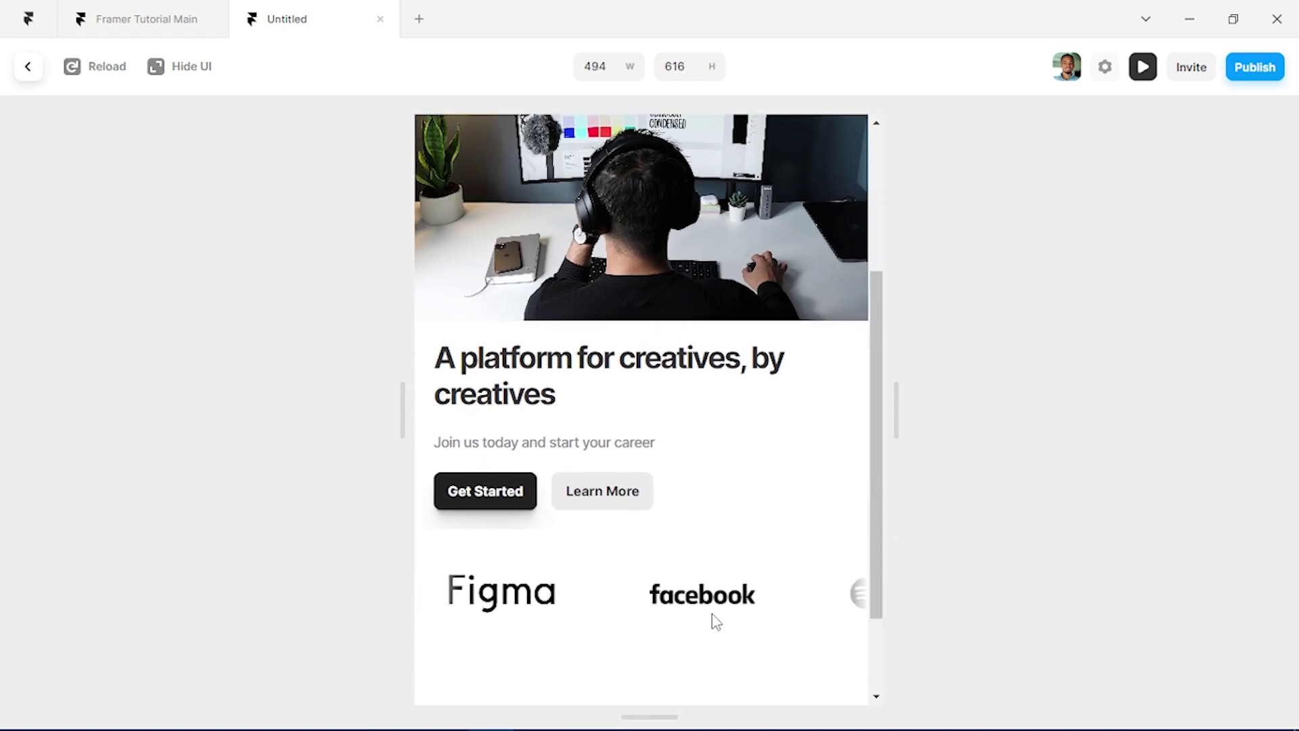
pyautogui.press('Escape')
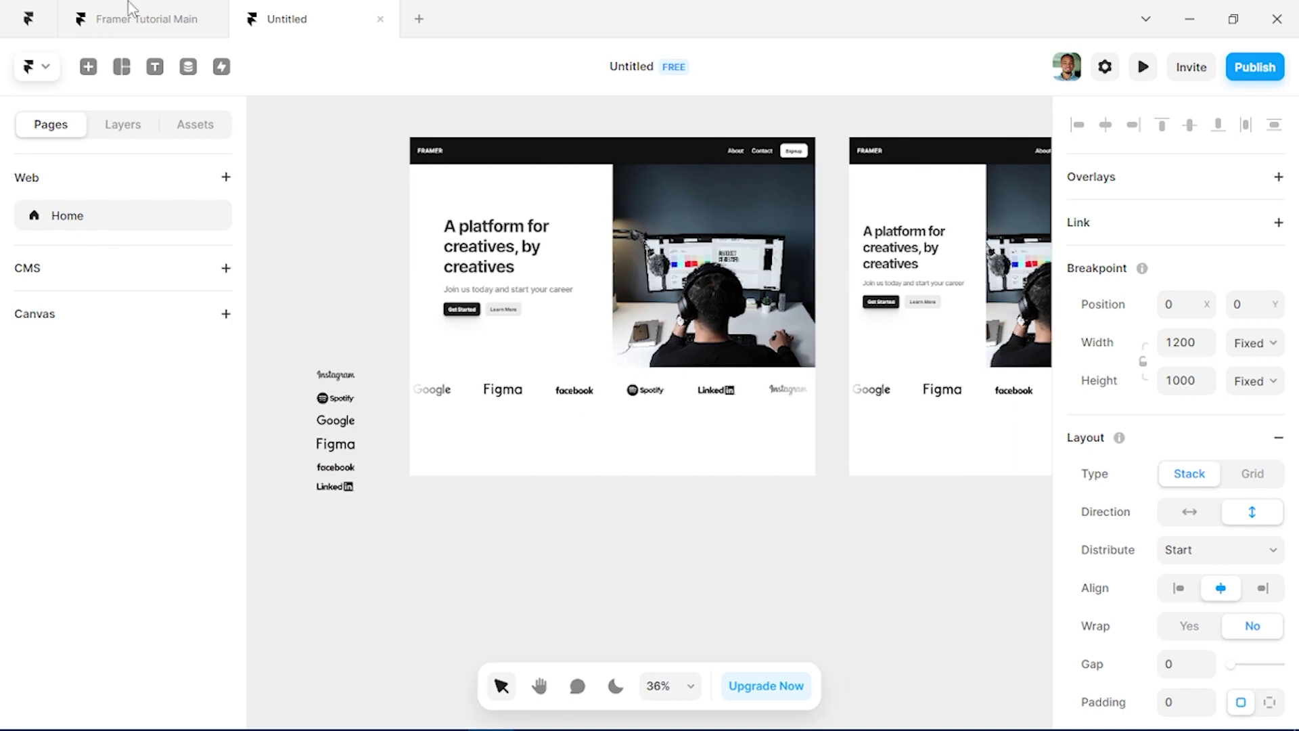
# Step: Check the reference page in Framer Tutorial Main, and insert the "Copy Paste from Figma" features section below the ticker in the Untitled project
pyautogui.click(125, 21)
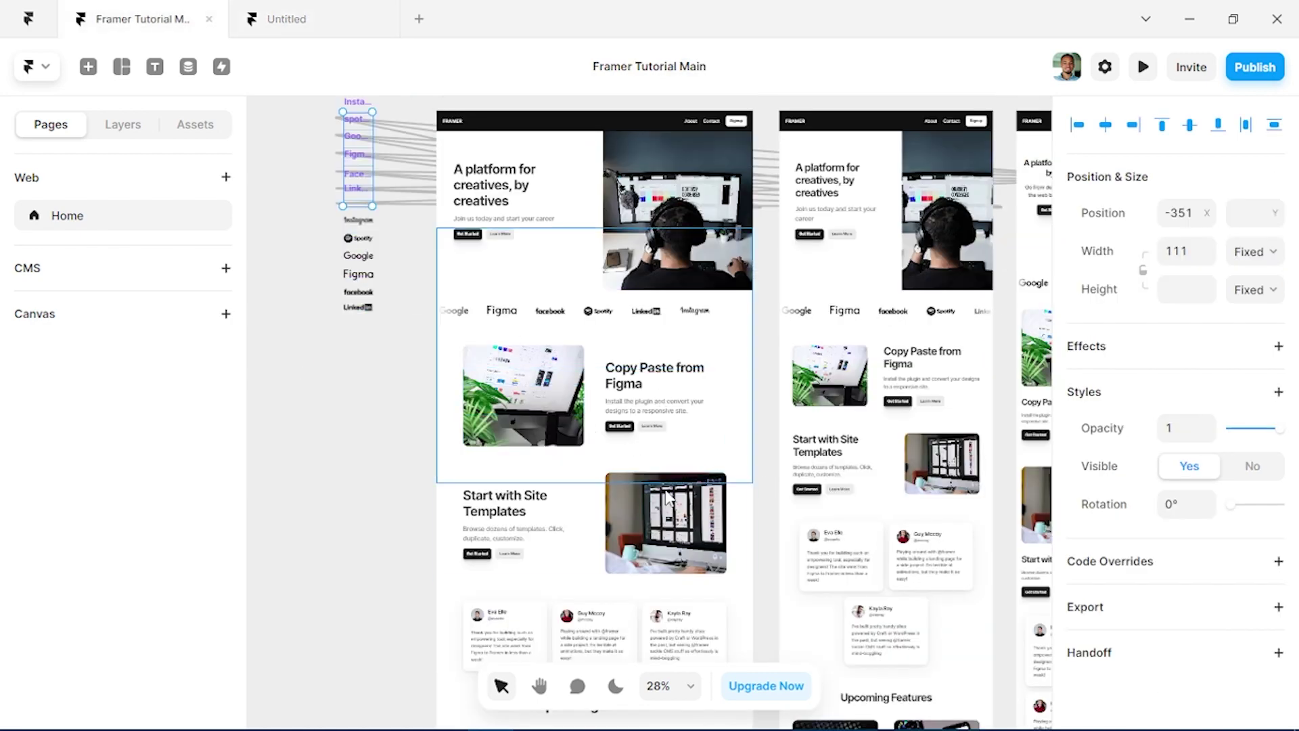
pyautogui.click(293, 26)
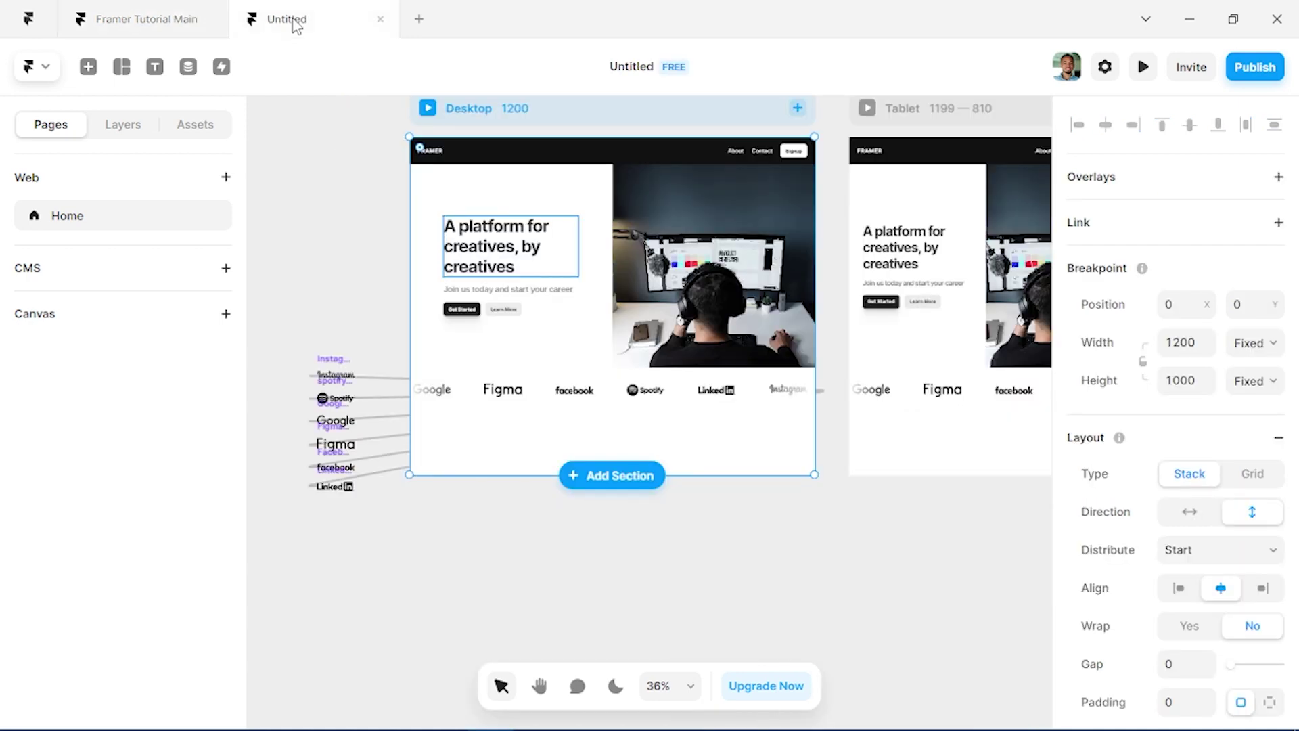
pyautogui.press('i')
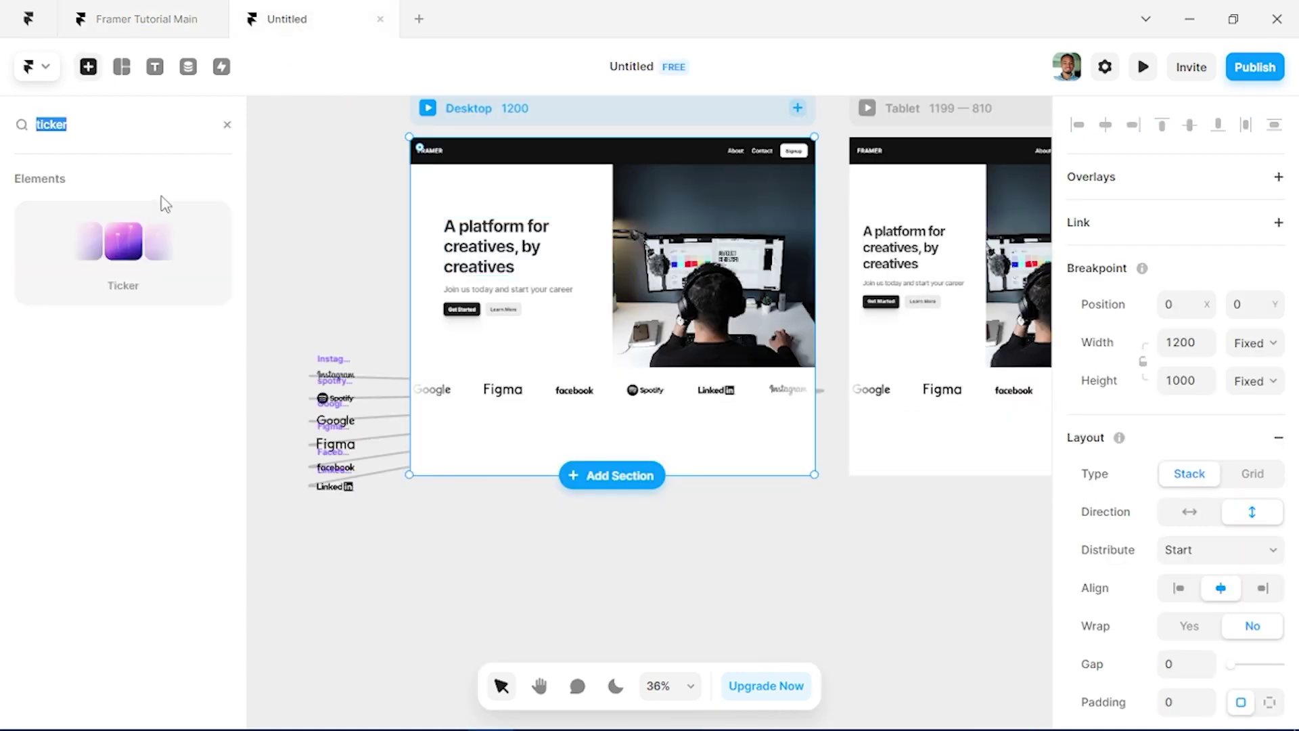
pyautogui.press('BackSpace')
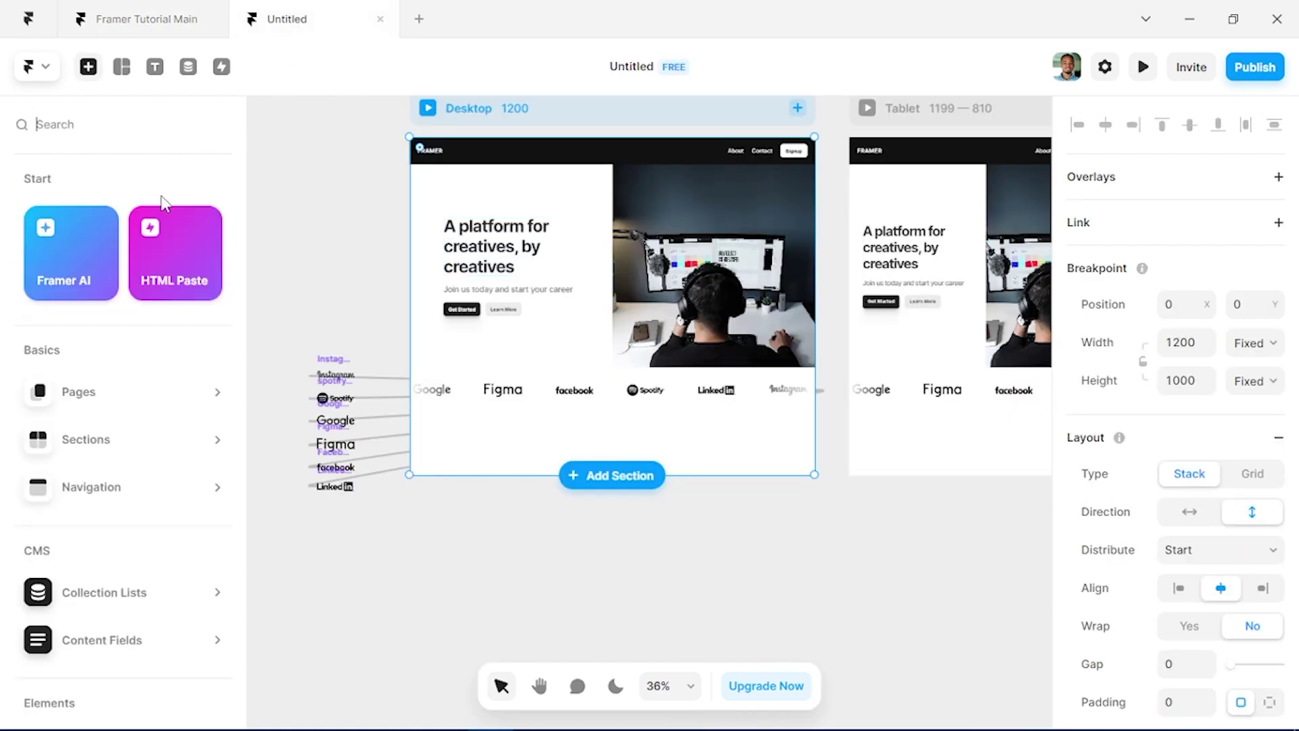
pyautogui.moveTo(135, 453)
pyautogui.scroll(-8, 359, 418)
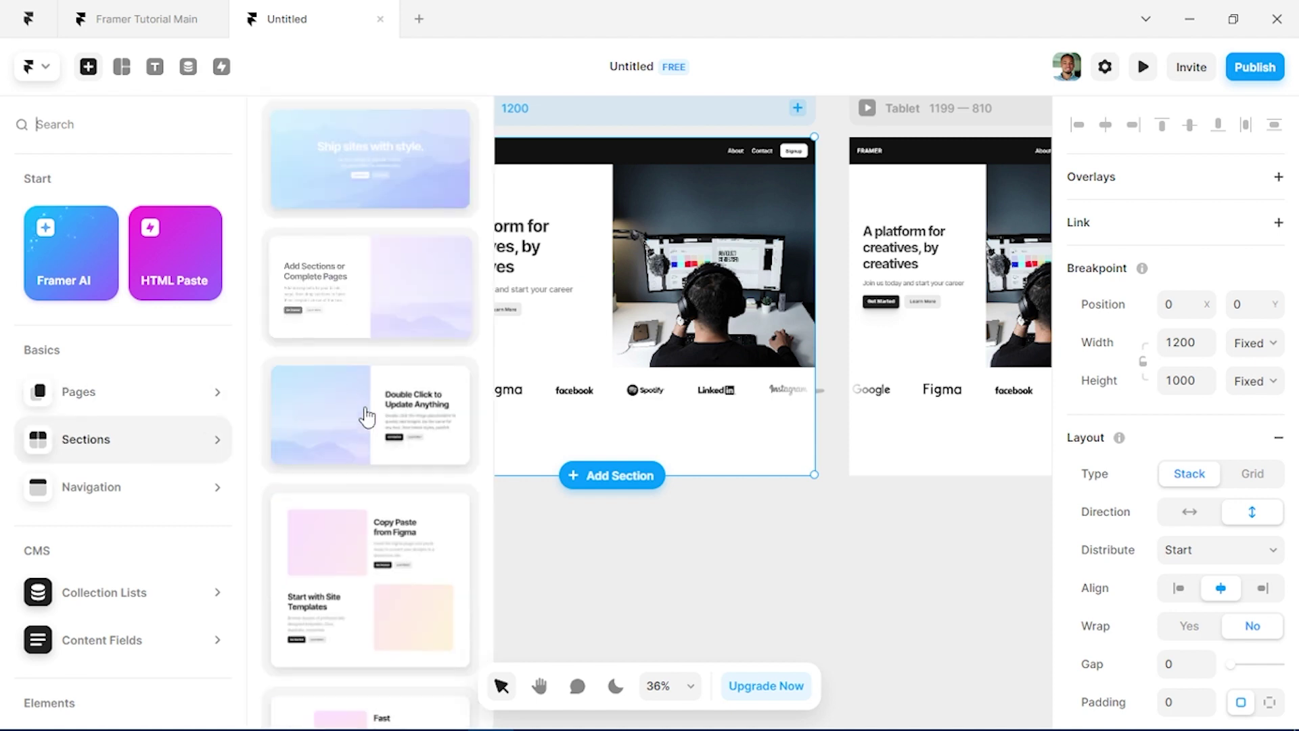
pyautogui.scroll(-2, 366, 417)
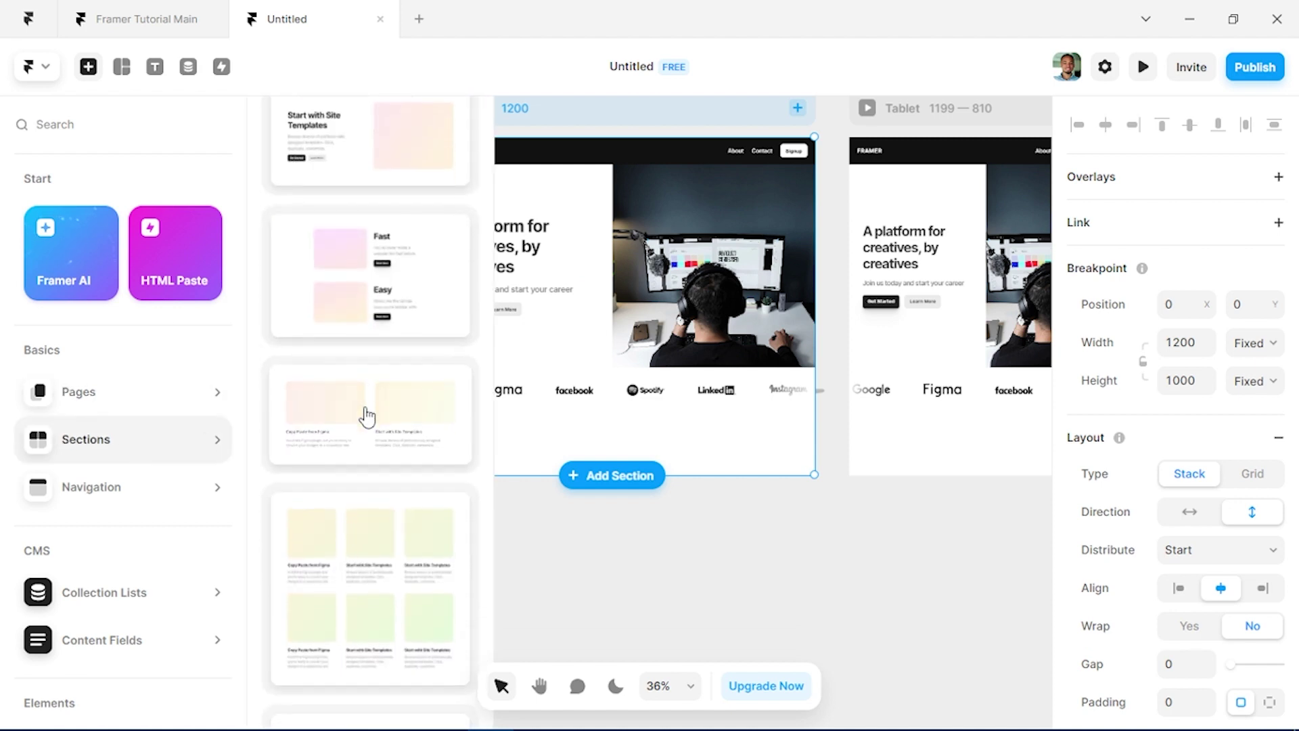
pyautogui.scroll(3, 369, 415)
pyautogui.moveTo(387, 230); pyautogui.dragTo(669, 431)
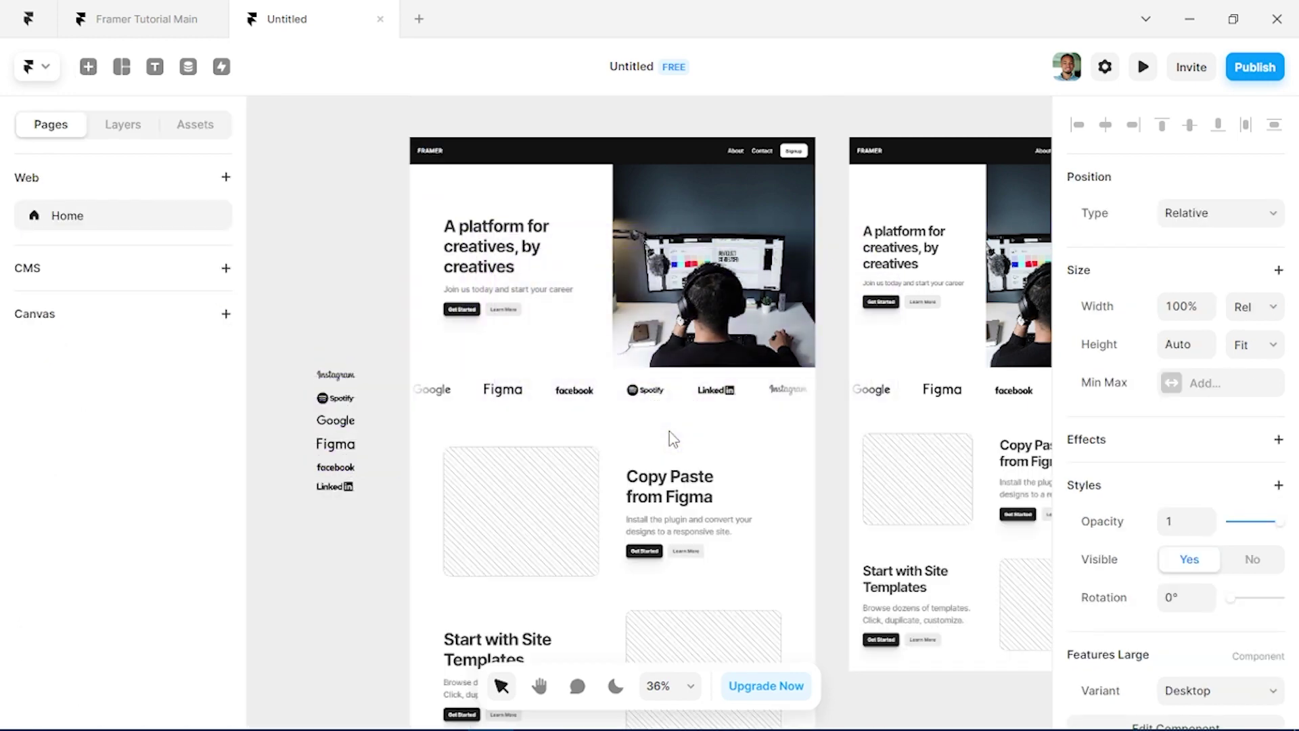
# Step: Apply the Heading 1 text style to the "Copy Paste from Figma" title and Heading 2 to the description beneath it
pyautogui.scroll(-5, 626, 587)
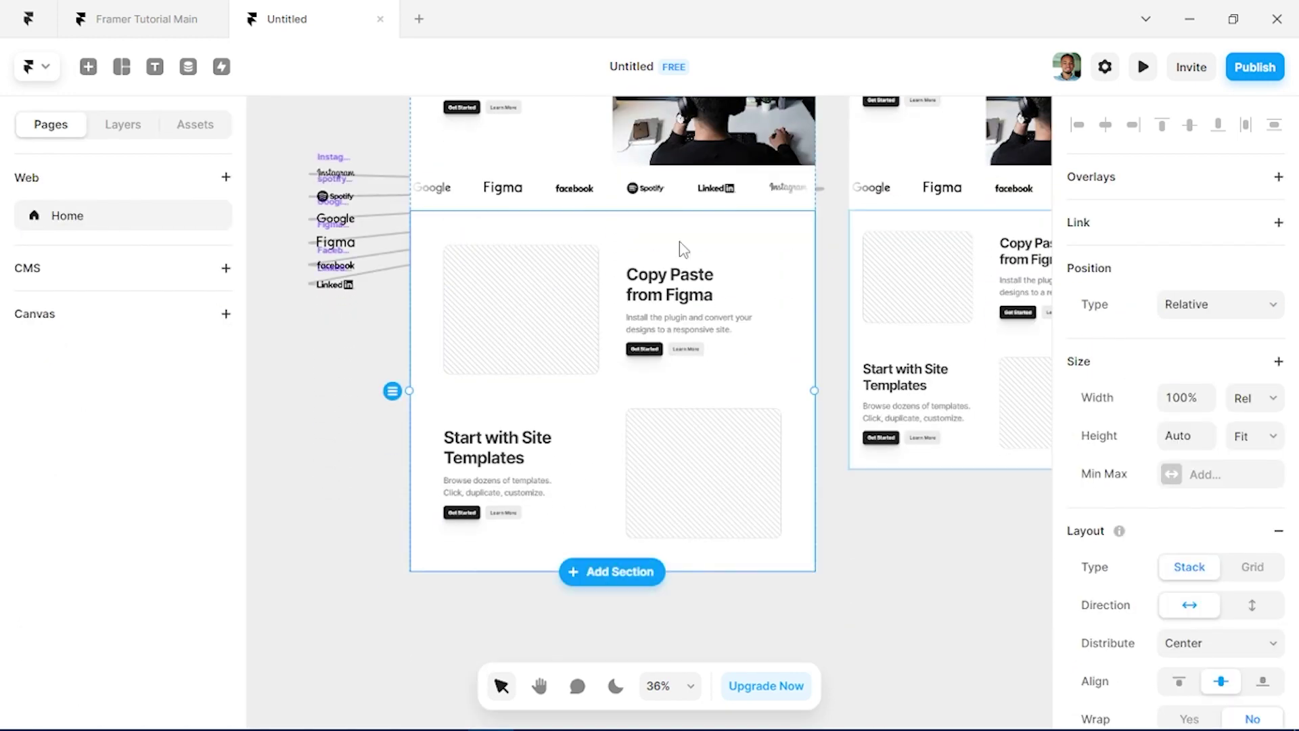
pyautogui.scroll(2, 679, 252)
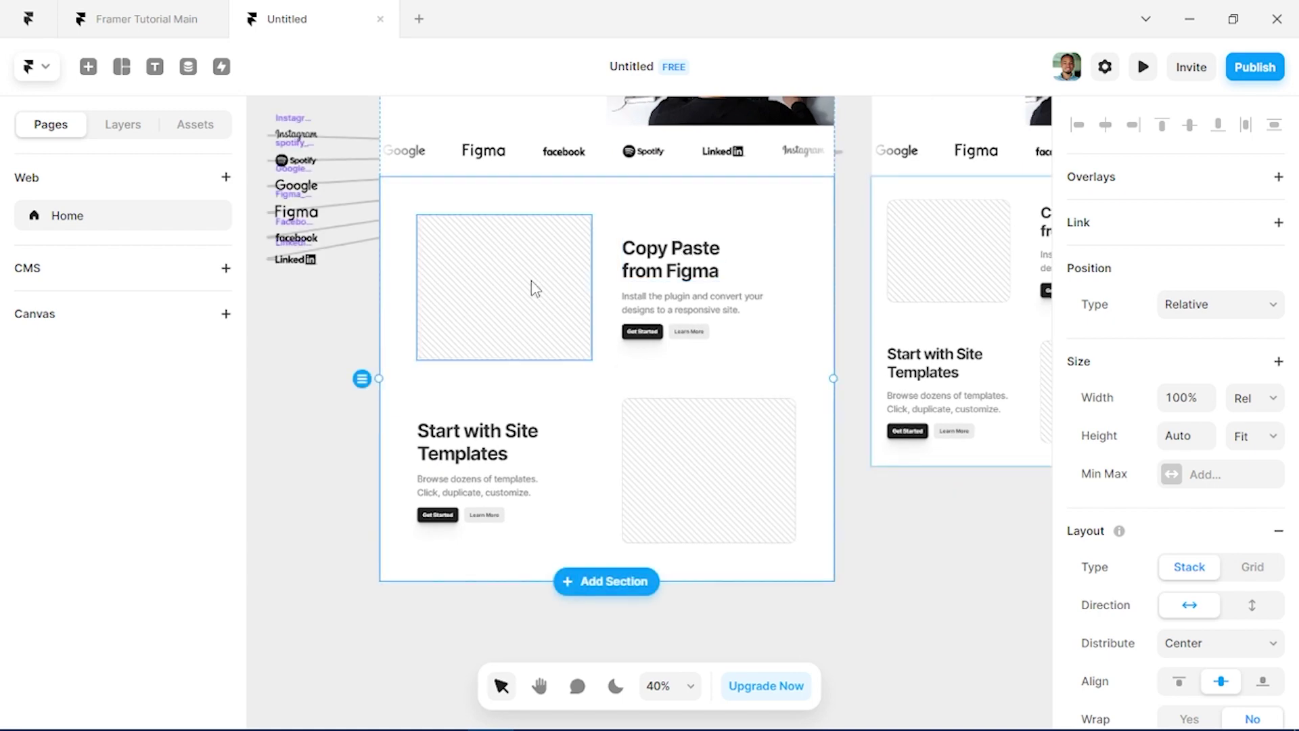
pyautogui.click(681, 257)
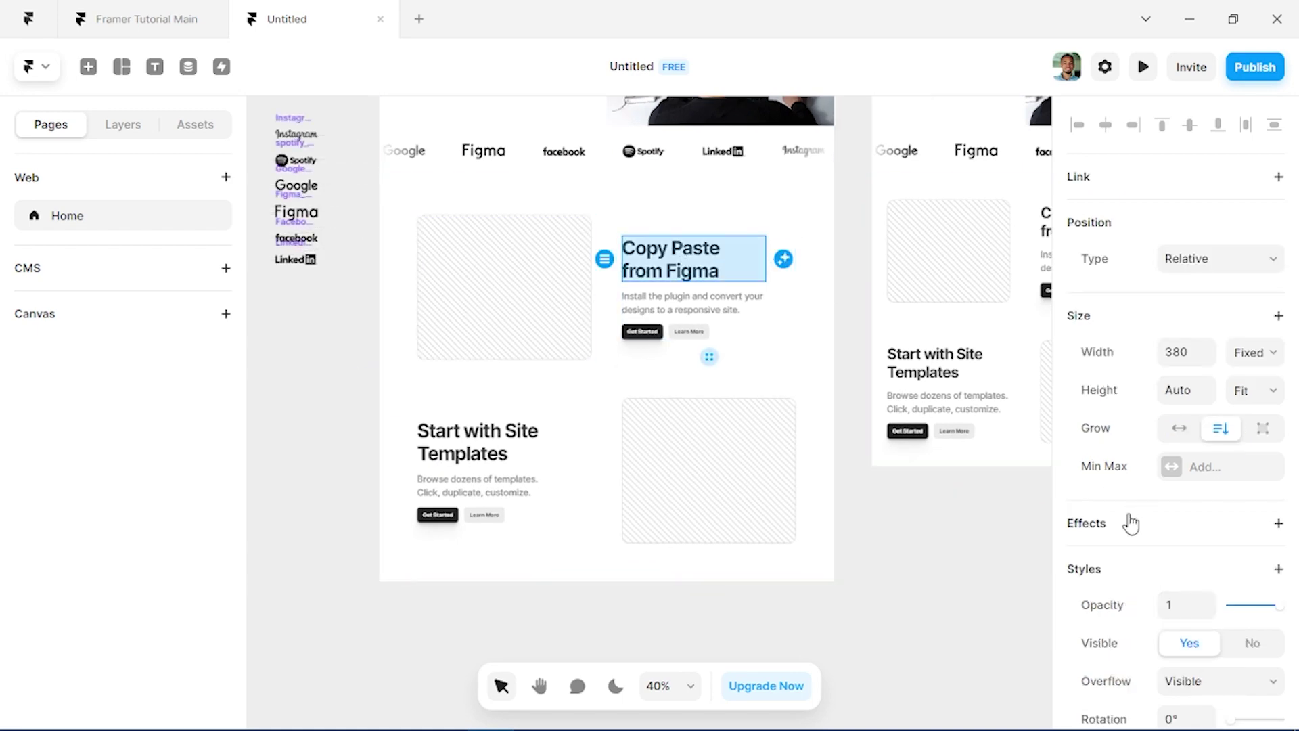
pyautogui.scroll(-3, 1115, 579)
pyautogui.scroll(-3, 1118, 584)
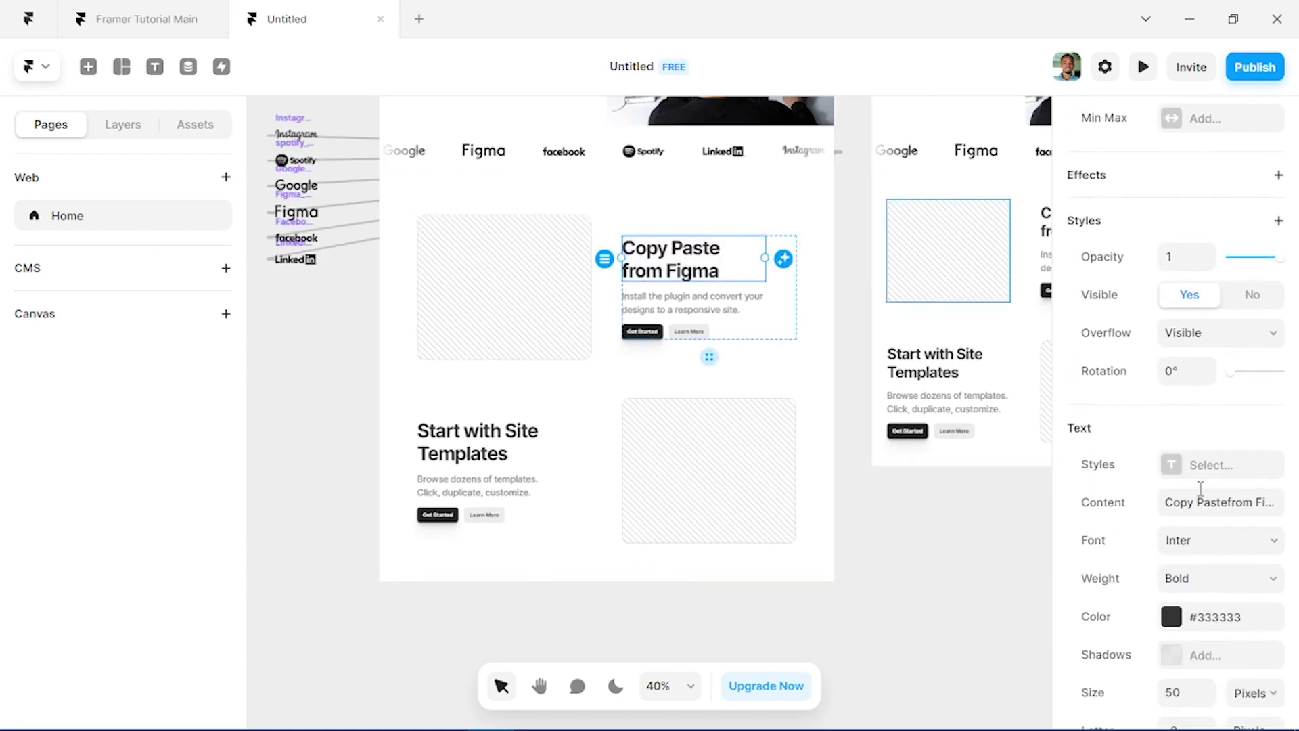
pyautogui.click(1208, 466)
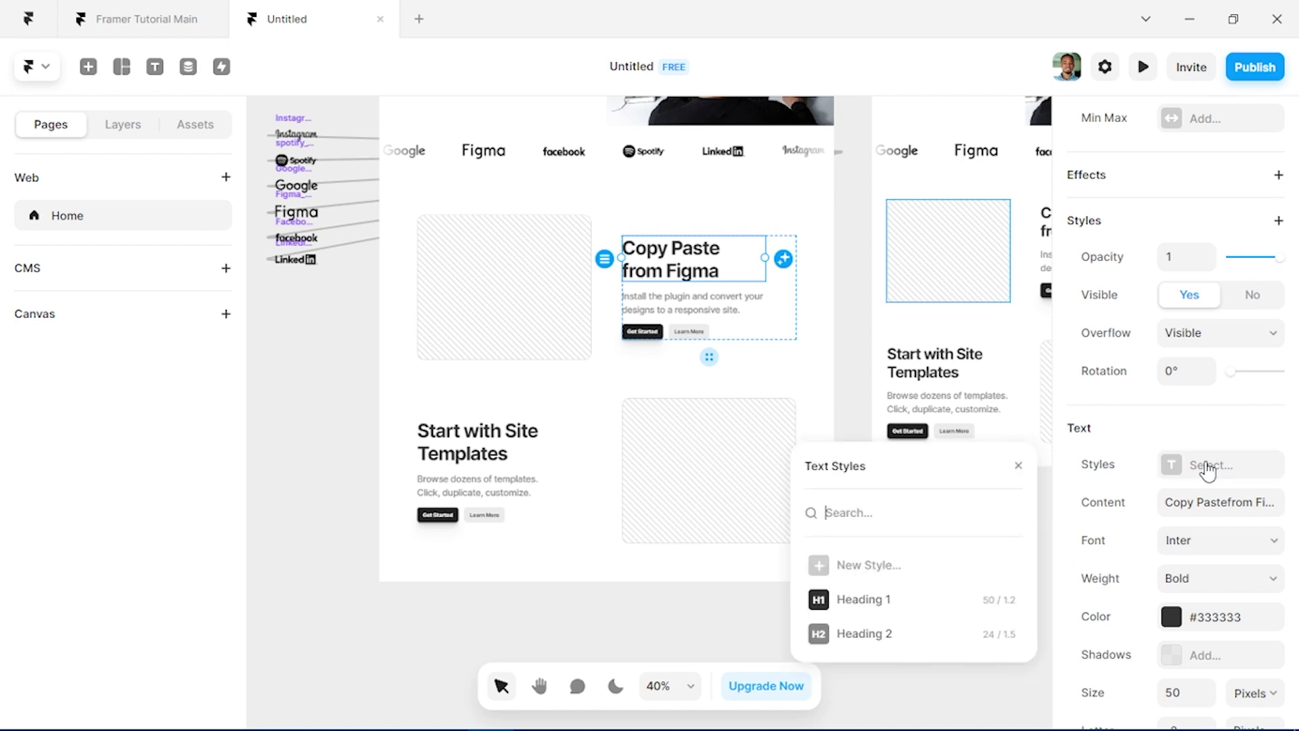
pyautogui.click(908, 605)
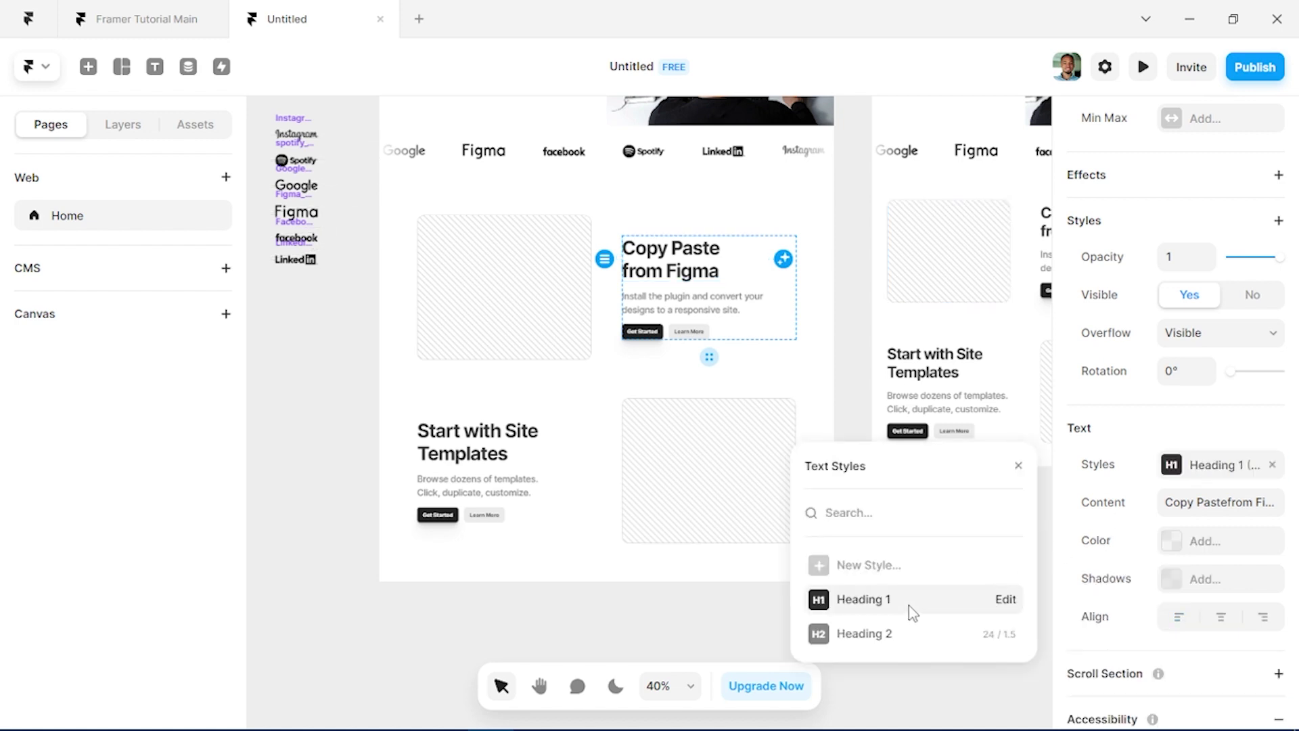
pyautogui.click(689, 308)
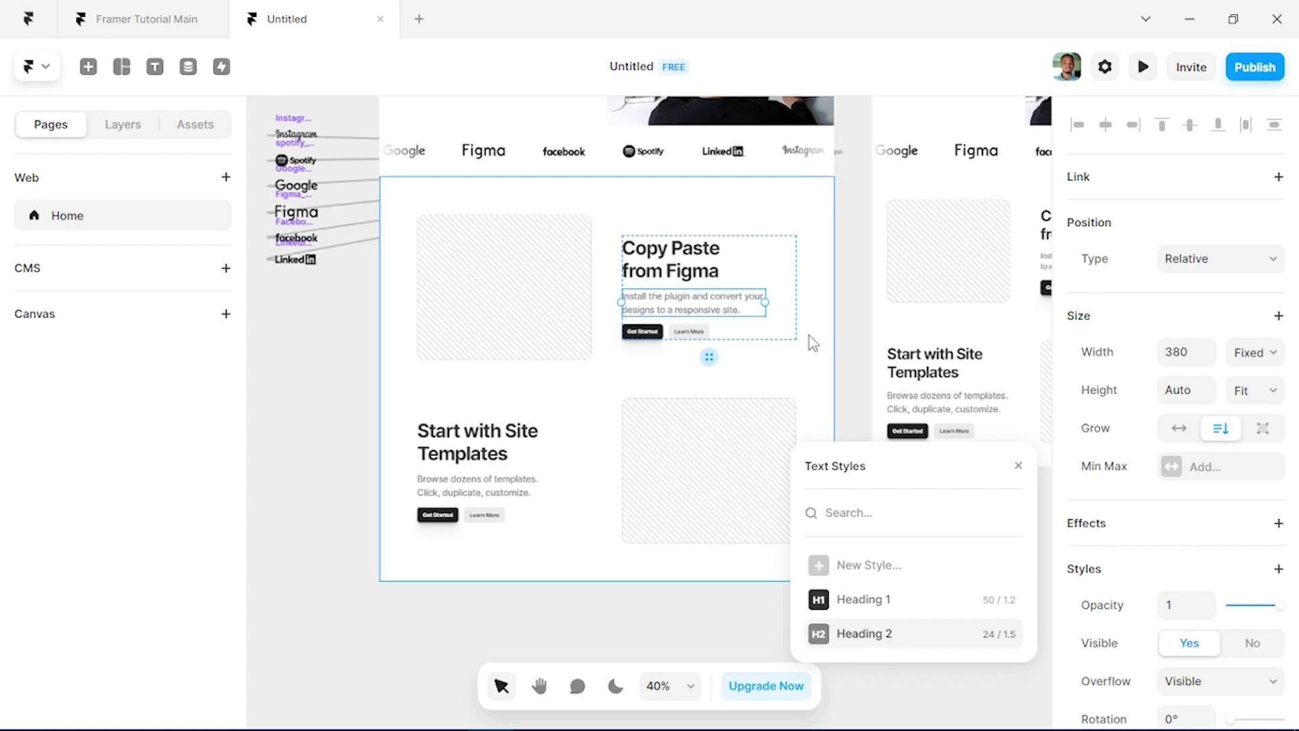
# Step: Set the width of both the "Copy Paste from Figma" title and its description to Fill
pyautogui.scroll(-1, 698, 368)
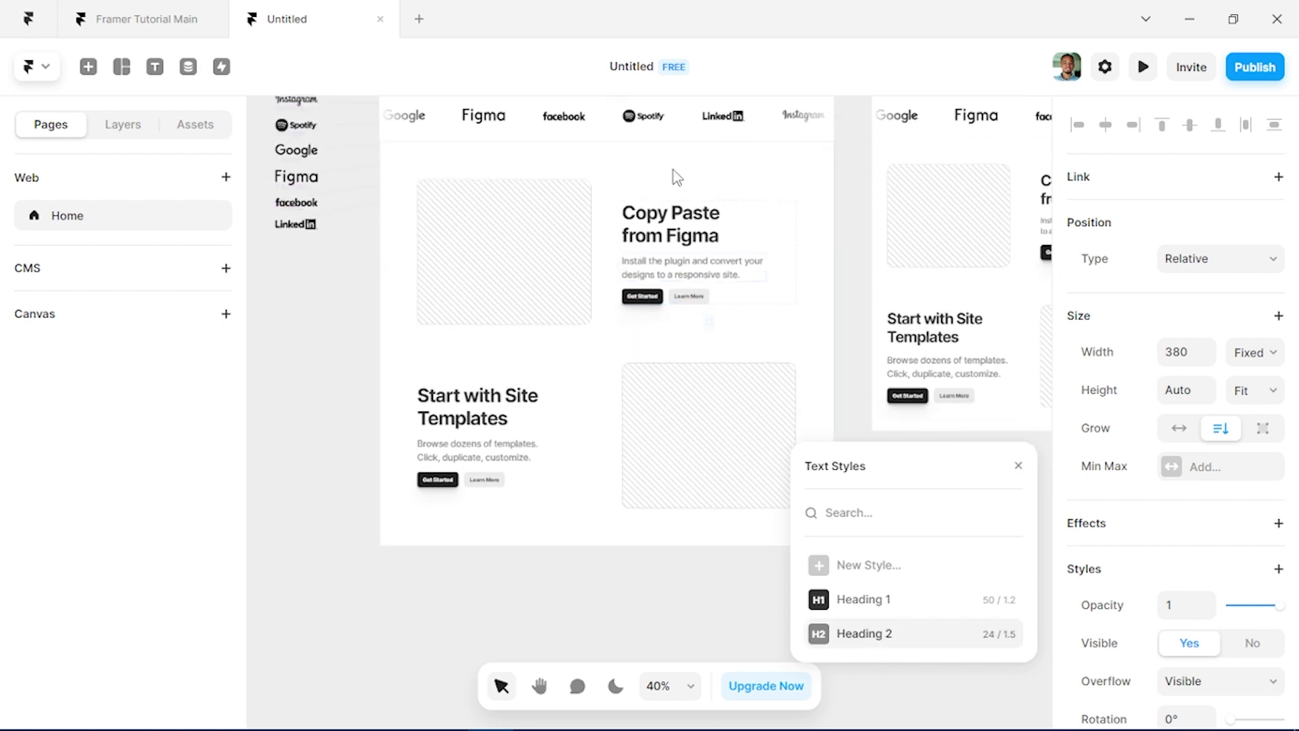
pyautogui.click(685, 238)
pyautogui.click(723, 259)
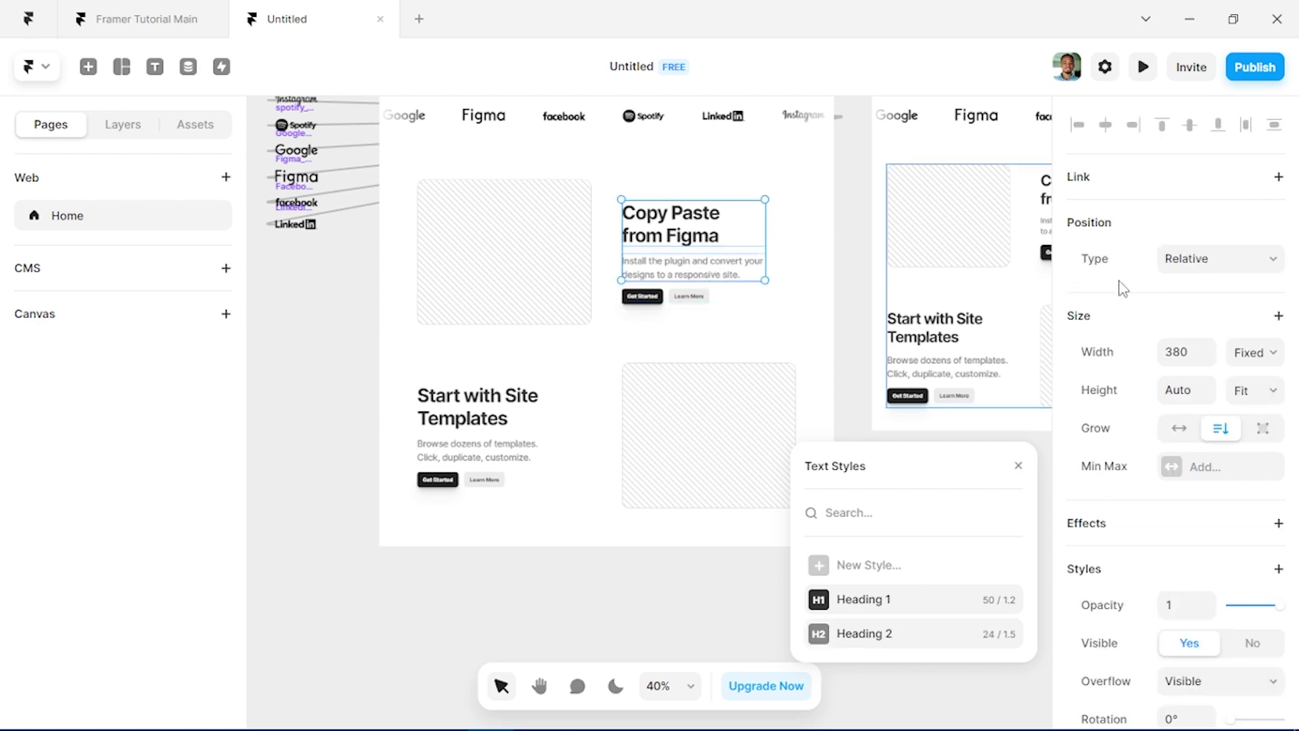
pyautogui.click(1270, 359)
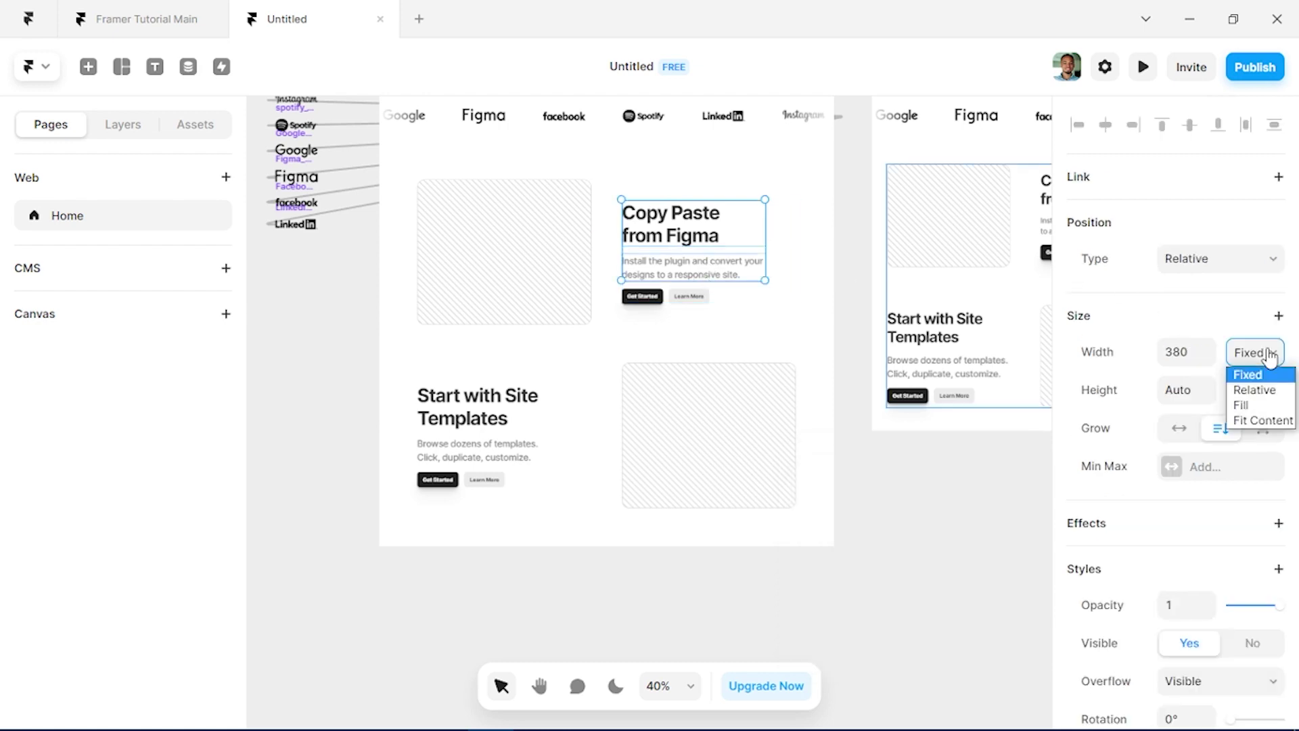
pyautogui.click(1268, 404)
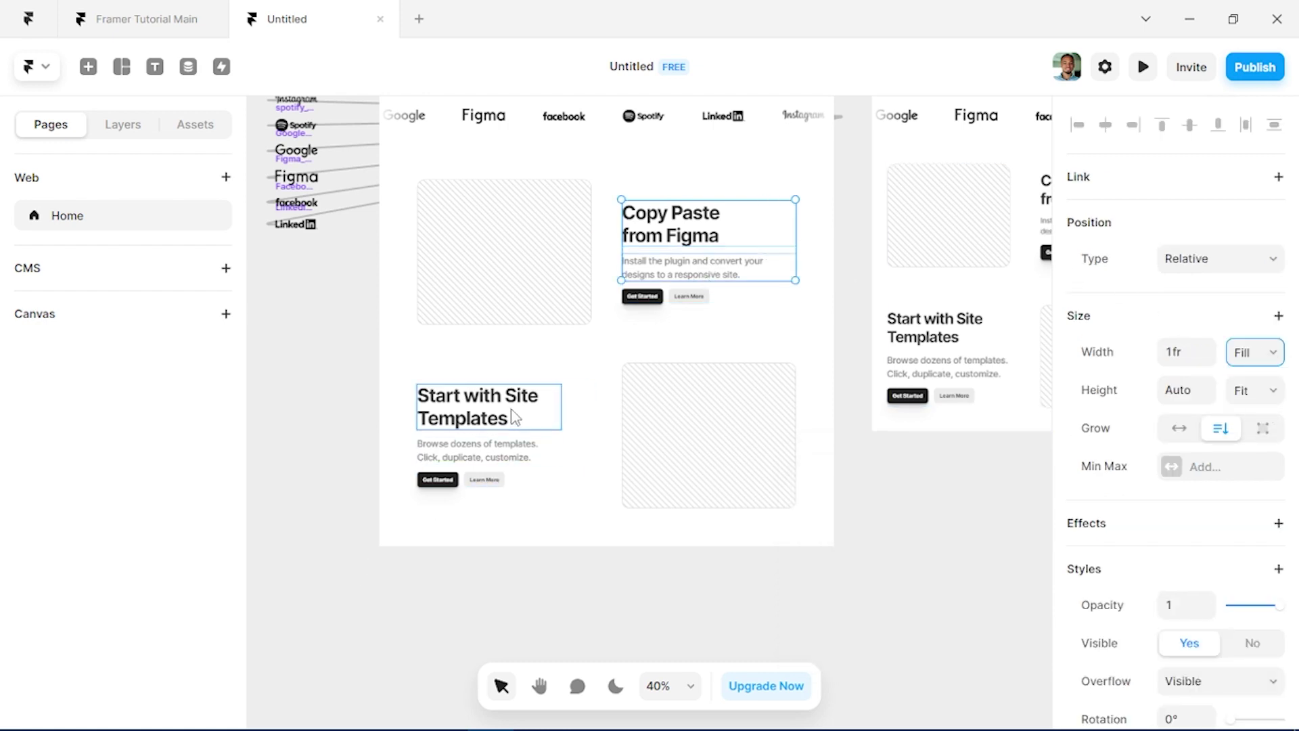
# Step: Set the width of both the "Start with Site Templates" title and its description to Fill
pyautogui.click(483, 406)
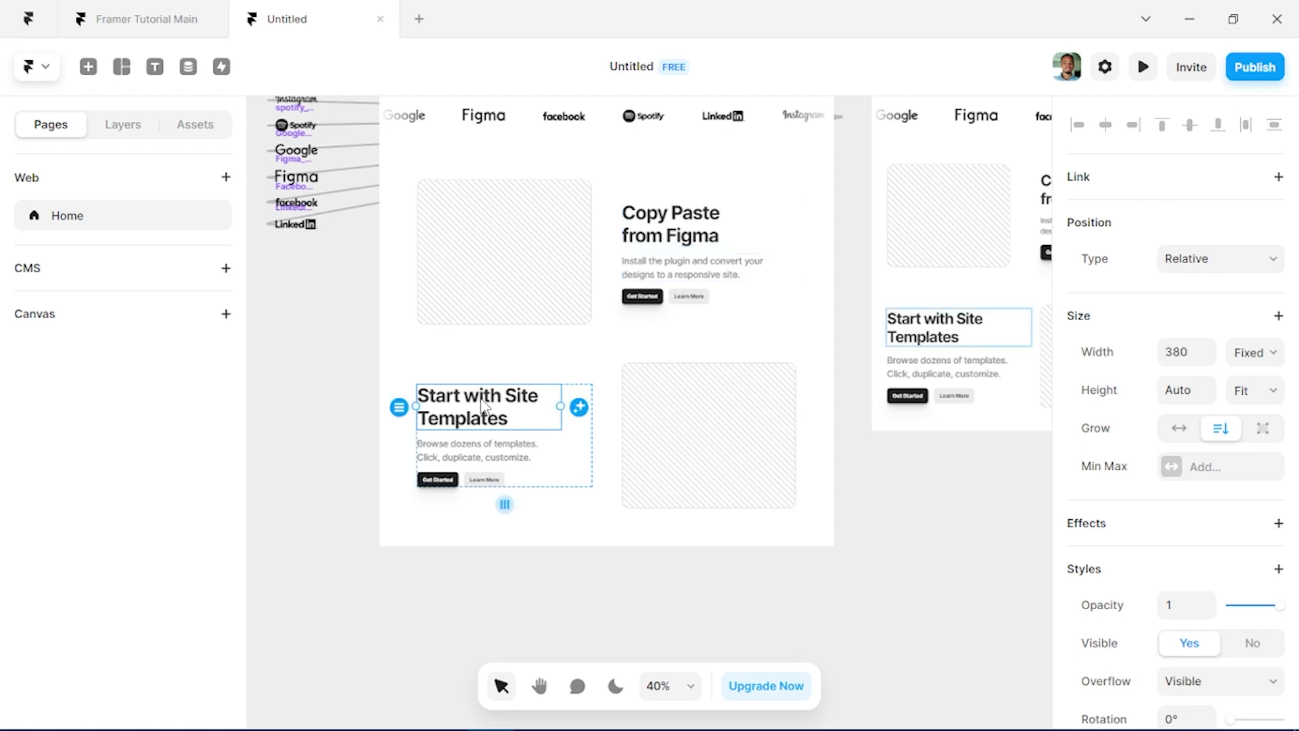
pyautogui.click(500, 461)
pyautogui.click(1269, 351)
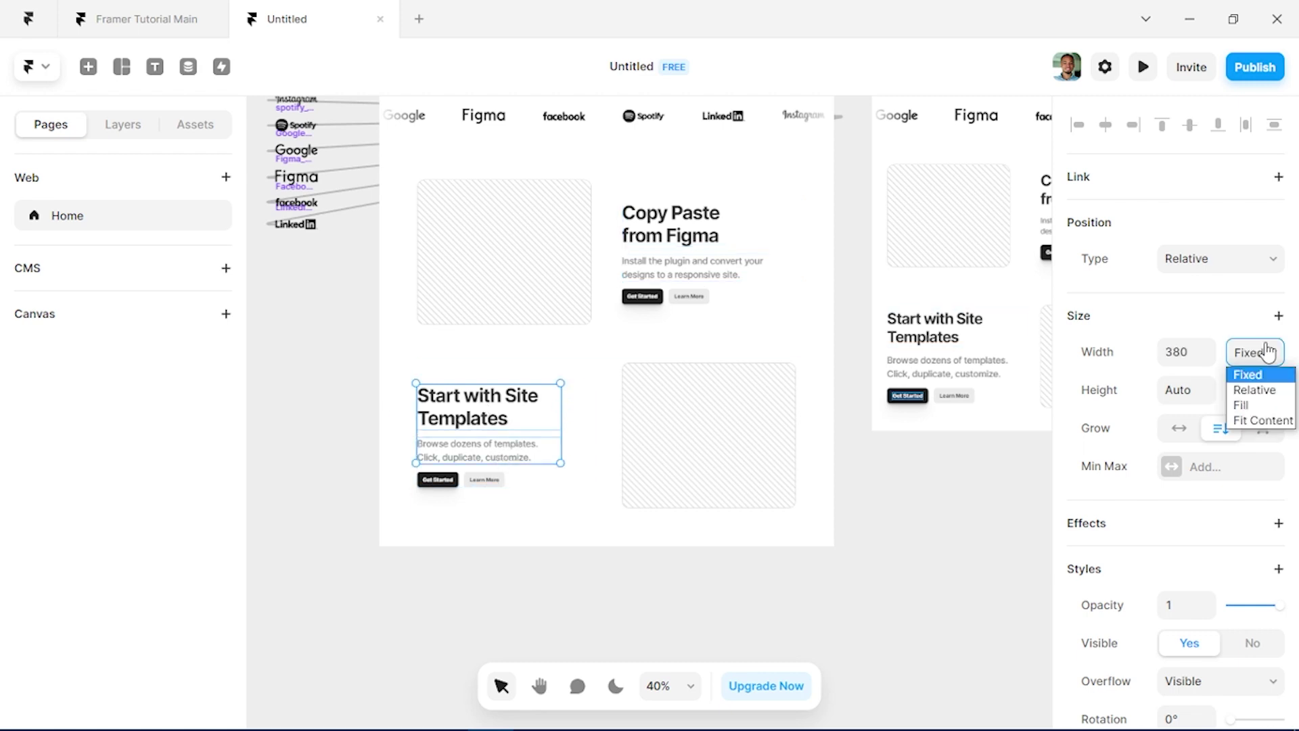
pyautogui.click(1250, 404)
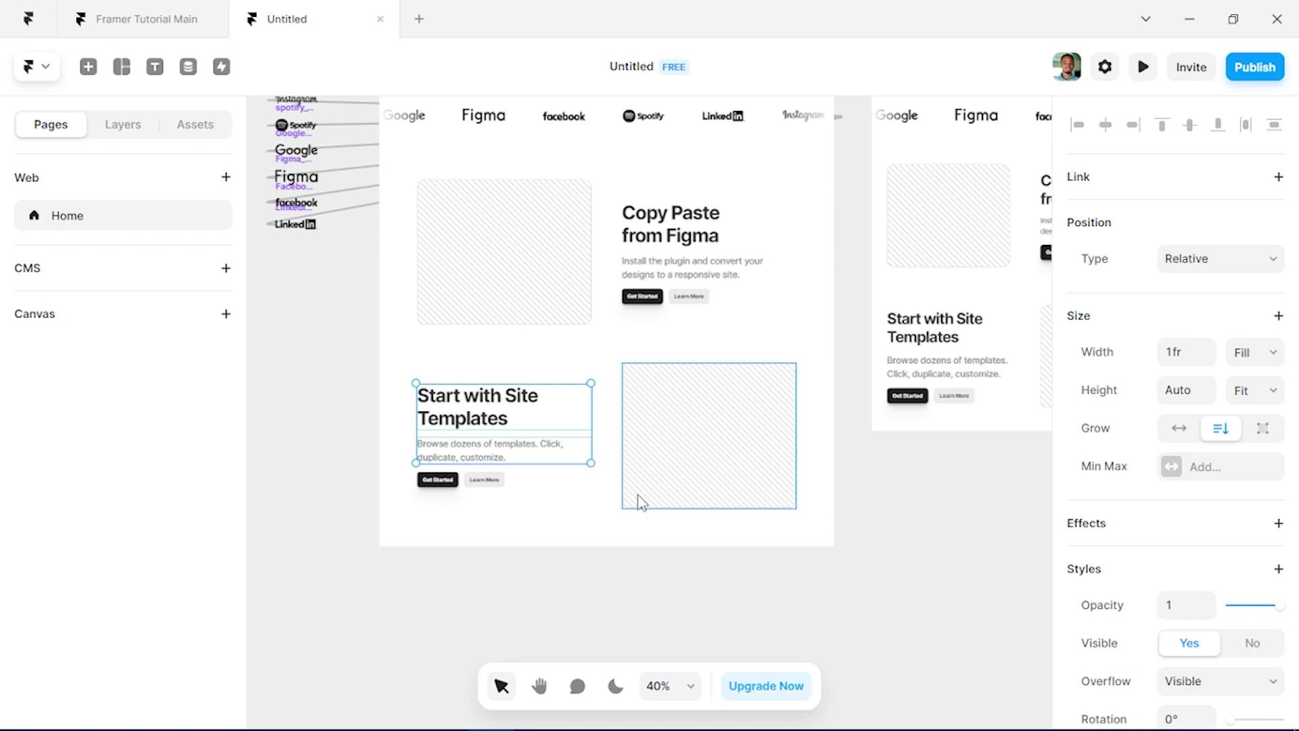
# Step: Apply the Heading 1 text style to the "Start with Site Templates" title and Heading 2 to the description beneath it
pyautogui.press('Escape')
pyautogui.press('Return')
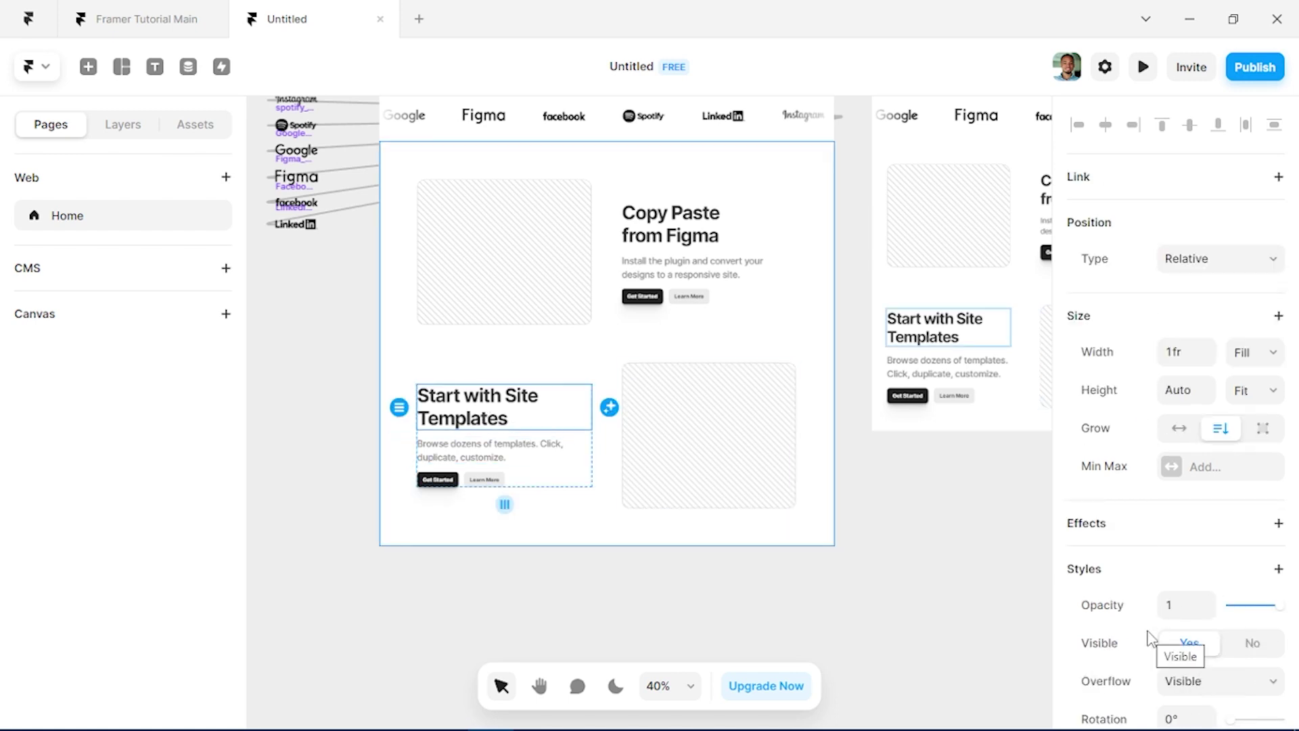
pyautogui.scroll(-5, 1148, 638)
pyautogui.click(1203, 517)
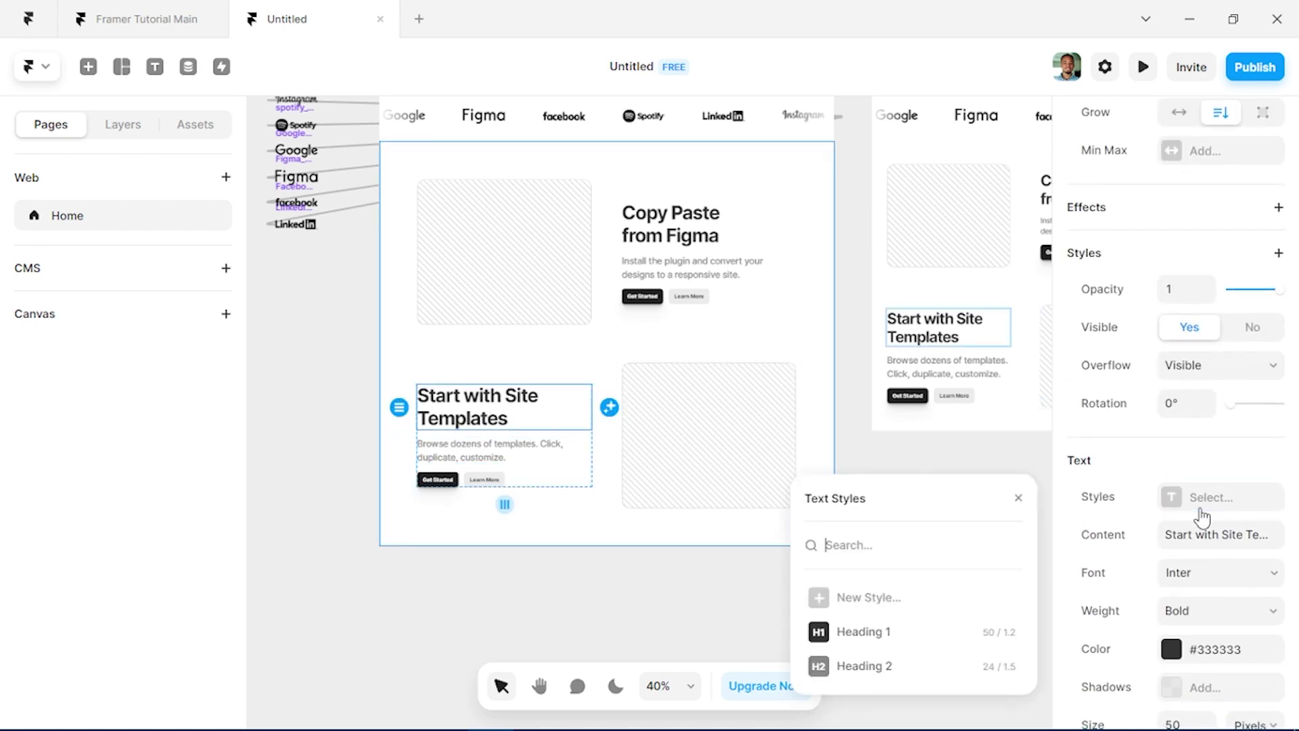
pyautogui.click(913, 636)
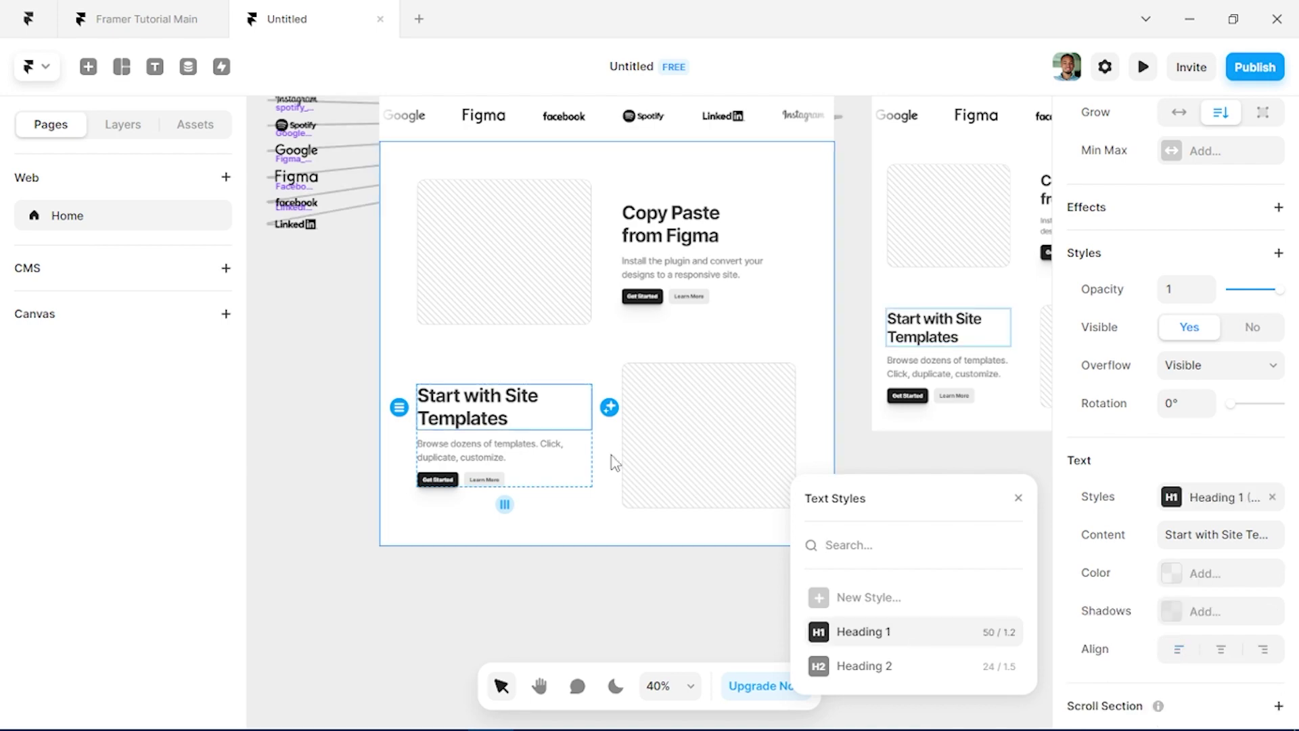
pyautogui.click(492, 462)
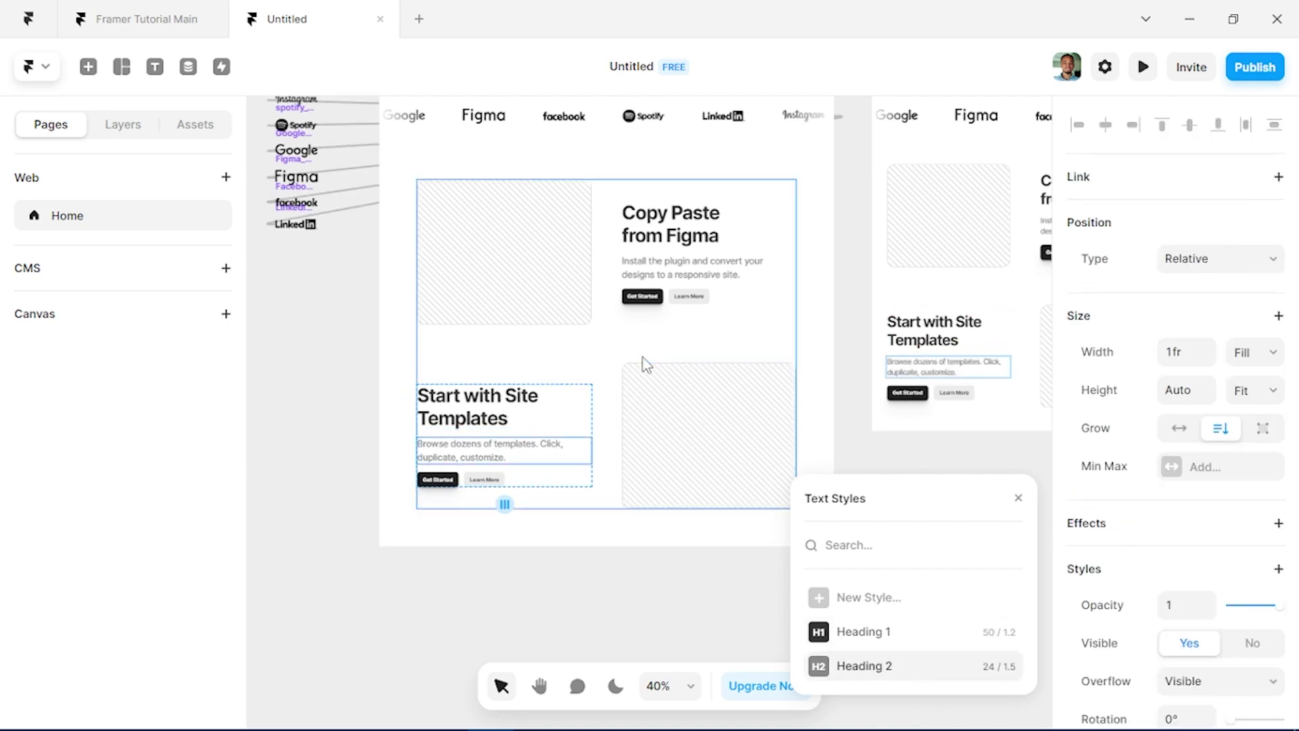
# Step: Fill the image placeholder beside "Copy Paste from Figma" with the laptop-and-phone photo from an Unsplash search for "figma"
pyautogui.click(595, 365)
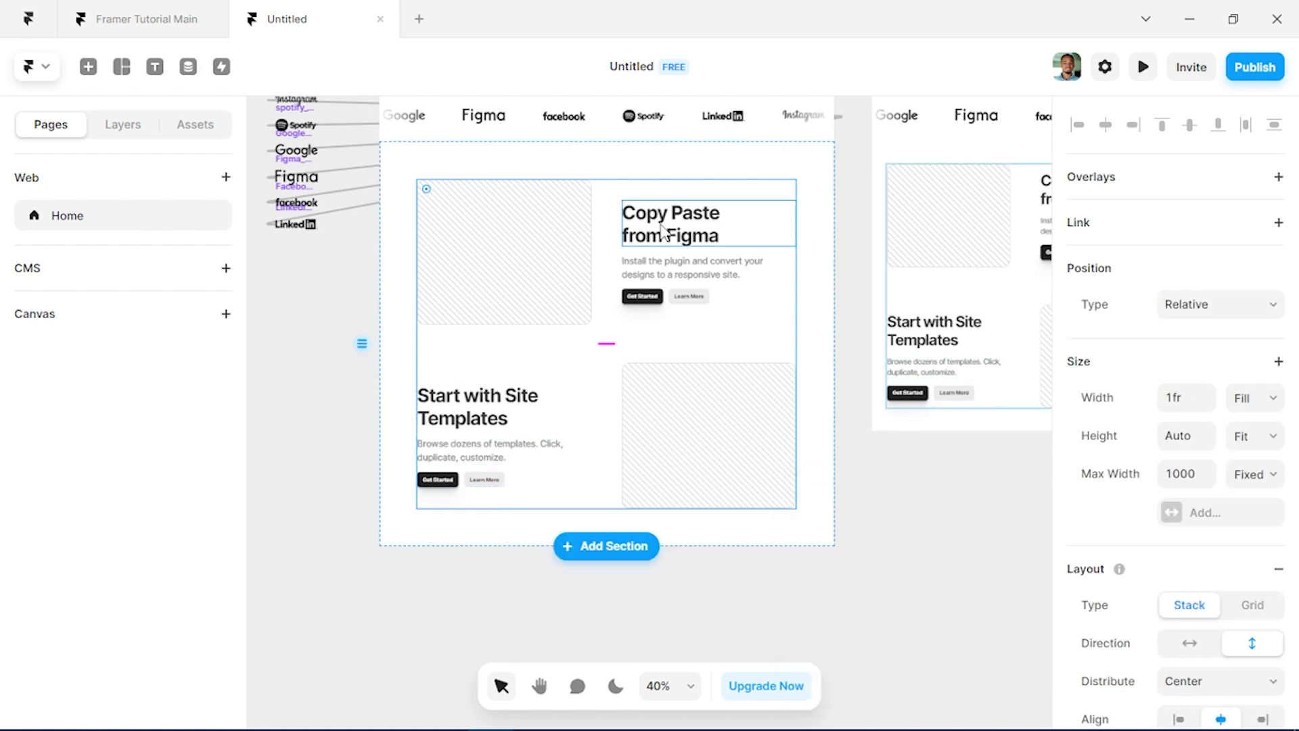
pyautogui.doubleClick(509, 248)
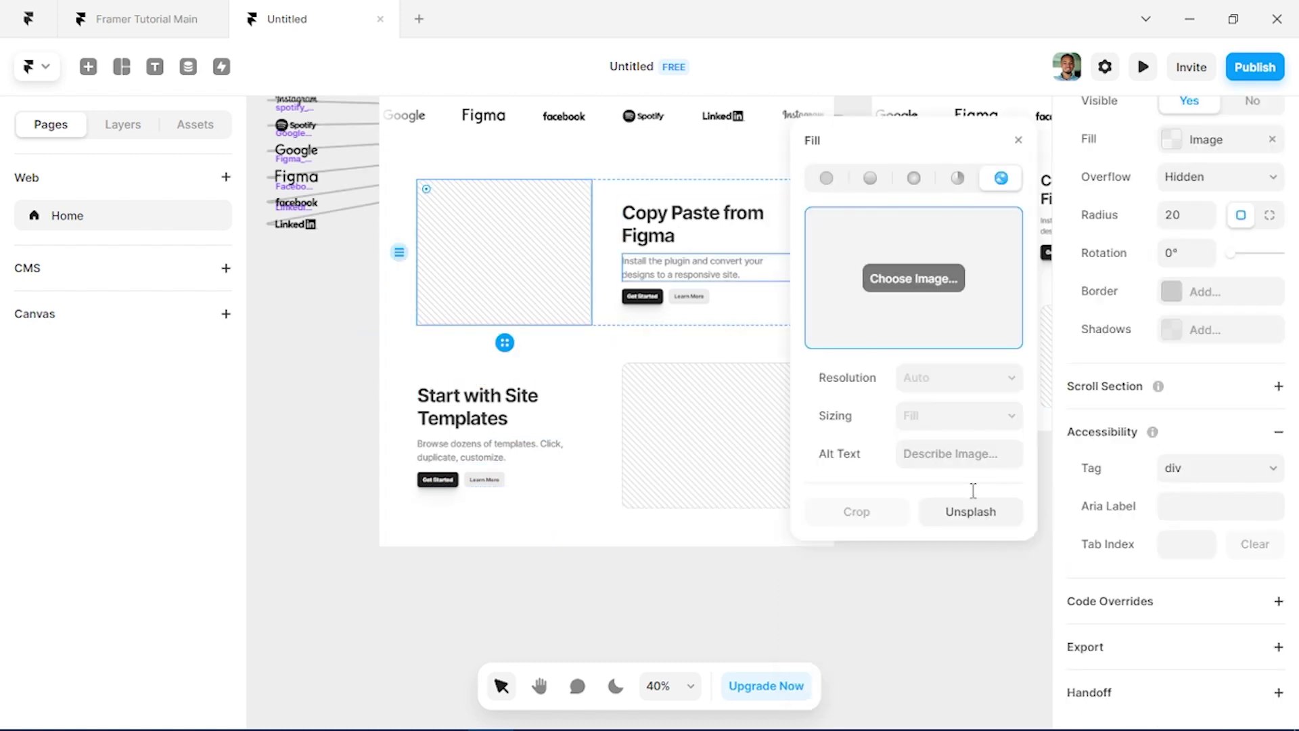
pyautogui.click(985, 512)
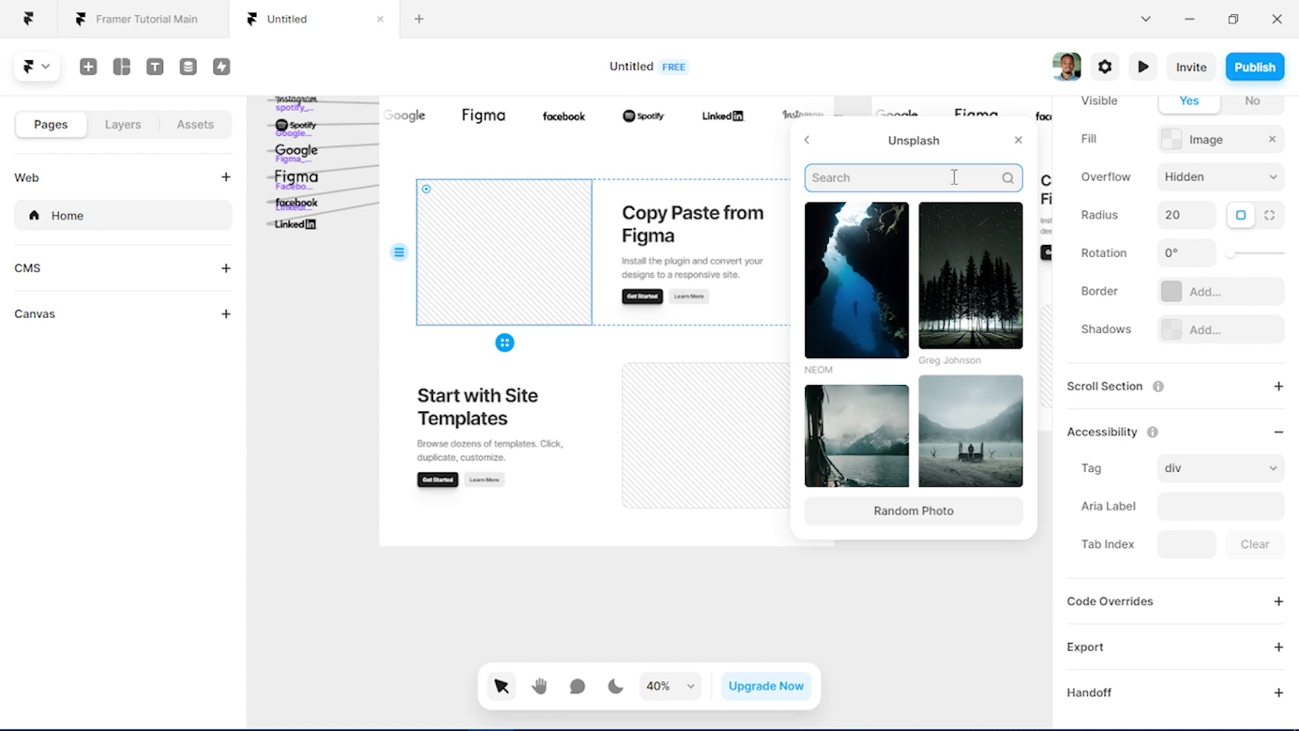
pyautogui.write('fig')
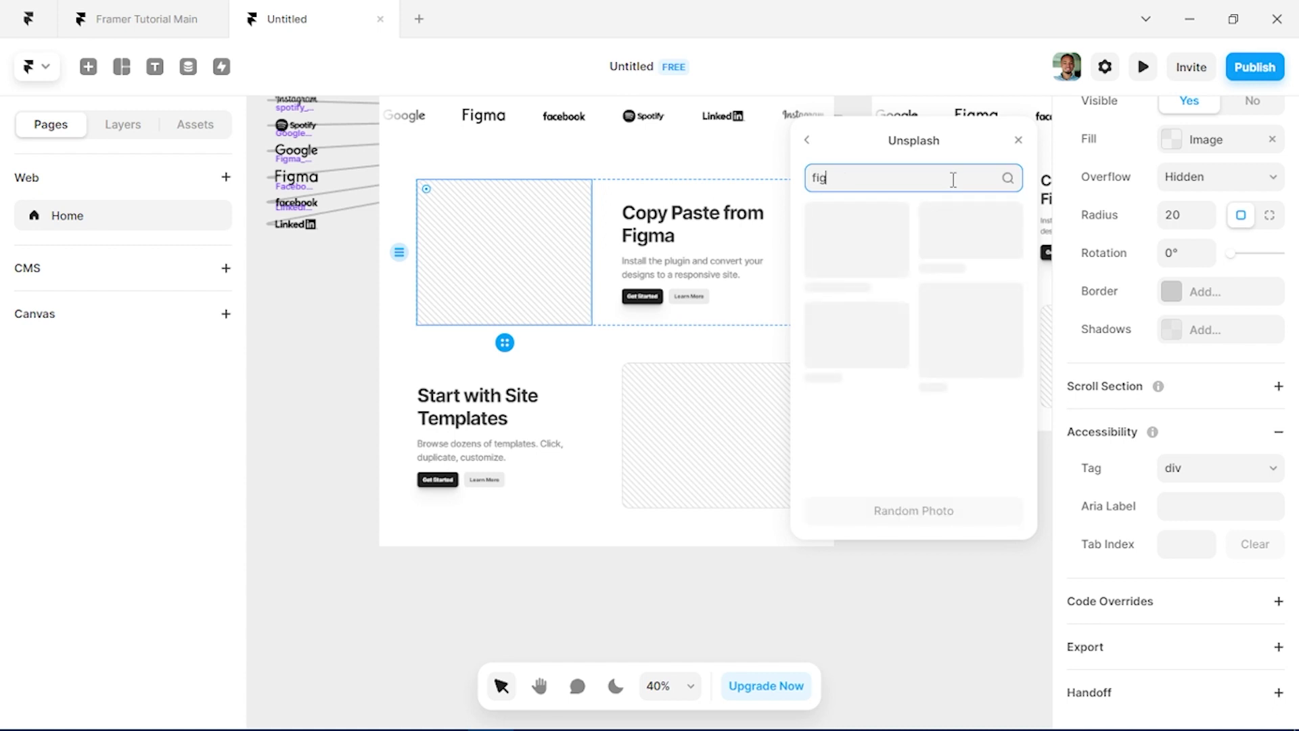
pyautogui.write('ma')
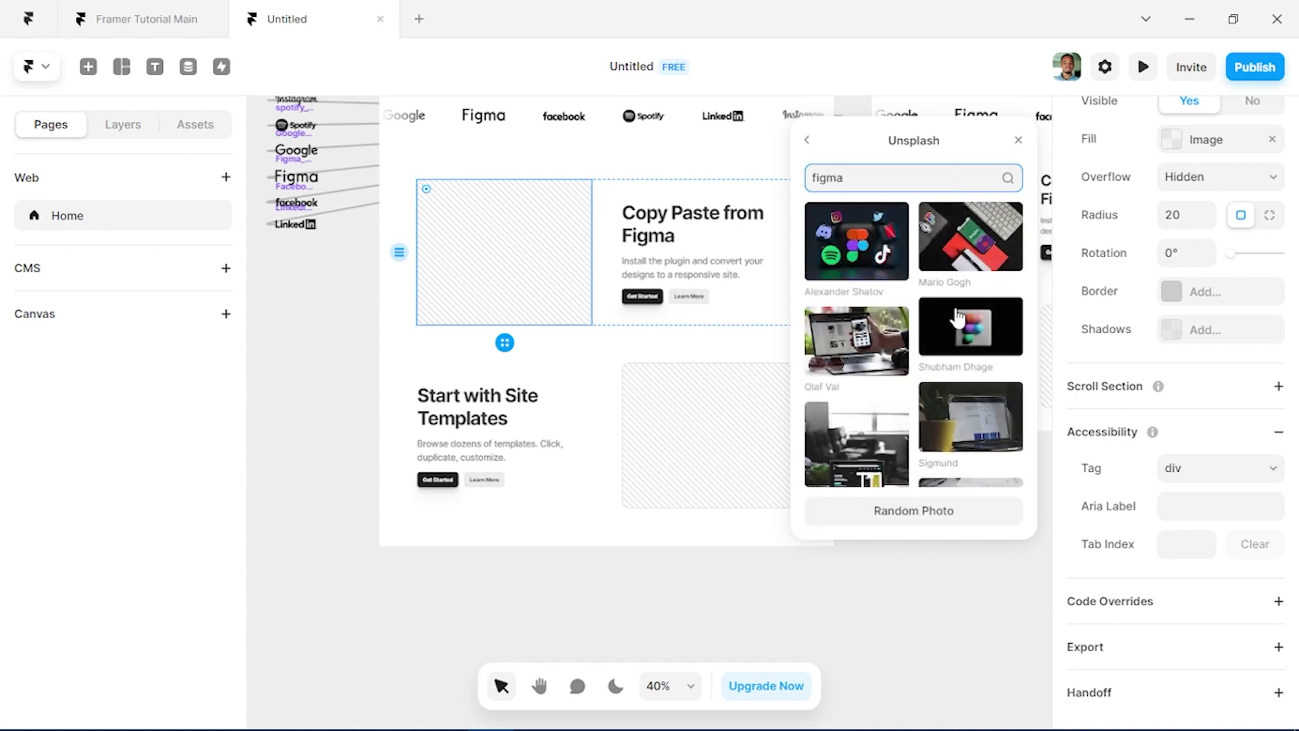
pyautogui.scroll(-1, 876, 328)
pyautogui.click(876, 328)
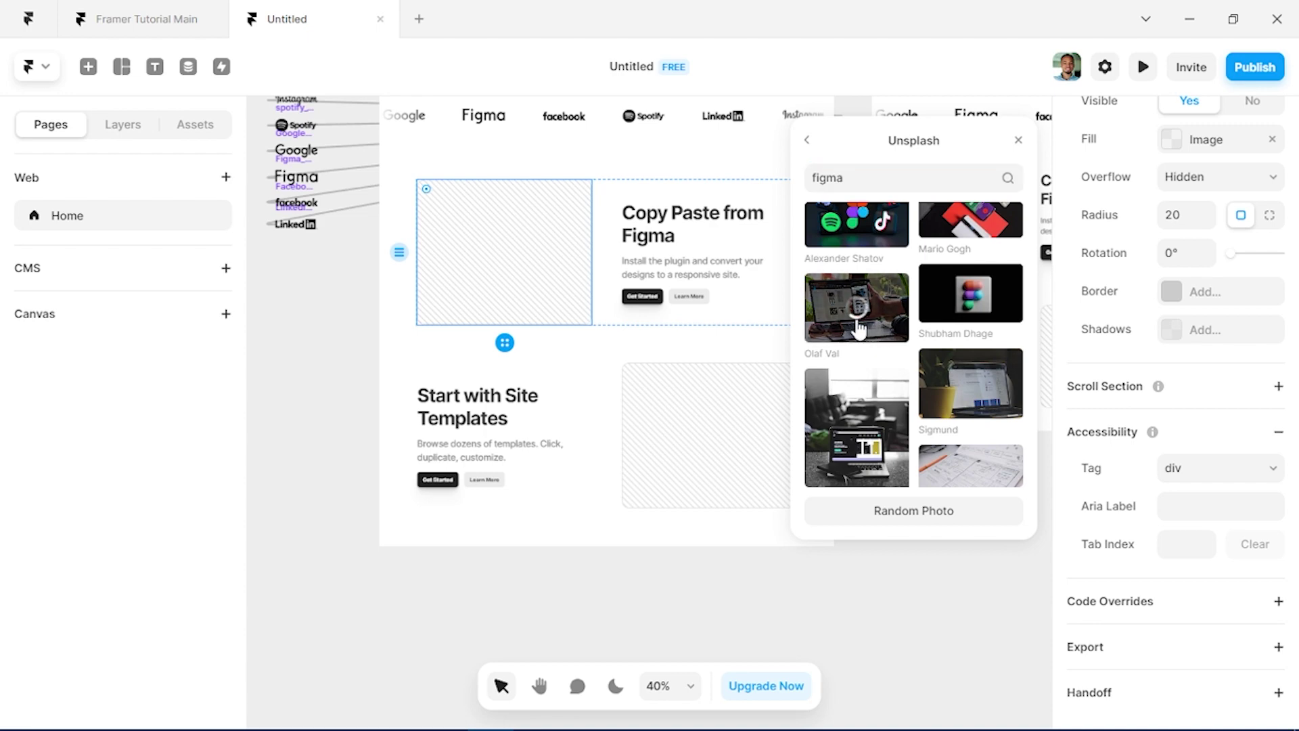
# Step: Fill the image placeholder beside "Start with Site Templates" with the Unsplash photo of a hand holding a phone before monitors
pyautogui.click(732, 433)
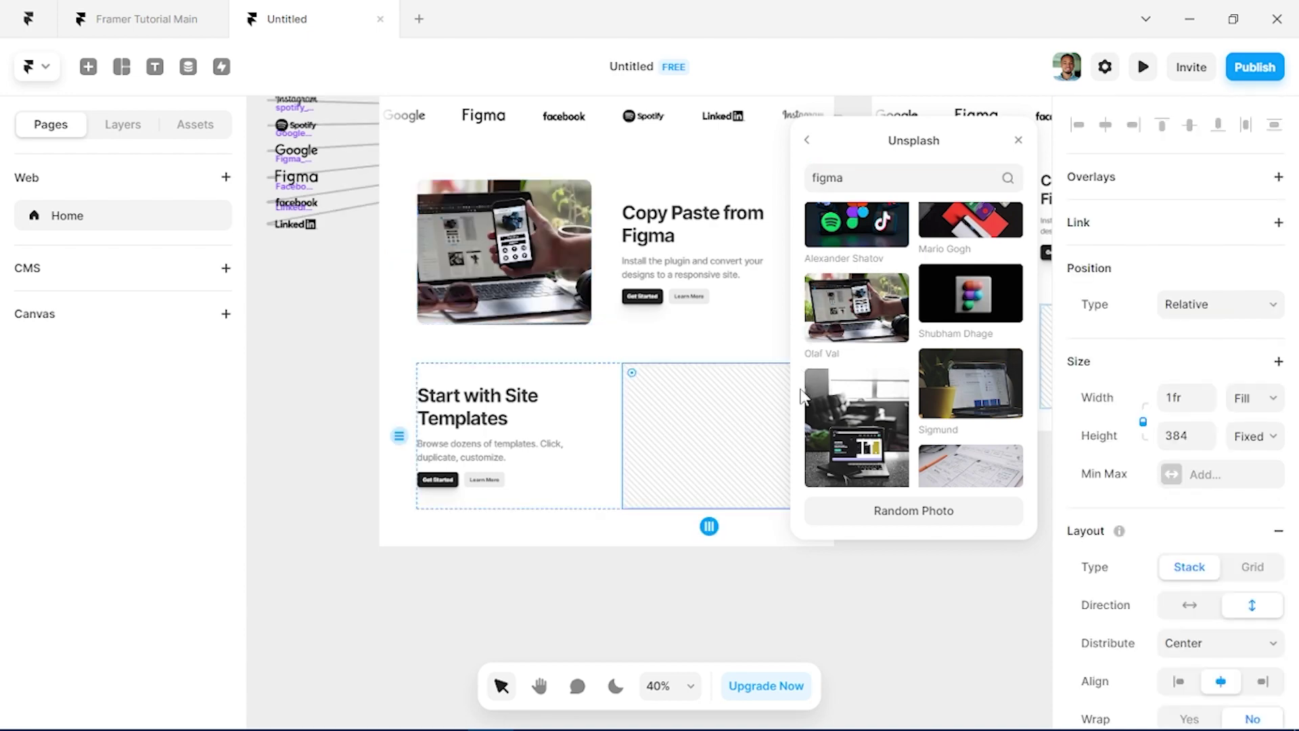
pyautogui.scroll(-5, 928, 413)
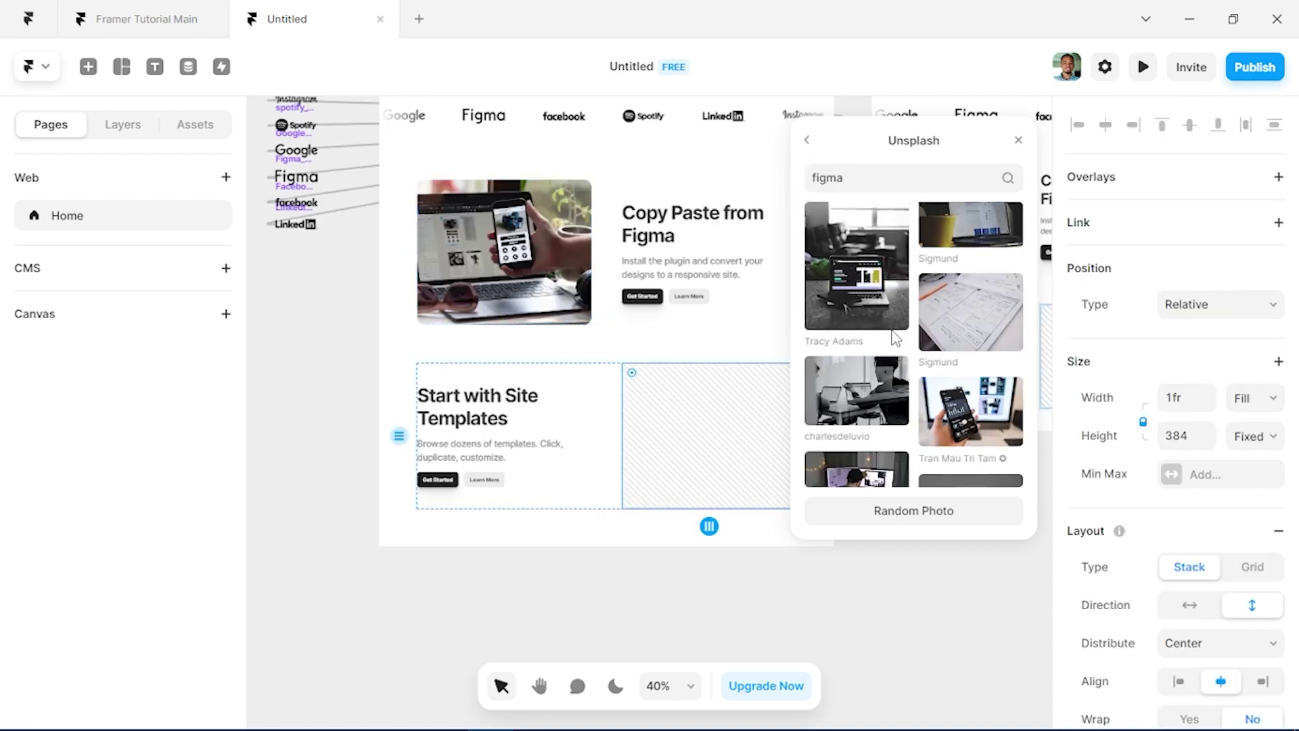
pyautogui.click(972, 418)
pyautogui.click(618, 601)
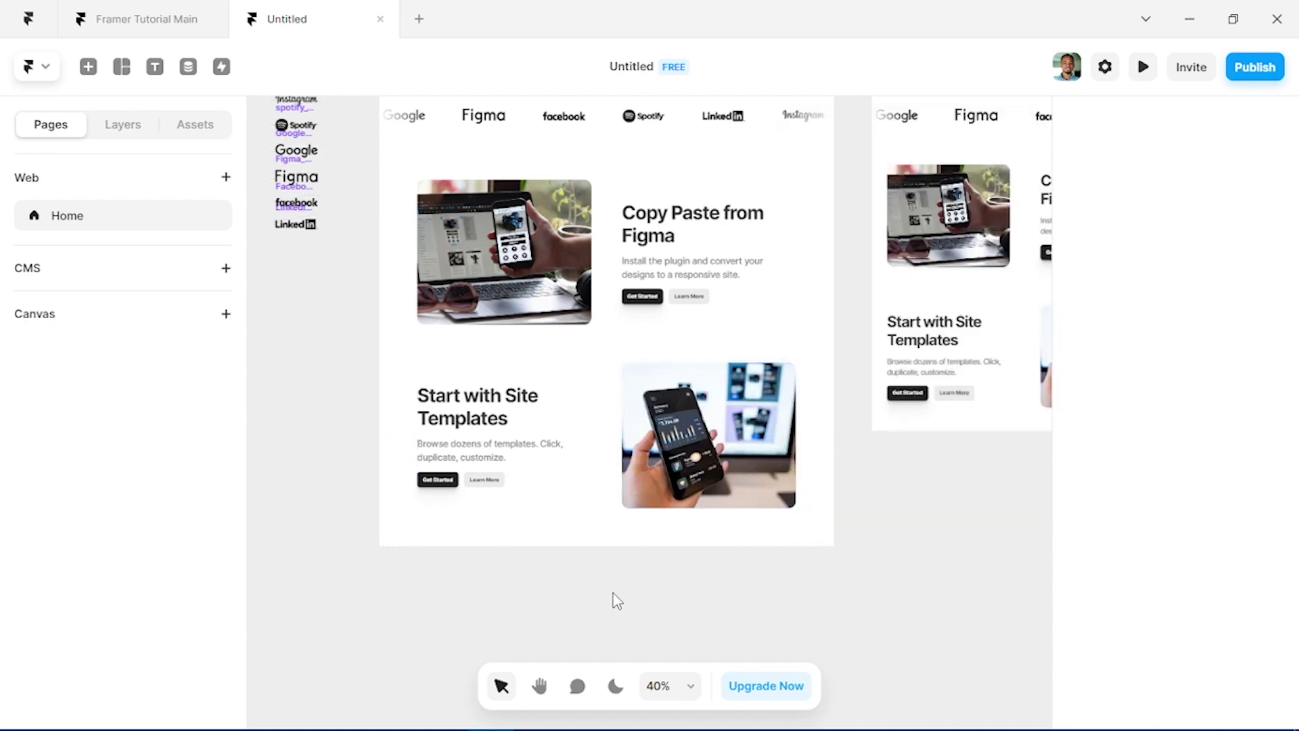
# Step: Examine the features section across the page's breakpoints, and check the Framer Tutorial Main reference for the section that follows it
pyautogui.scroll(-2, 807, 547)
pyautogui.hscroll(5, 807, 547)
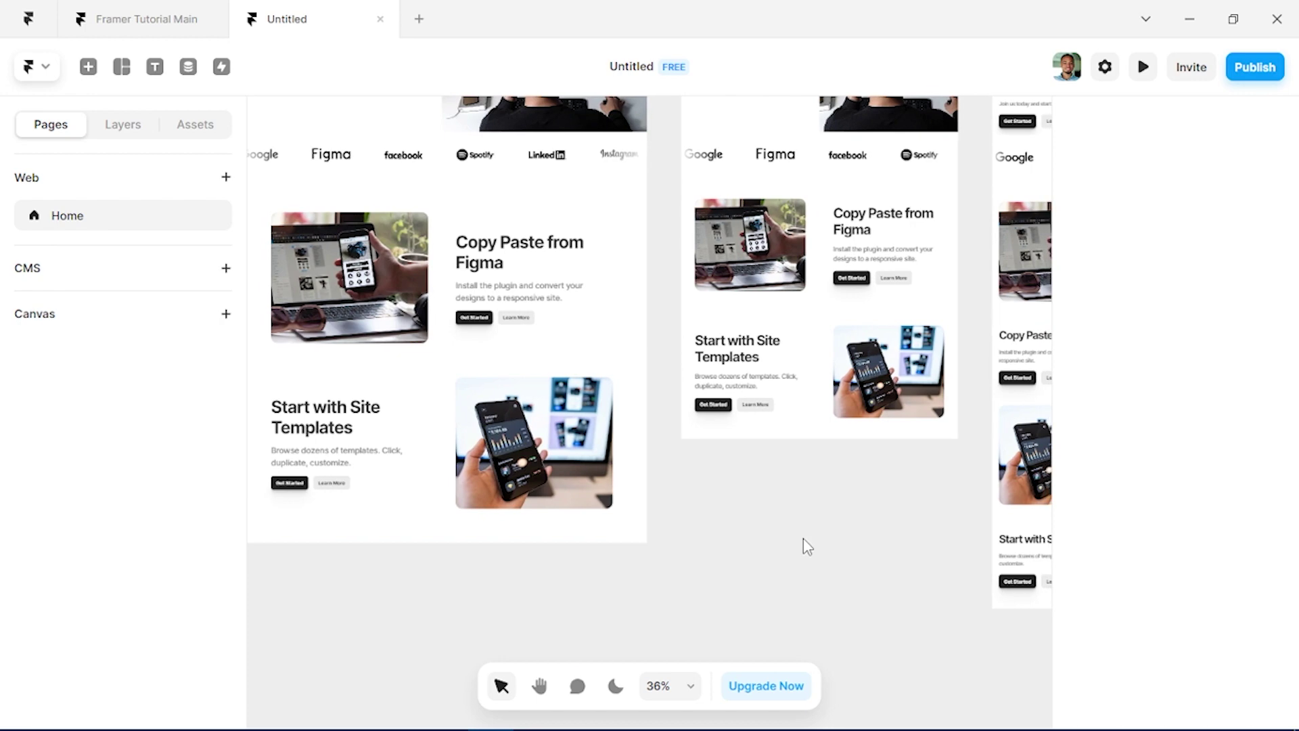
pyautogui.scroll(-2, 802, 538)
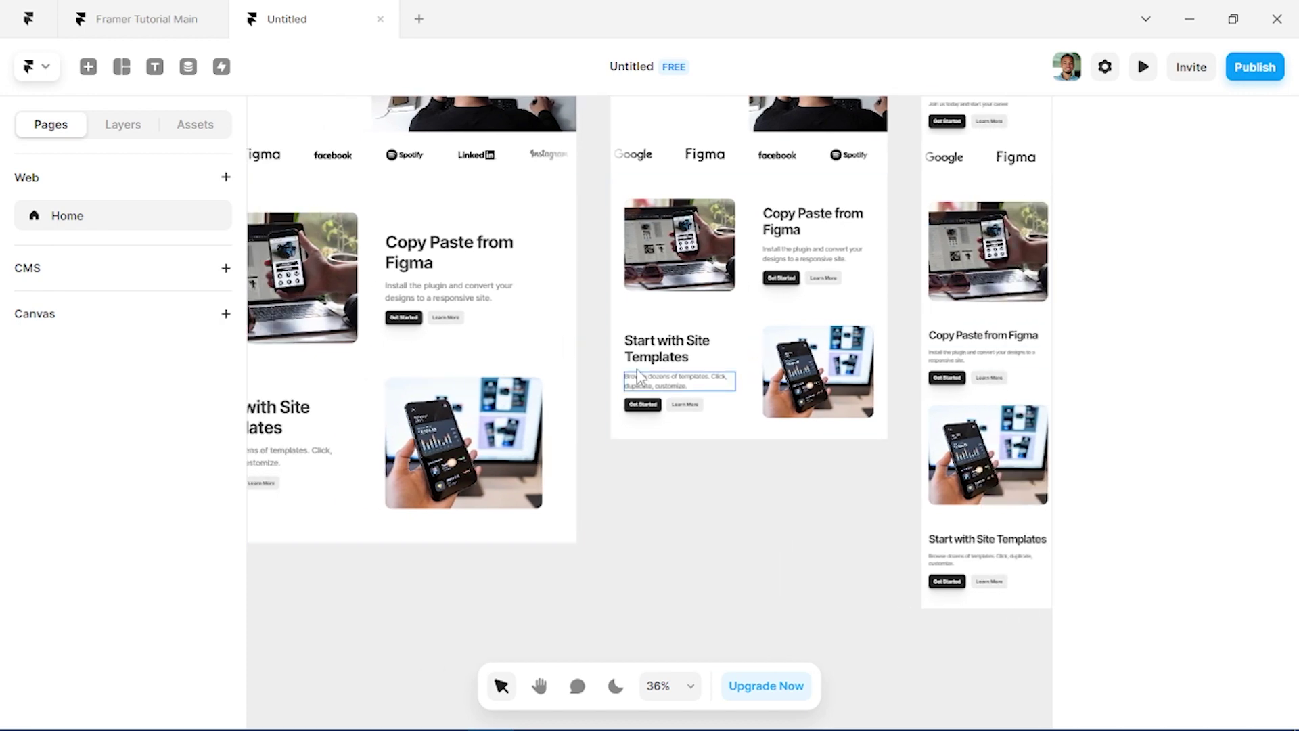
pyautogui.hscroll(-5, 637, 359)
pyautogui.scroll(-2, 636, 358)
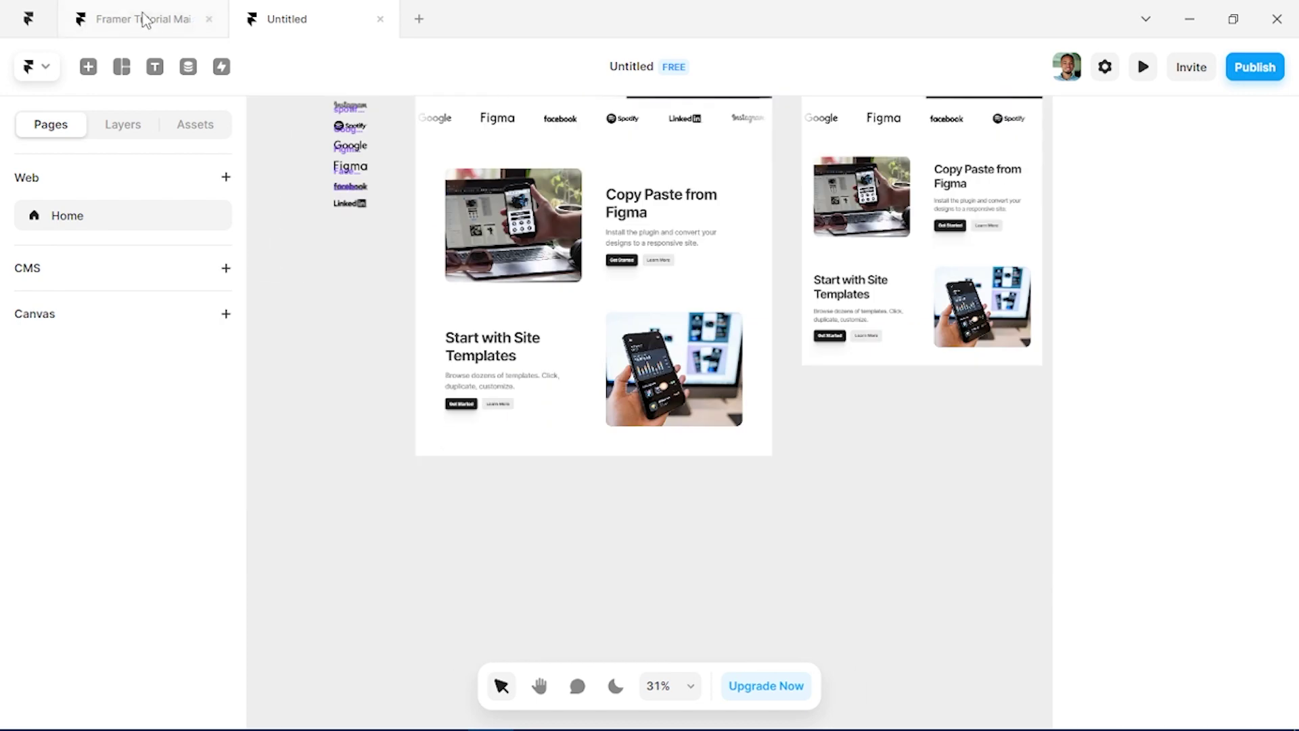
pyautogui.click(145, 20)
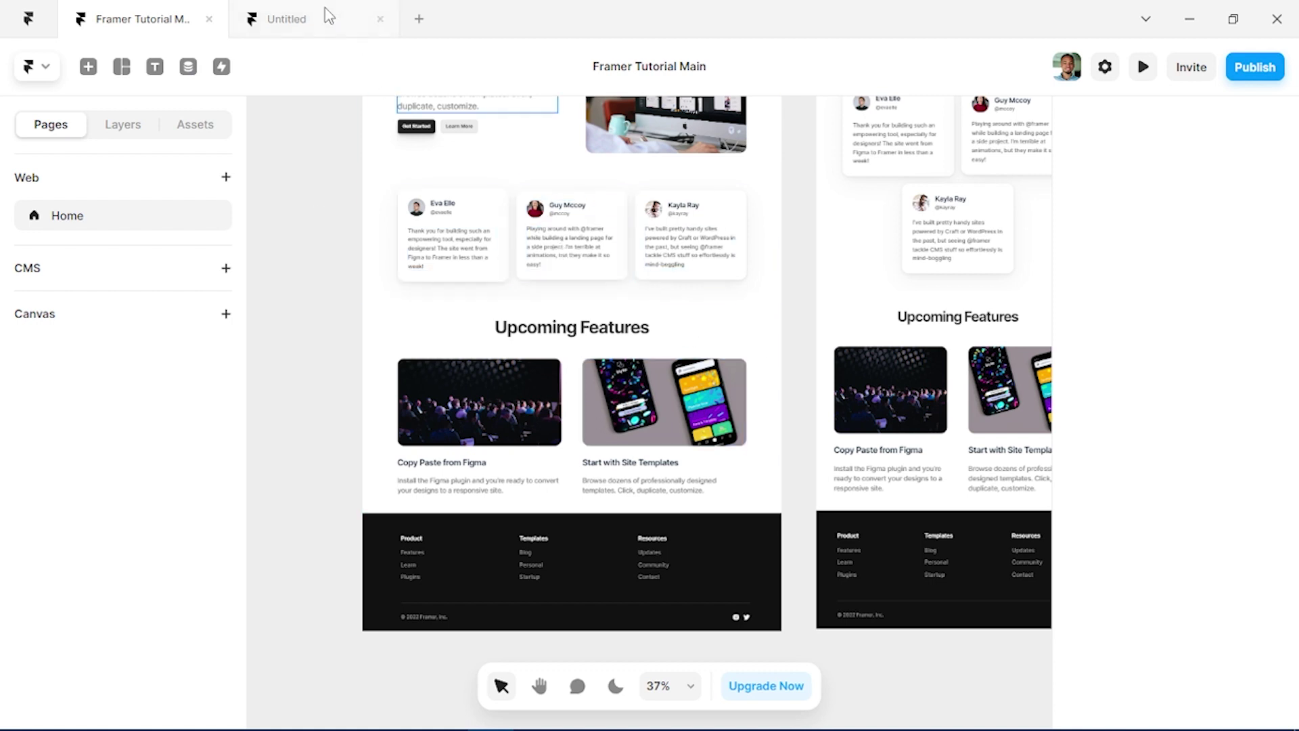
pyautogui.click(278, 20)
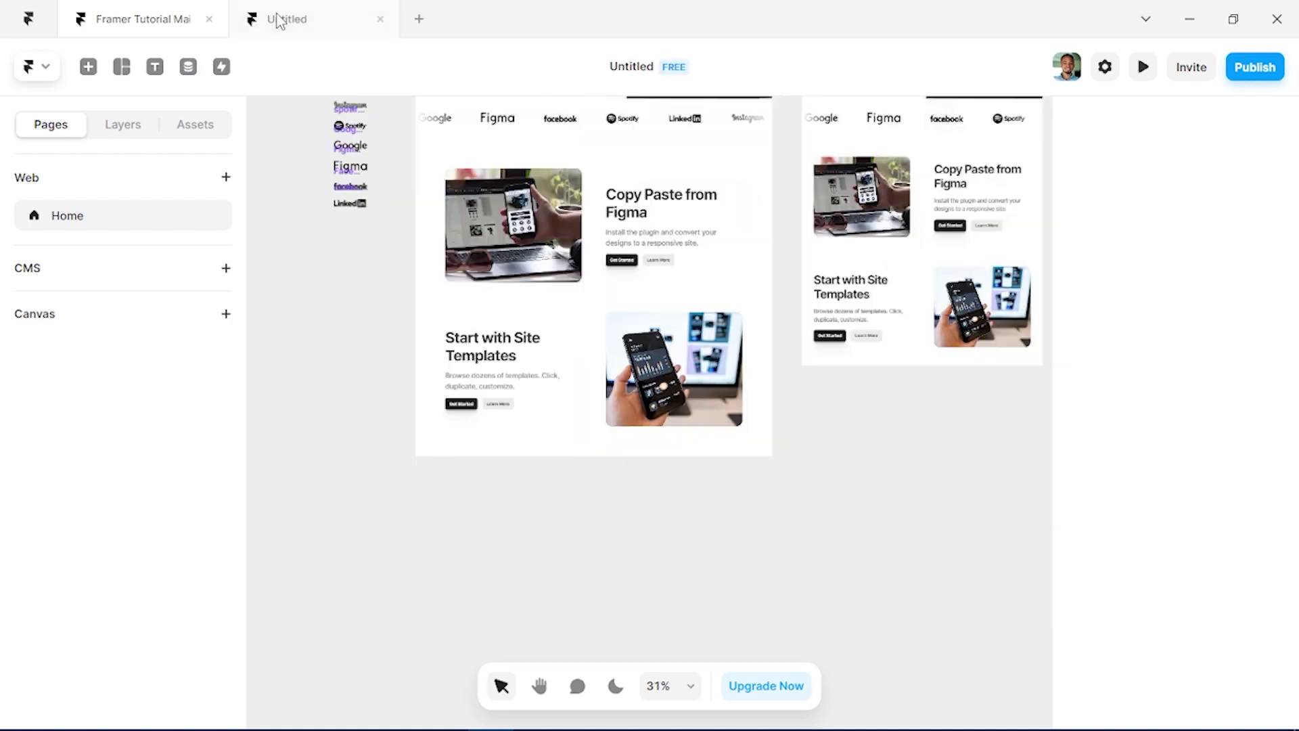
# Step: Insert the testimonials section with three review cards in one row below the features section on the Desktop page
pyautogui.press('i')
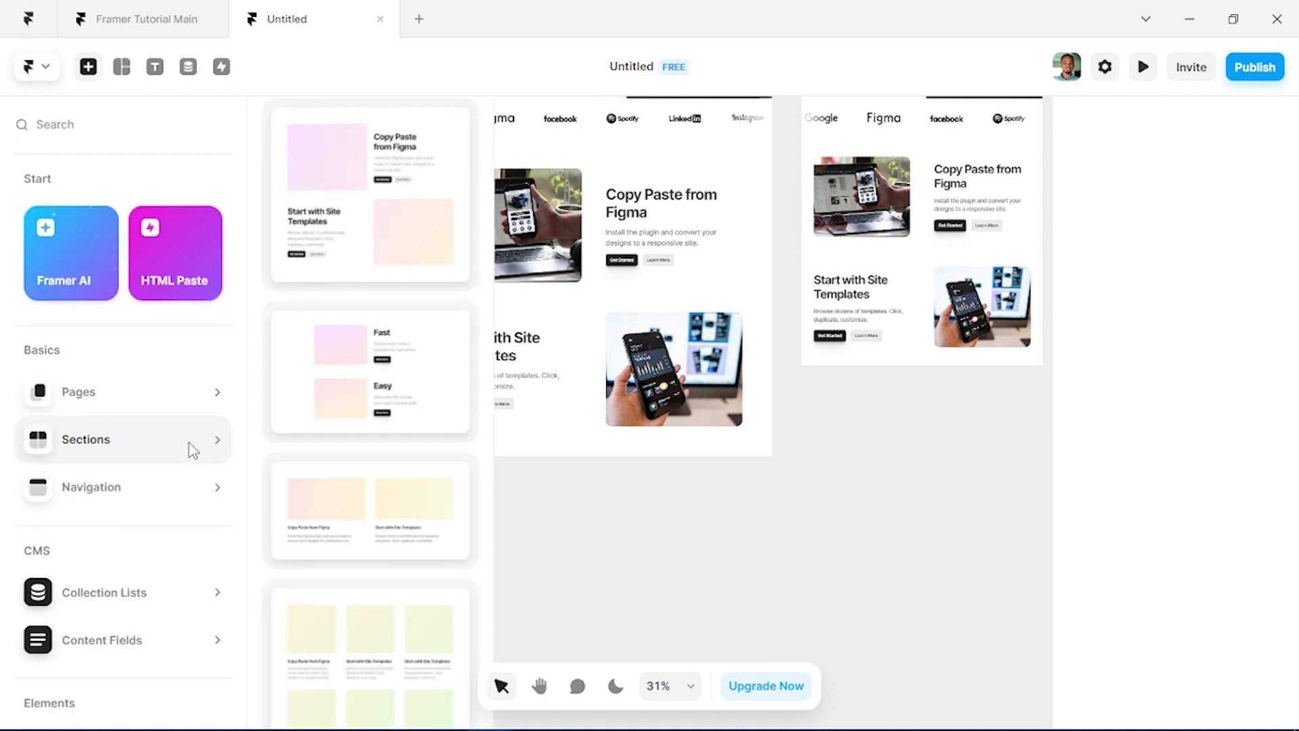
pyautogui.scroll(-5, 341, 427)
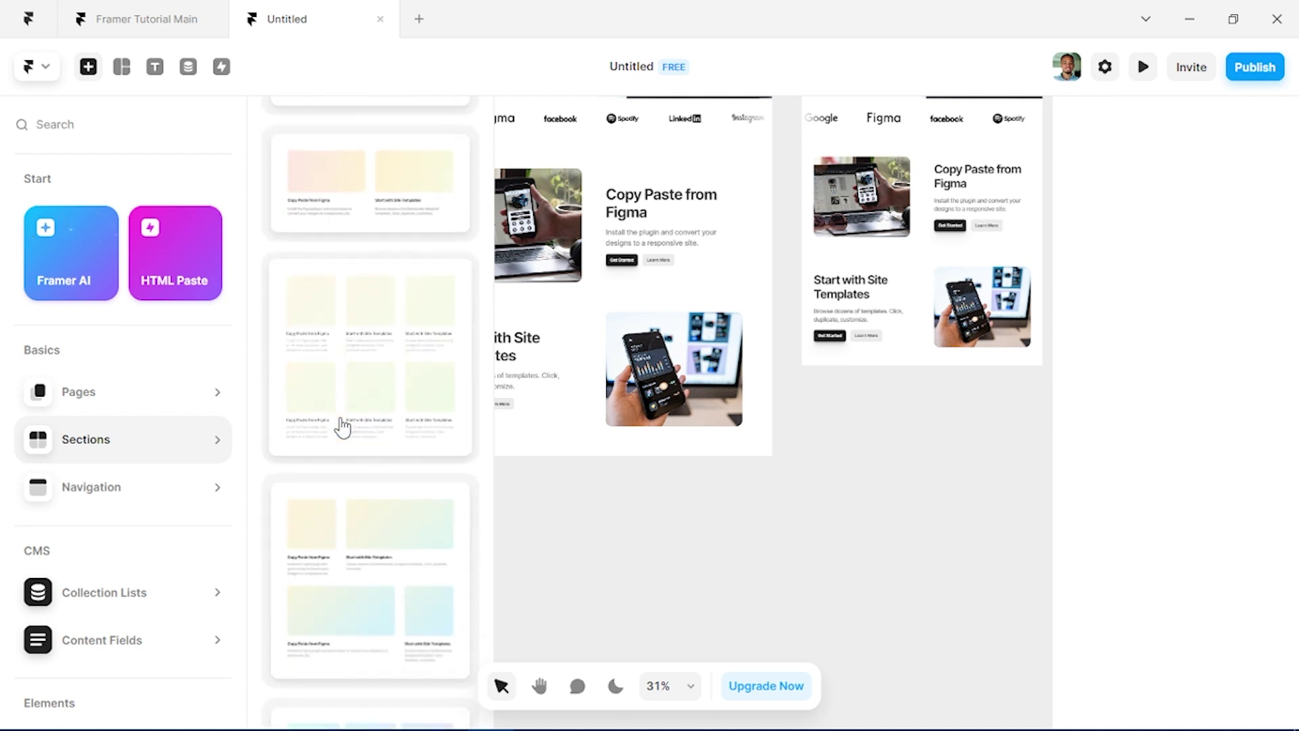
pyautogui.scroll(-15, 342, 428)
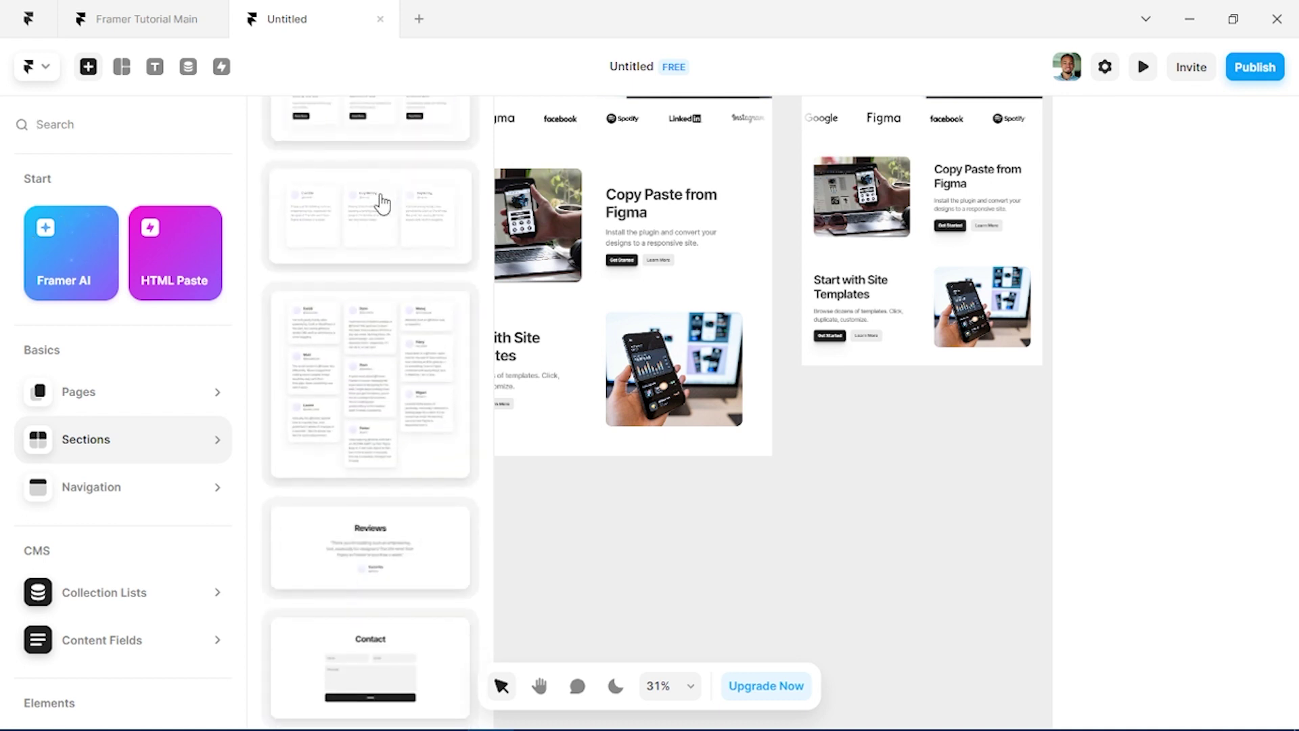
pyautogui.moveTo(382, 203); pyautogui.dragTo(596, 464)
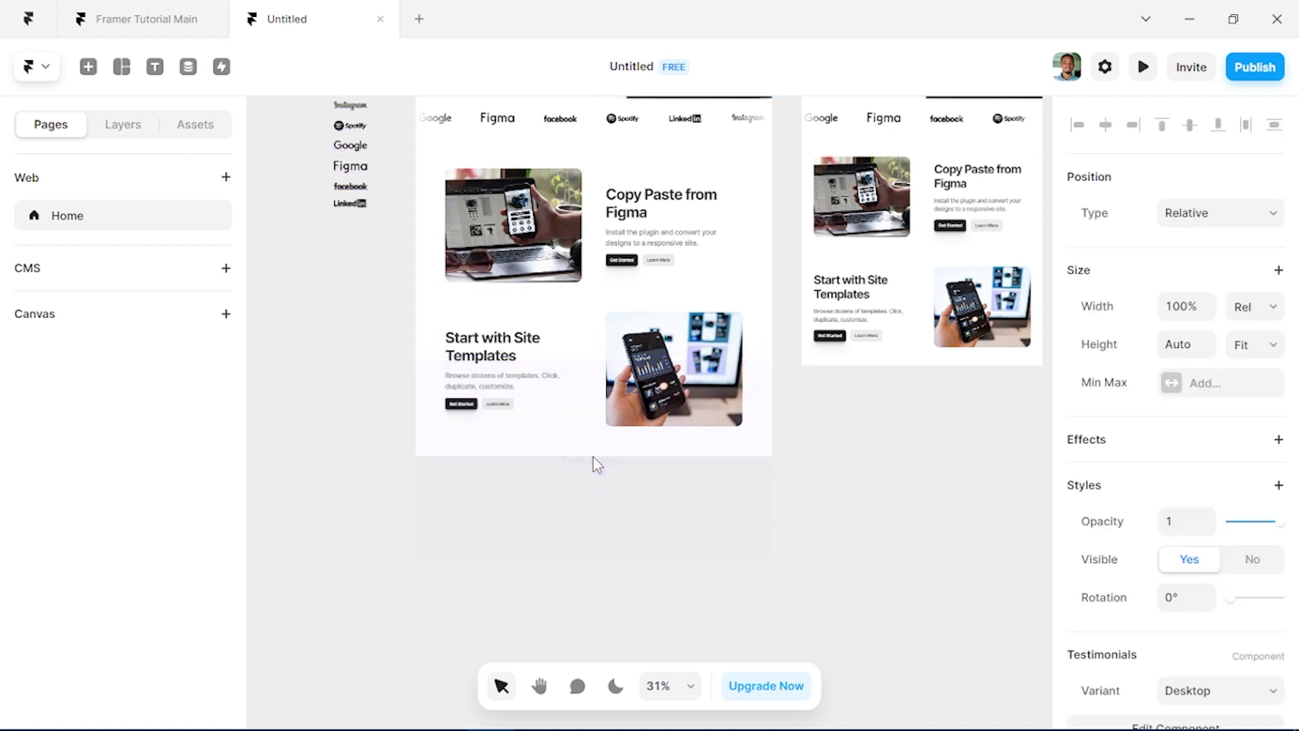
pyautogui.scroll(-3, 595, 466)
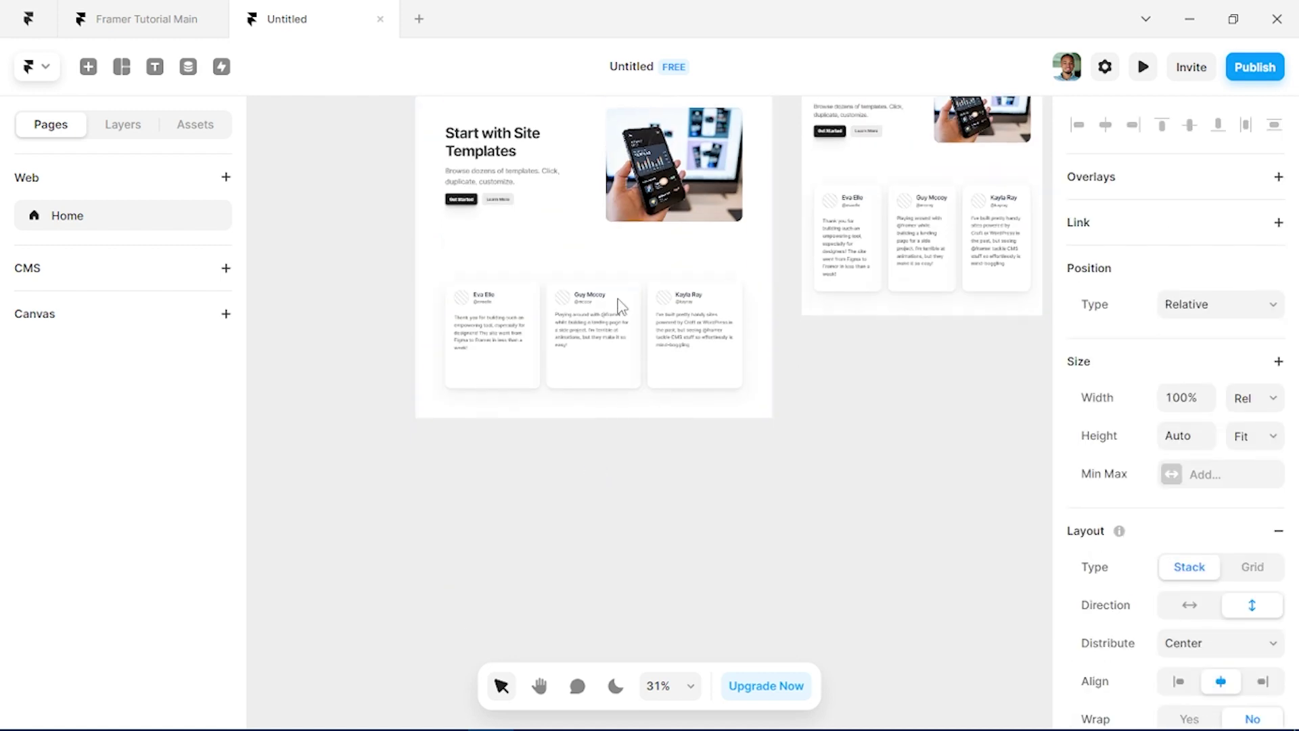
pyautogui.scroll(5, 632, 406)
pyautogui.click(636, 405)
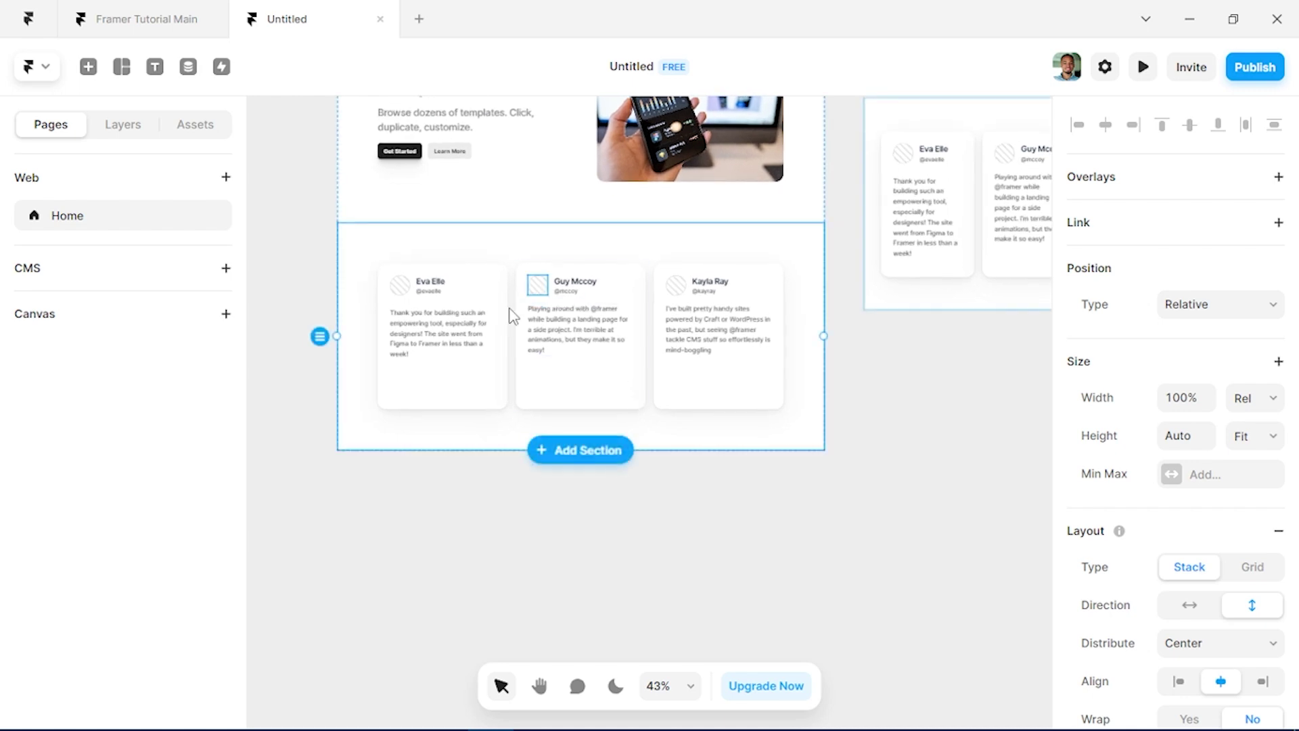
pyautogui.scroll(-2, 506, 331)
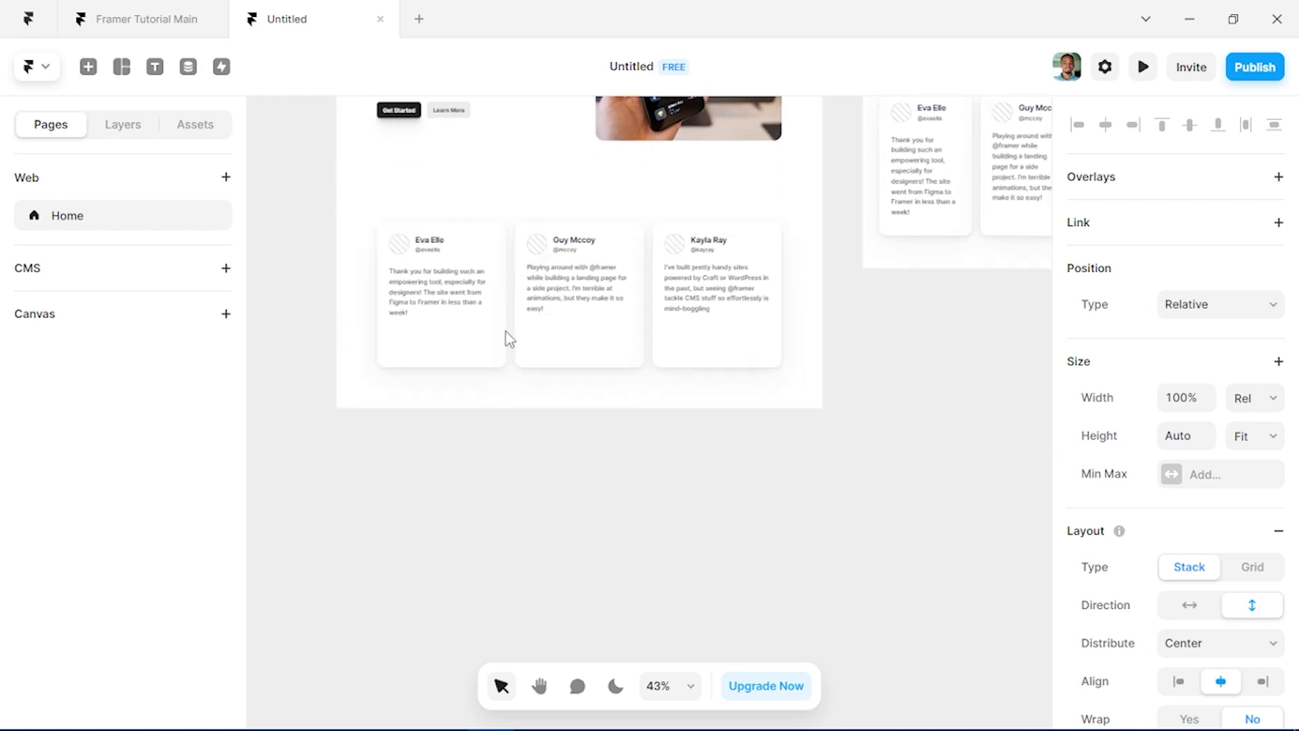
# Step: Create a Paragraph text style from the first testimonial card's review text and add breakpoints to that style
pyautogui.click(462, 293)
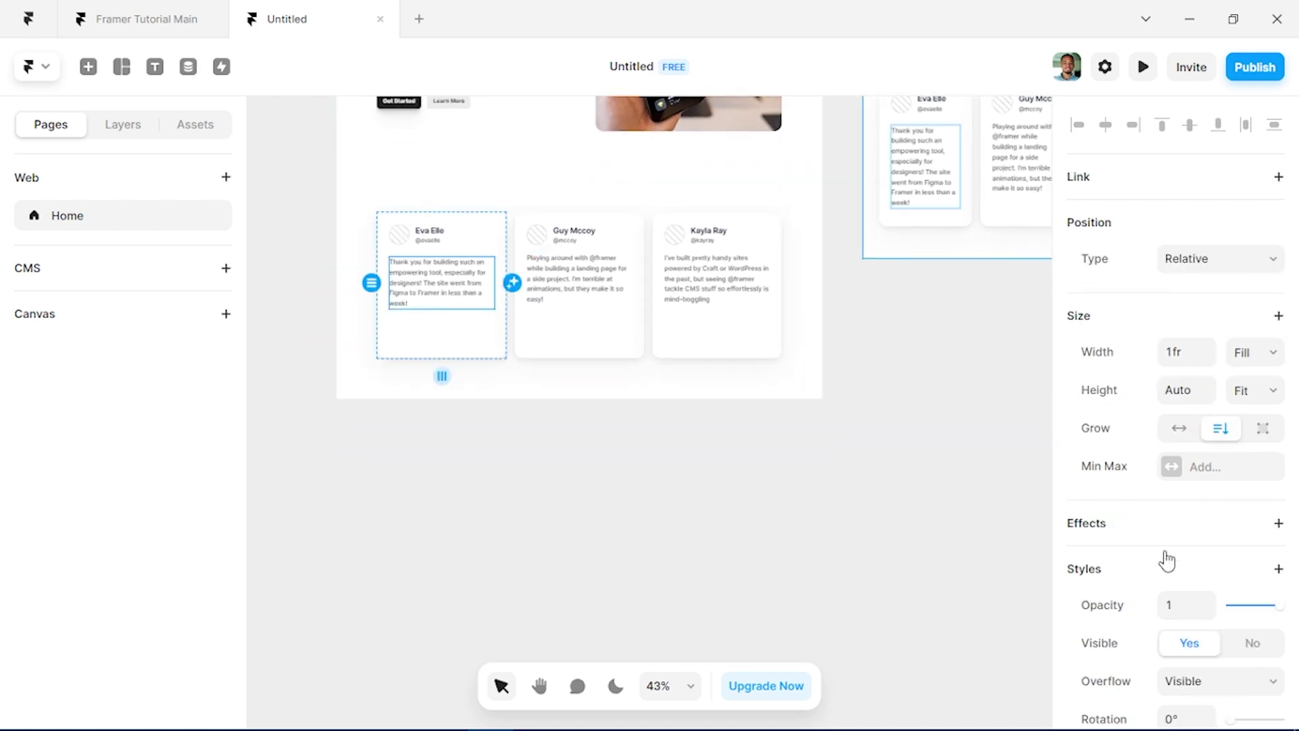
pyautogui.scroll(-5, 1140, 581)
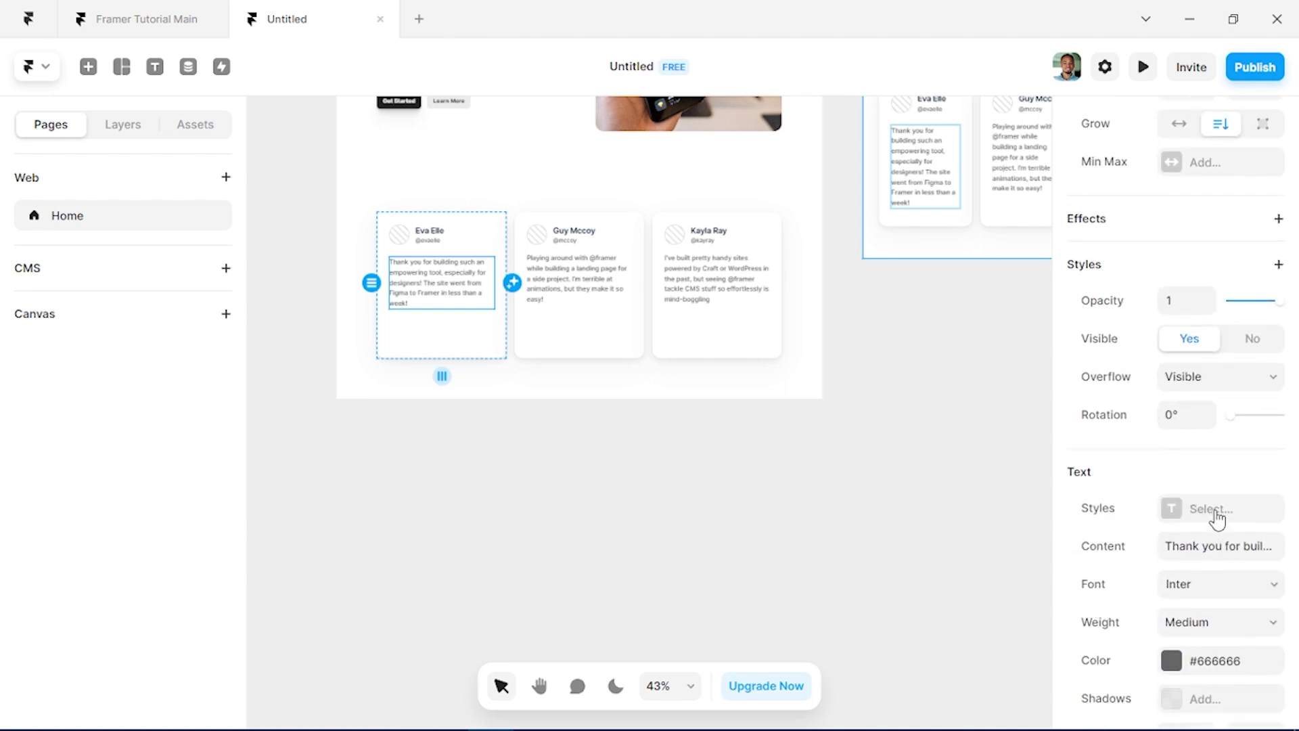
pyautogui.click(1216, 516)
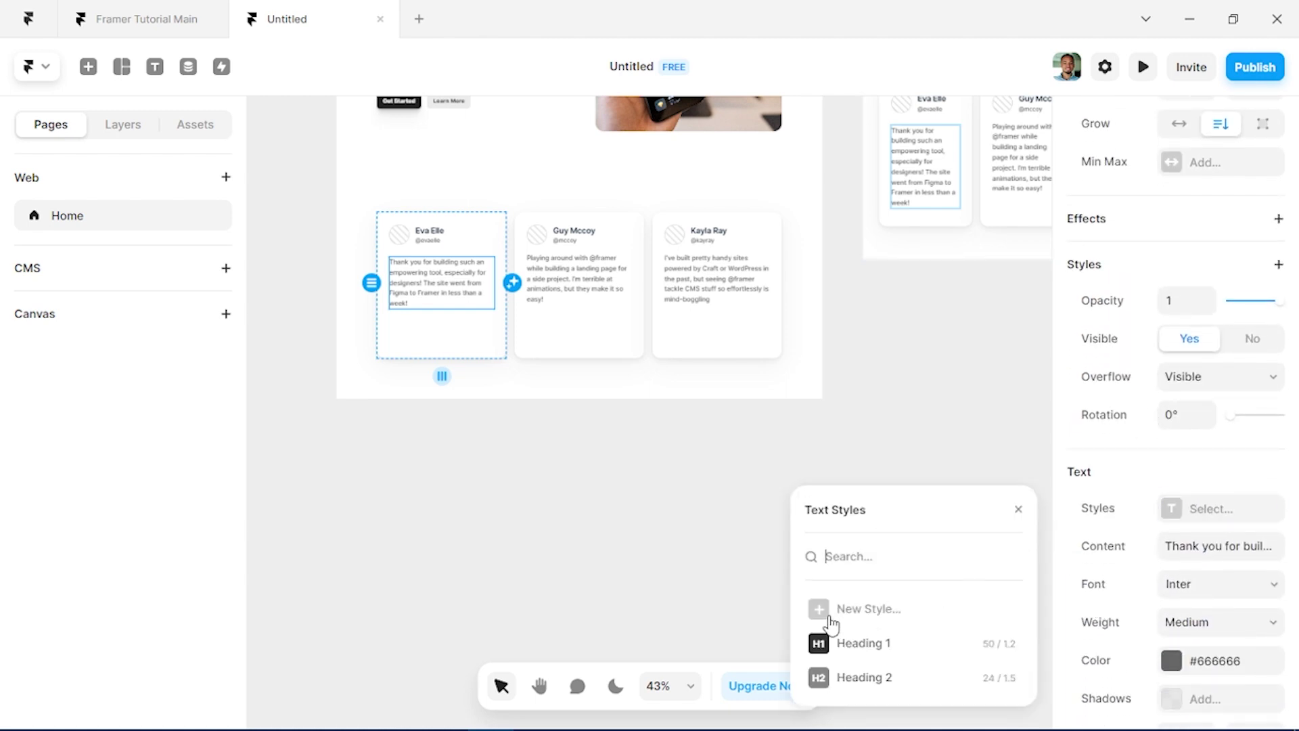
pyautogui.click(857, 611)
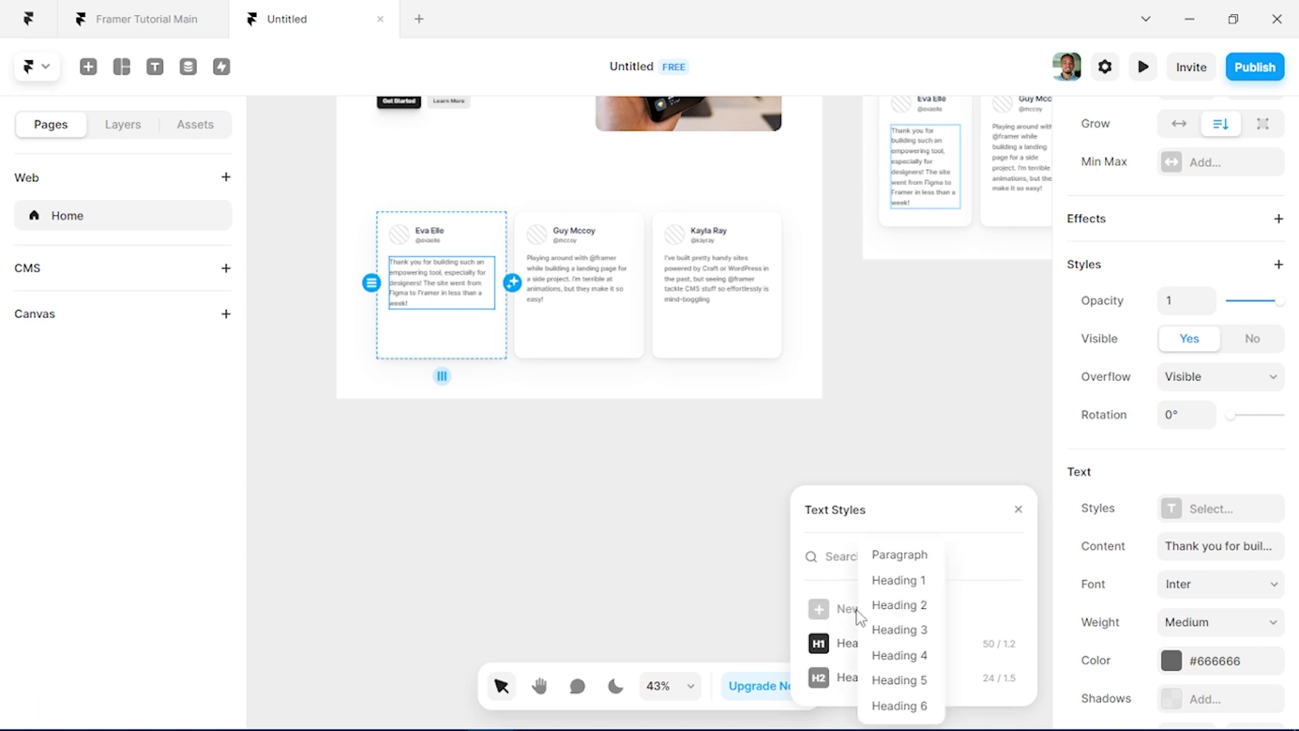
pyautogui.click(922, 561)
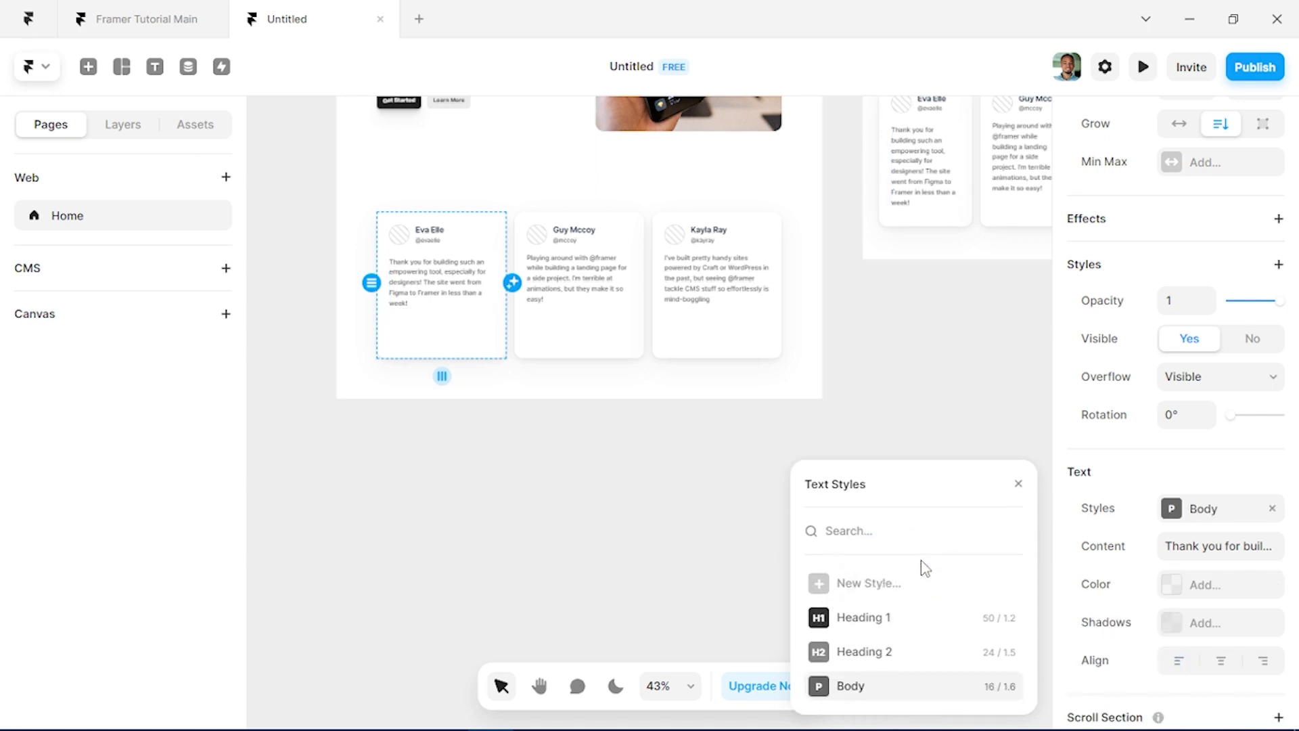
pyautogui.click(1007, 687)
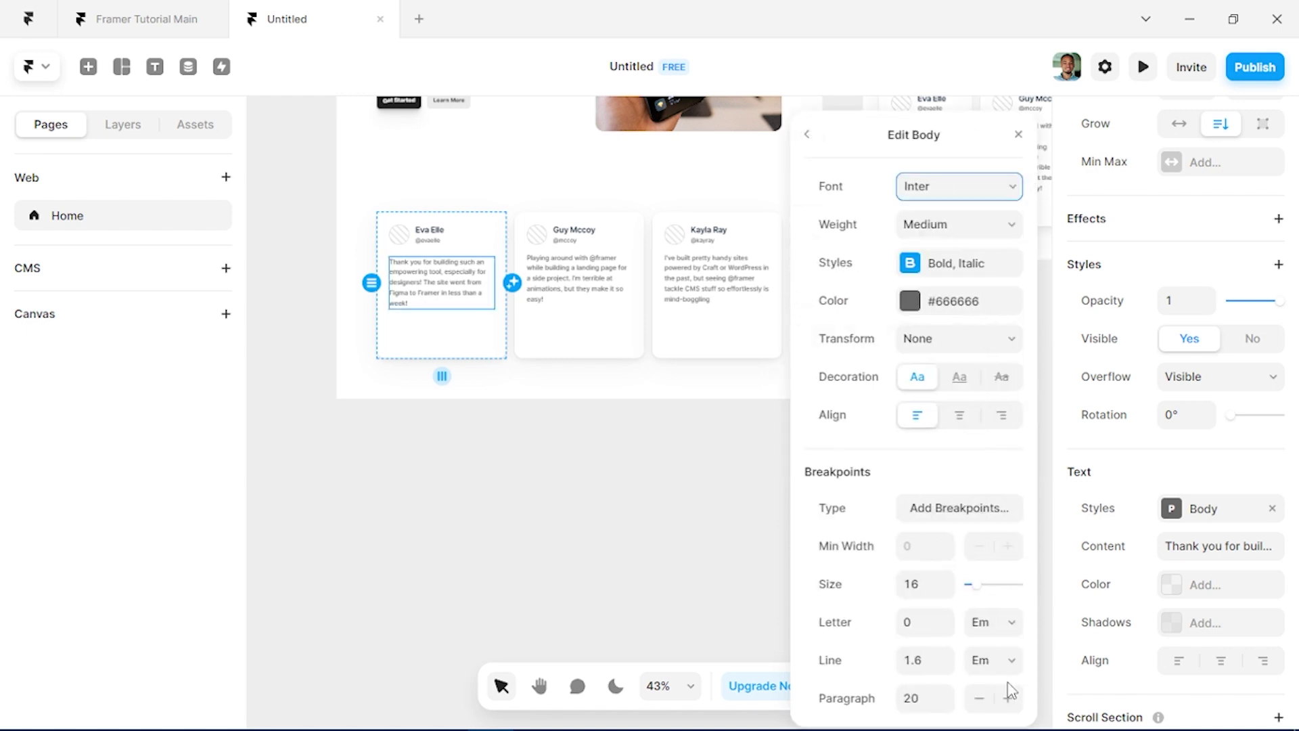
pyautogui.click(961, 509)
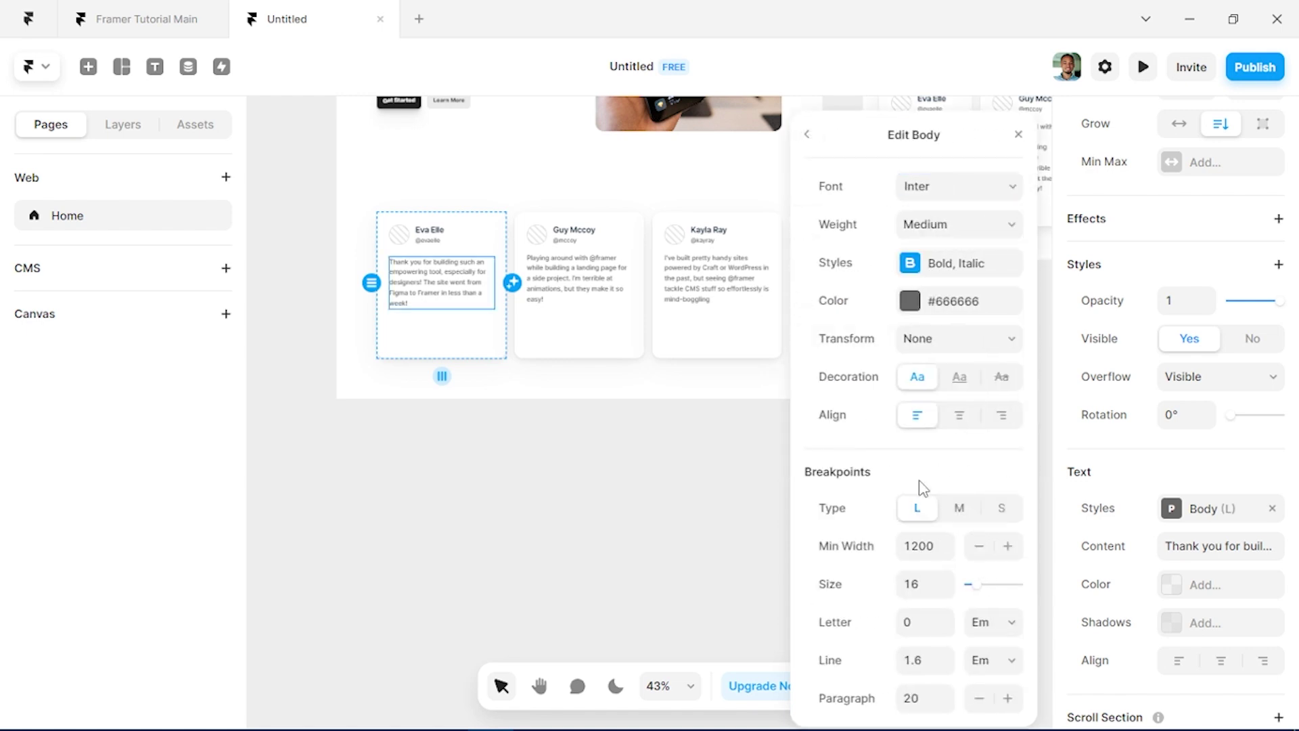
# Step: Apply the Body text style to the review texts of the second and third testimonial cards on the Desktop page
pyautogui.click(601, 290)
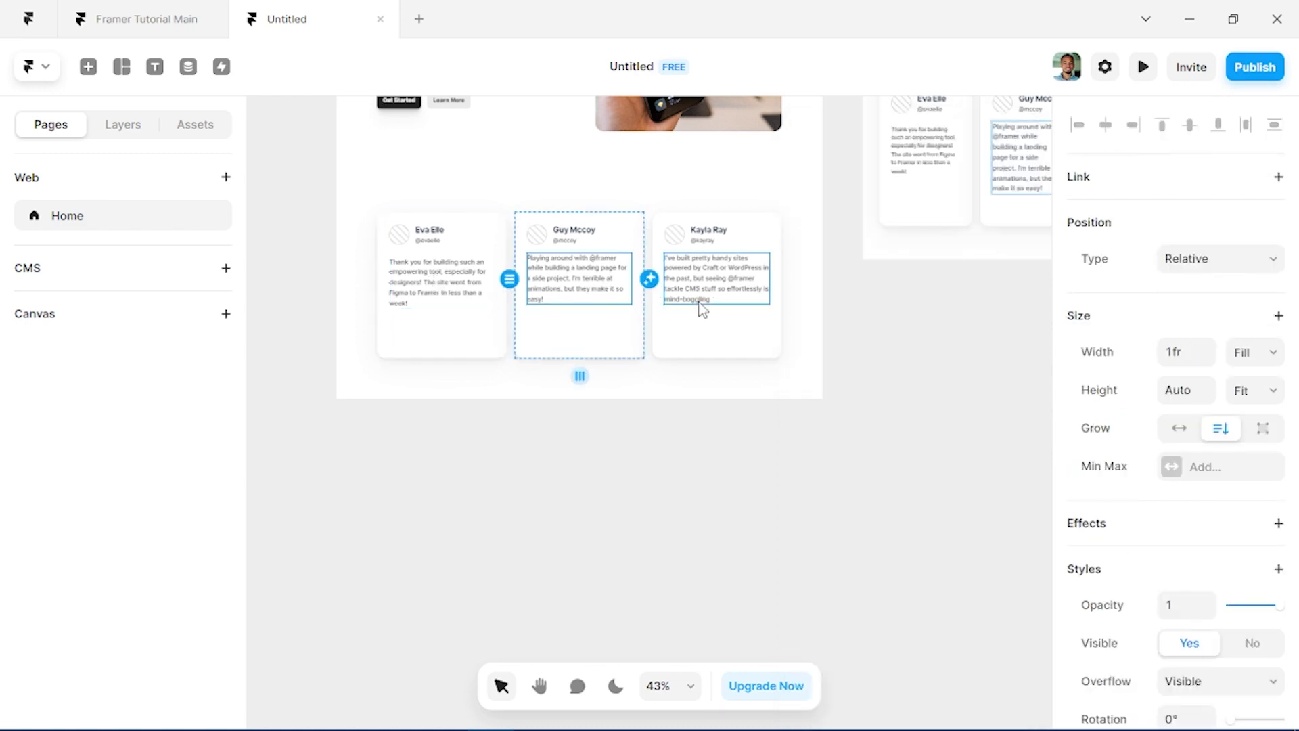
pyautogui.keyDown('shift'); pyautogui.click(714, 289); pyautogui.keyUp('shift')
pyautogui.scroll(-5, 1103, 651)
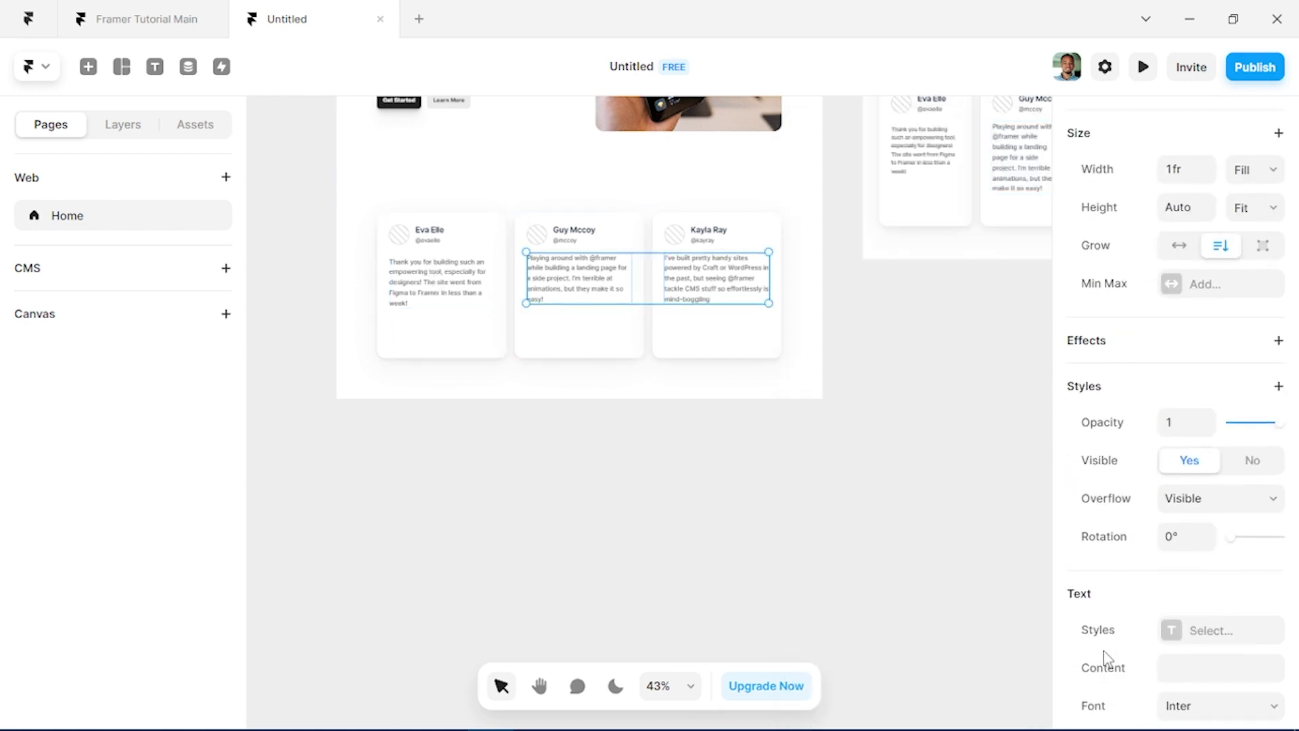
pyautogui.click(1217, 444)
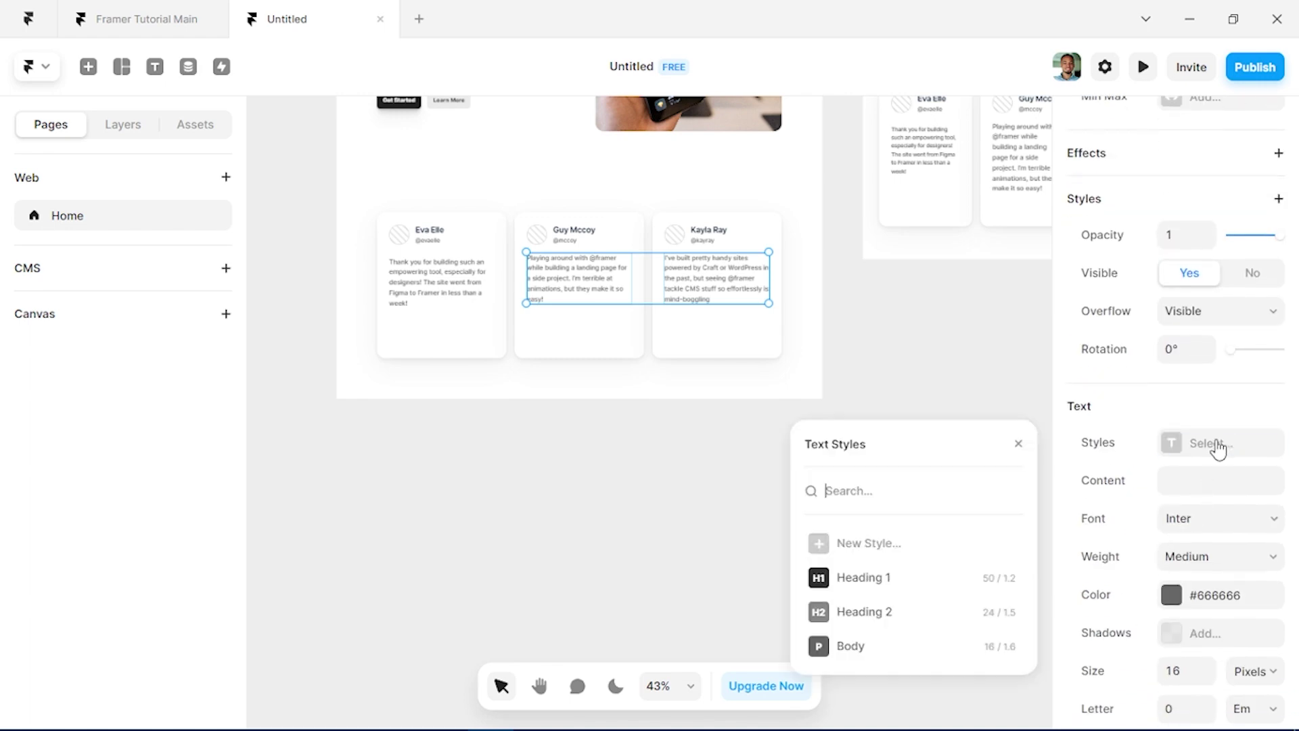
pyautogui.click(850, 650)
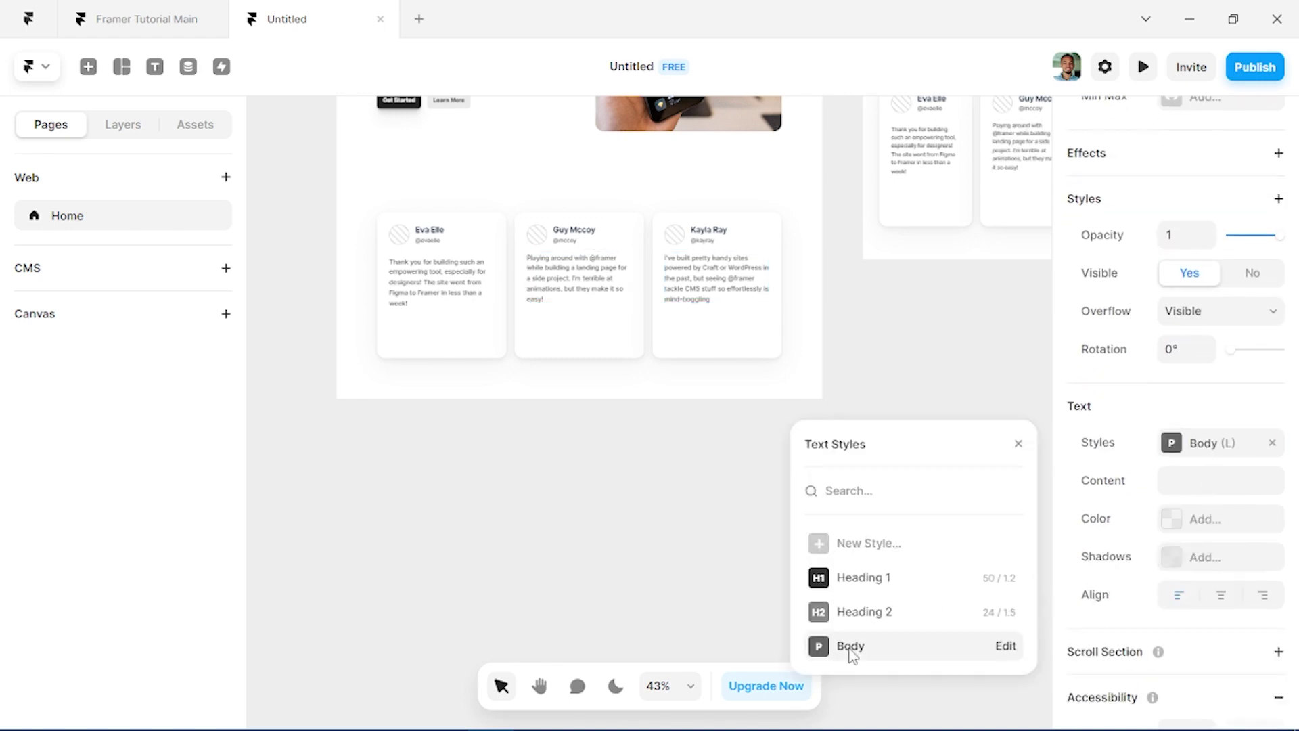
# Step: Set the width of all three testimonial review texts to Fill
pyautogui.keyDown('shift'); pyautogui.click(424, 288); pyautogui.keyUp('shift')
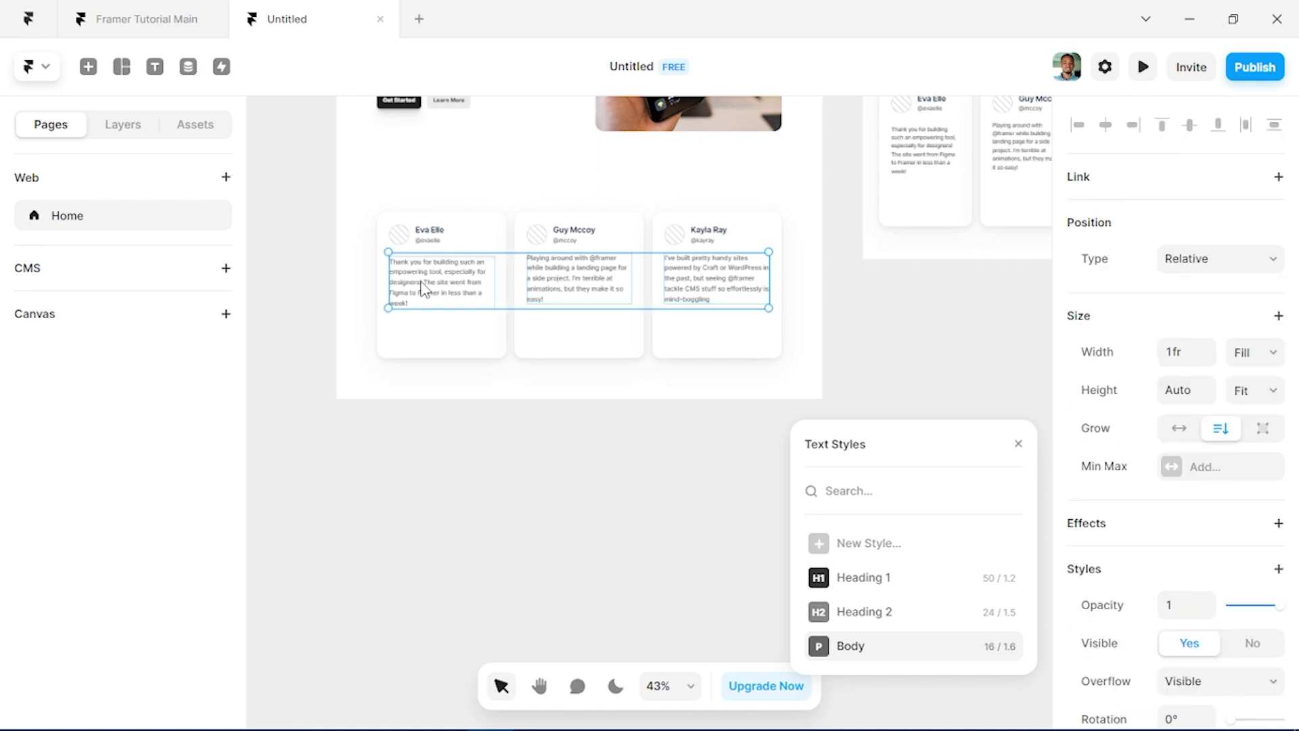
pyautogui.click(1269, 357)
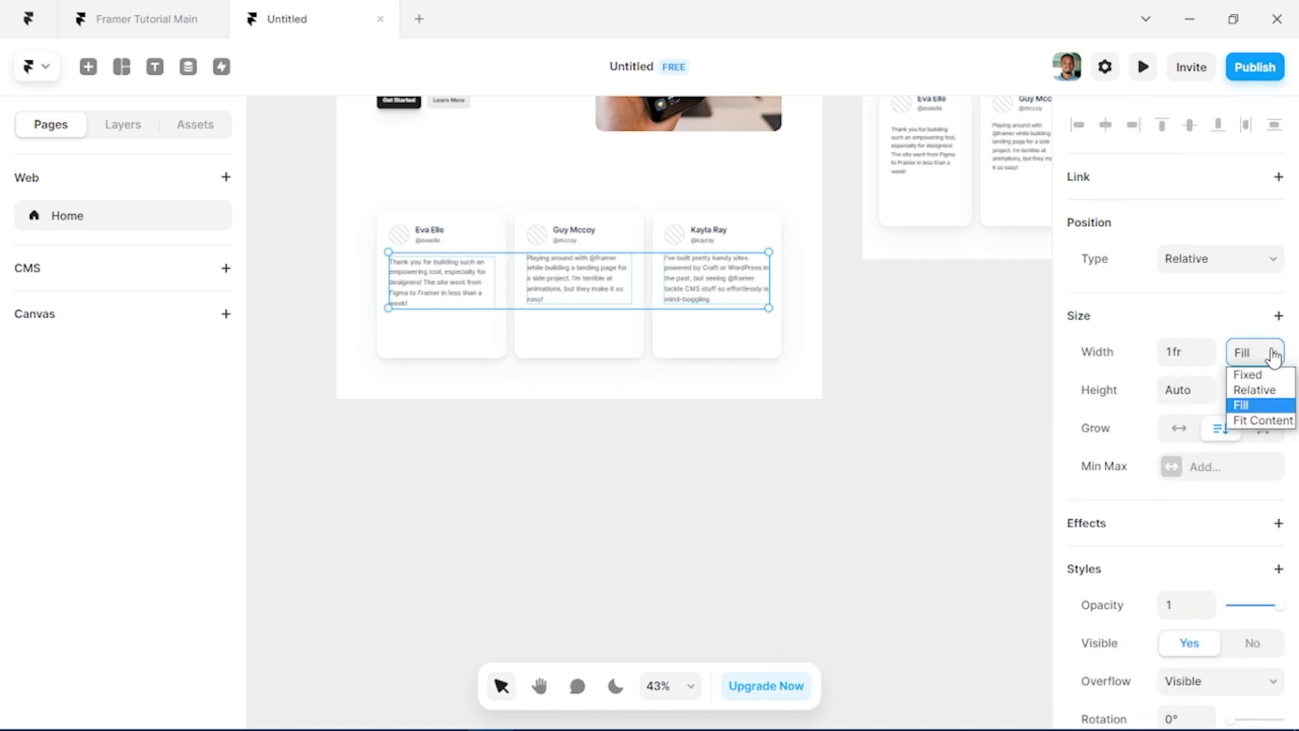
pyautogui.click(1263, 410)
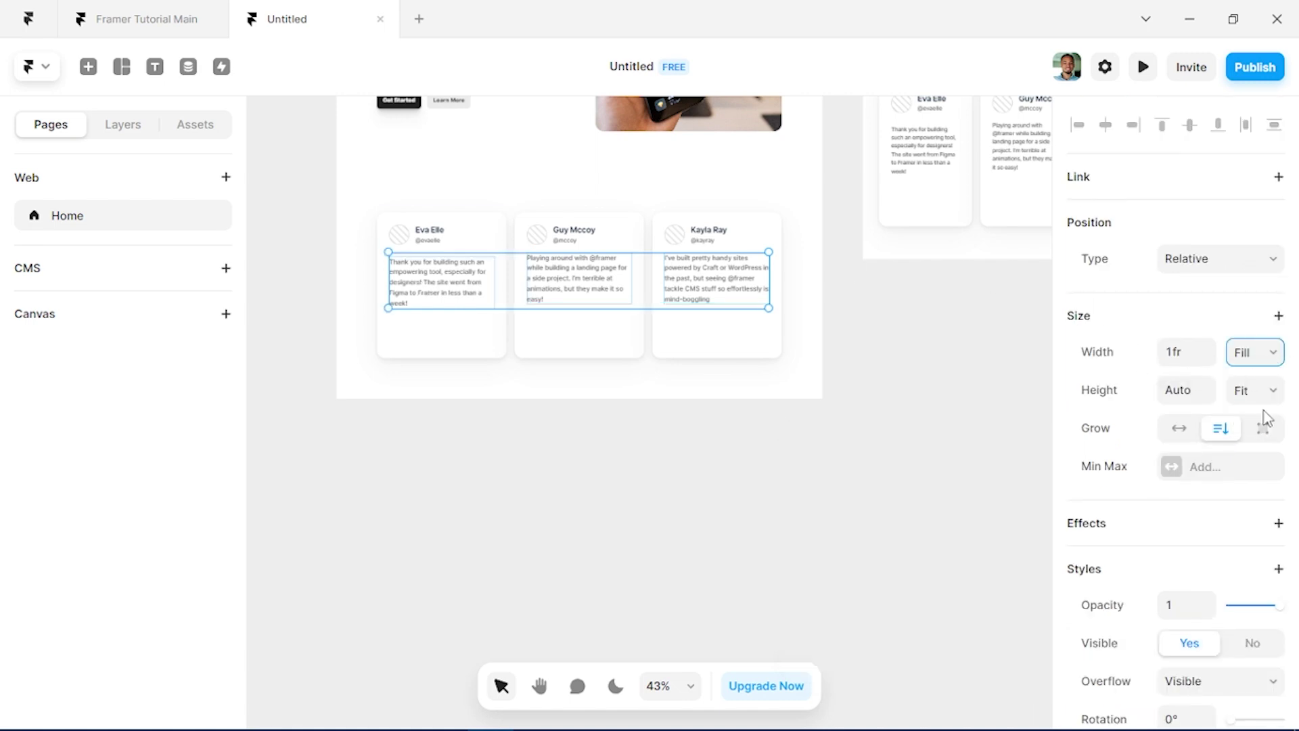
pyautogui.click(435, 464)
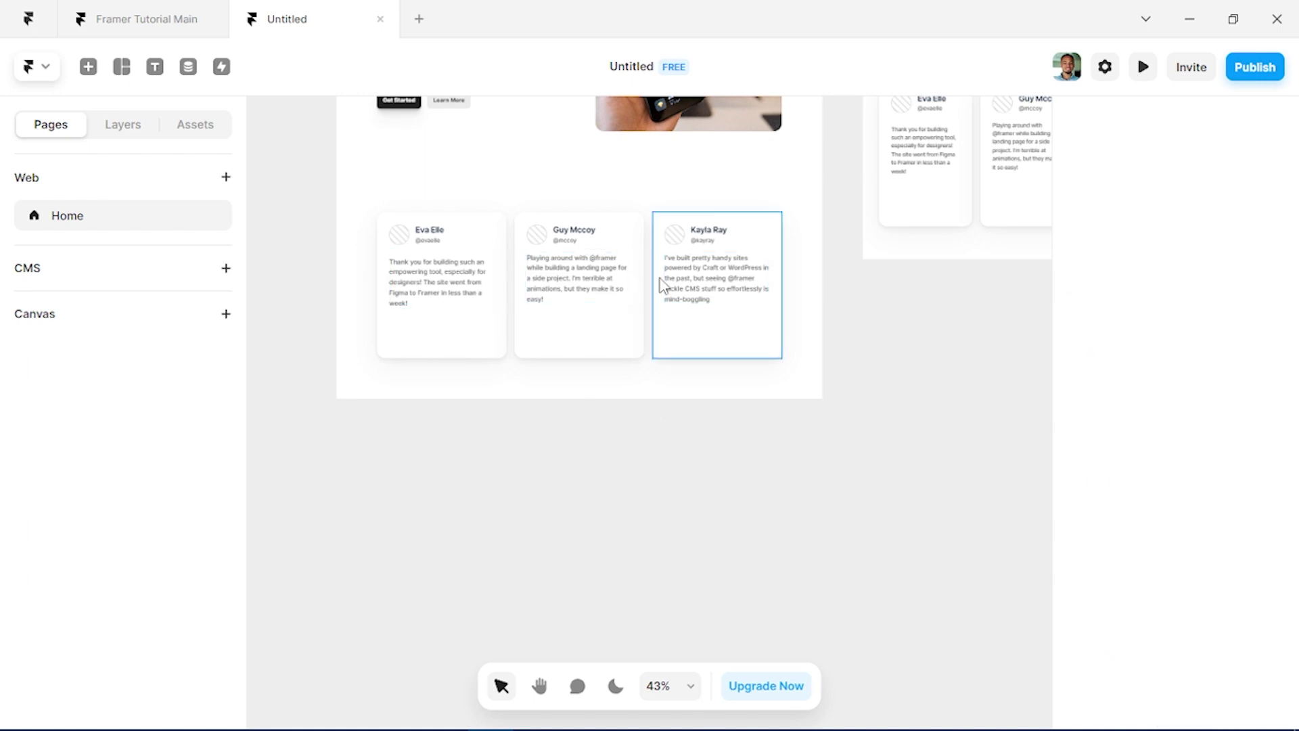
# Step: Set the height of all three testimonial cards on the Desktop page to Fit Content
pyautogui.scroll(2, 662, 284)
pyautogui.hscroll(-1, 316, 271)
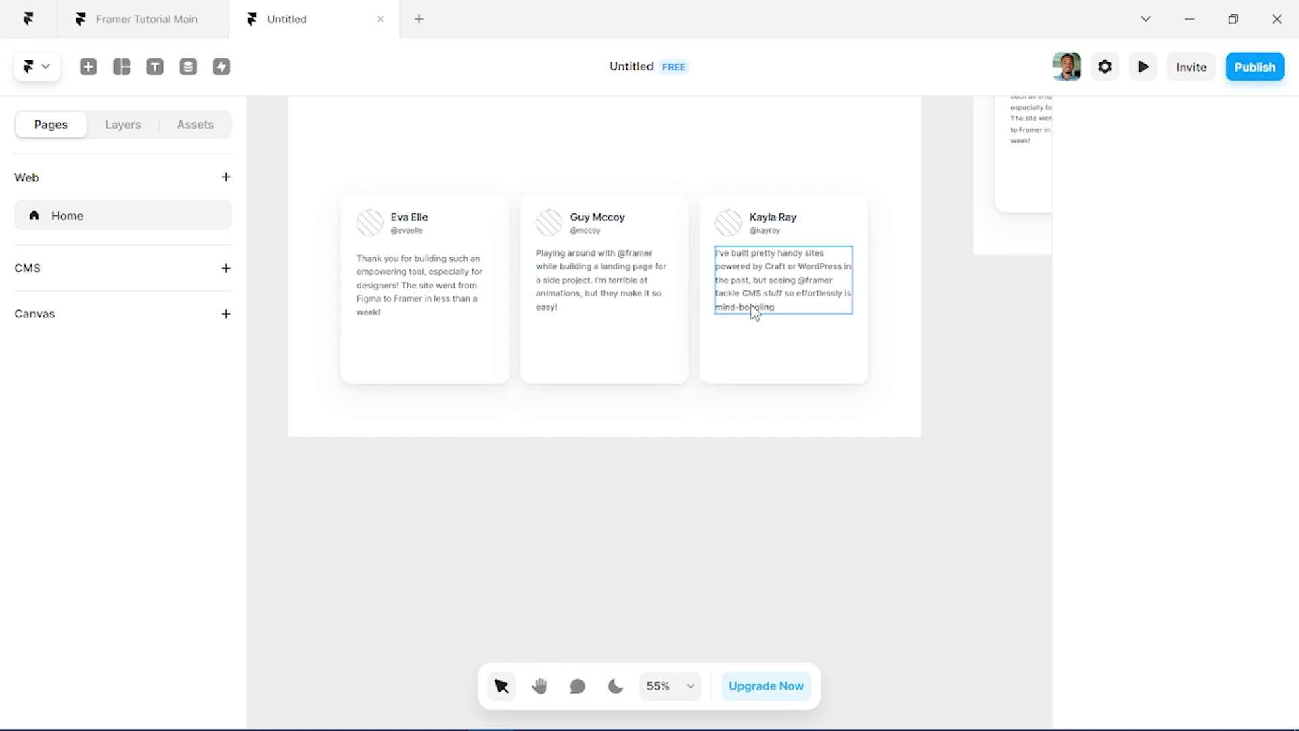
pyautogui.click(439, 361)
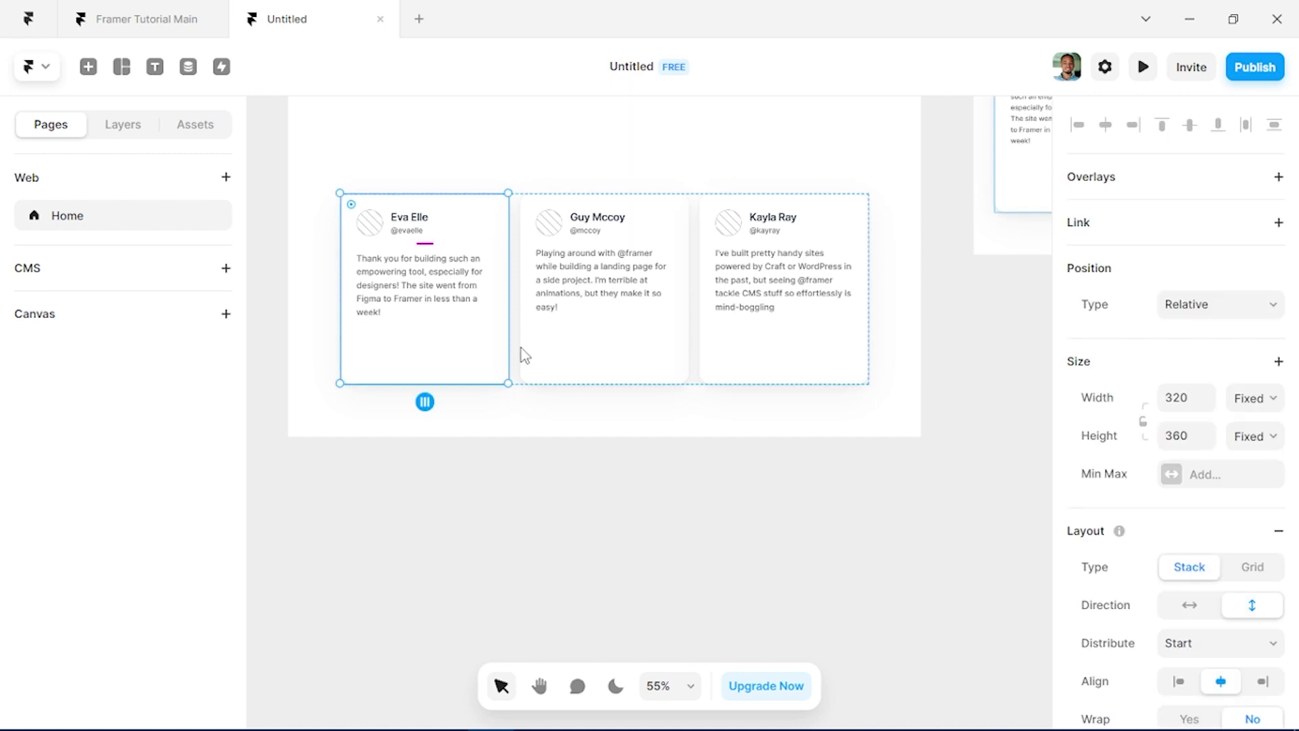
pyautogui.keyDown('shift'); pyautogui.click(600, 354); pyautogui.keyUp('shift')
pyautogui.keyDown('shift'); pyautogui.click(771, 363); pyautogui.keyUp('shift')
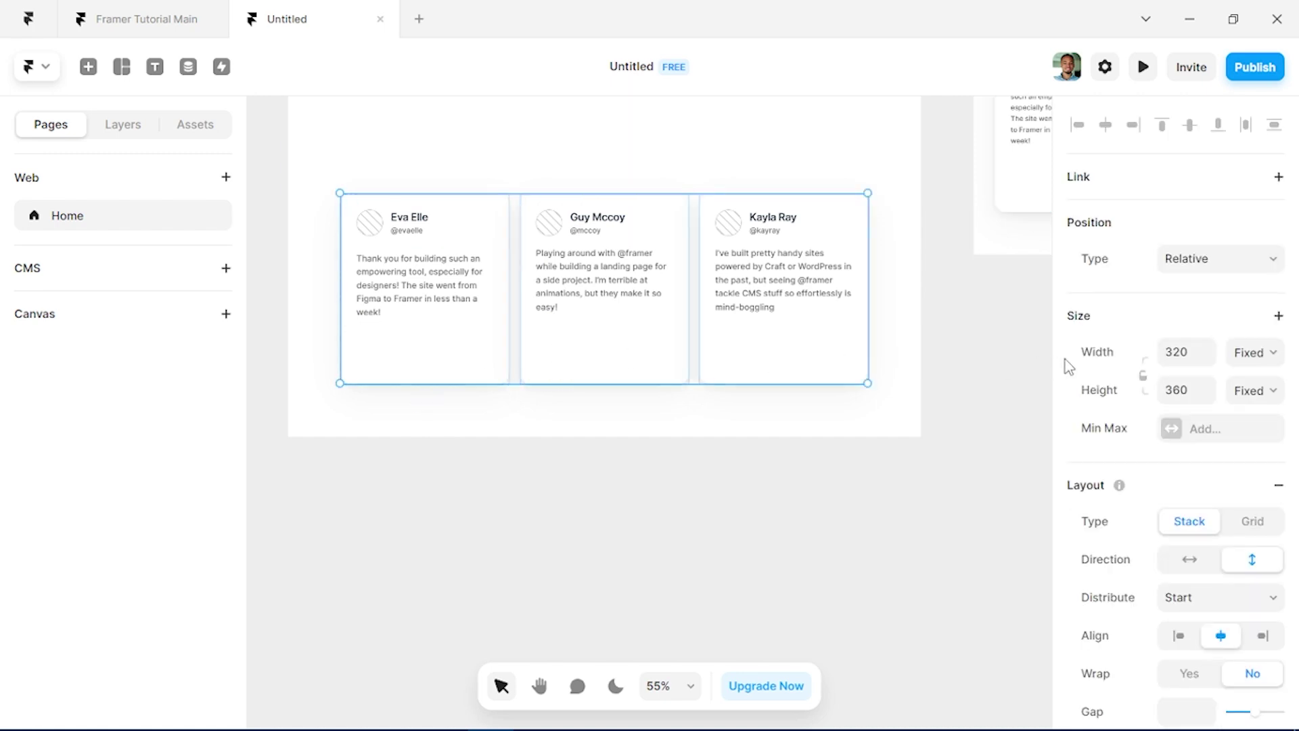
pyautogui.click(1260, 393)
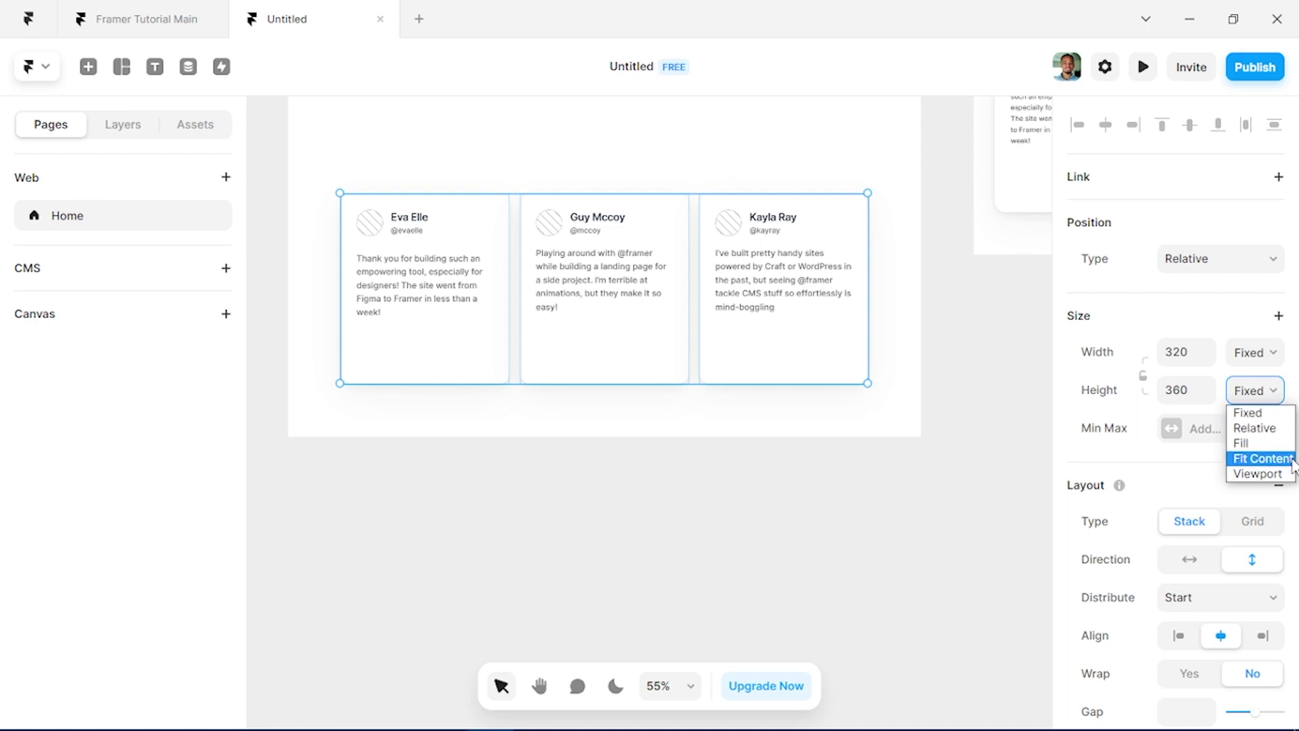
pyautogui.click(1263, 459)
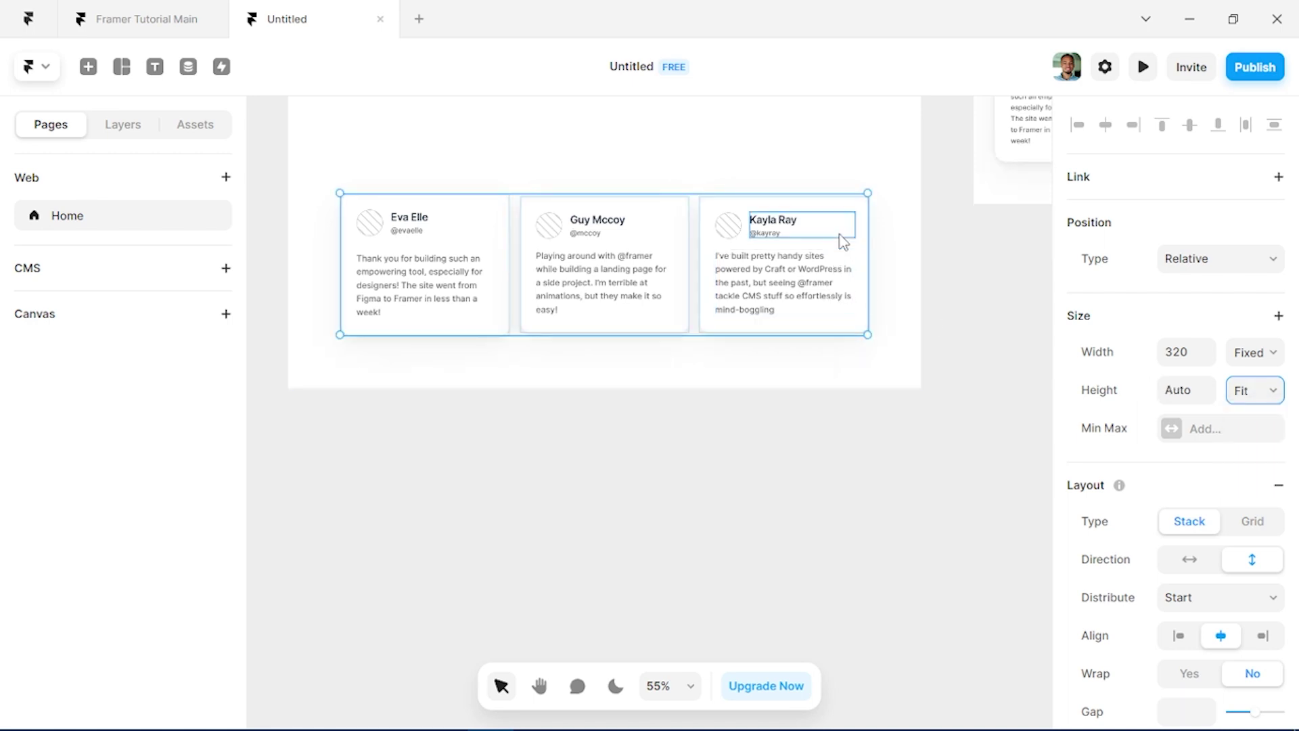
# Step: Search Unsplash for "face" and fill the first testimonial card's avatar with the photo of the man in a white T-shirt
pyautogui.scroll(-3, 842, 242)
pyautogui.scroll(-1, 842, 241)
pyautogui.hscroll(3, 843, 242)
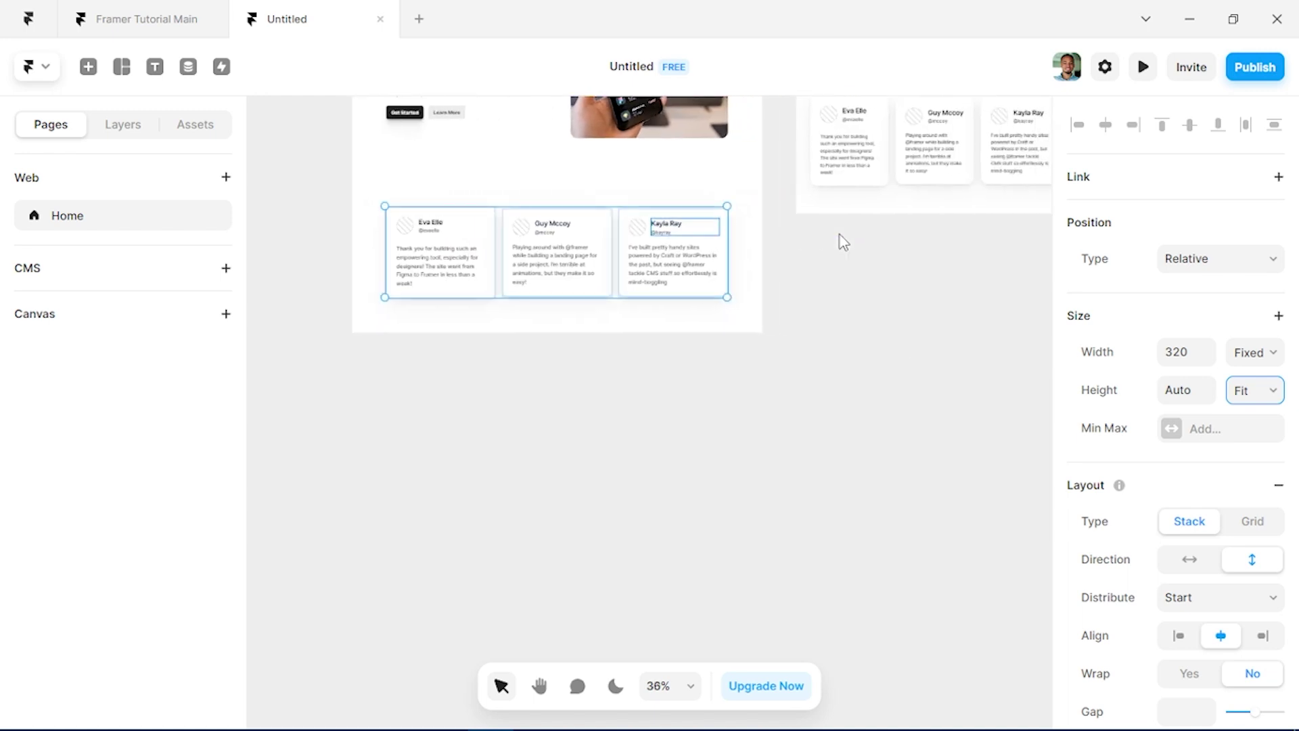
pyautogui.scroll(1, 842, 242)
pyautogui.hscroll(4, 843, 242)
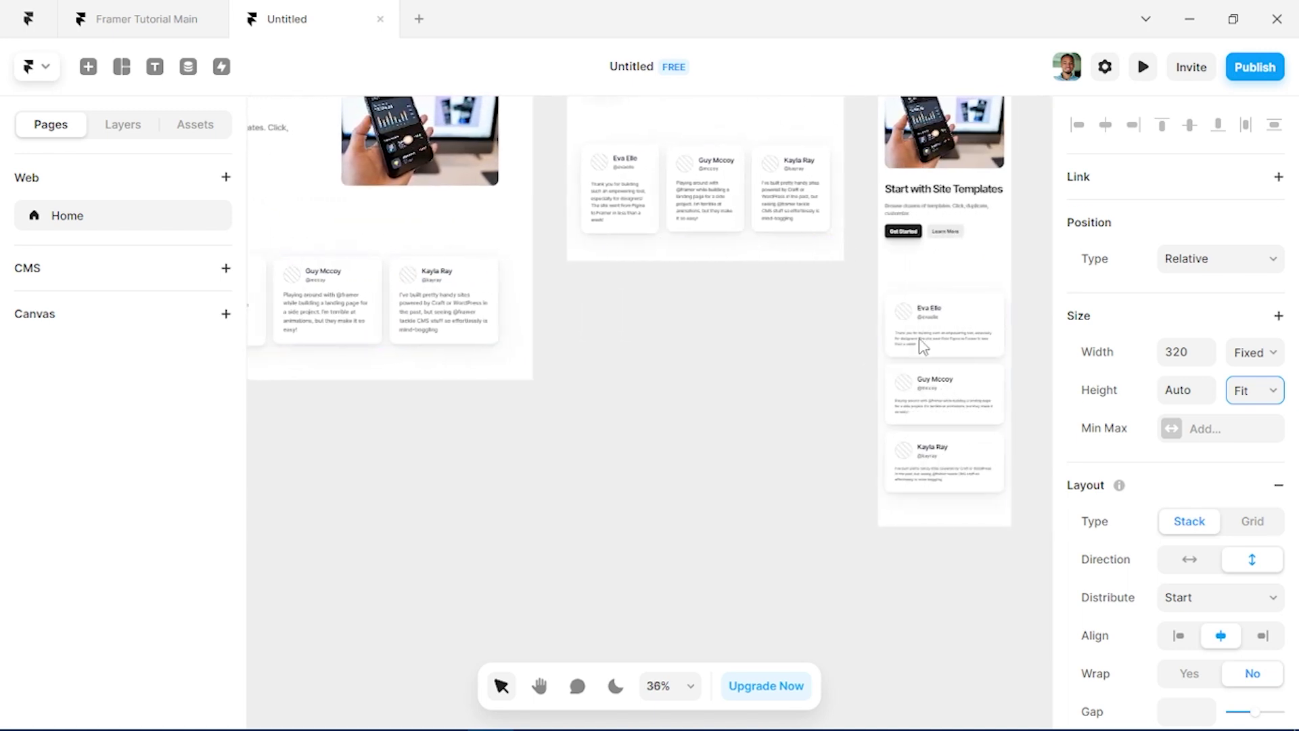
pyautogui.hscroll(-4, 559, 327)
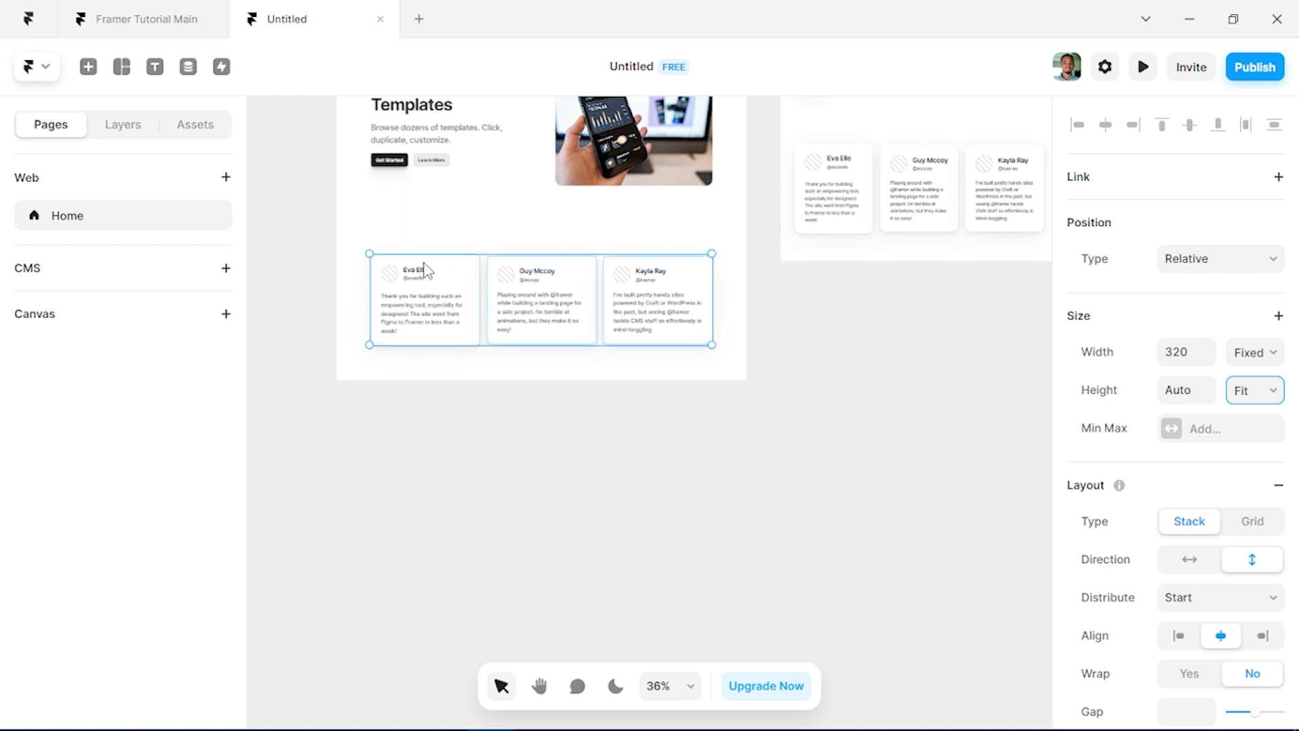
pyautogui.scroll(2, 427, 270)
pyautogui.scroll(2, 426, 270)
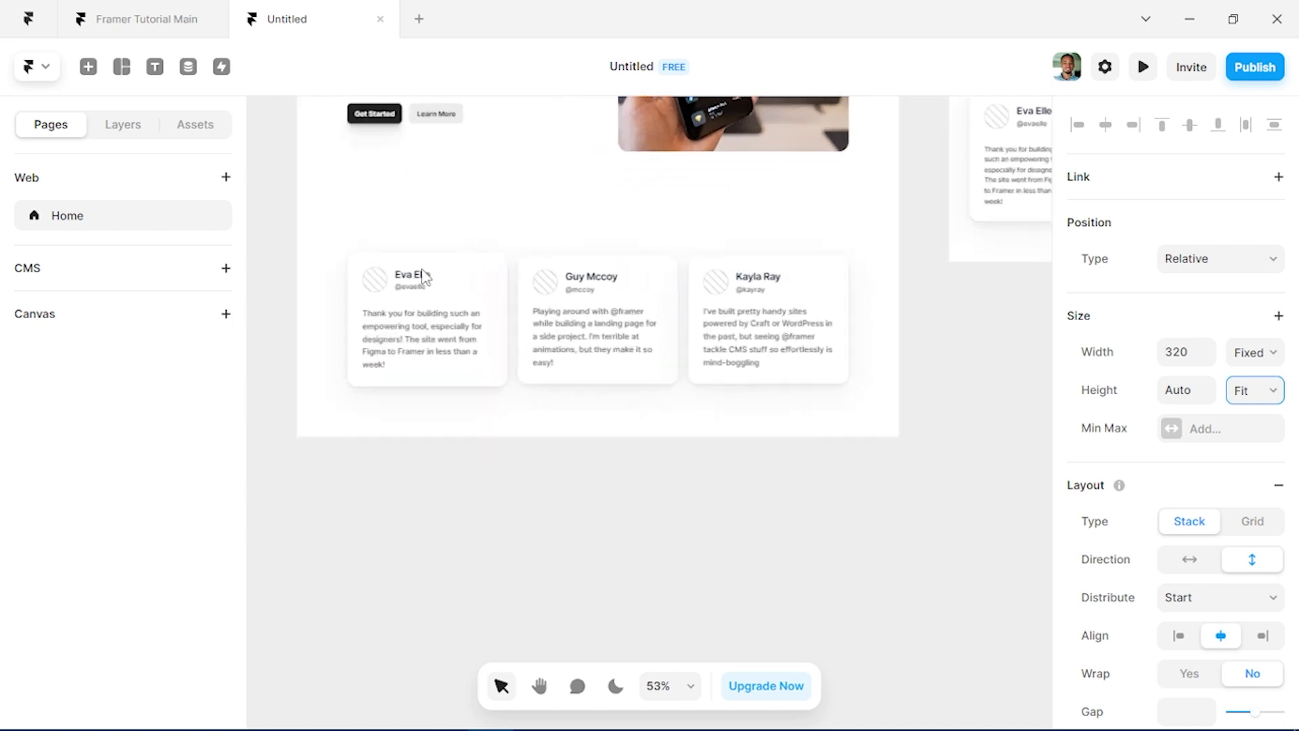
pyautogui.click(381, 288)
pyautogui.doubleClick(381, 288)
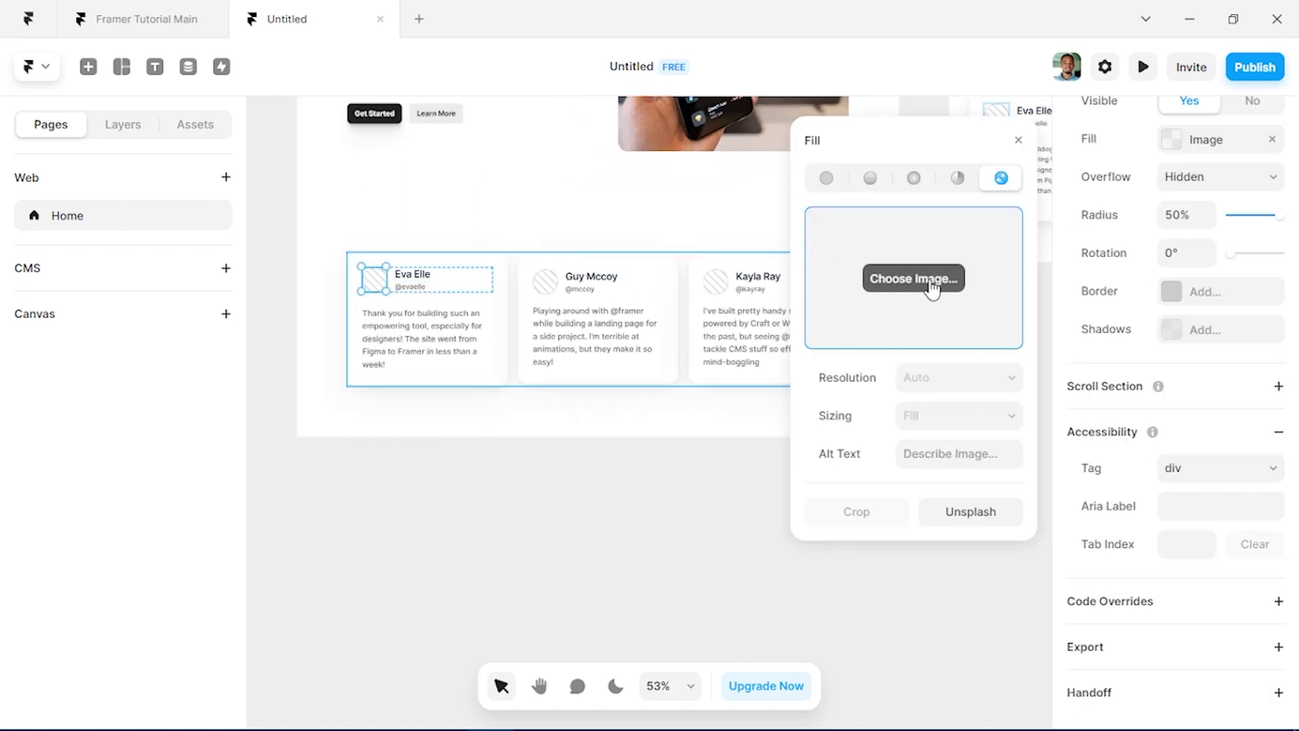
pyautogui.click(984, 511)
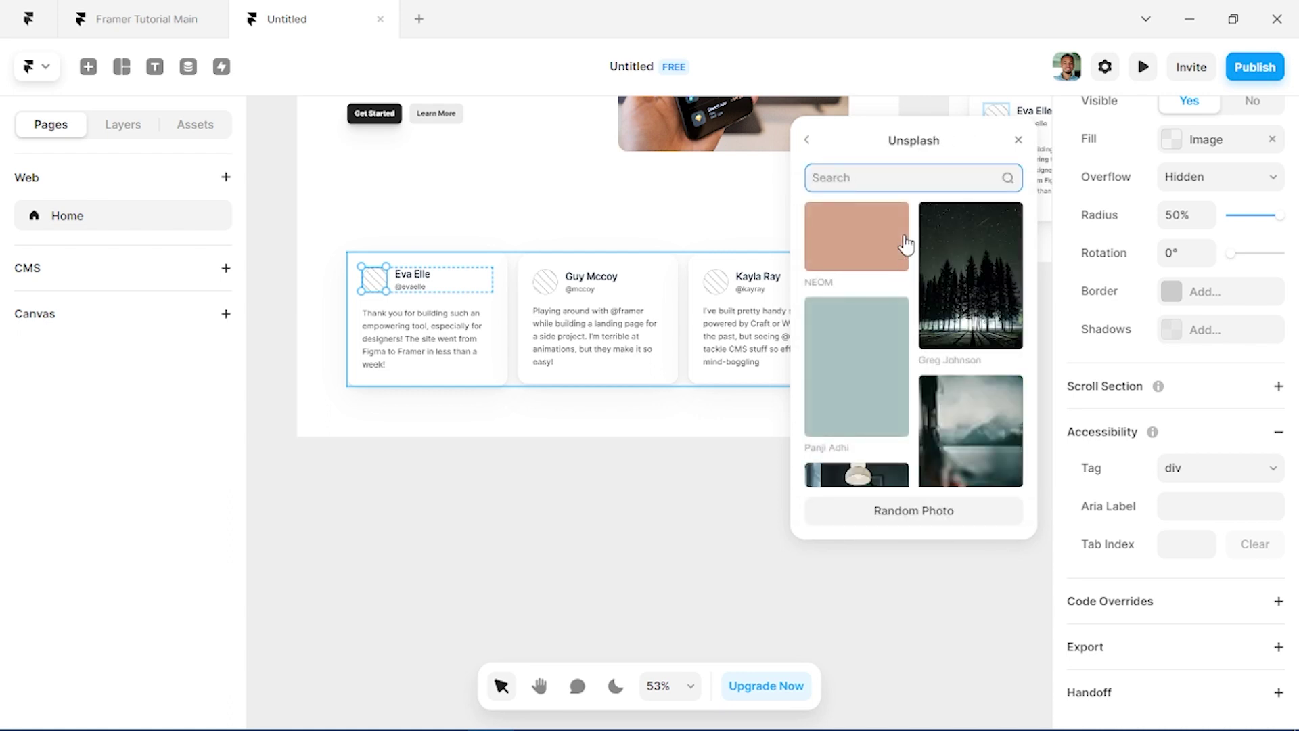
pyautogui.write('face')
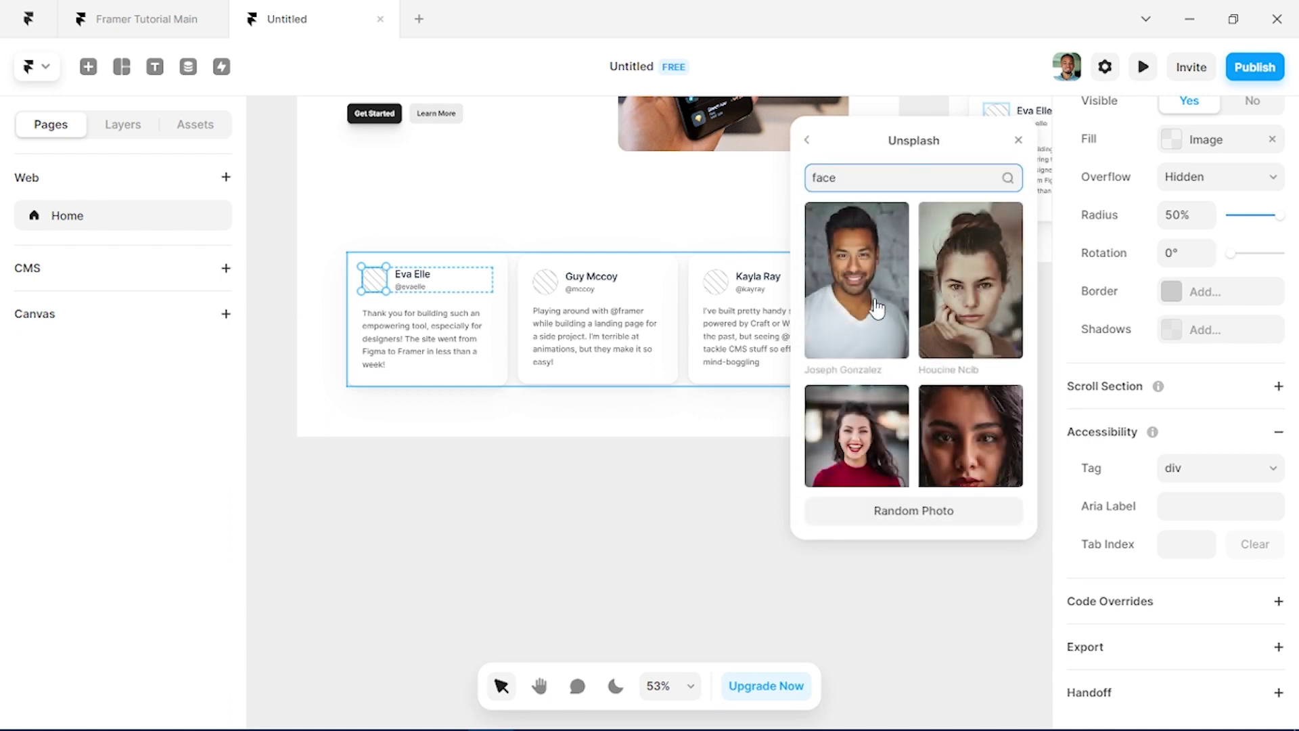
pyautogui.click(866, 308)
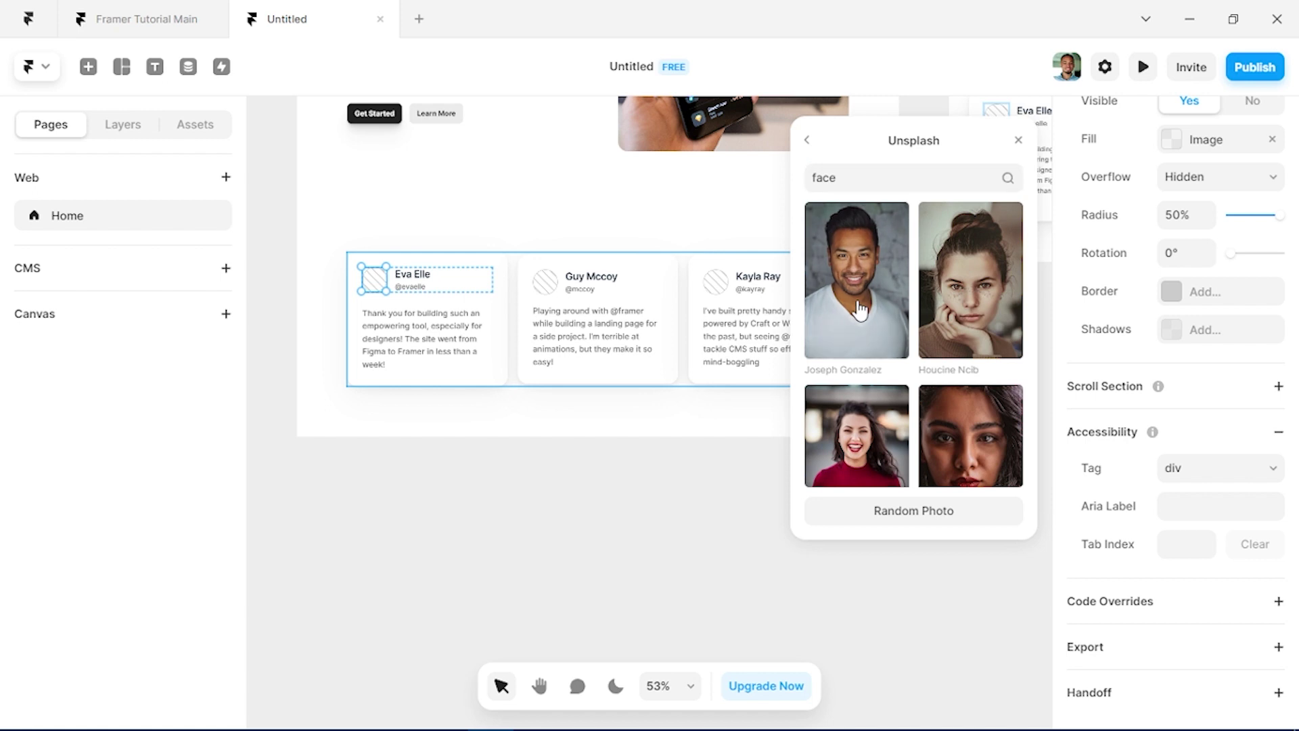
# Step: Fill the second card's avatar with the photo of the woman in red and the third's with the young man against a grey background
pyautogui.click(545, 281)
pyautogui.click(854, 417)
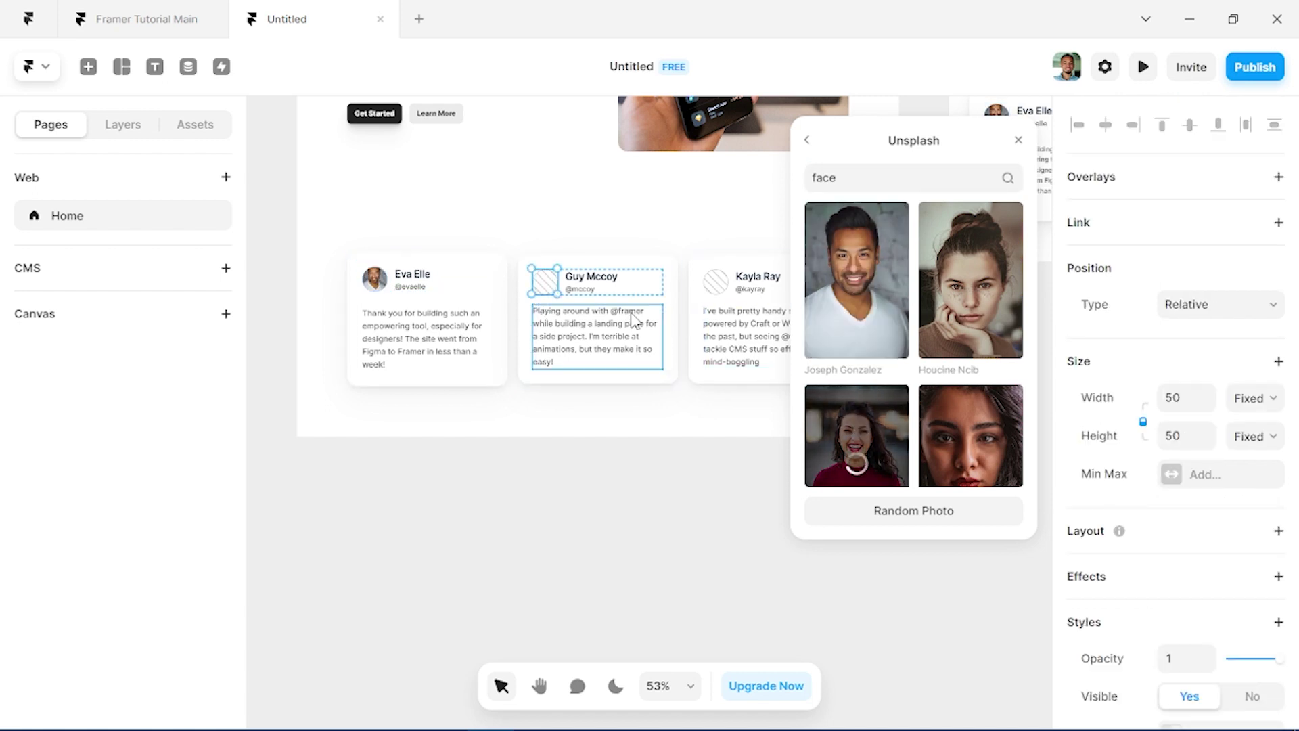
pyautogui.hscroll(3, 675, 291)
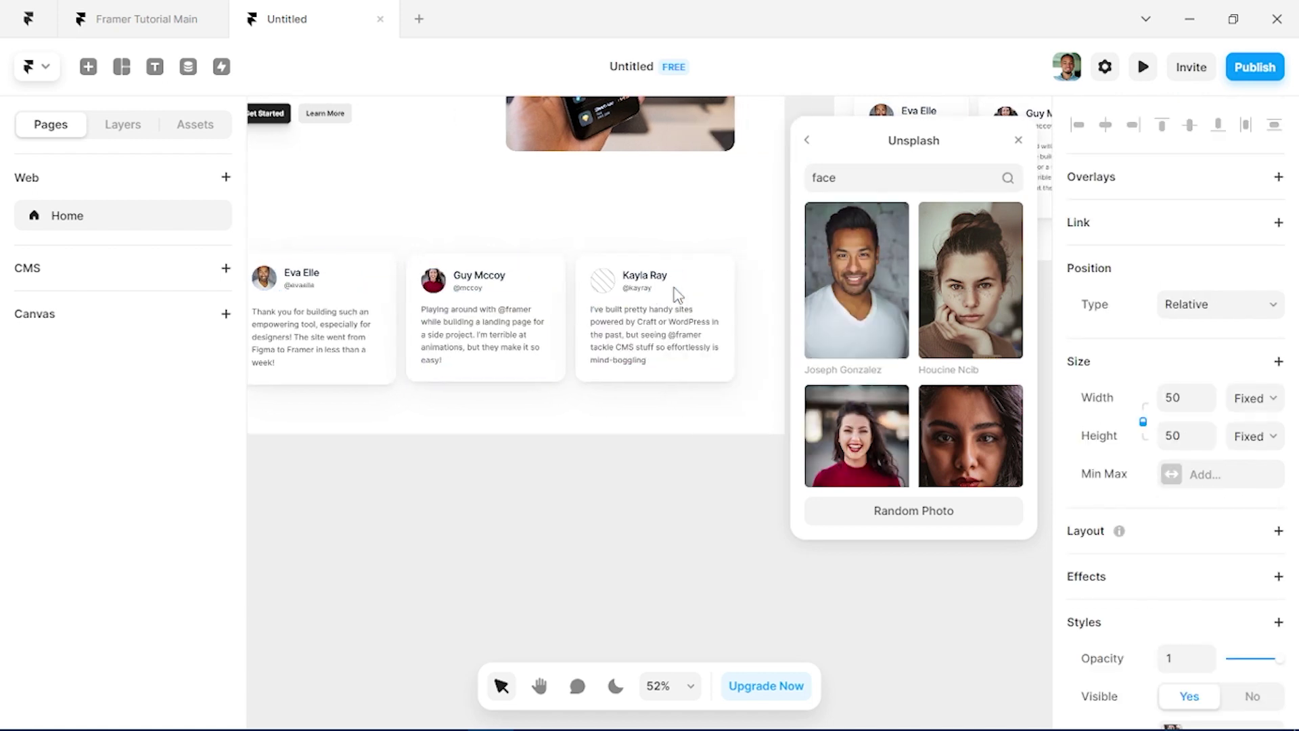
pyautogui.click(600, 283)
pyautogui.scroll(-3, 900, 333)
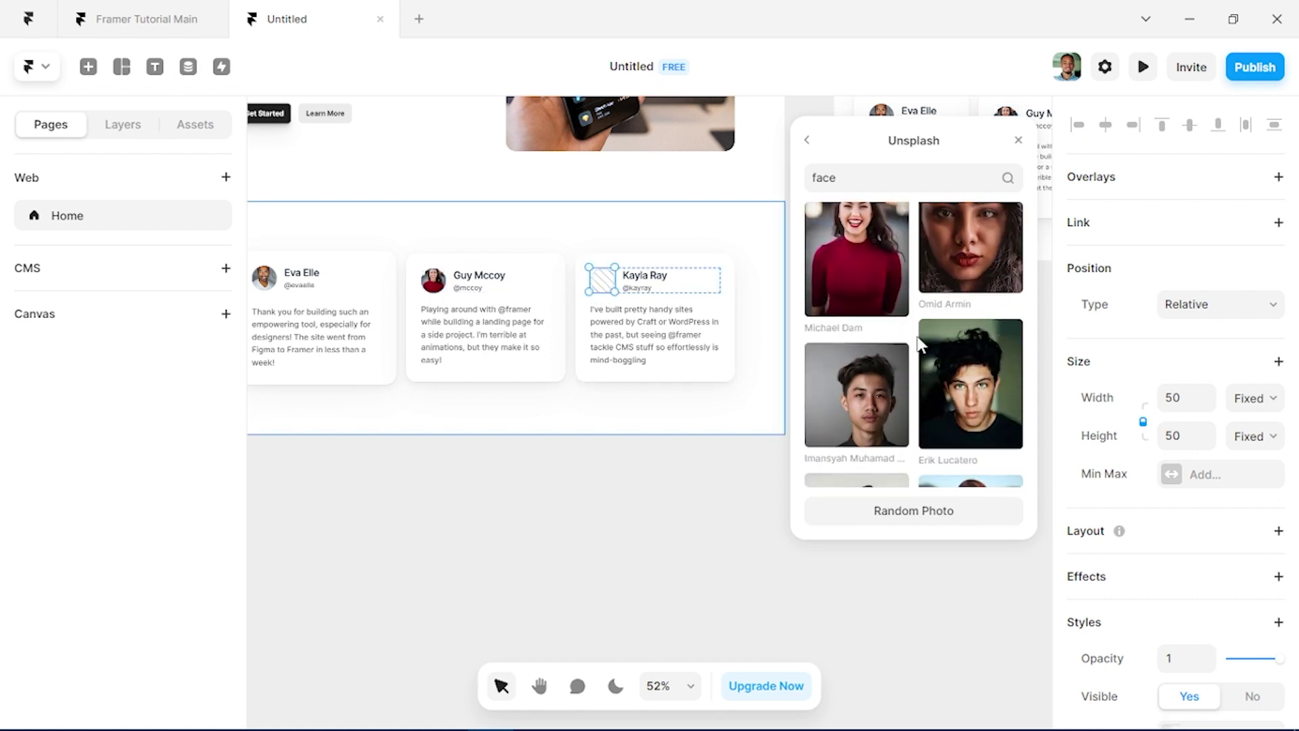
pyautogui.click(873, 409)
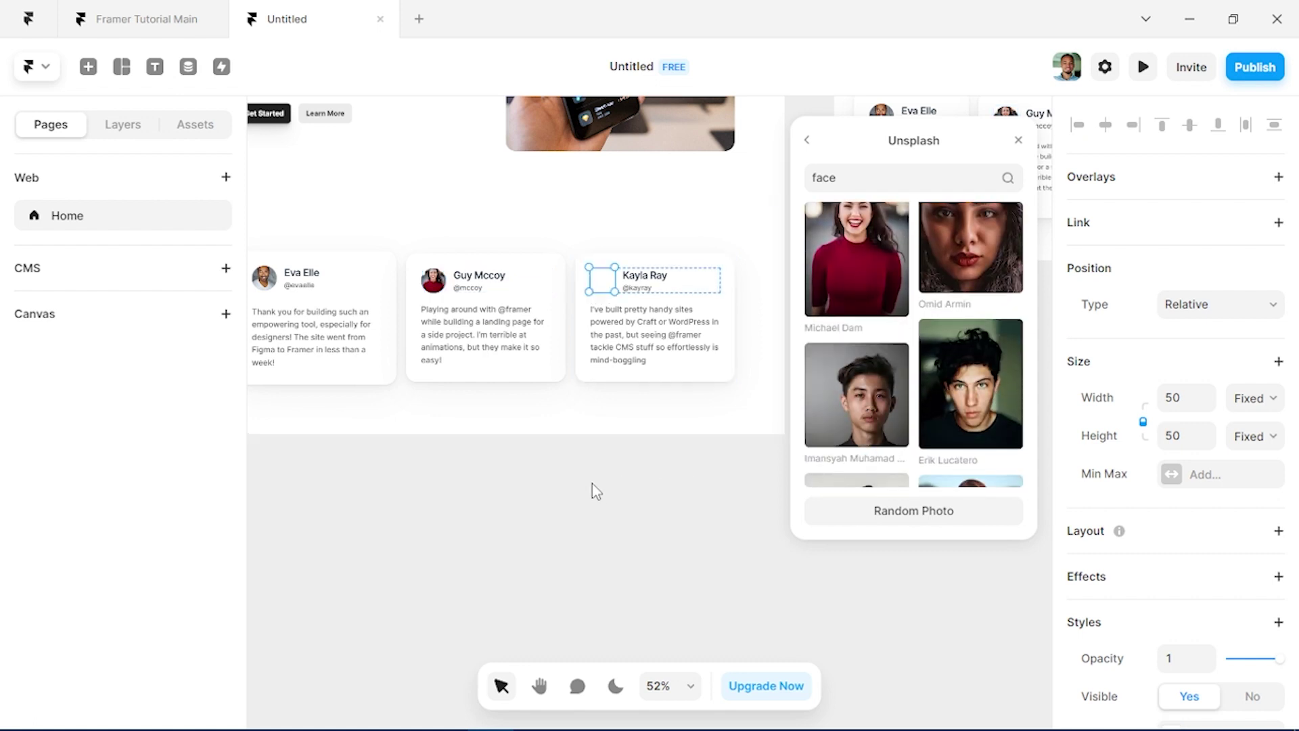
pyautogui.click(523, 464)
# Step: Examine the testimonials across the page's breakpoints, and check the Framer Tutorial Main reference for the section that follows them
pyautogui.hscroll(-2, 523, 464)
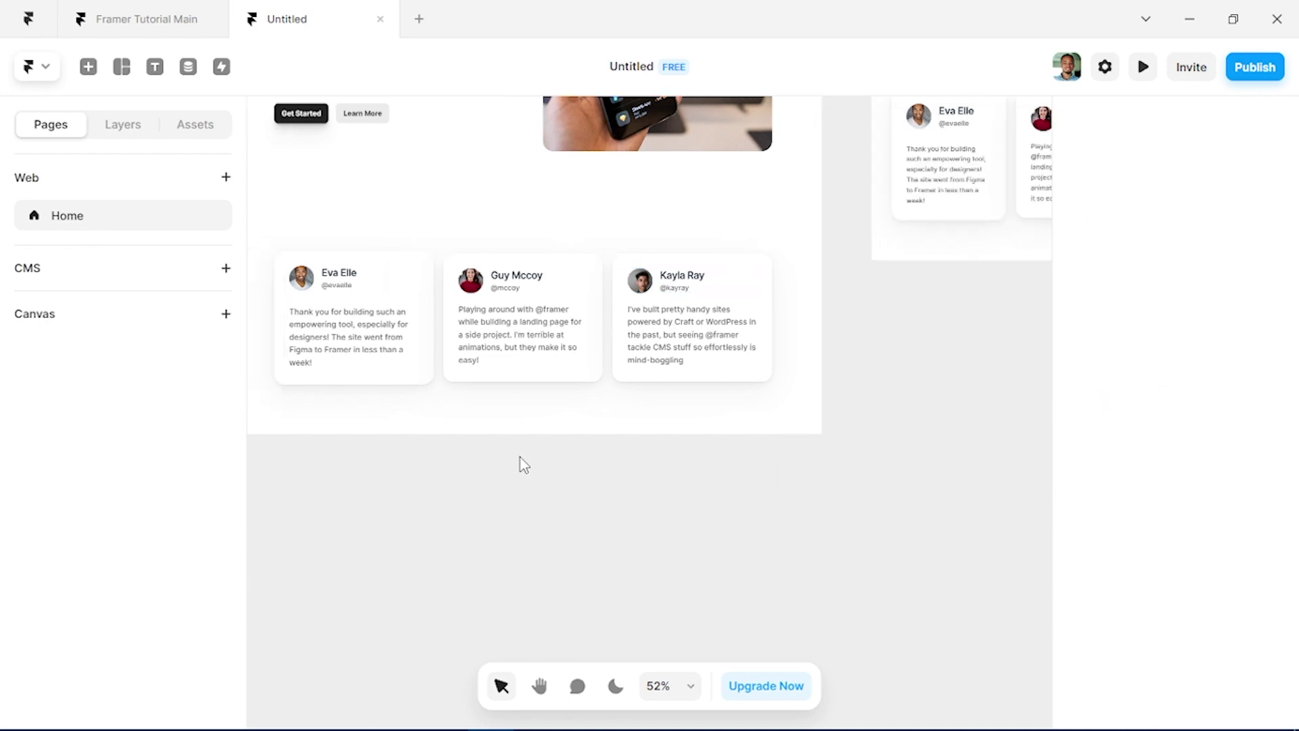
pyautogui.scroll(-3, 522, 464)
pyautogui.scroll(-2, 521, 457)
pyautogui.hscroll(5, 521, 457)
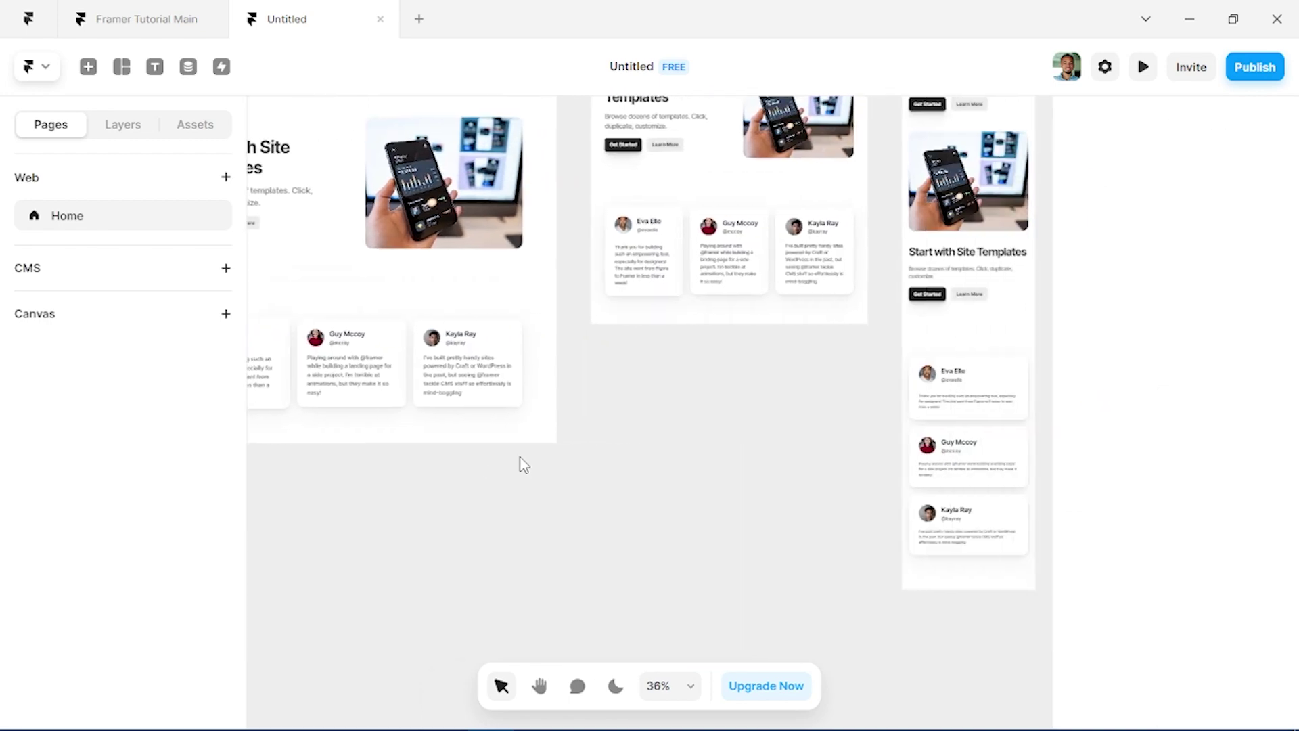
pyautogui.hscroll(-3, 521, 457)
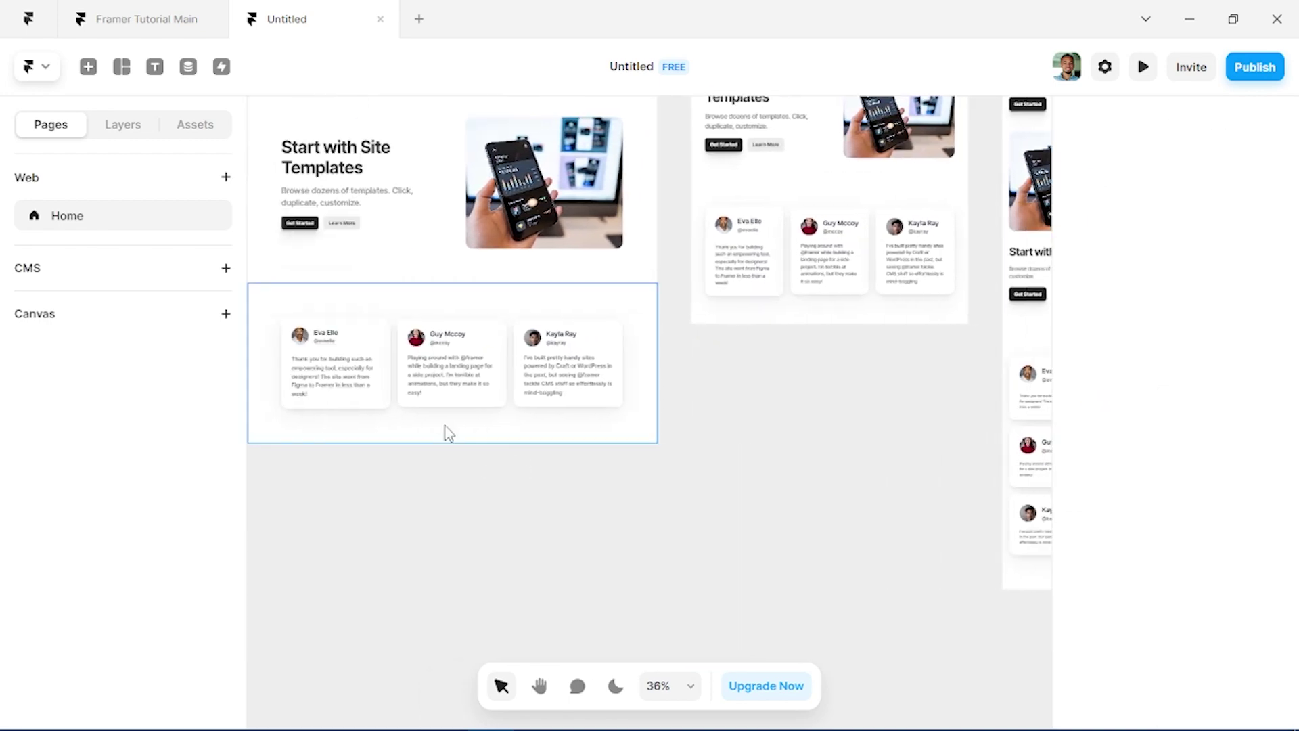
pyautogui.click(136, 18)
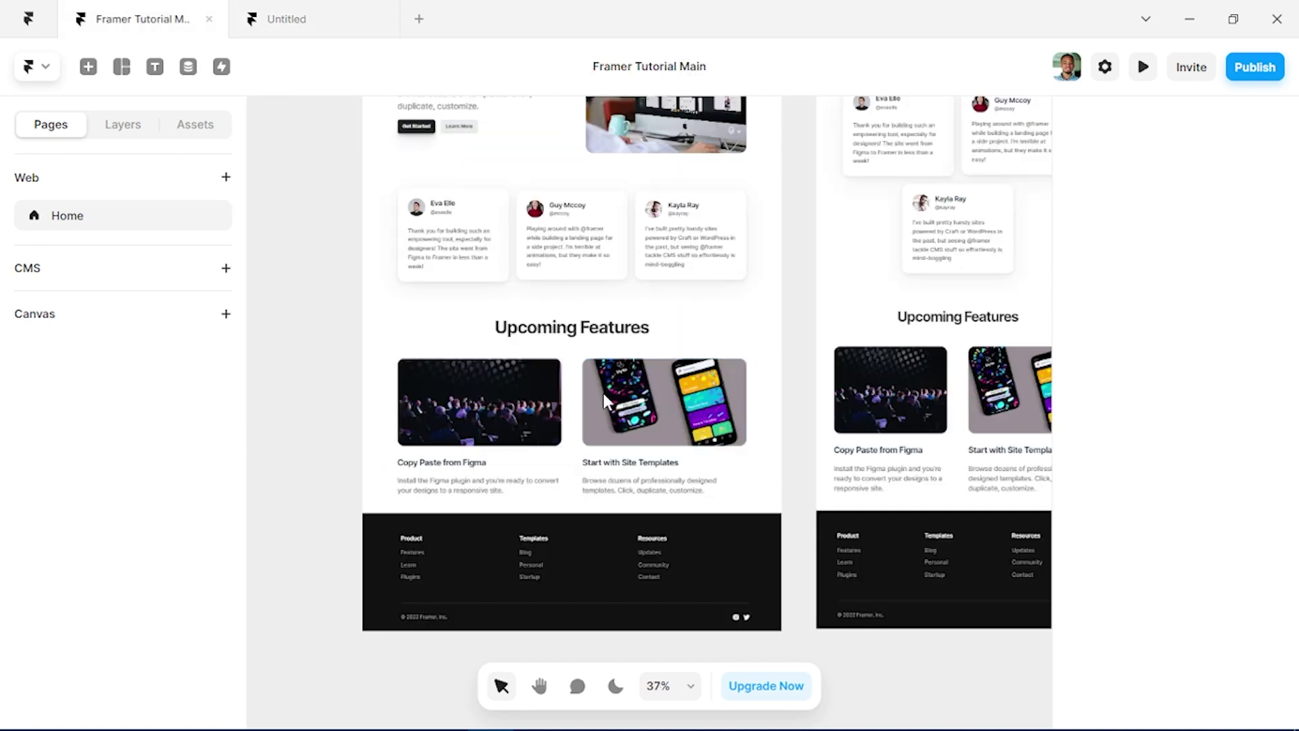
pyautogui.scroll(-4, 632, 445)
pyautogui.scroll(1, 647, 264)
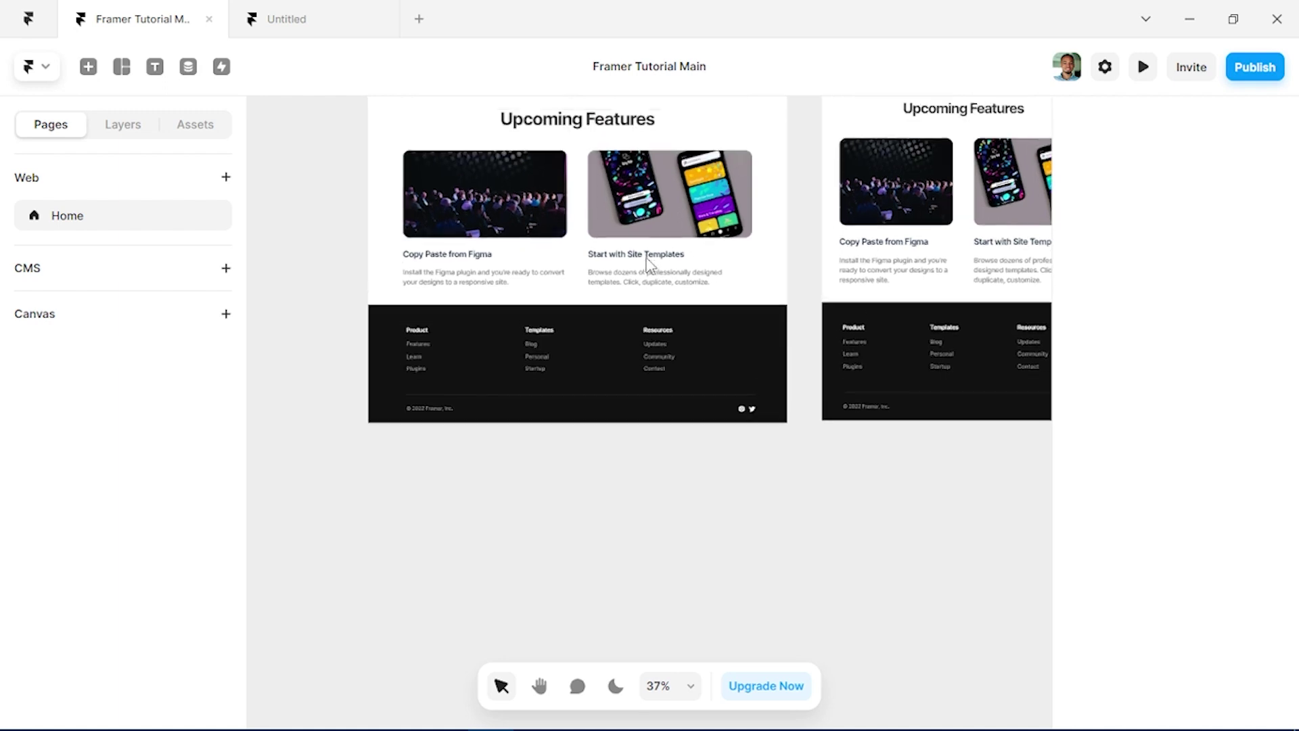
# Step: Return to the Untitled project and insert the Templates section below the testimonials on the Desktop page
pyautogui.click(296, 28)
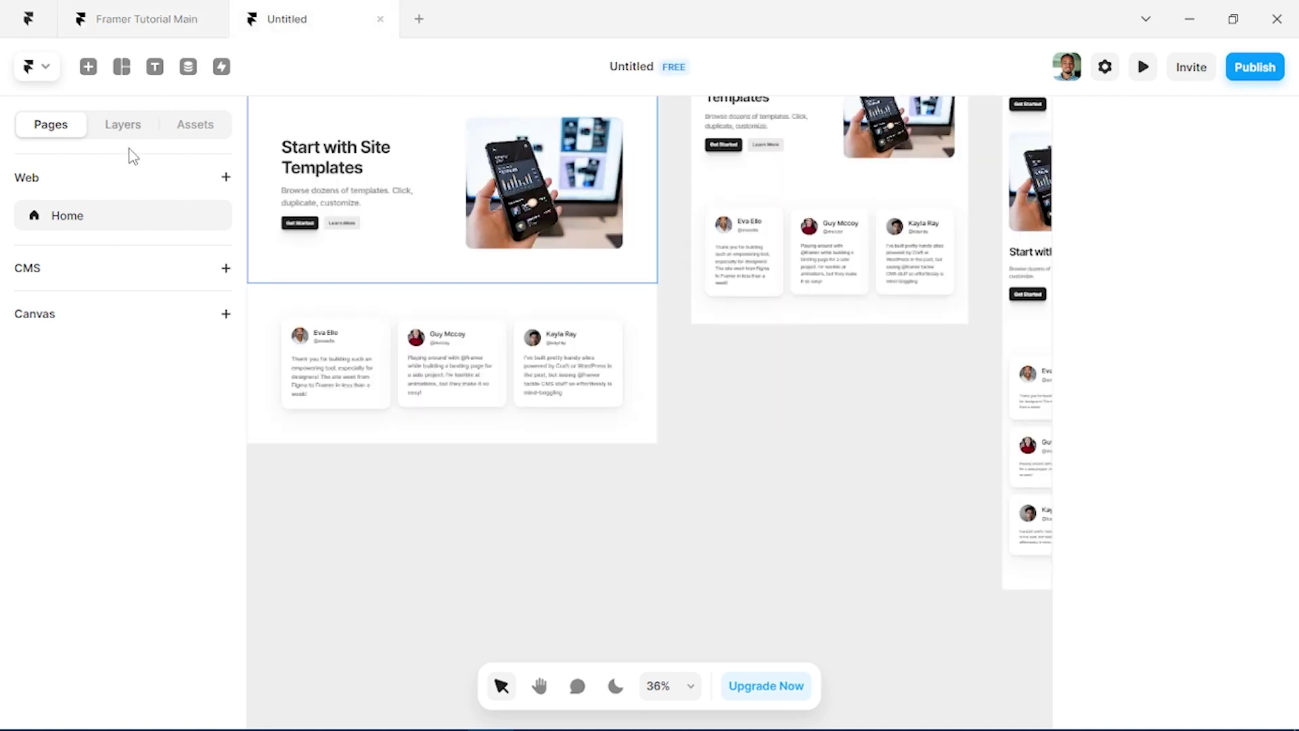
pyautogui.press('i')
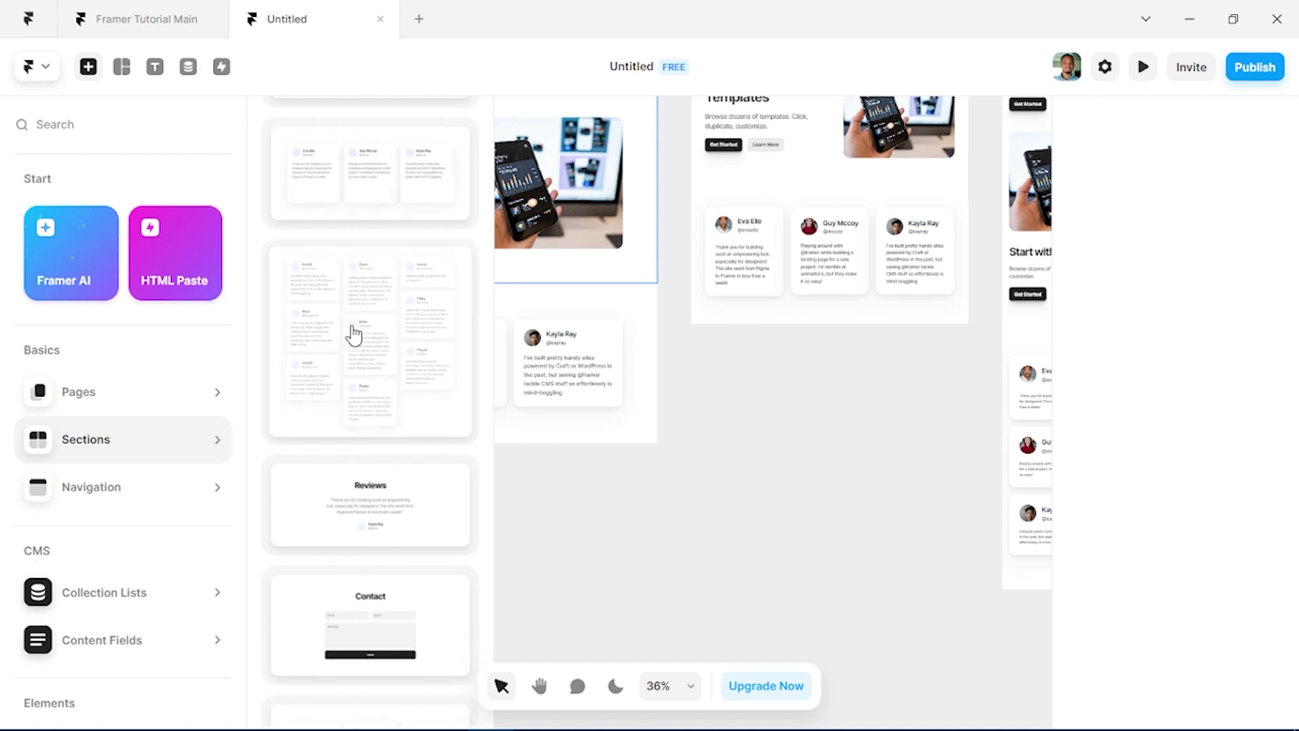
pyautogui.scroll(-6, 353, 334)
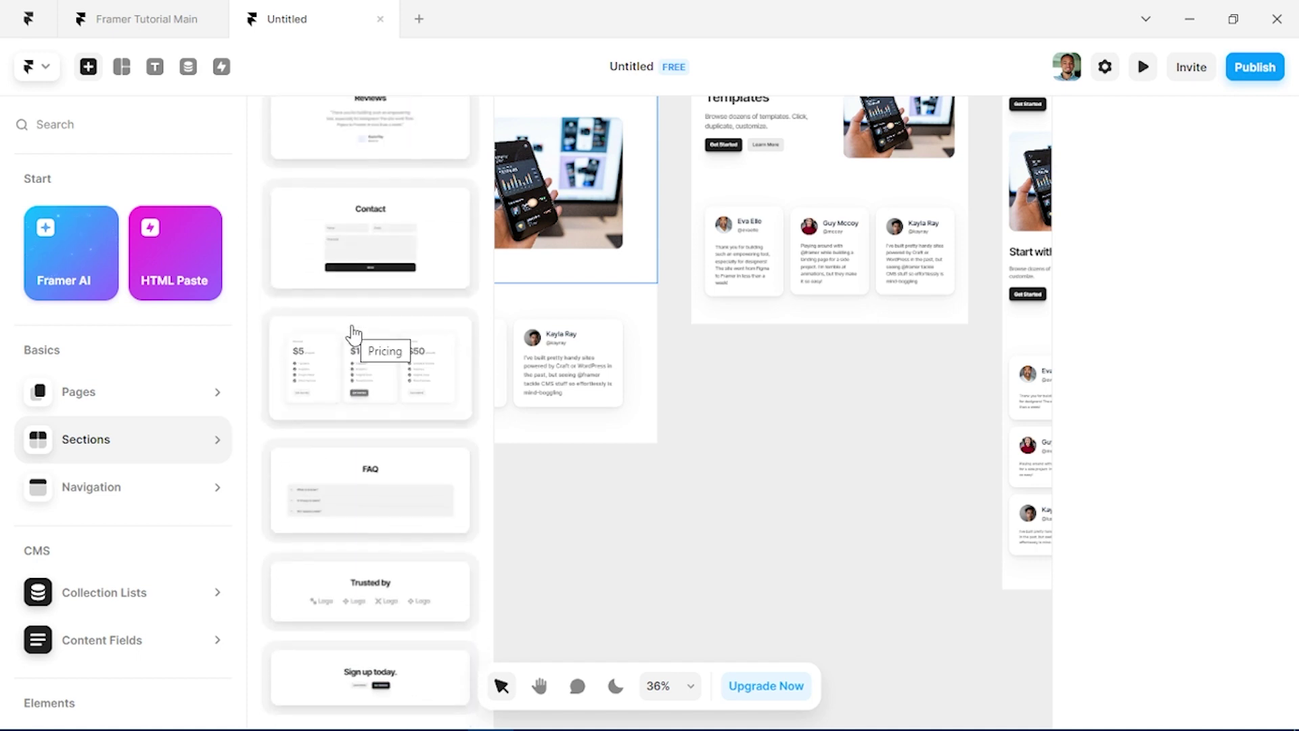
pyautogui.scroll(15, 353, 335)
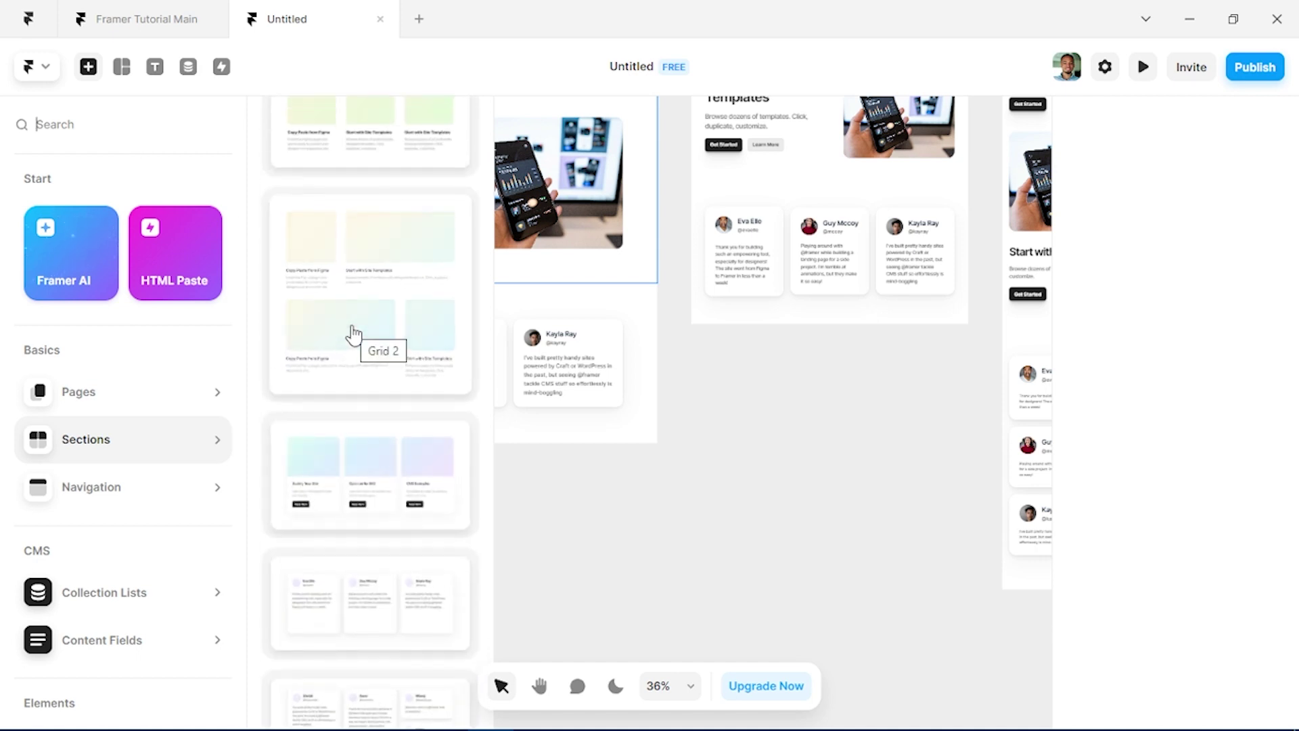
pyautogui.scroll(4, 353, 335)
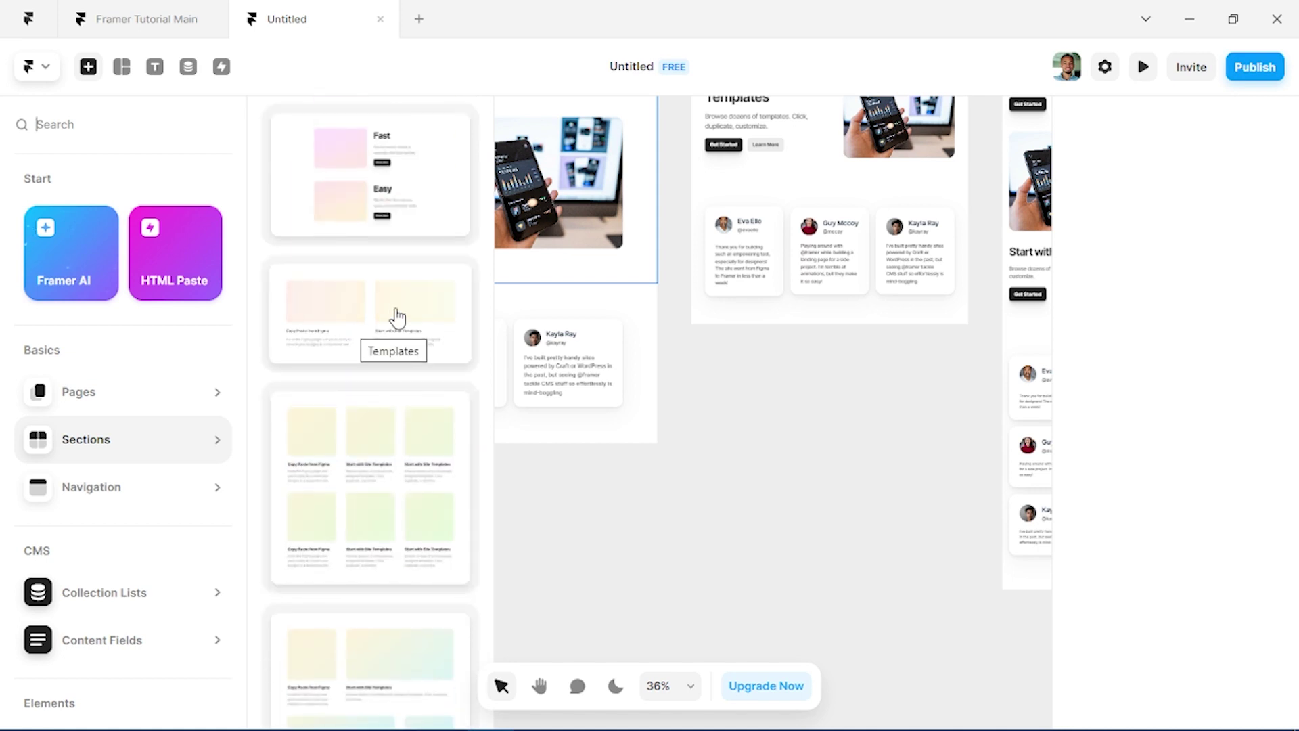
pyautogui.moveTo(382, 315); pyautogui.dragTo(551, 449)
pyautogui.scroll(-3, 284, 536)
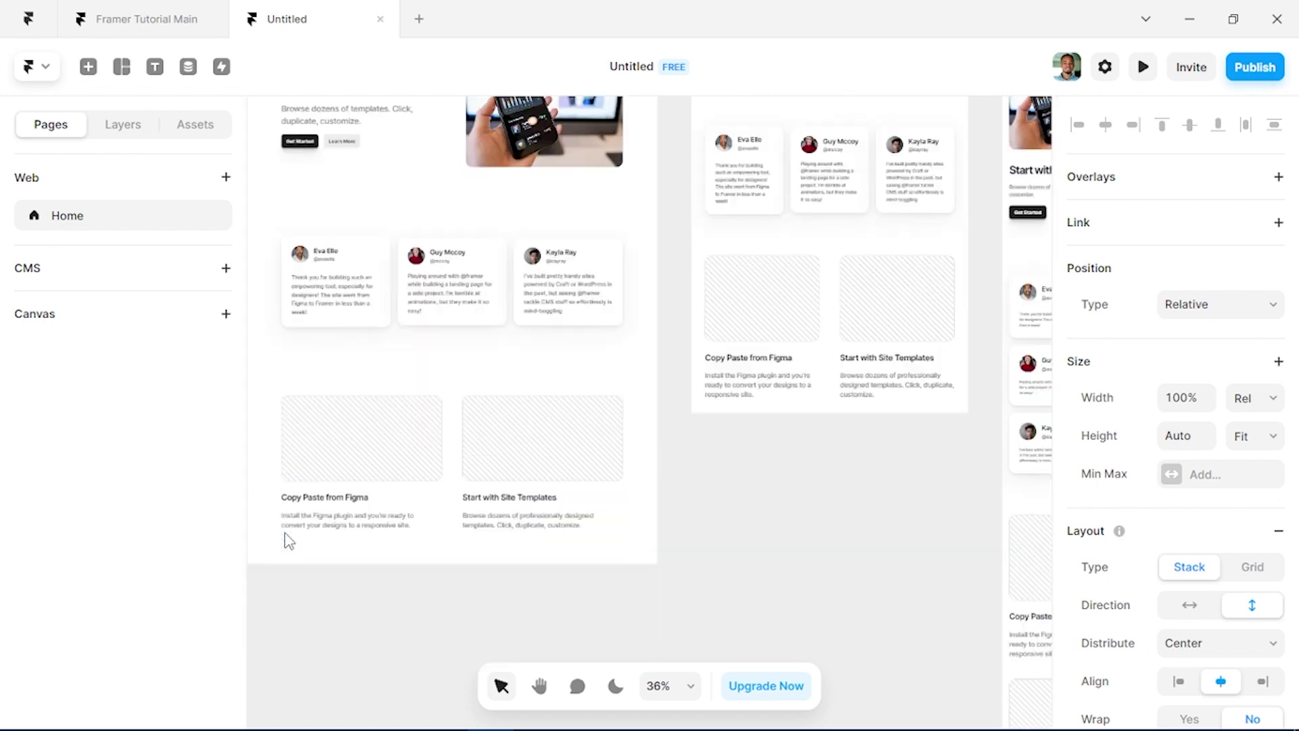
# Step: Add a center-aligned "Upcoming Features" title in the Heading 1 style above the two cards of the new section
pyautogui.scroll(2, 412, 368)
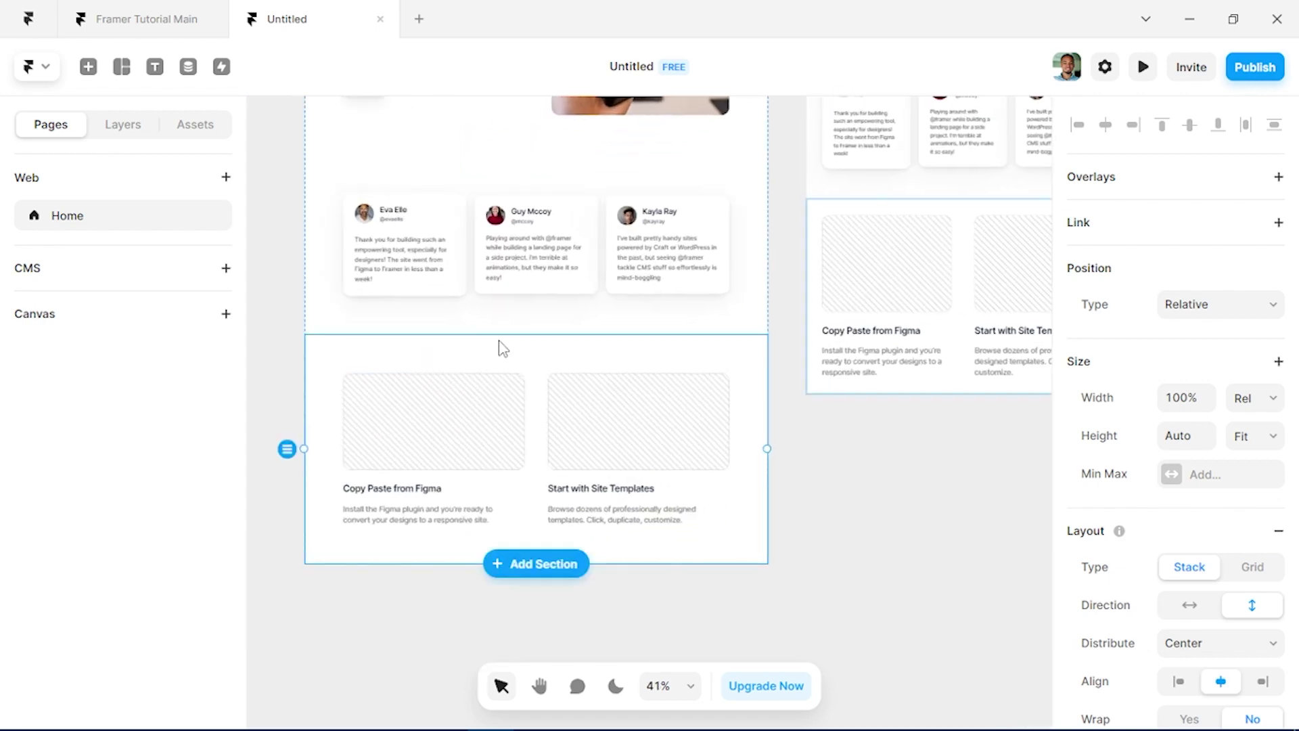
pyautogui.press('t')
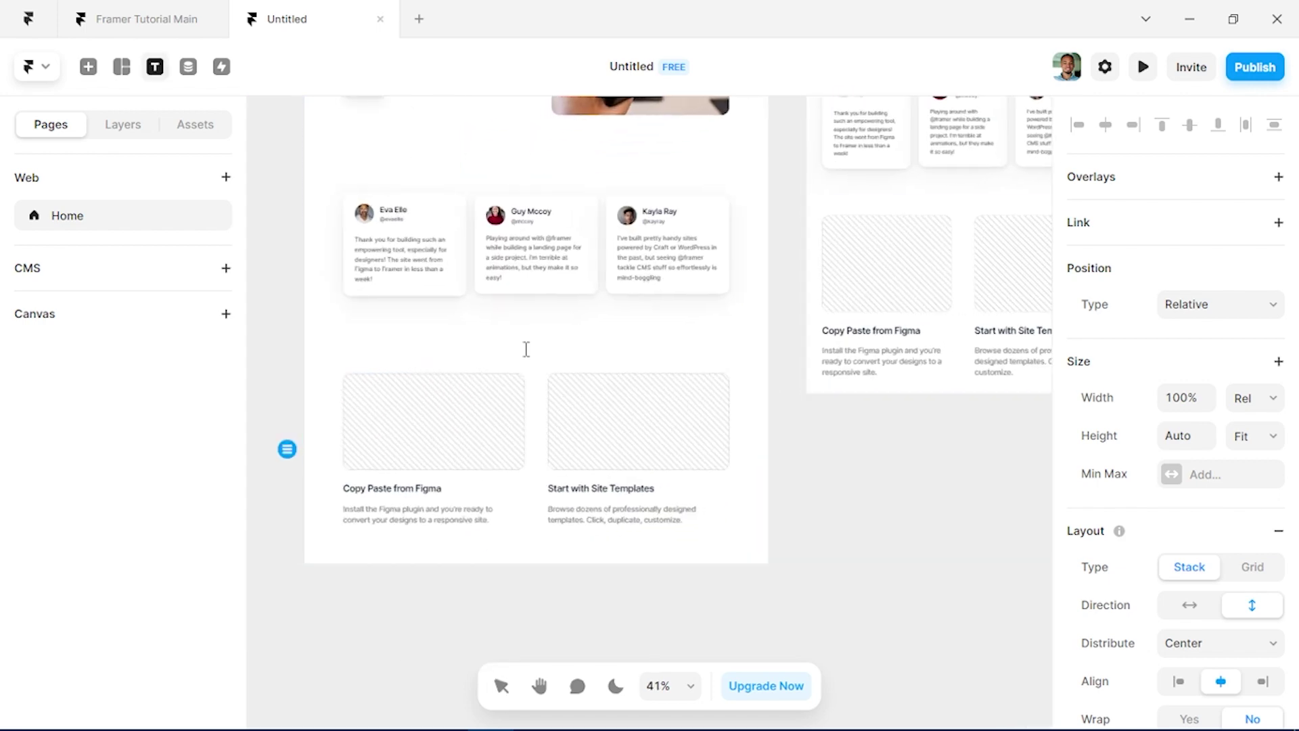
pyautogui.click(489, 349)
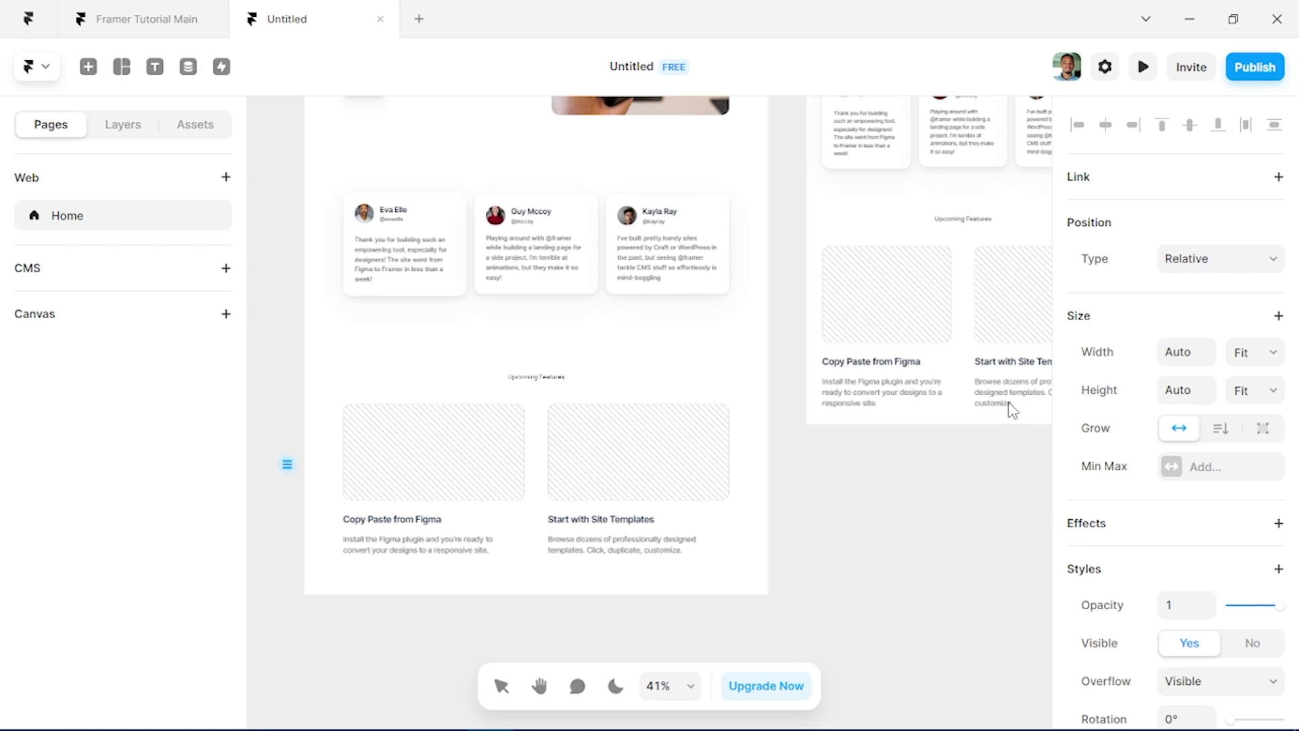
pyautogui.scroll(-5, 1126, 588)
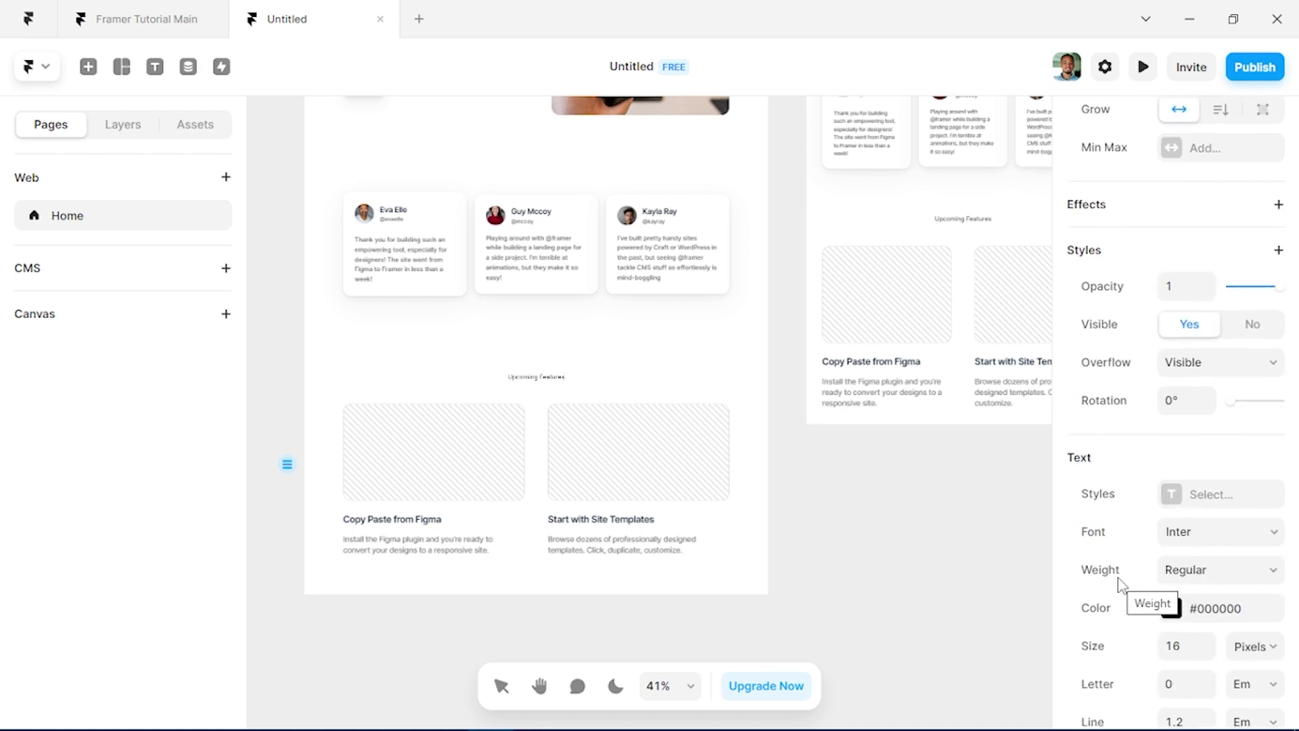
pyautogui.click(1209, 501)
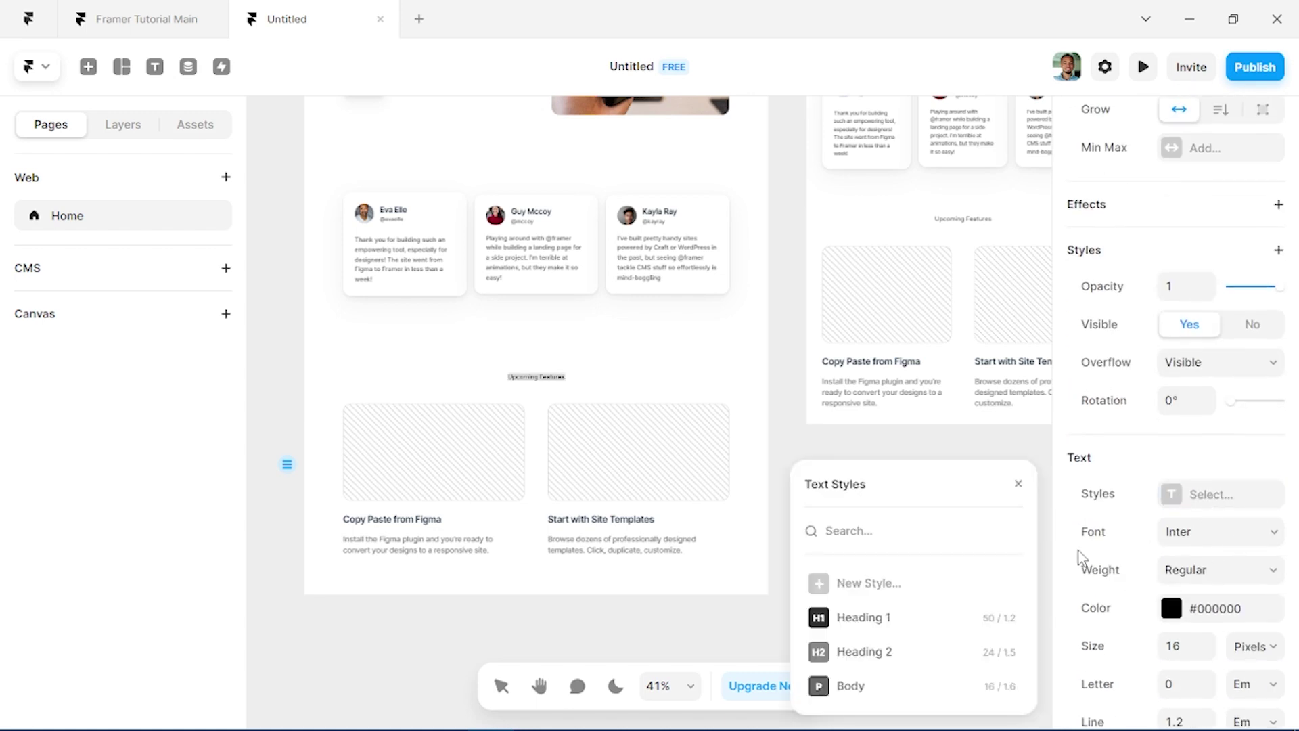
pyautogui.click(885, 621)
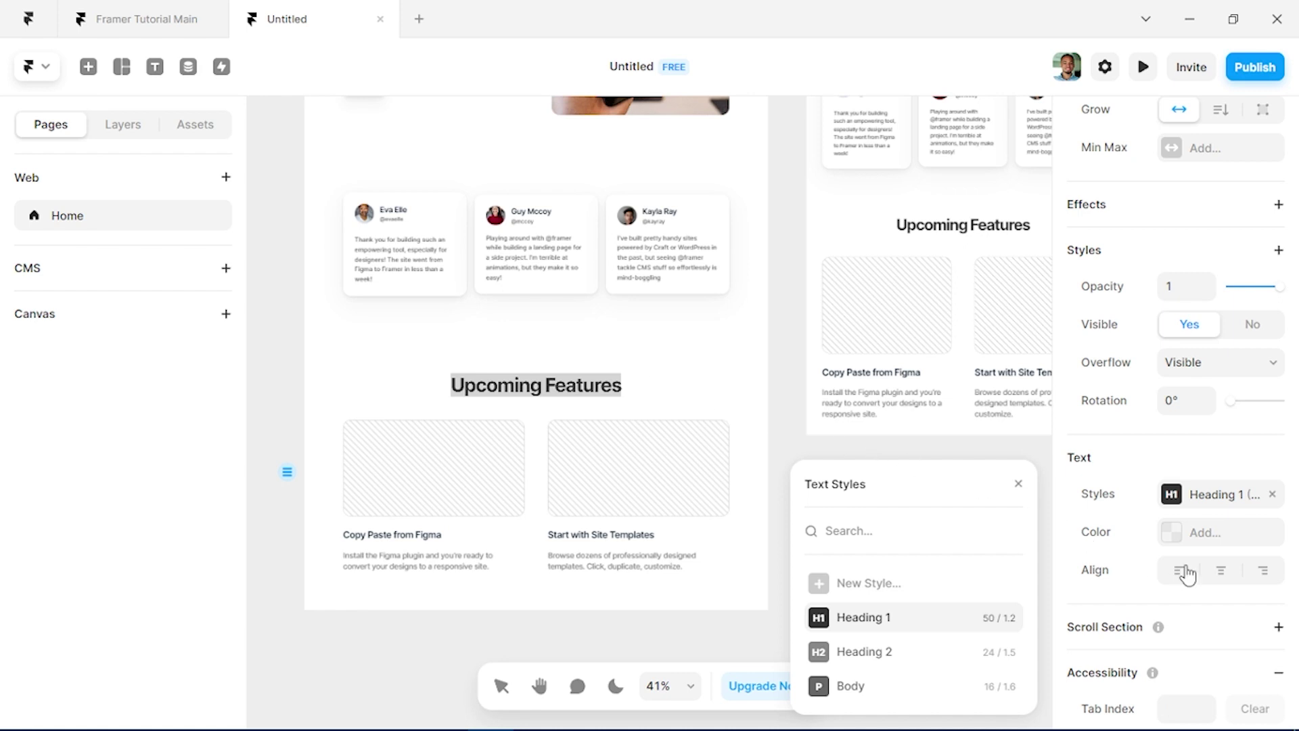
pyautogui.click(1216, 580)
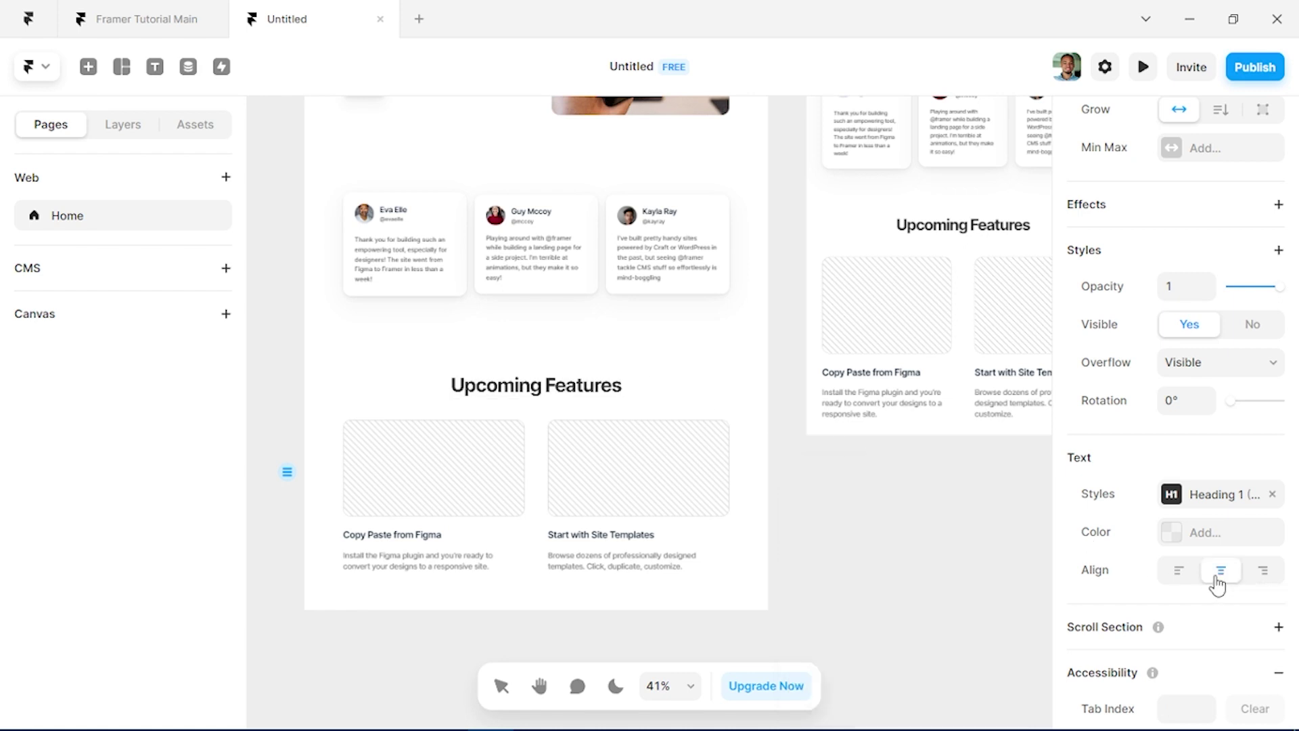
# Step: Search Unsplash for "user interface" and fill the Copy Paste from Figma card's image with the photo of the desktop monitor
pyautogui.scroll(-3, 529, 441)
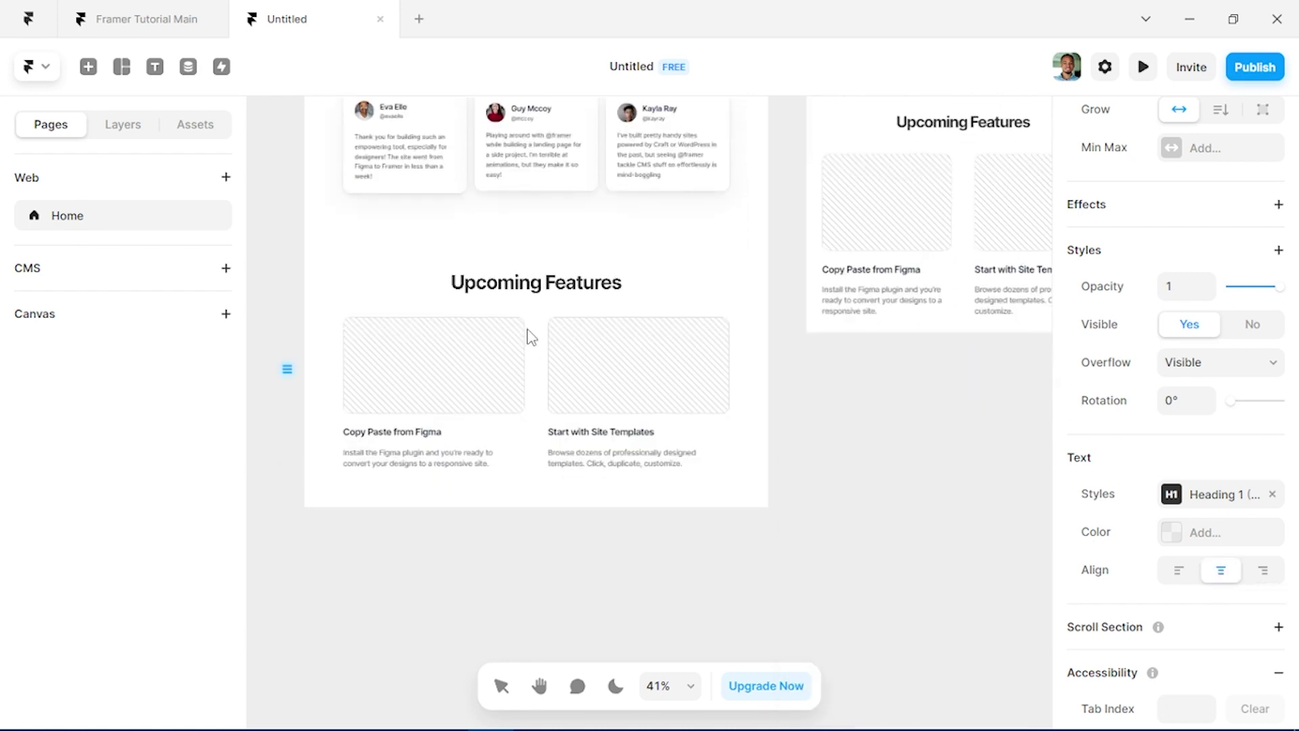
pyautogui.scroll(1, 531, 337)
pyautogui.click(444, 366)
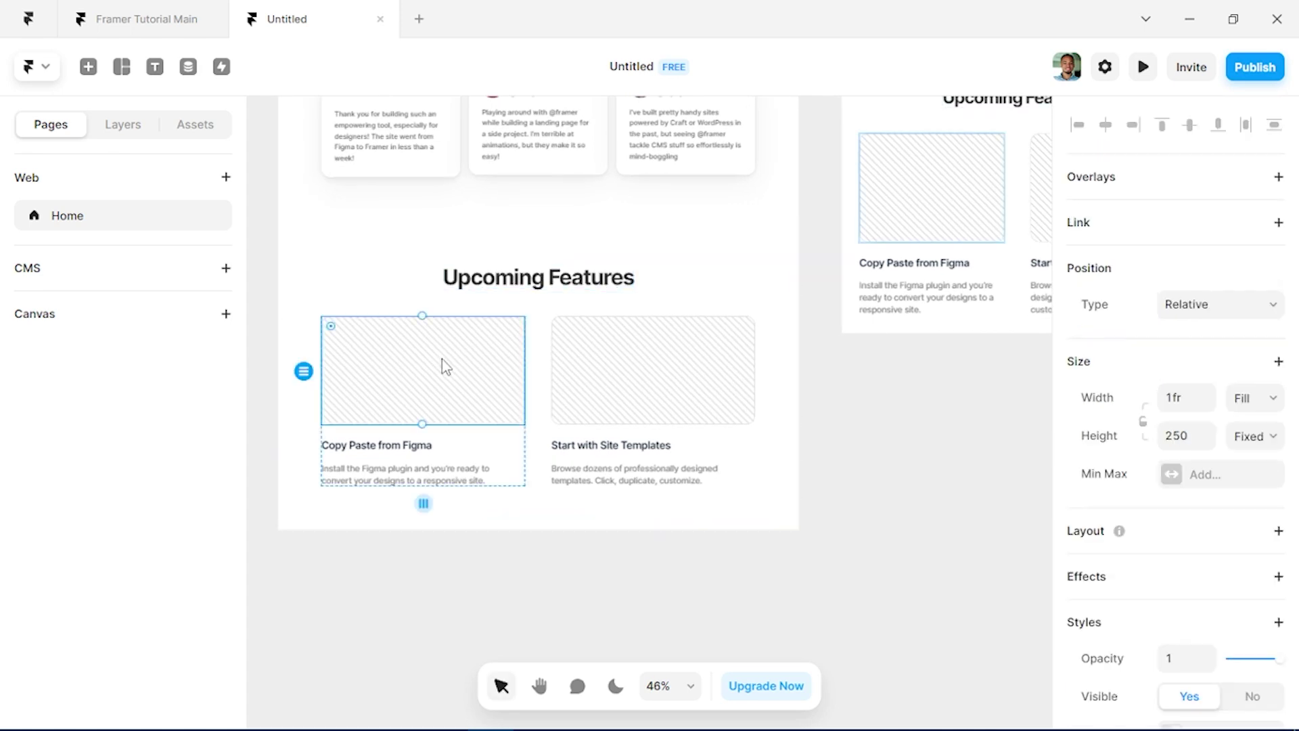
pyautogui.doubleClick(443, 366)
pyautogui.click(984, 512)
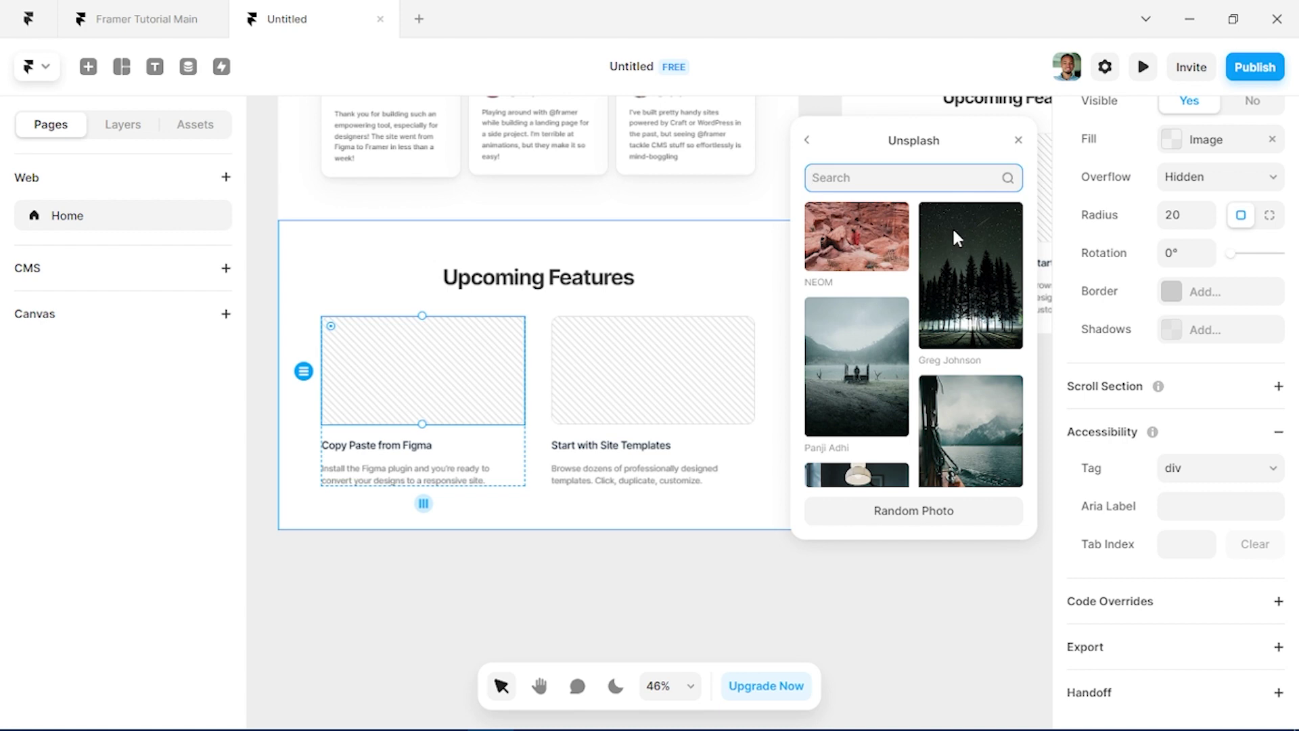
pyautogui.write('user interf')
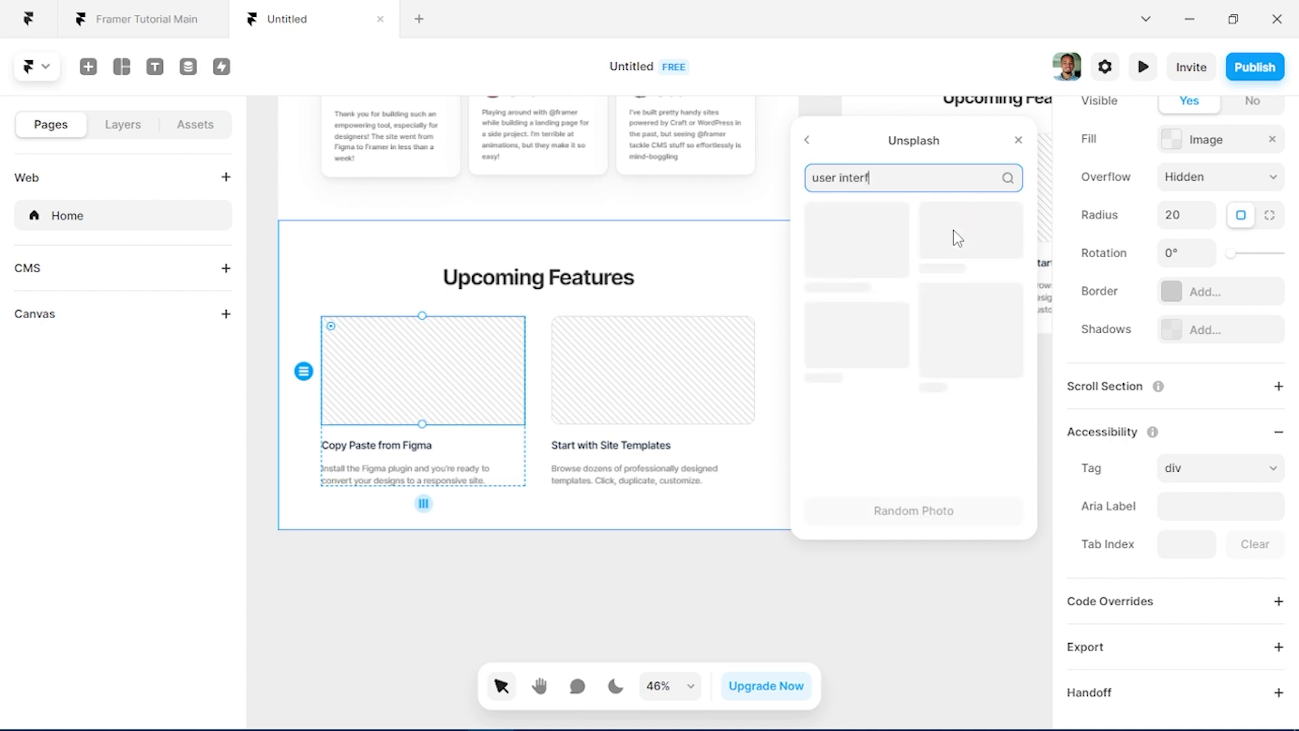
pyautogui.write('ace')
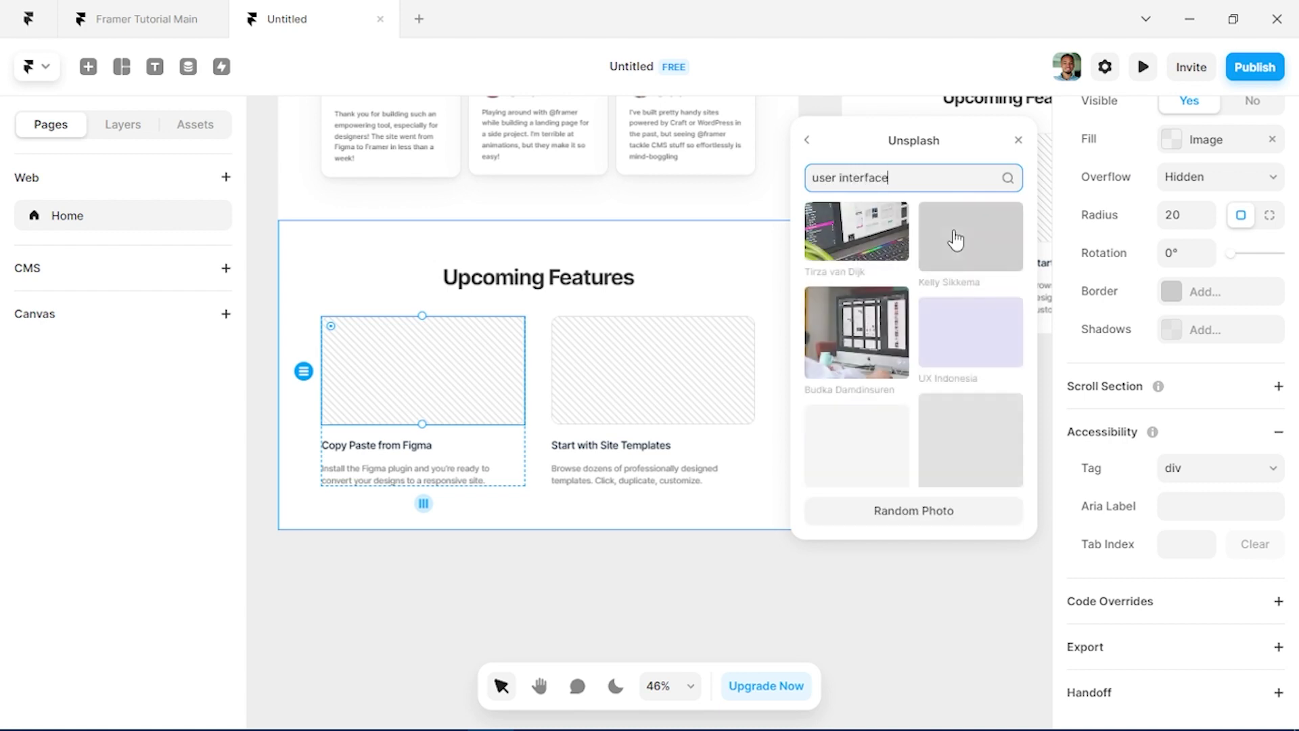
pyautogui.click(867, 331)
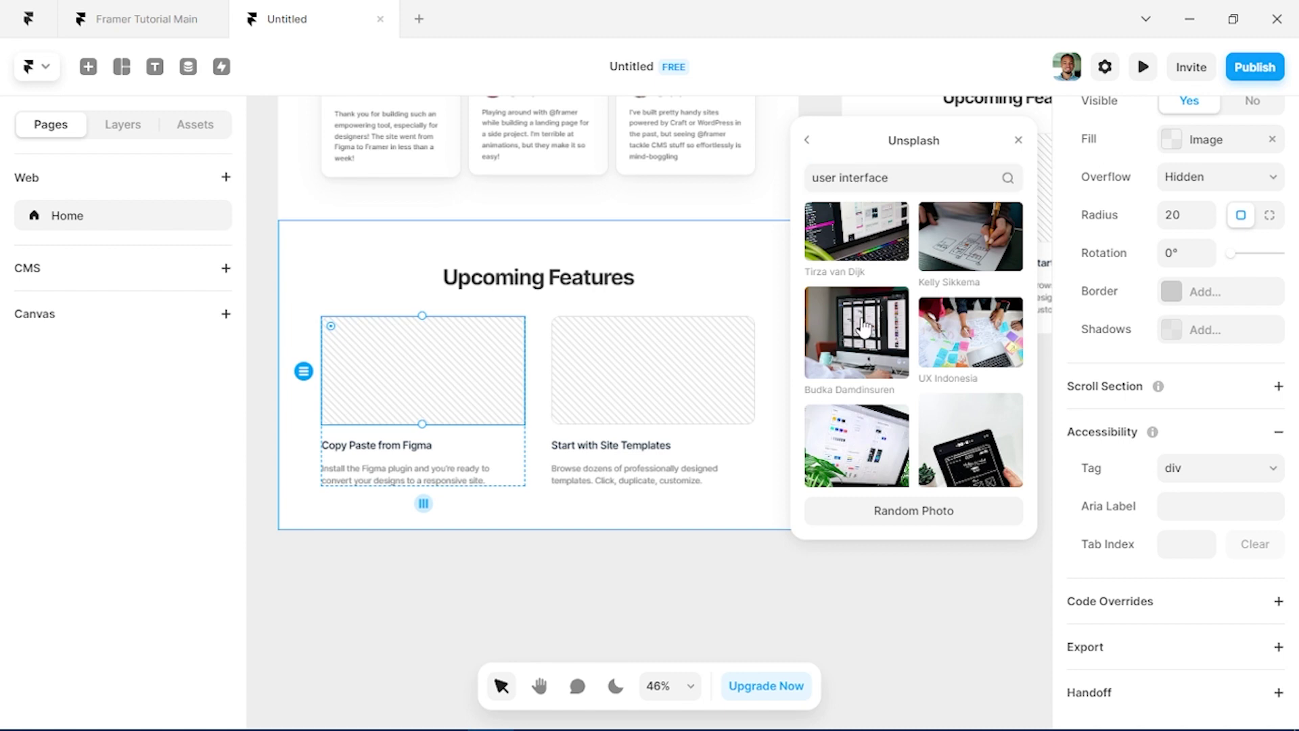
# Step: Fill the Start with Site Templates card's image with the Unsplash photo of two phones on a grey background
pyautogui.click(631, 374)
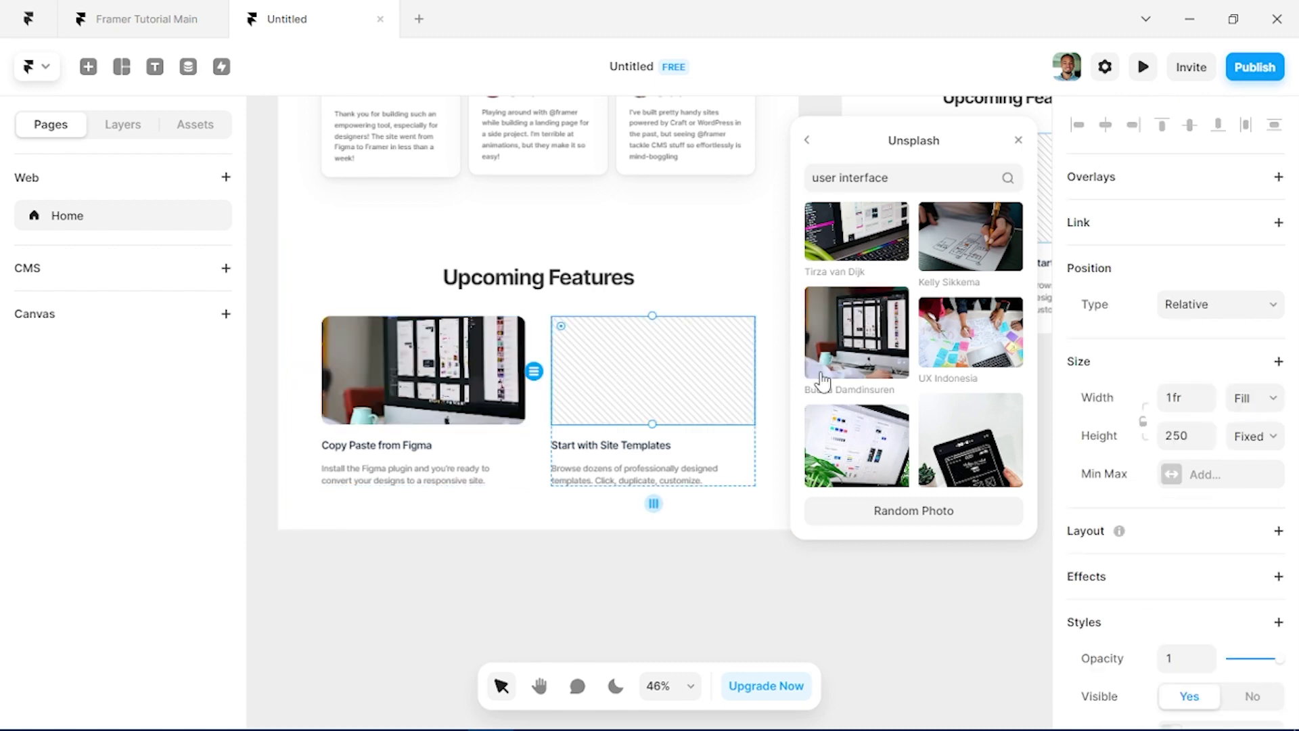
pyautogui.scroll(-3, 856, 379)
pyautogui.click(855, 421)
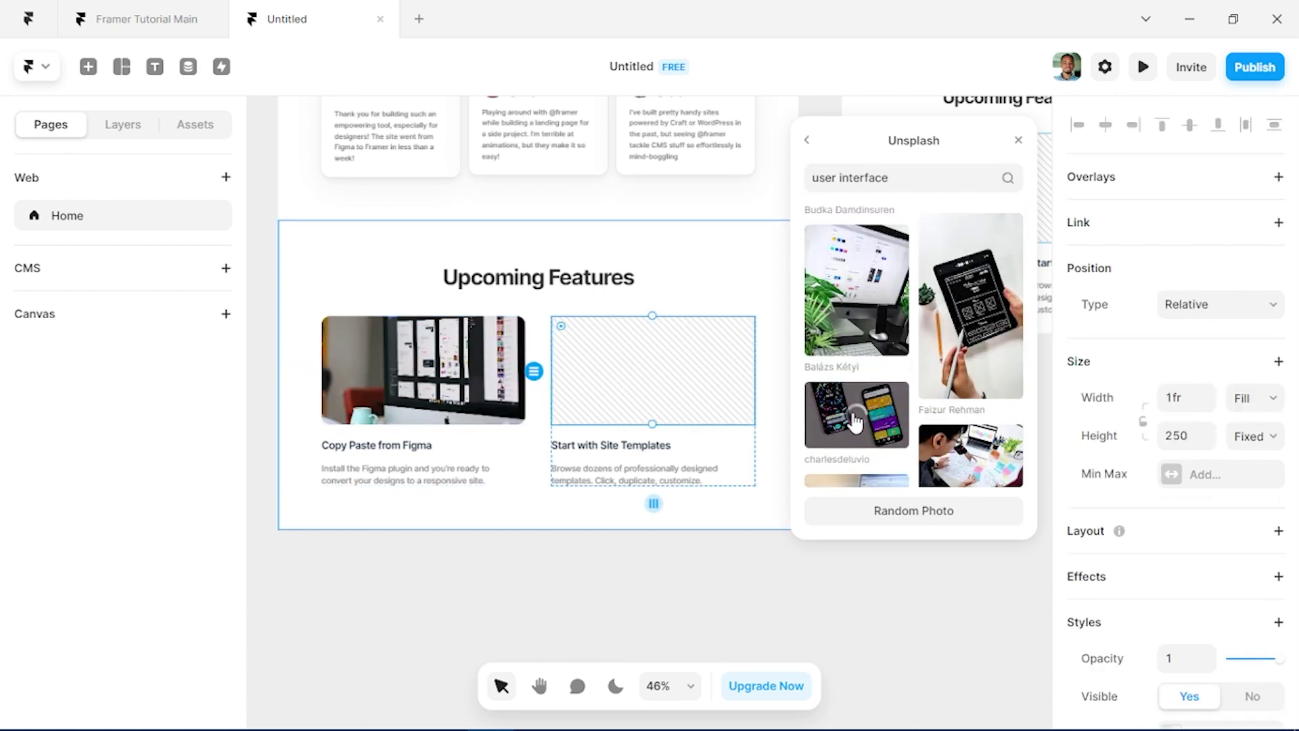
pyautogui.click(660, 587)
# Step: Set the width of the Copy Paste from Figma card's title and description to Fill
pyautogui.scroll(-2, 612, 476)
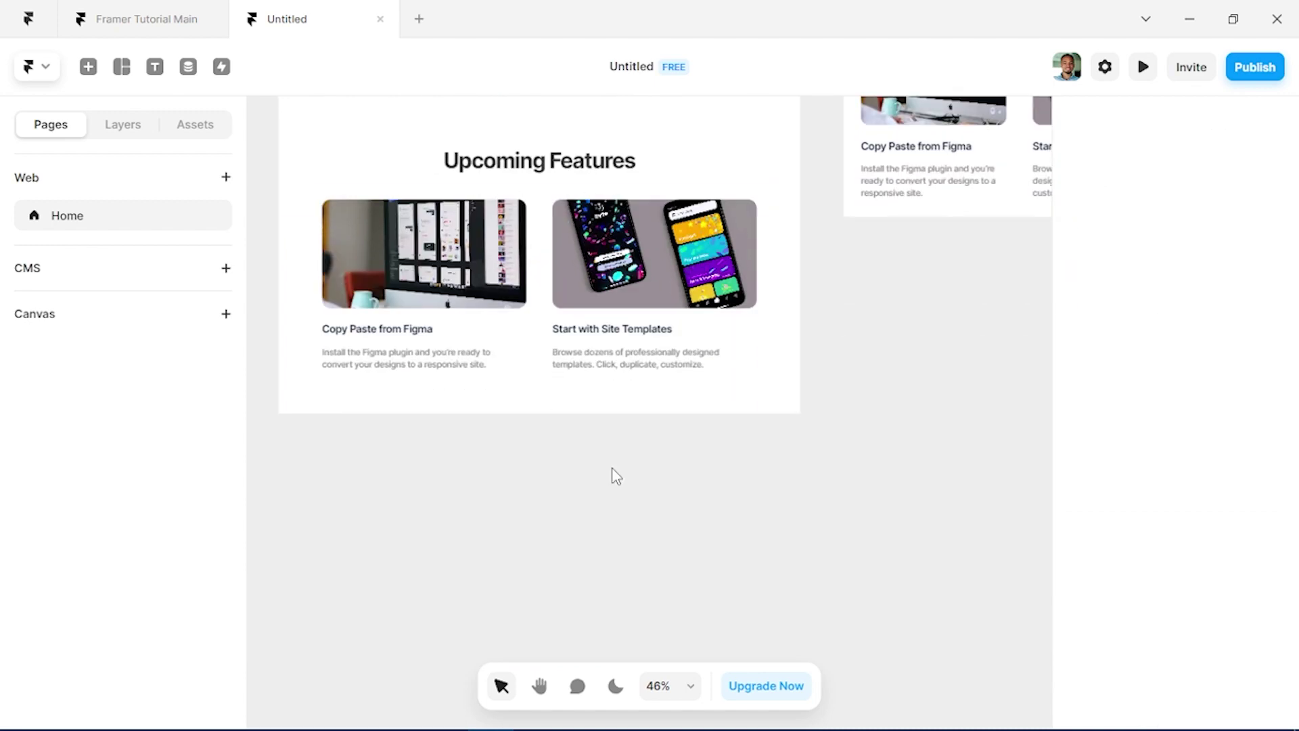
pyautogui.click(365, 332)
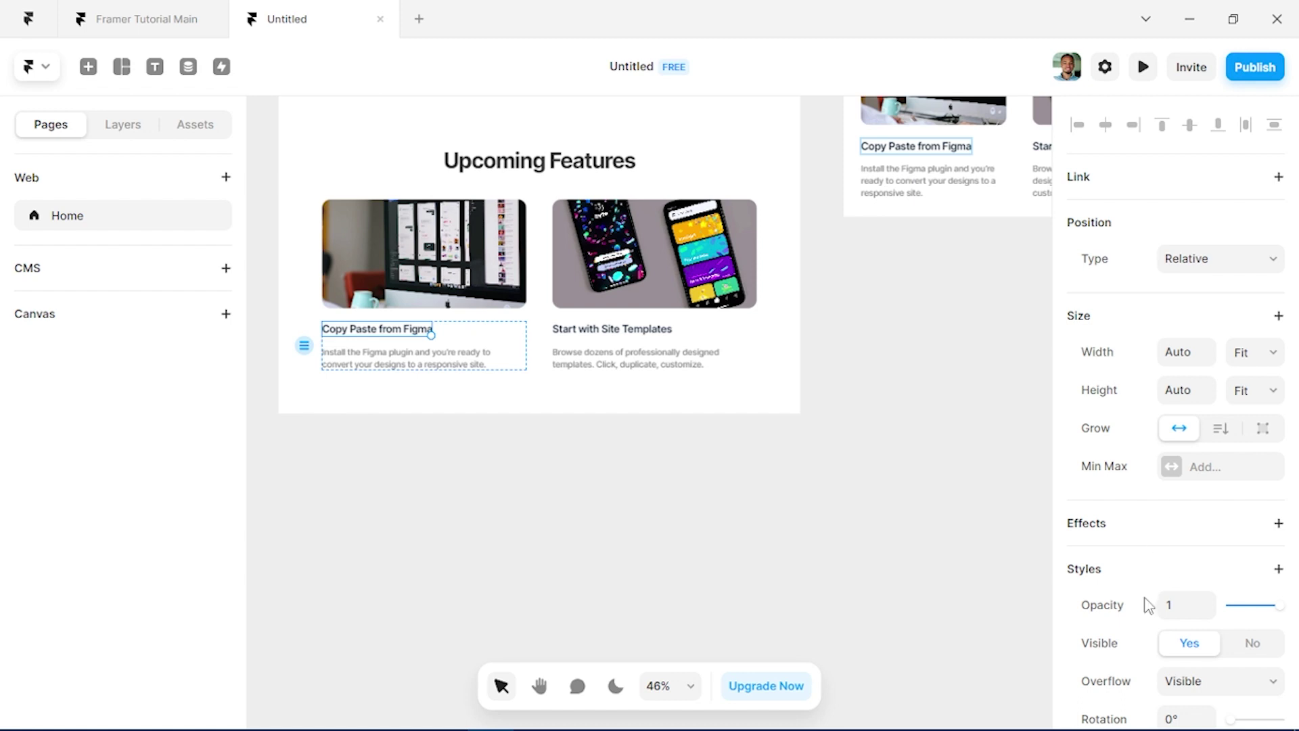
pyautogui.scroll(-3, 1148, 604)
pyautogui.scroll(-2, 1149, 604)
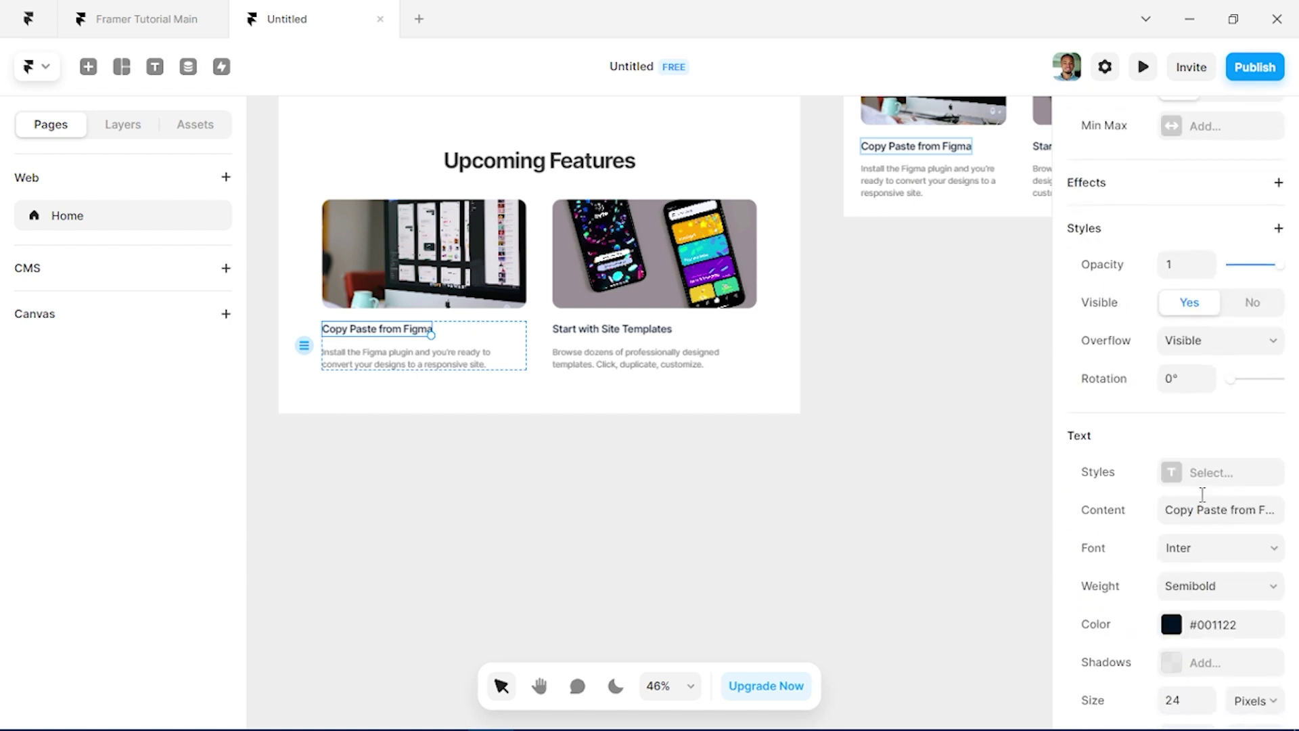
pyautogui.scroll(3, 1217, 362)
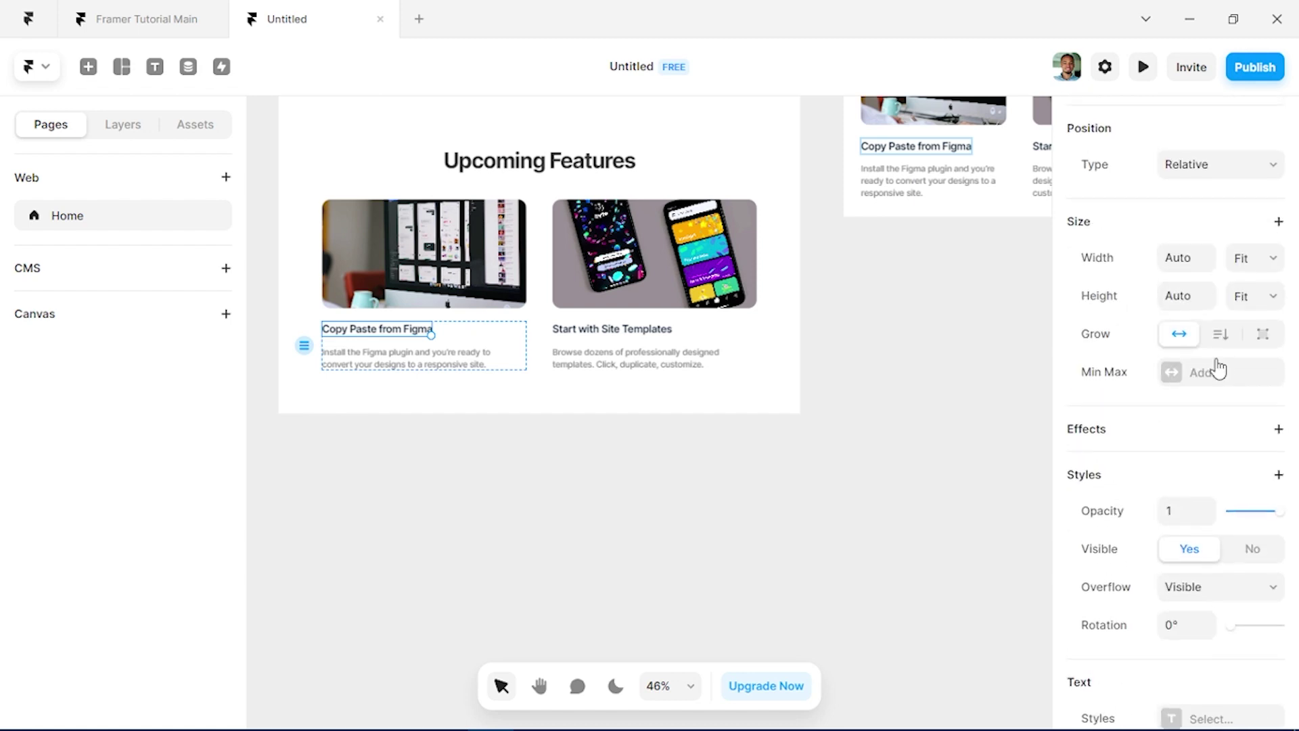
pyautogui.click(1260, 265)
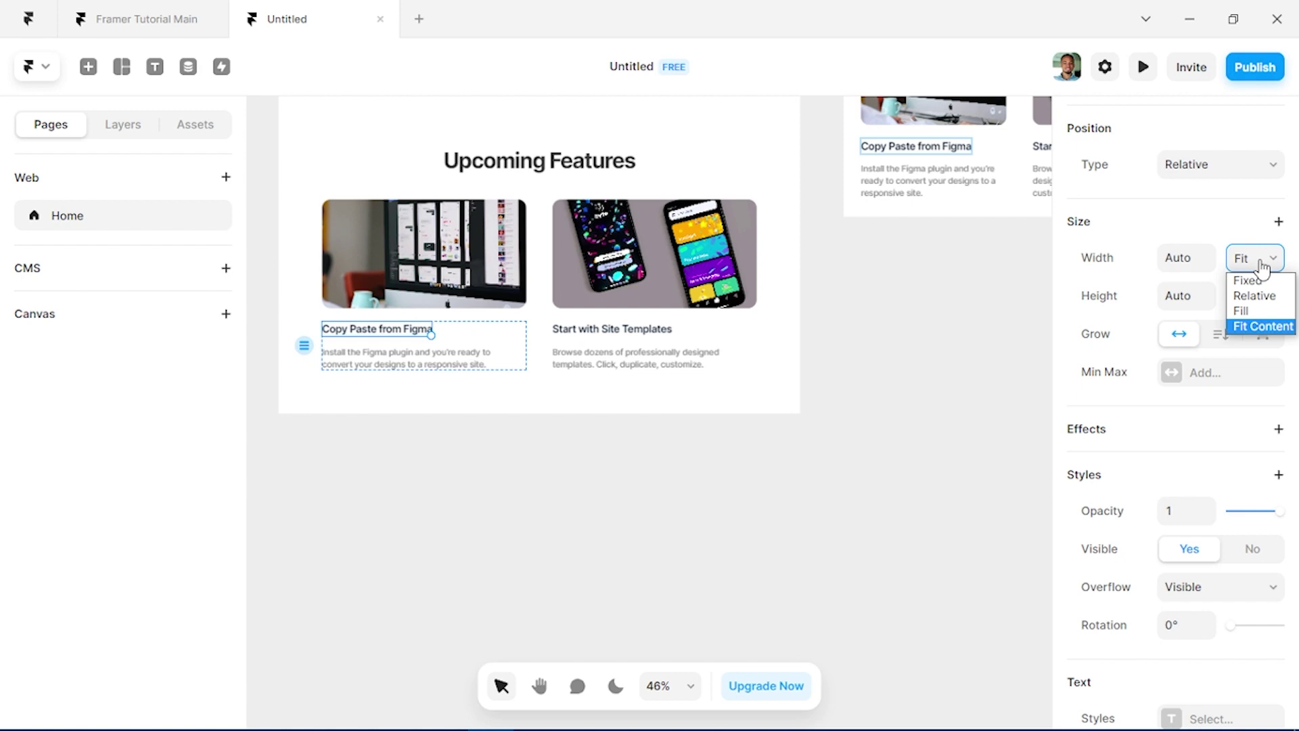
pyautogui.click(1249, 312)
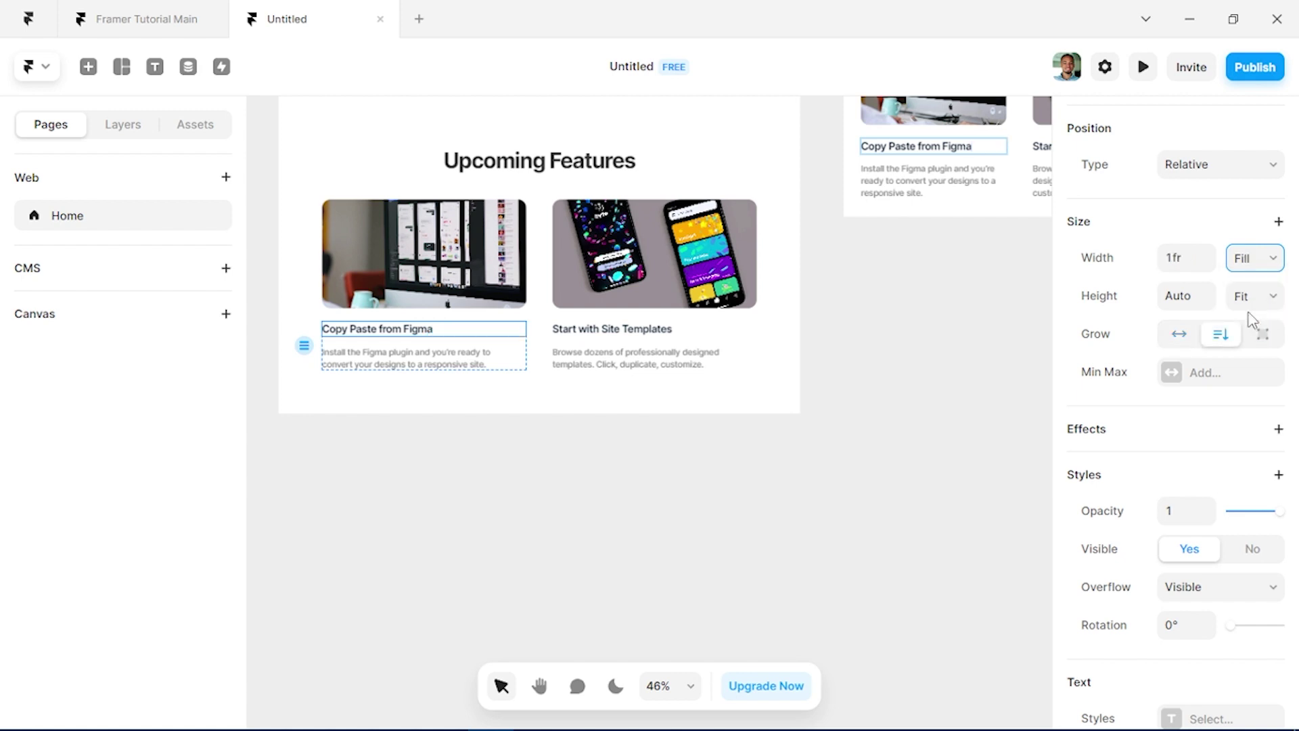
pyautogui.click(476, 366)
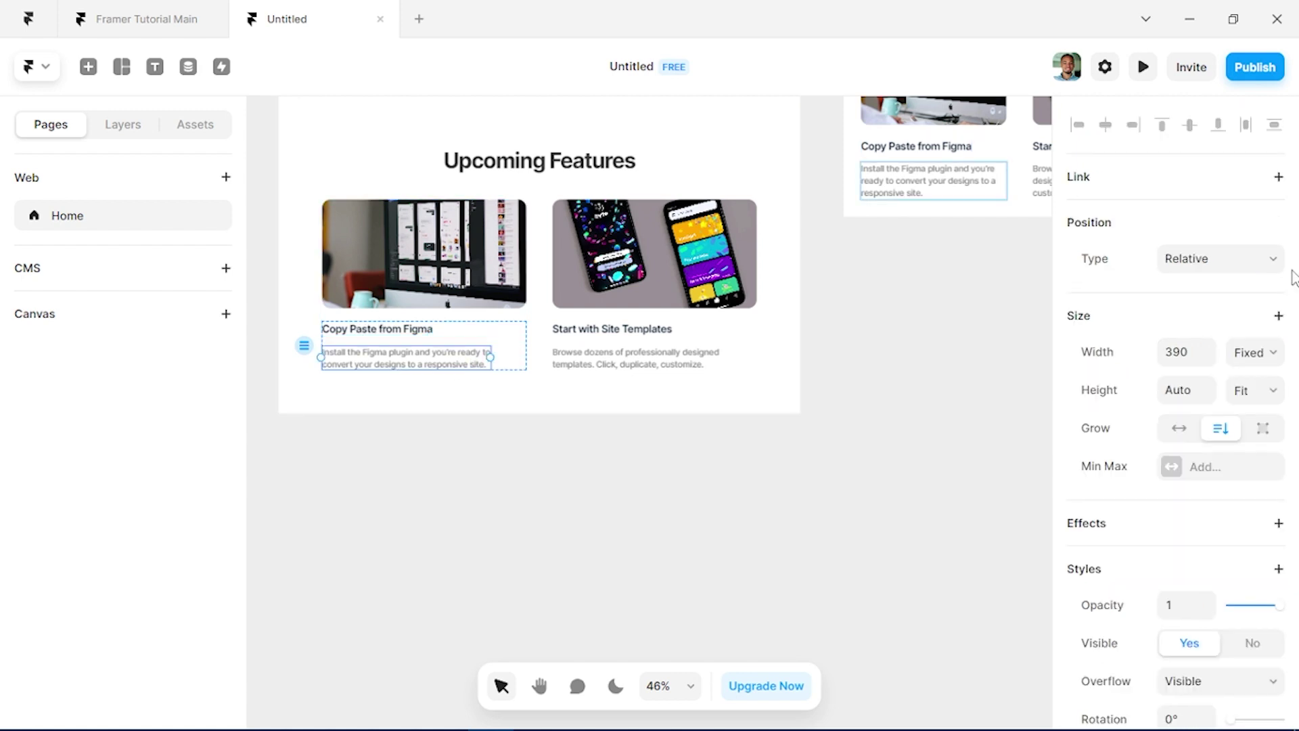
pyautogui.click(1265, 352)
pyautogui.click(1282, 406)
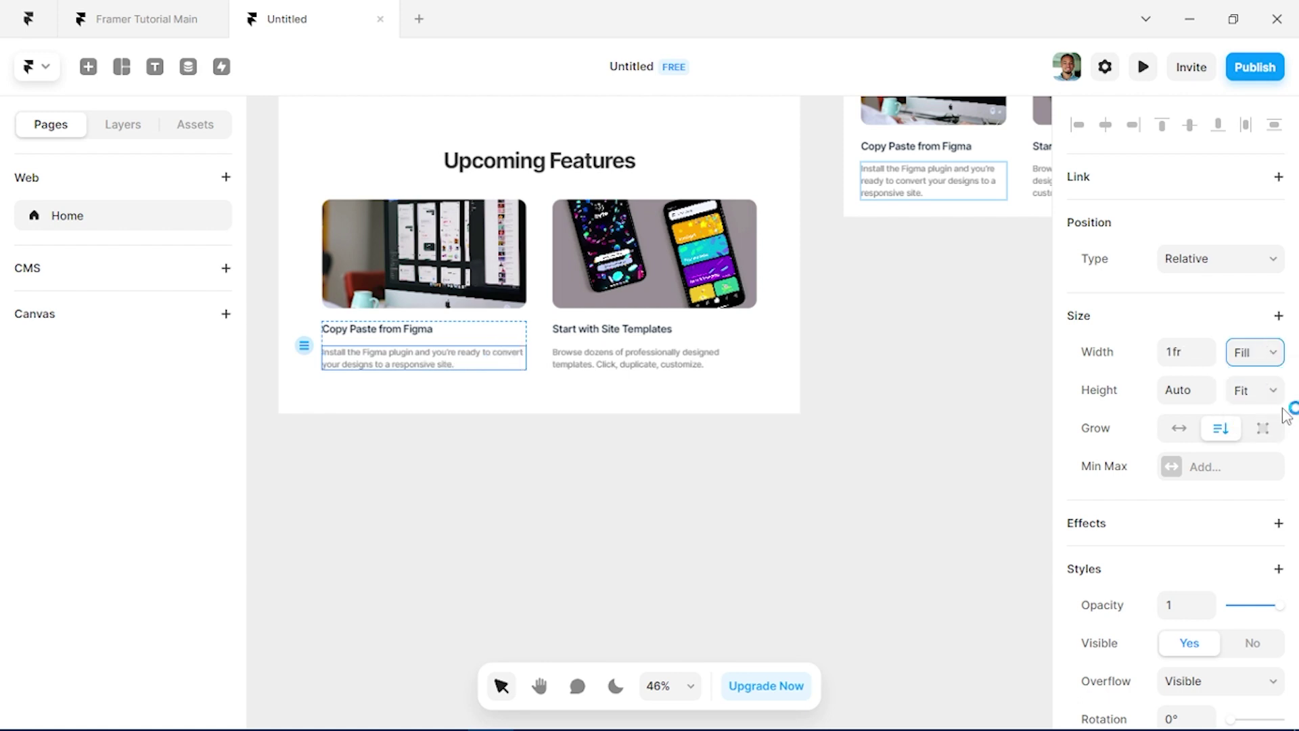
pyautogui.click(404, 332)
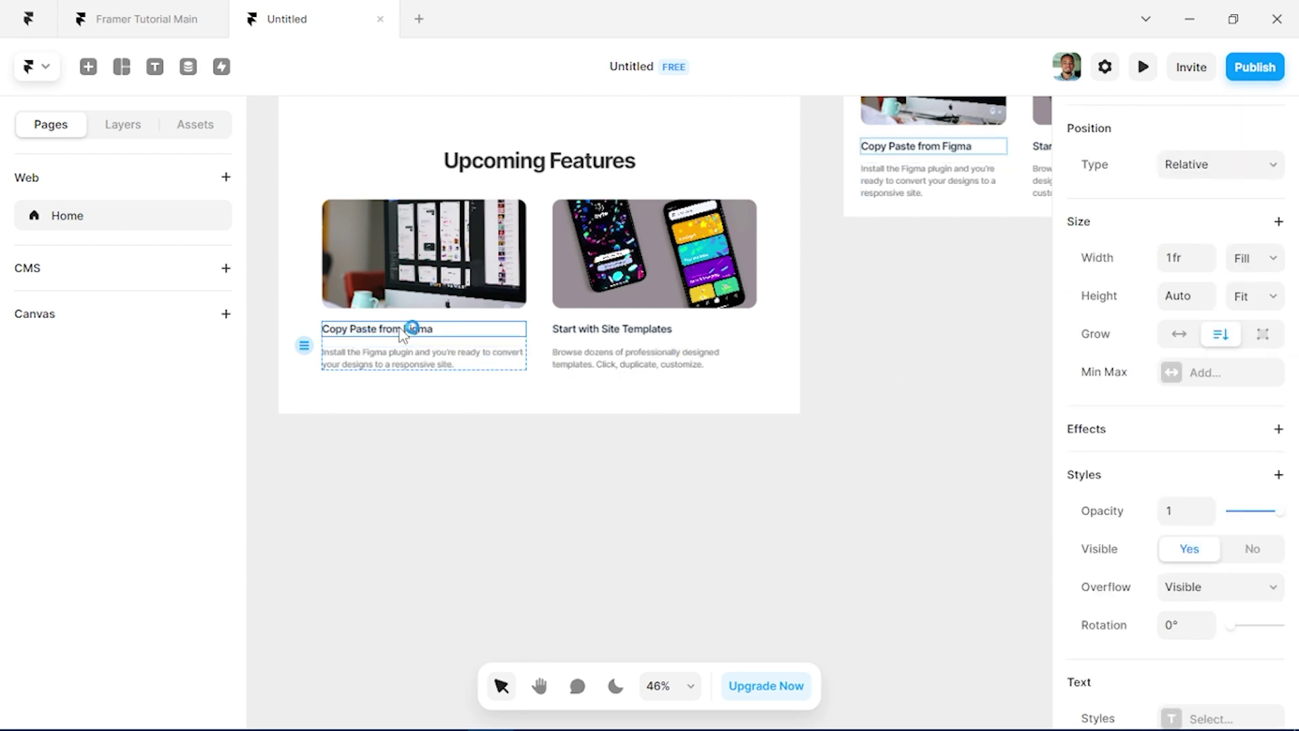
# Step: Set the width of the Start with Site Templates card's title and description to Fill
pyautogui.click(652, 332)
pyautogui.click(1268, 359)
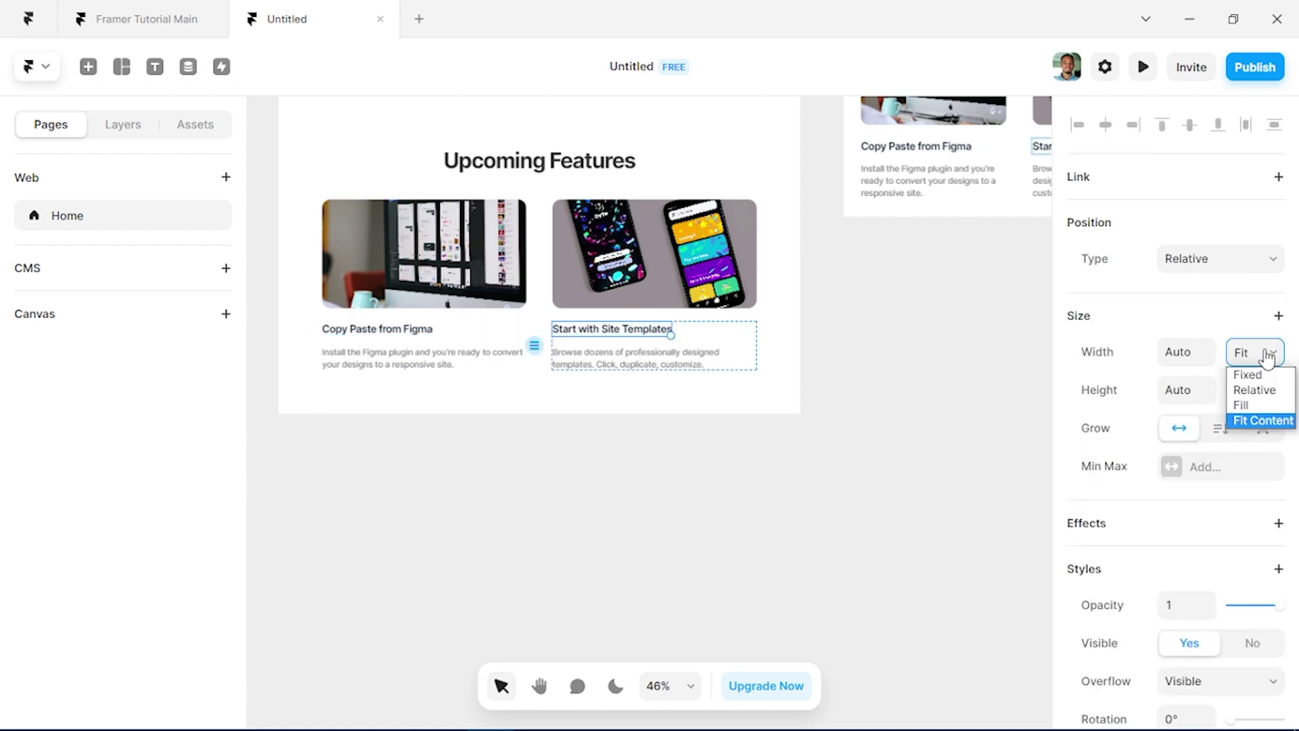
pyautogui.click(1251, 405)
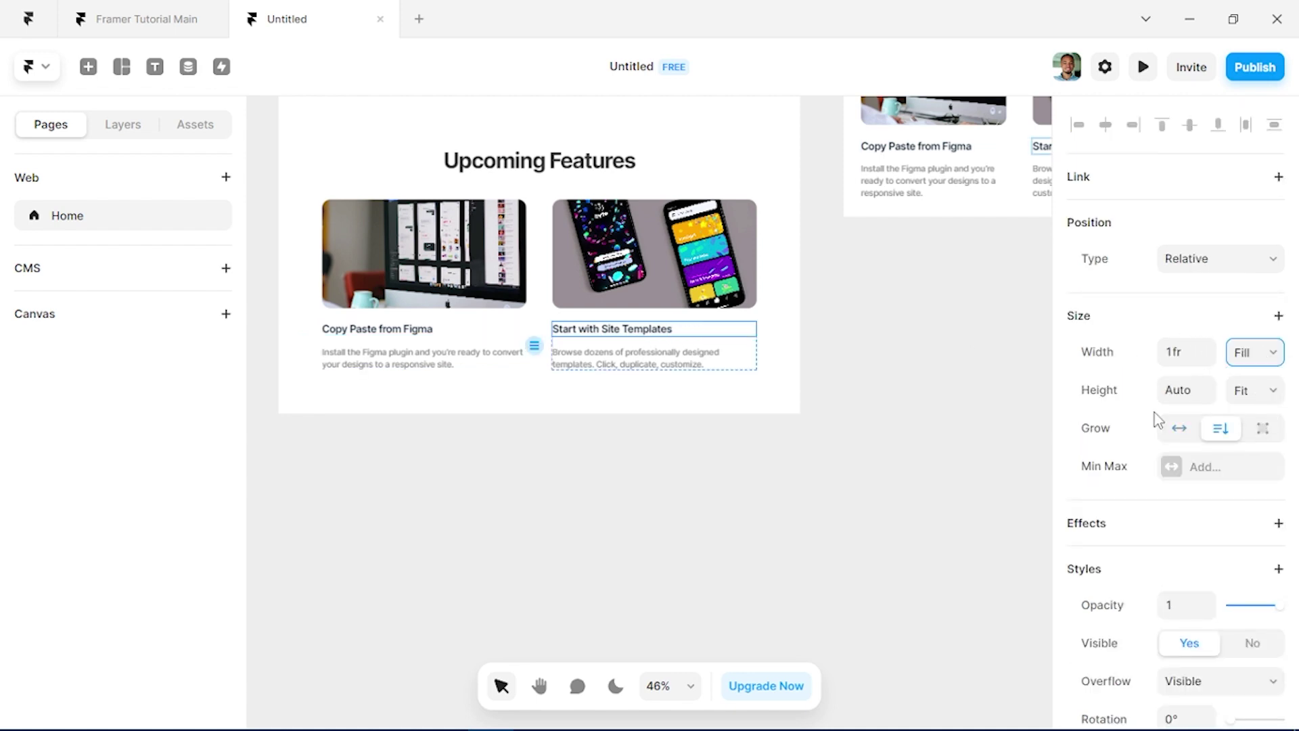
pyautogui.click(669, 367)
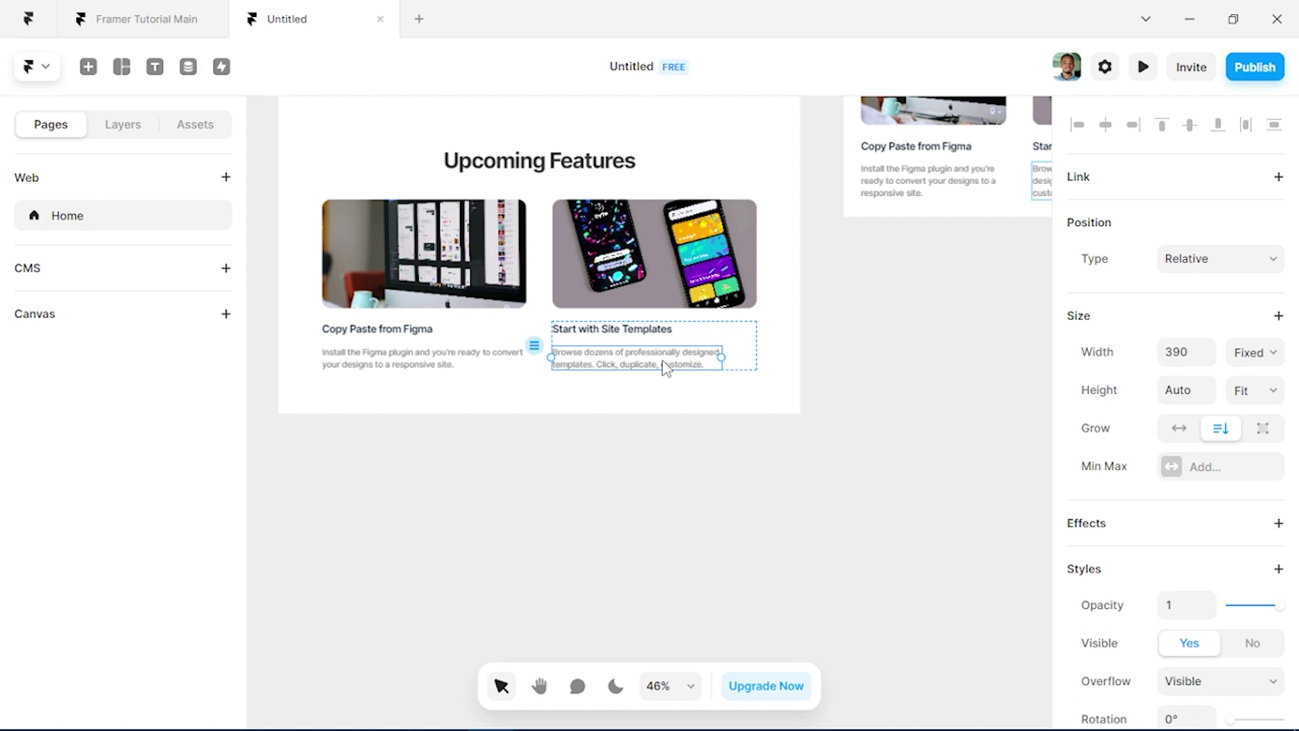
pyautogui.click(1263, 357)
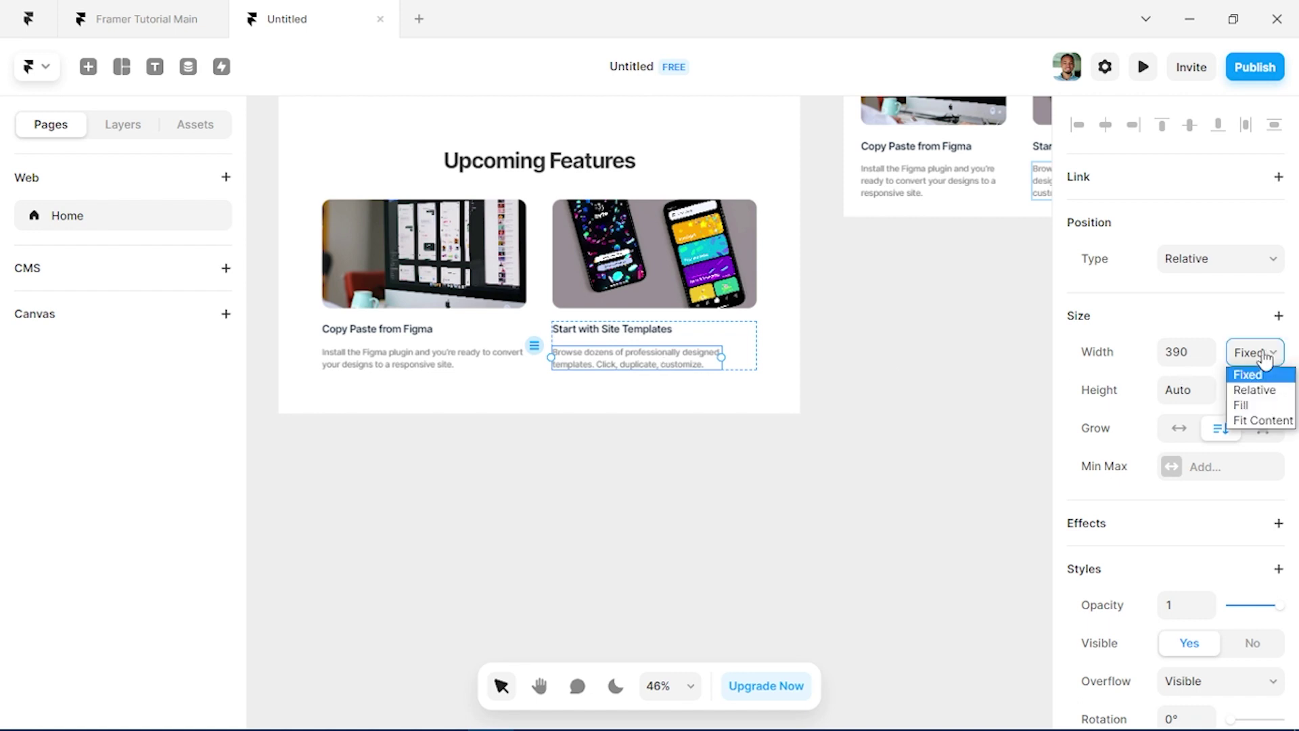
pyautogui.click(1279, 406)
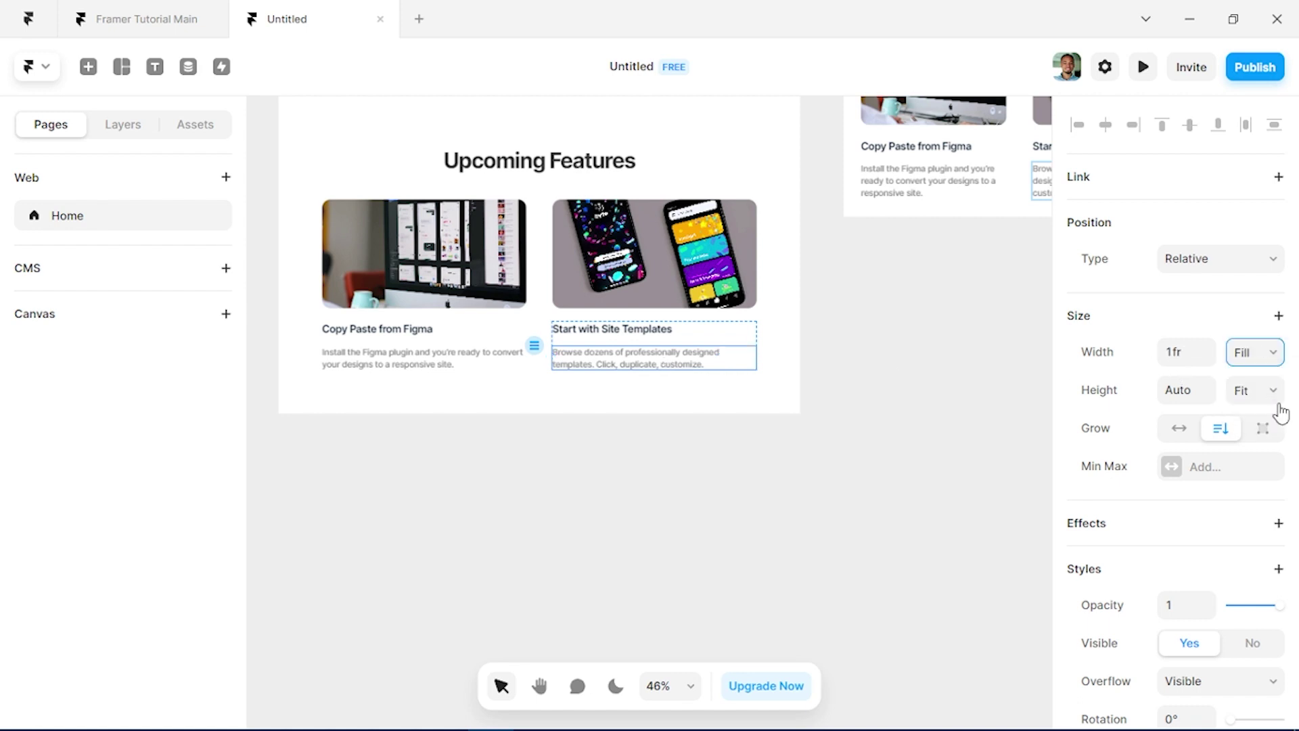
# Step: Create a Heading 3 text style from the Copy Paste from Figma card's title and add breakpoints to the style
pyautogui.click(388, 333)
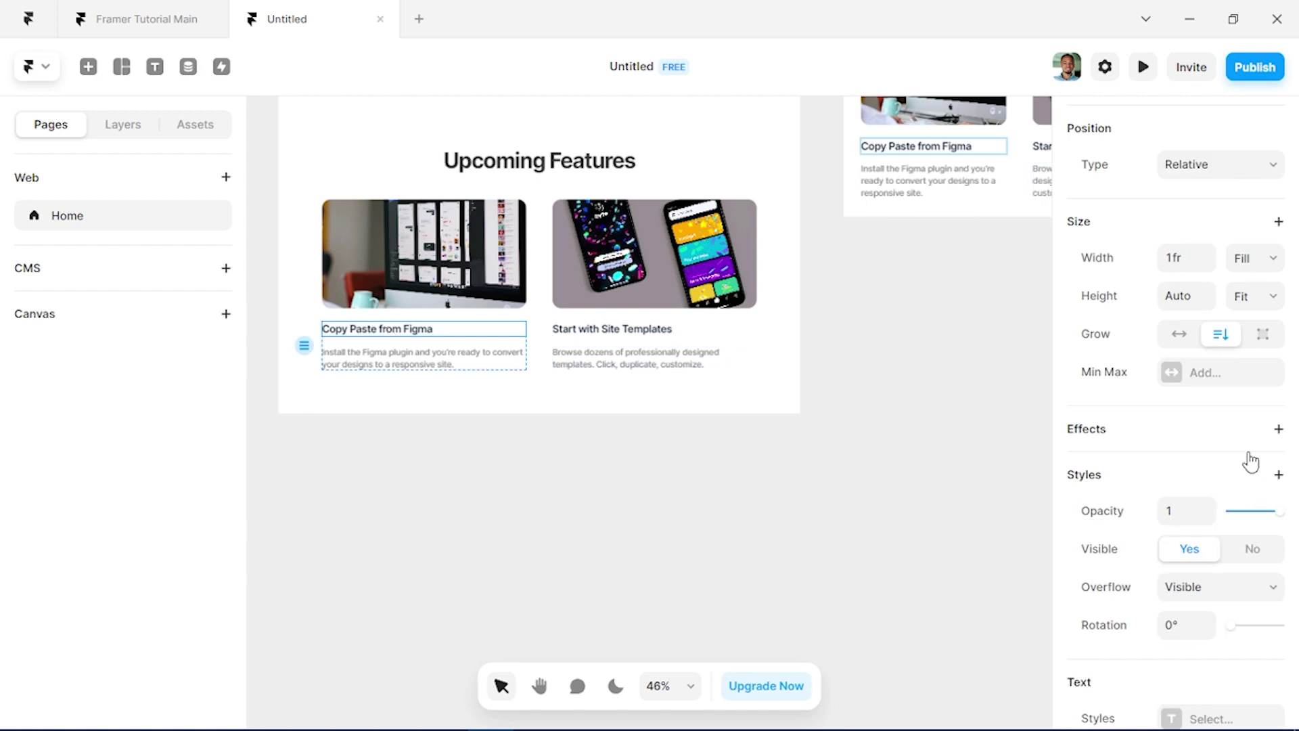
pyautogui.scroll(-5, 1141, 494)
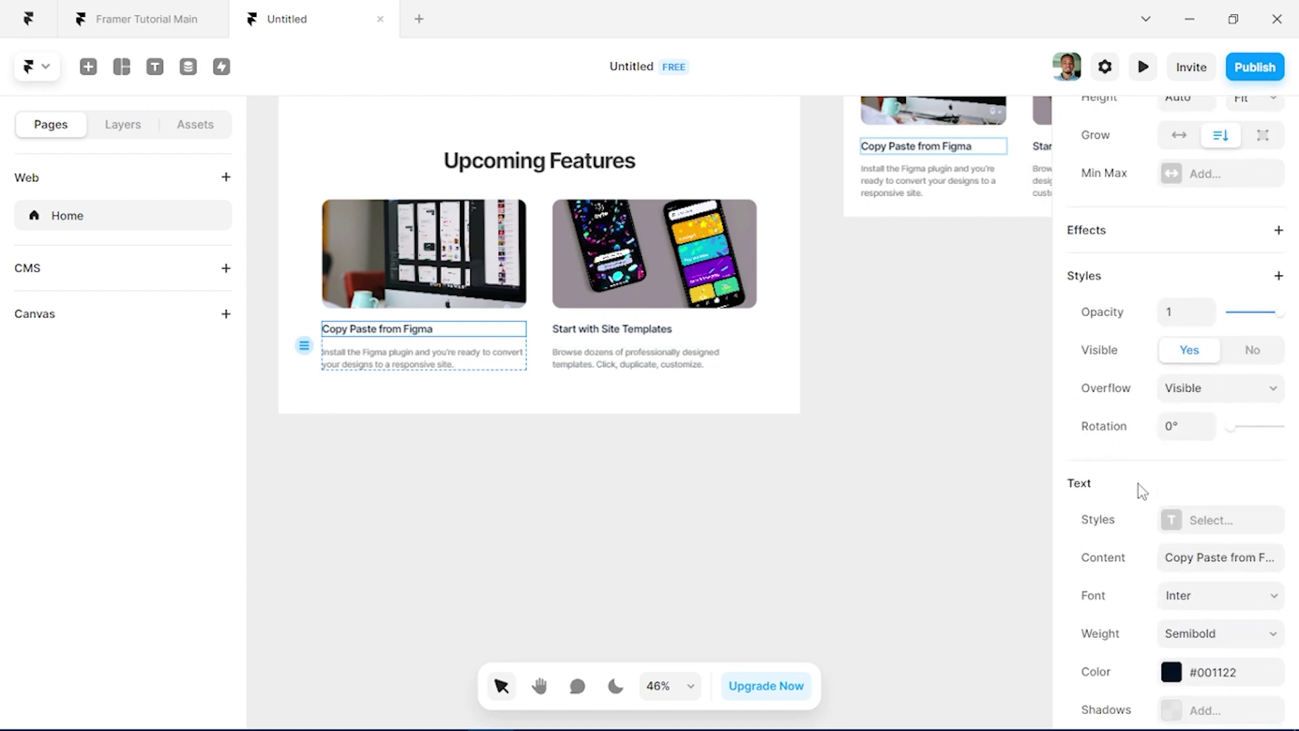
pyautogui.click(1214, 369)
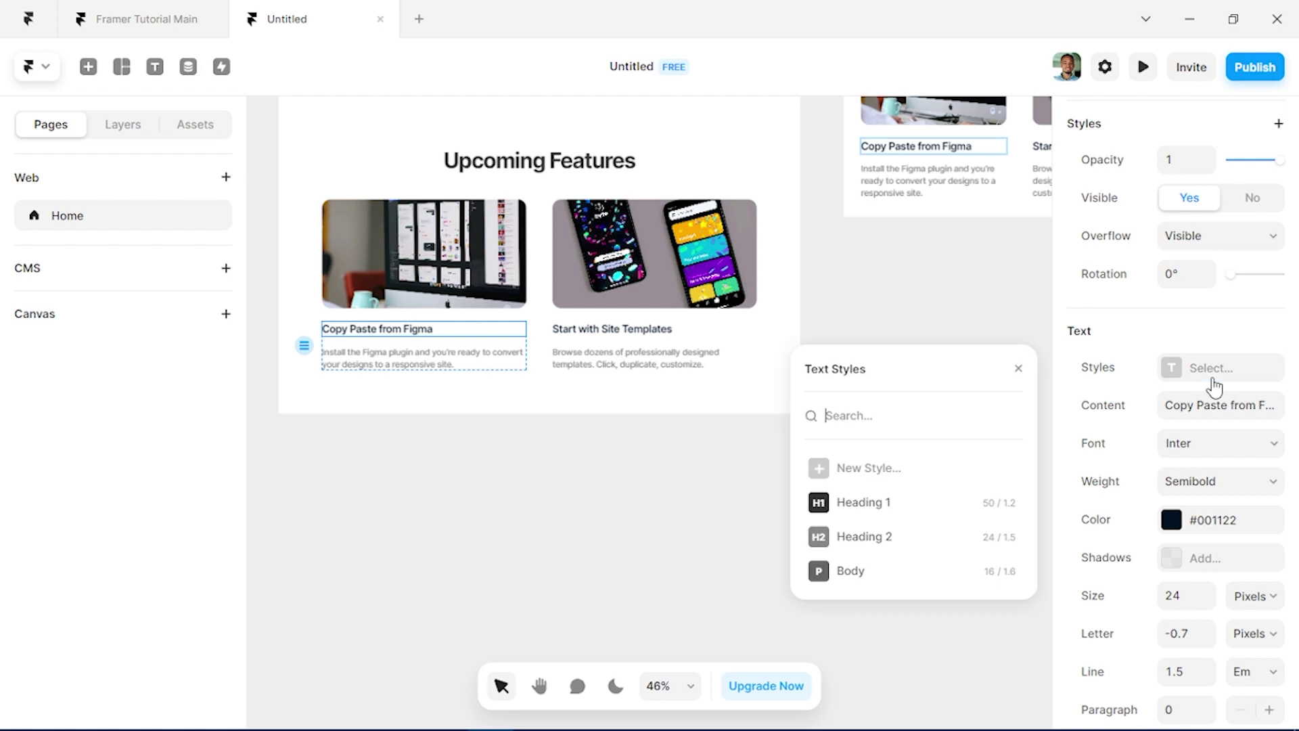
pyautogui.click(865, 472)
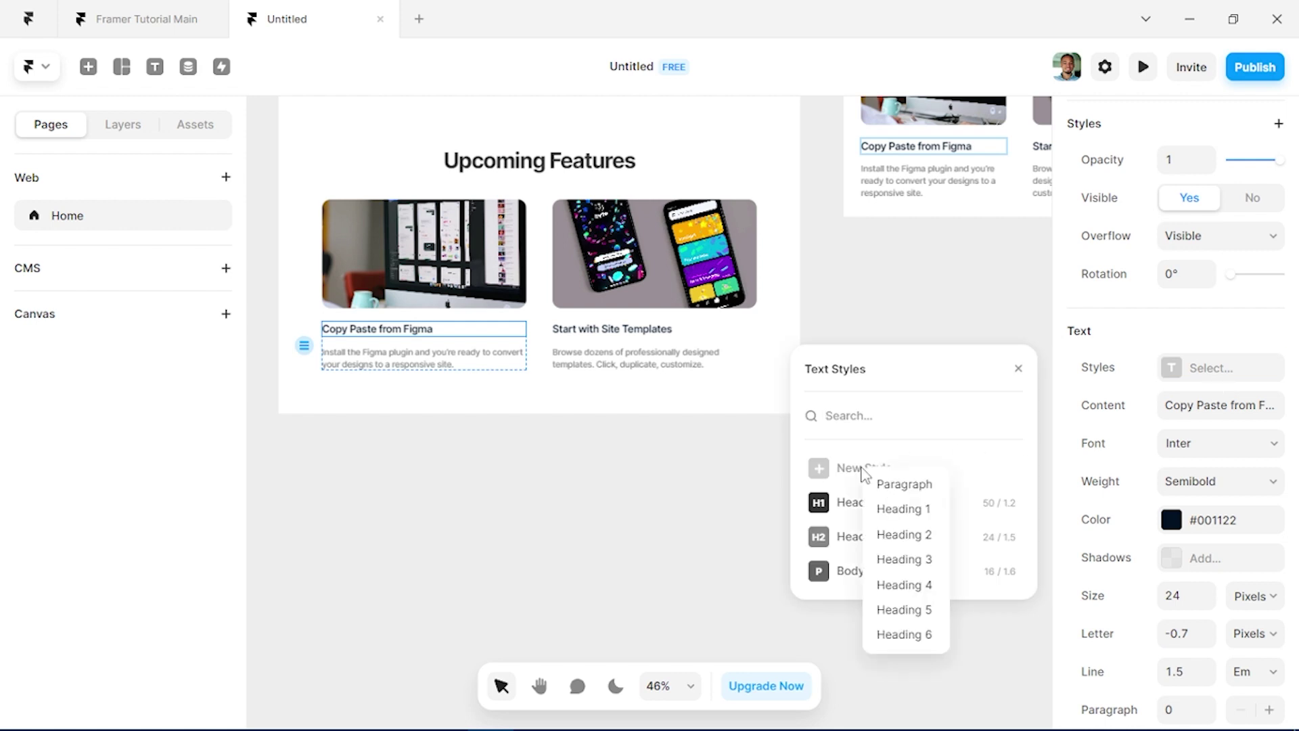
pyautogui.click(922, 564)
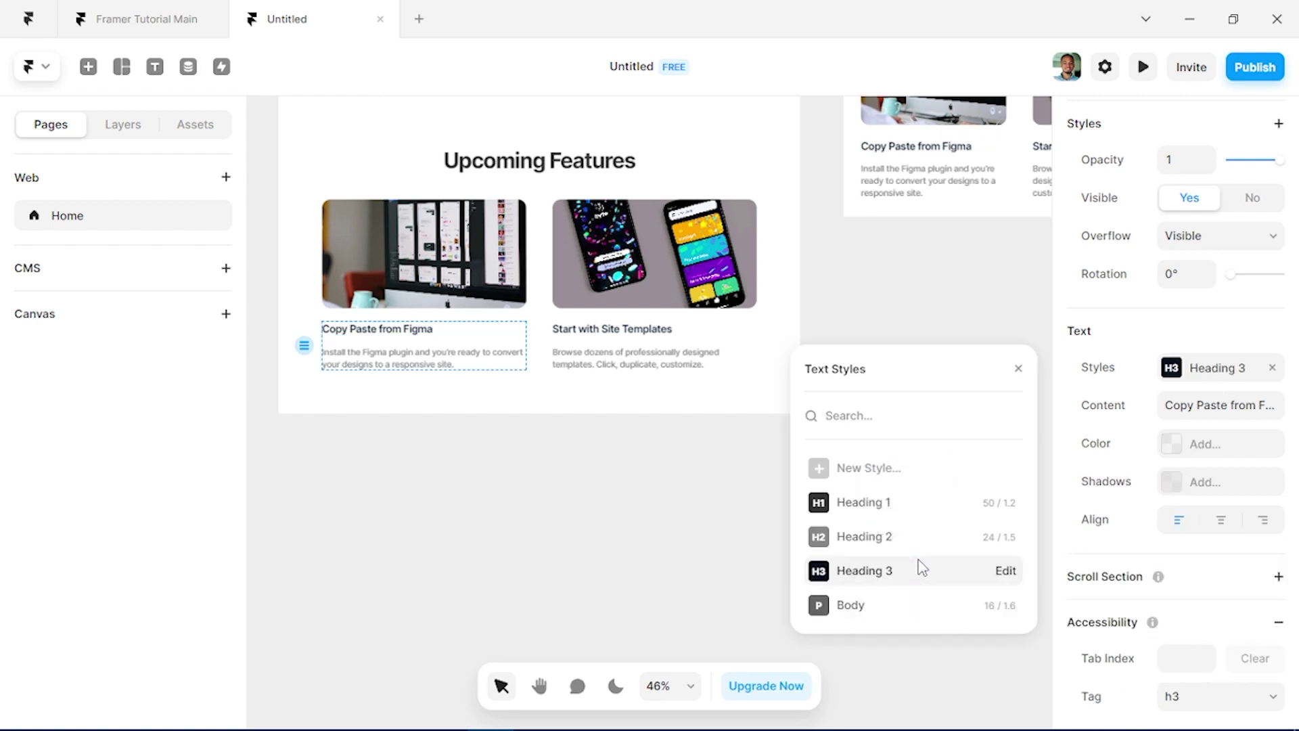
pyautogui.click(1007, 573)
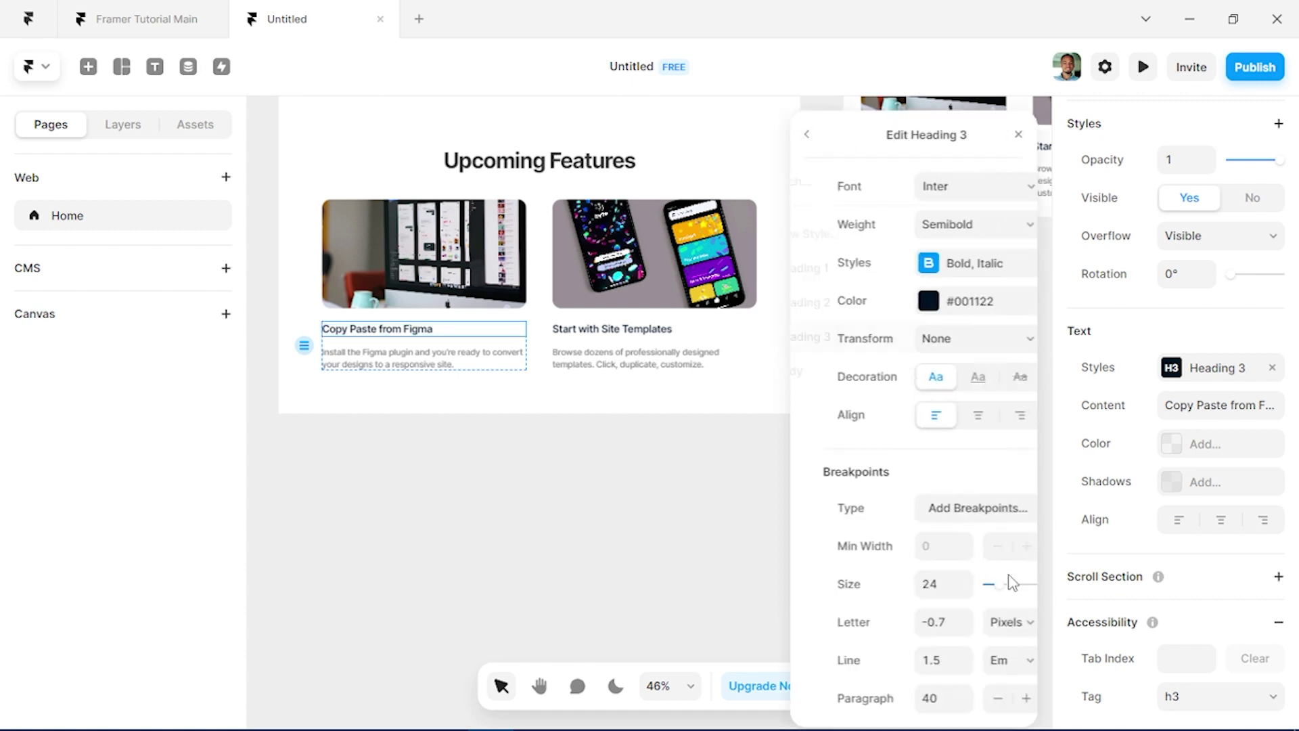
pyautogui.click(955, 511)
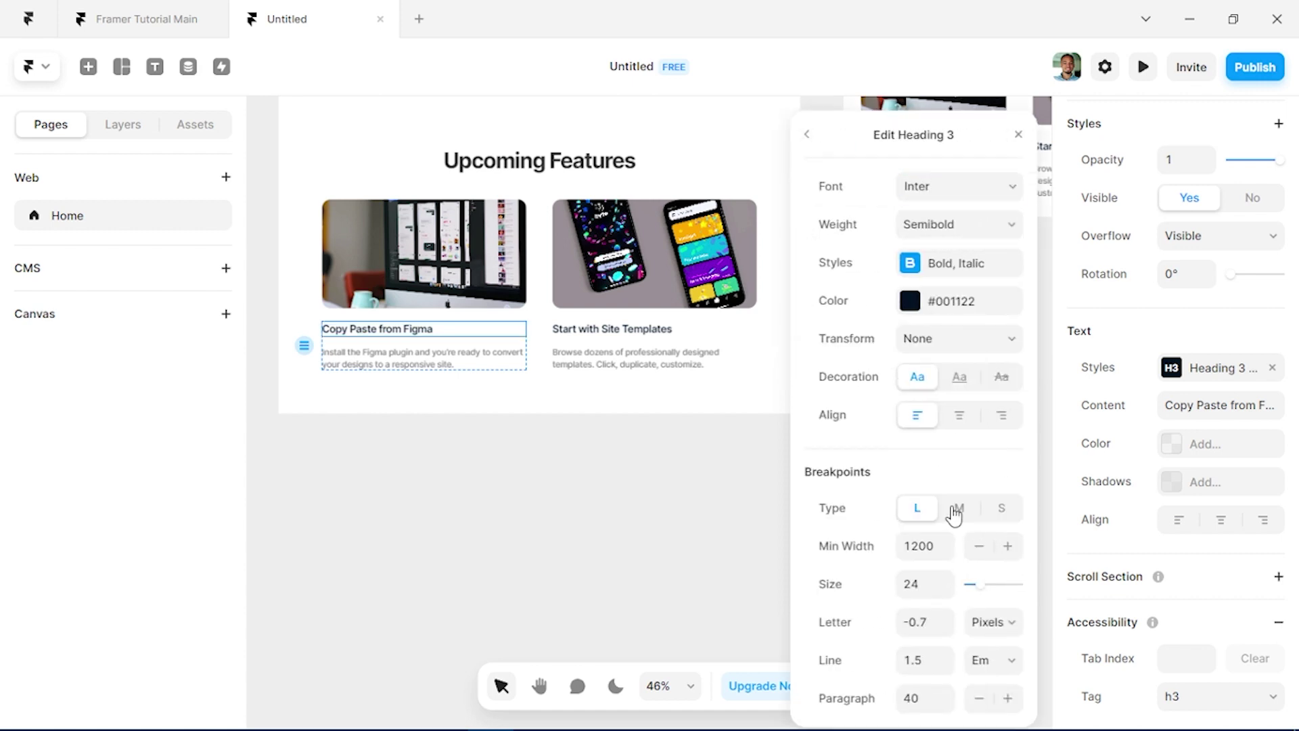
# Step: Apply the Body text style to the Copy Paste from Figma card's description
pyautogui.click(433, 365)
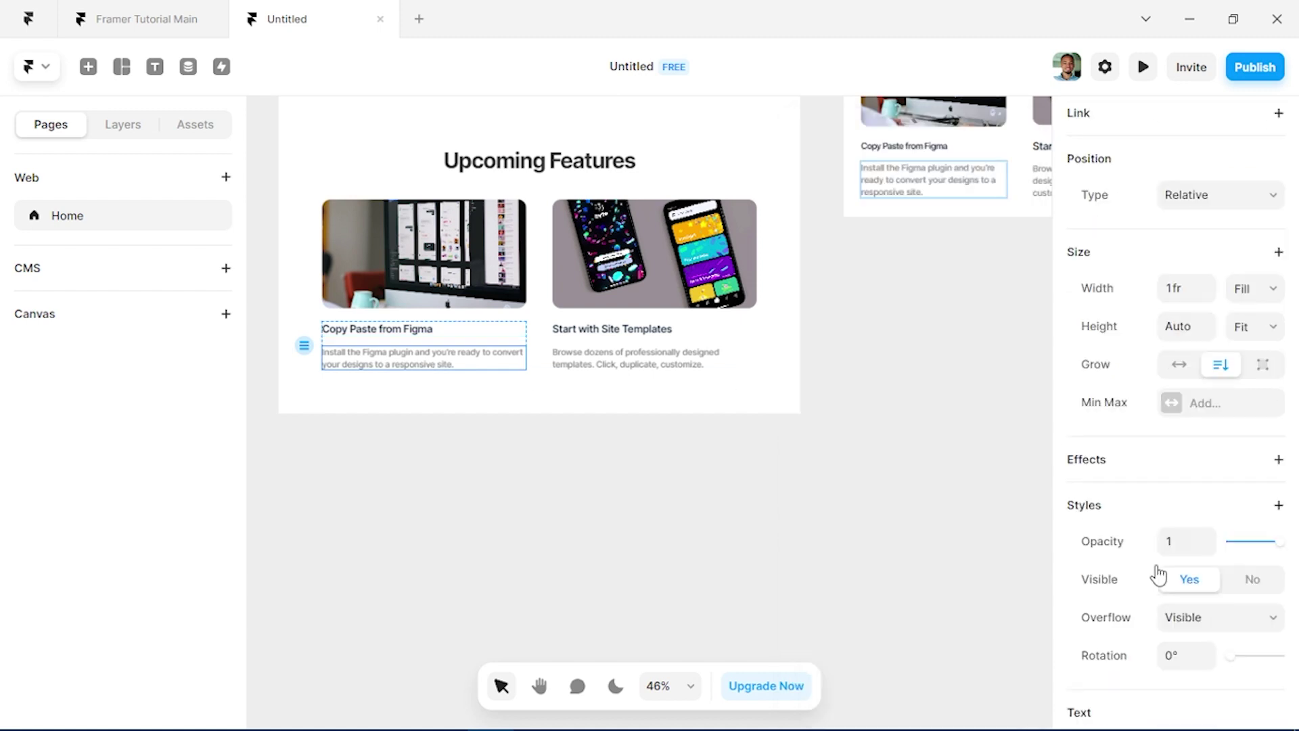
pyautogui.scroll(-4, 1159, 574)
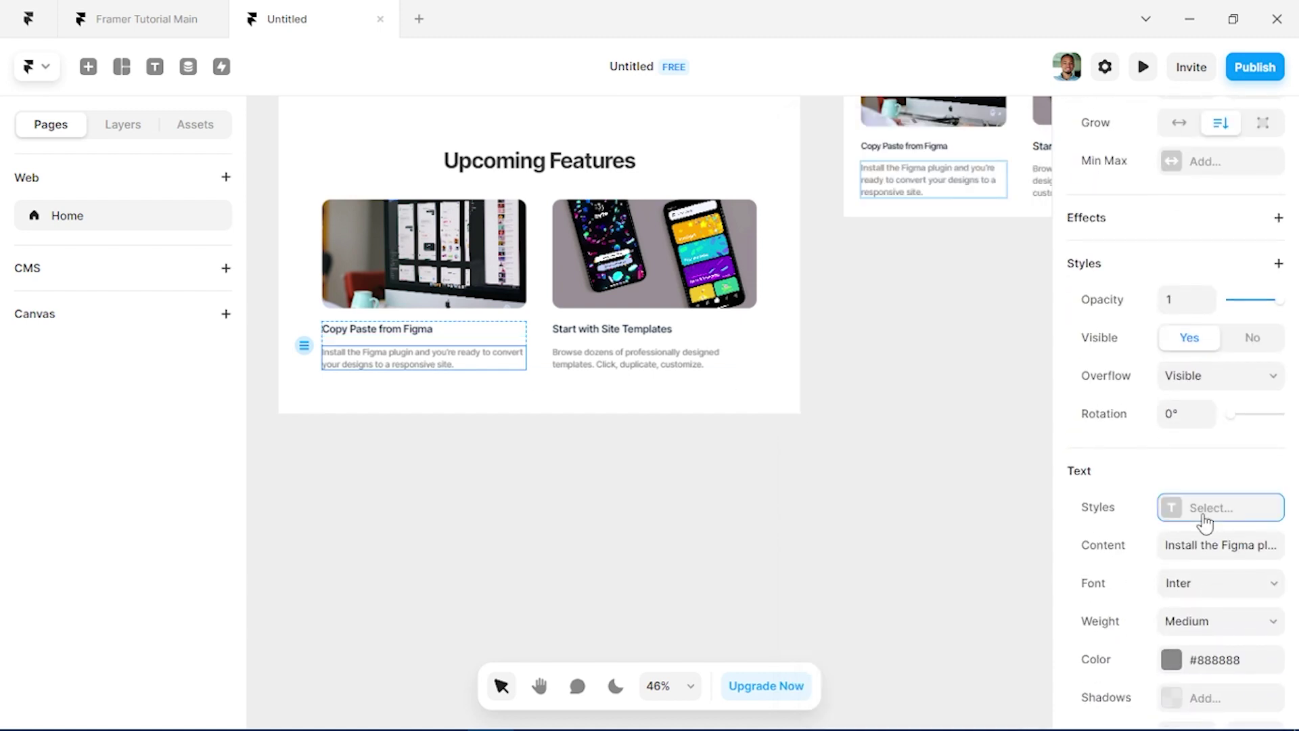
pyautogui.click(1205, 521)
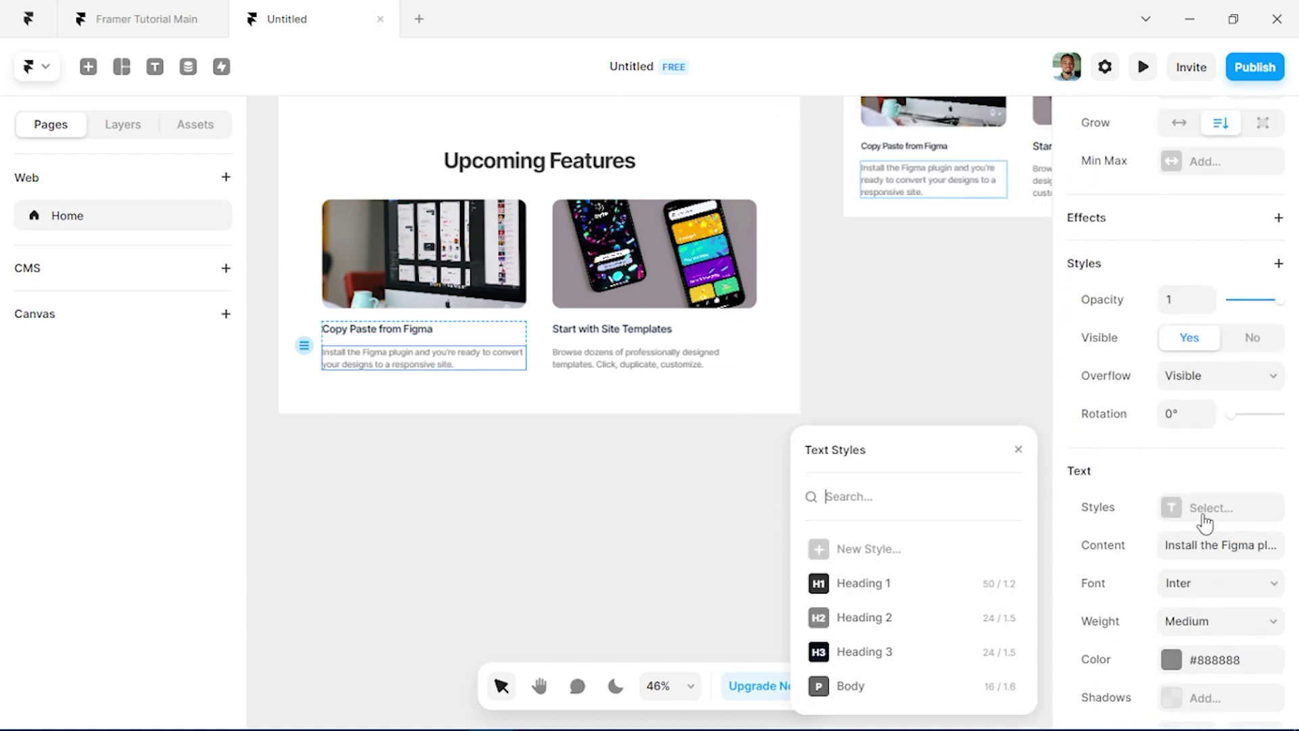
pyautogui.click(869, 691)
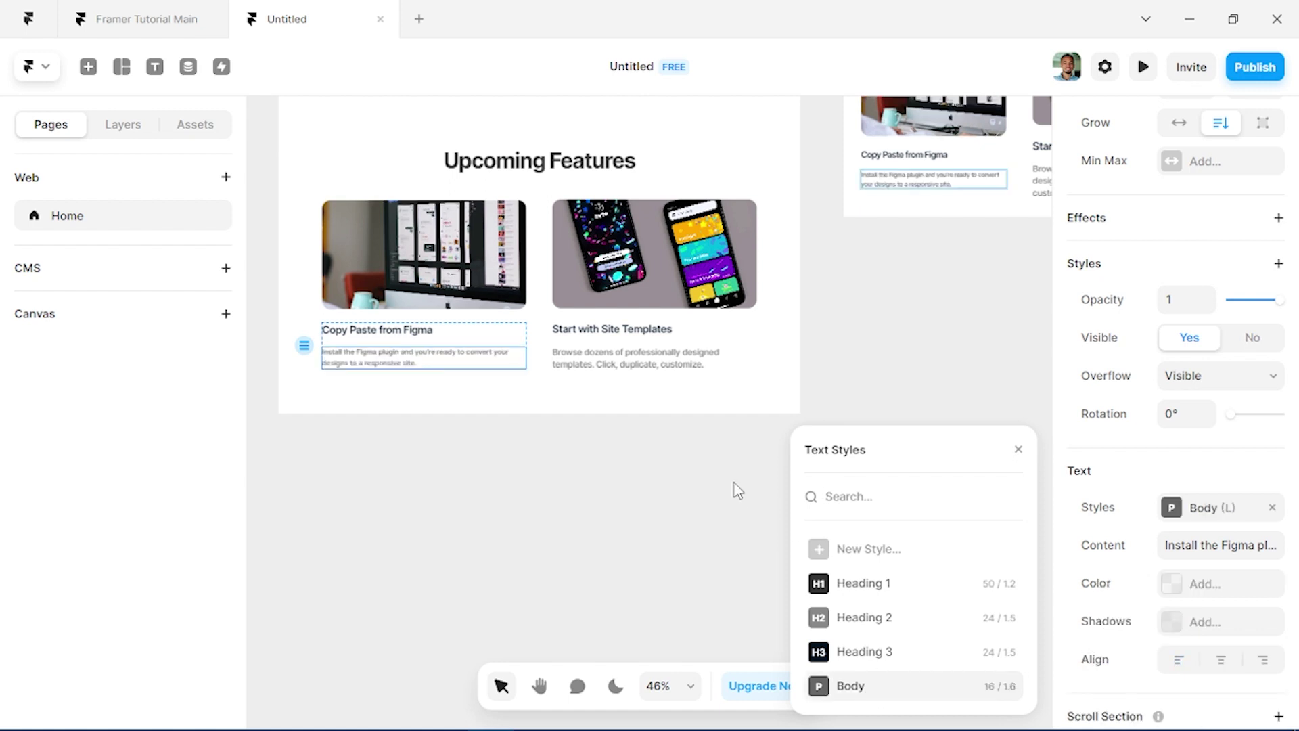
# Step: Apply the Heading 3 style to the Start with Site Templates card's title and the Body style to its description
pyautogui.click(630, 342)
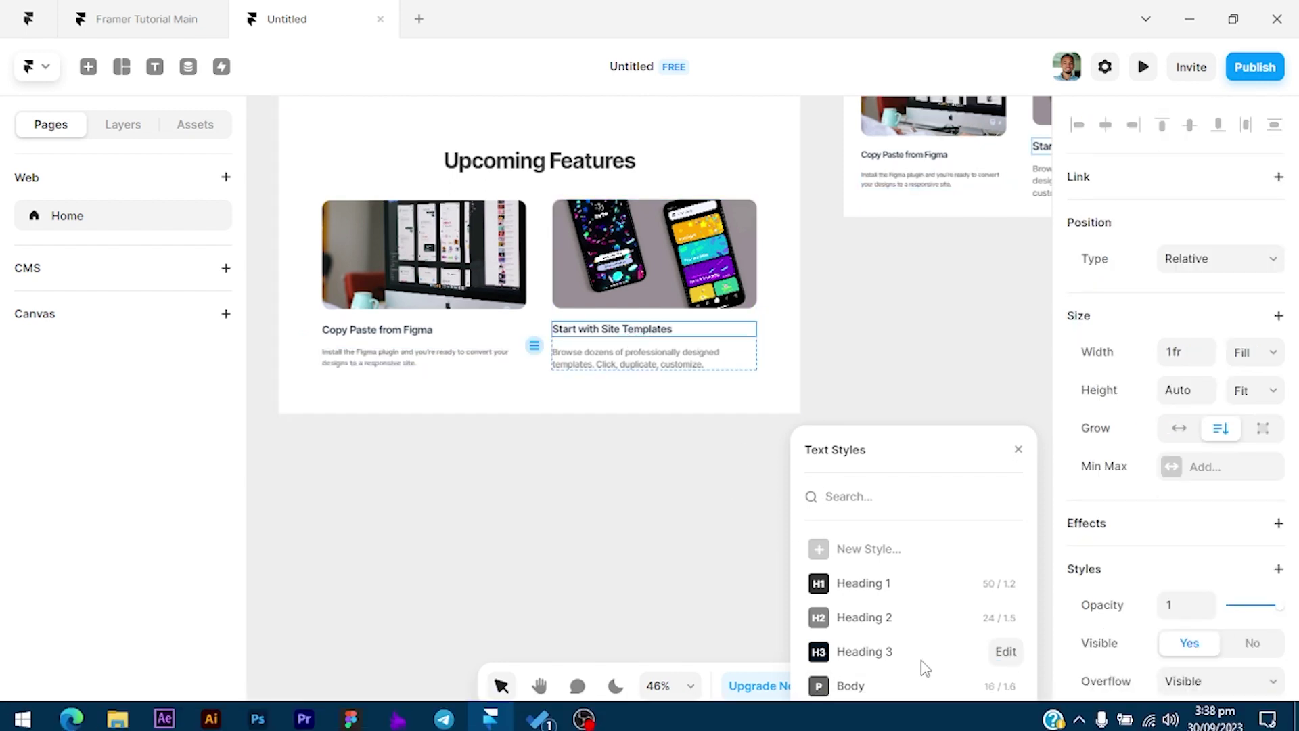
pyautogui.click(667, 343)
pyautogui.click(679, 367)
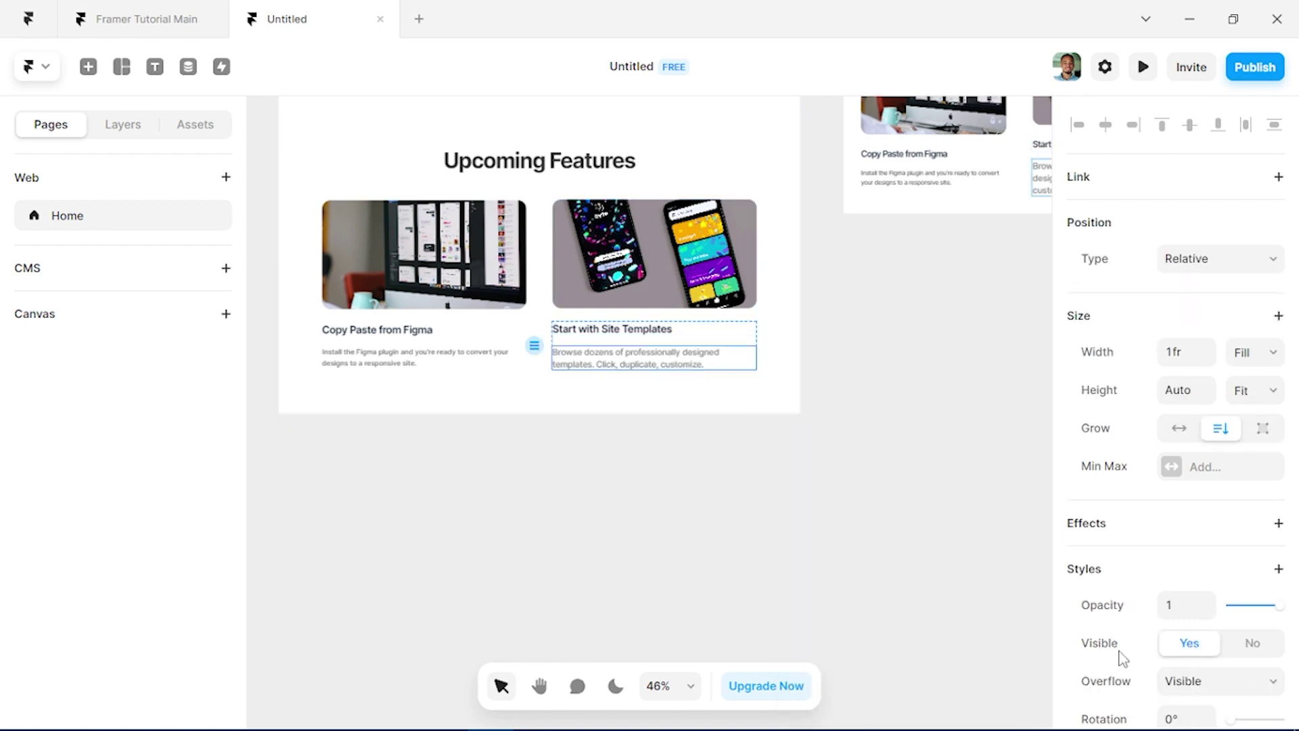
pyautogui.scroll(-4, 1102, 655)
pyautogui.scroll(-2, 1100, 655)
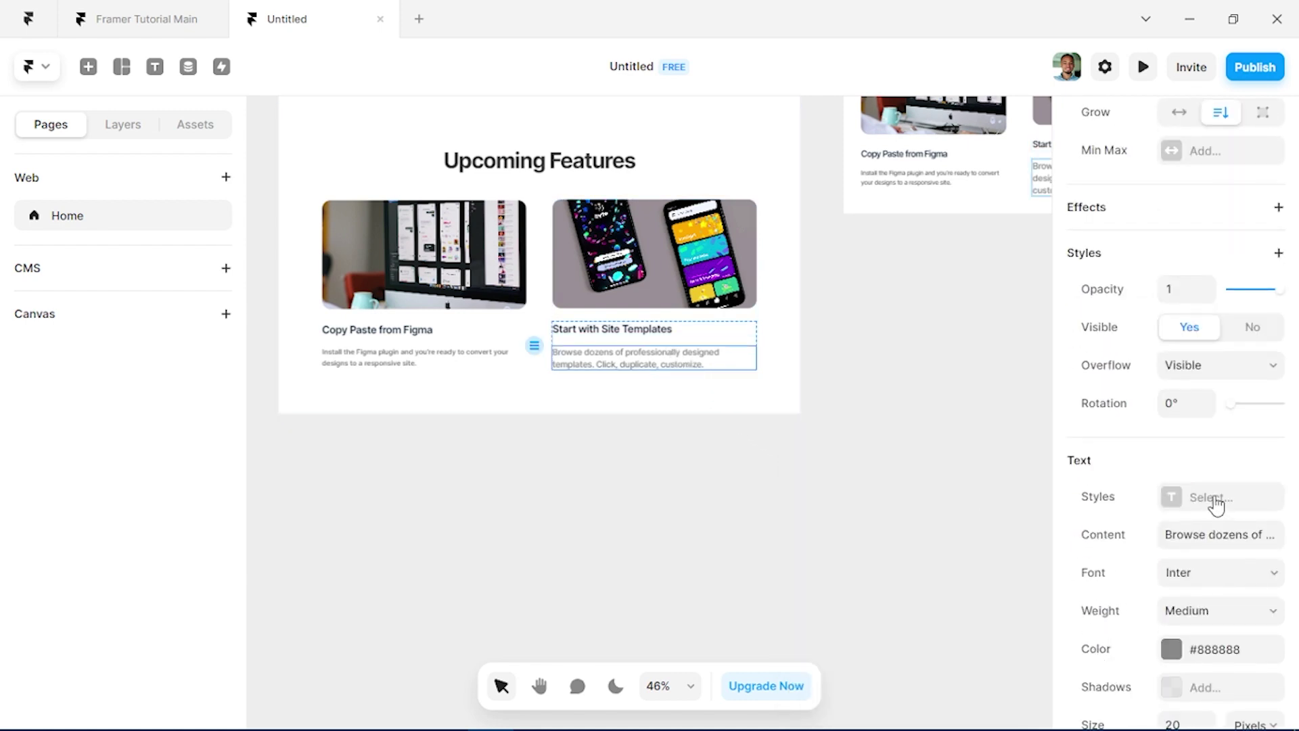
pyautogui.click(1216, 504)
pyautogui.click(868, 687)
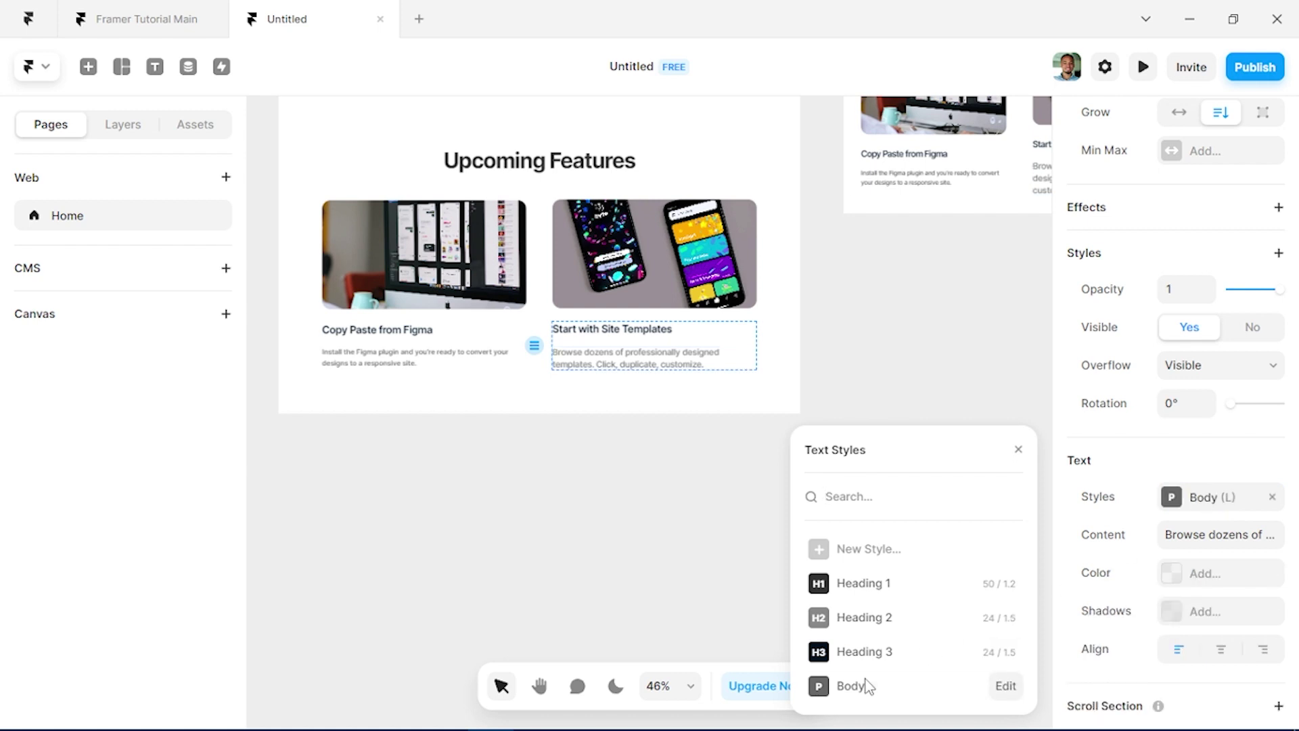
pyautogui.click(878, 353)
# Step: Set the gap of the Copy Paste from Figma card's text stack to 10
pyautogui.scroll(-1, 878, 353)
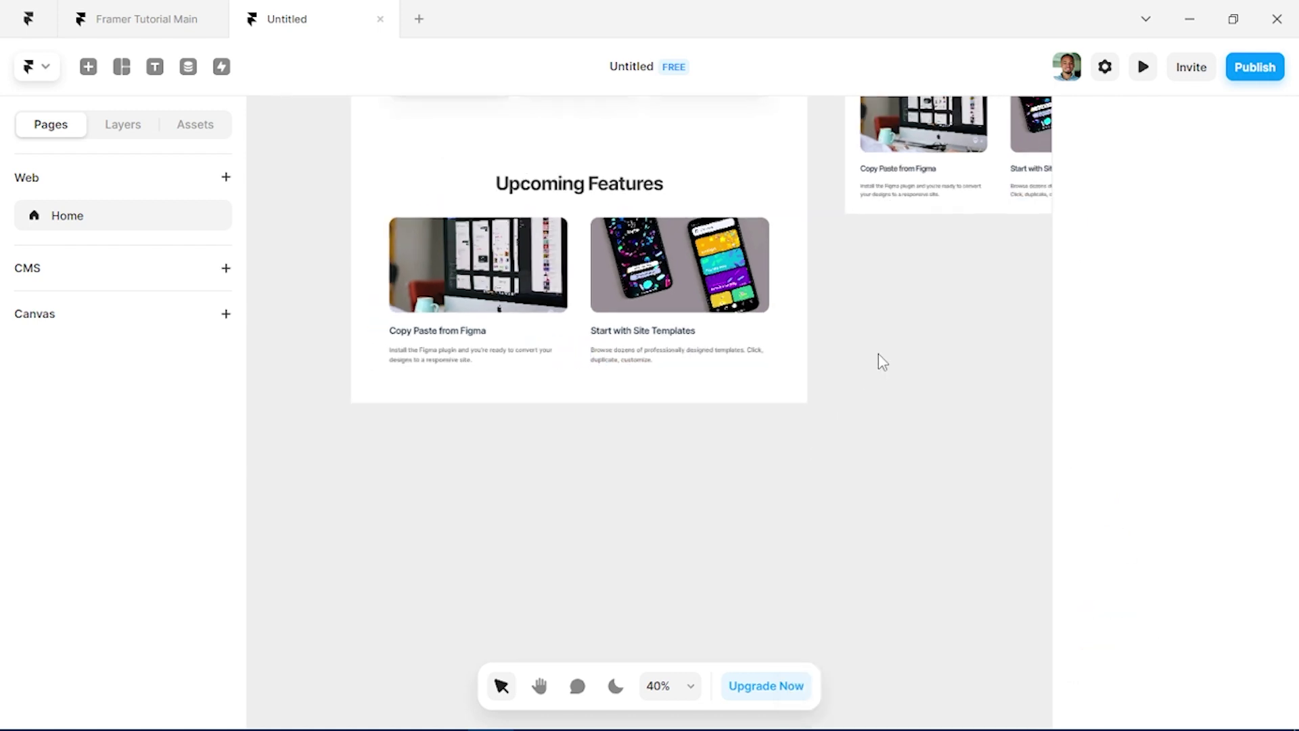
pyautogui.scroll(5, 539, 347)
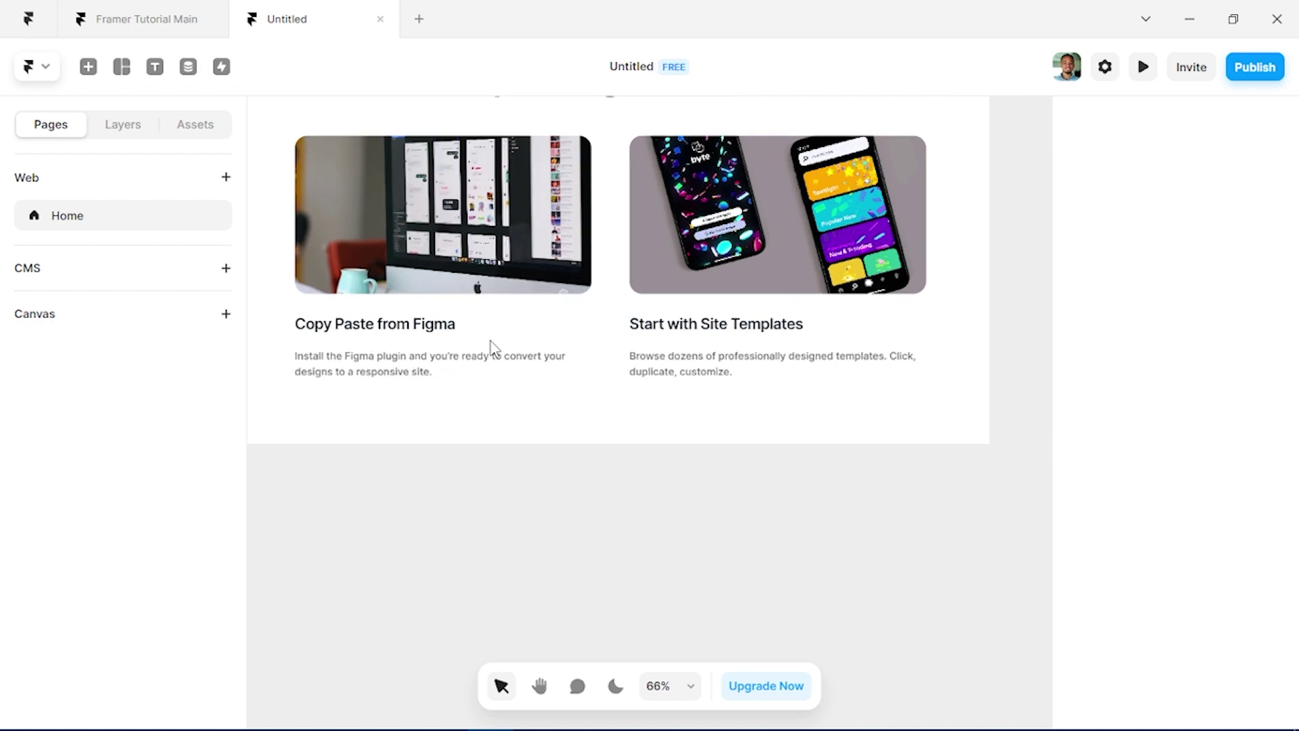
pyautogui.click(578, 346)
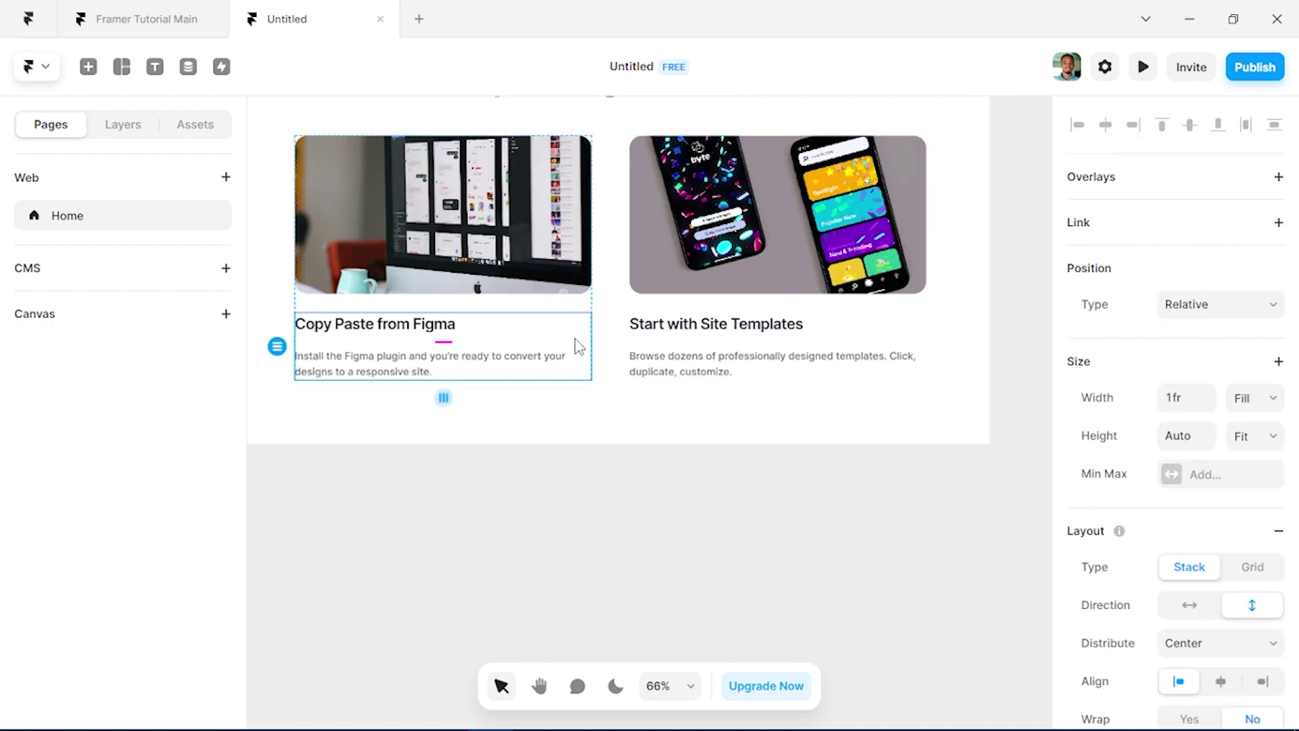
pyautogui.scroll(-5, 1133, 649)
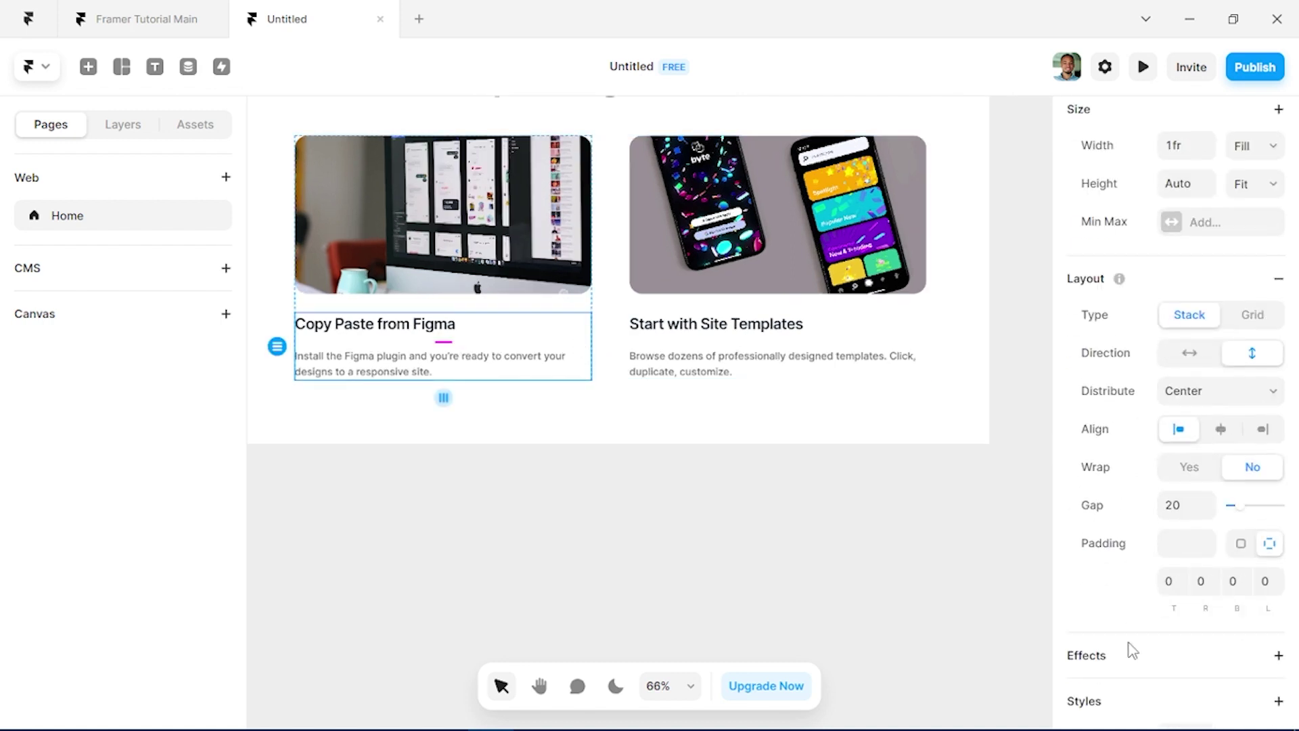
pyautogui.click(1178, 452)
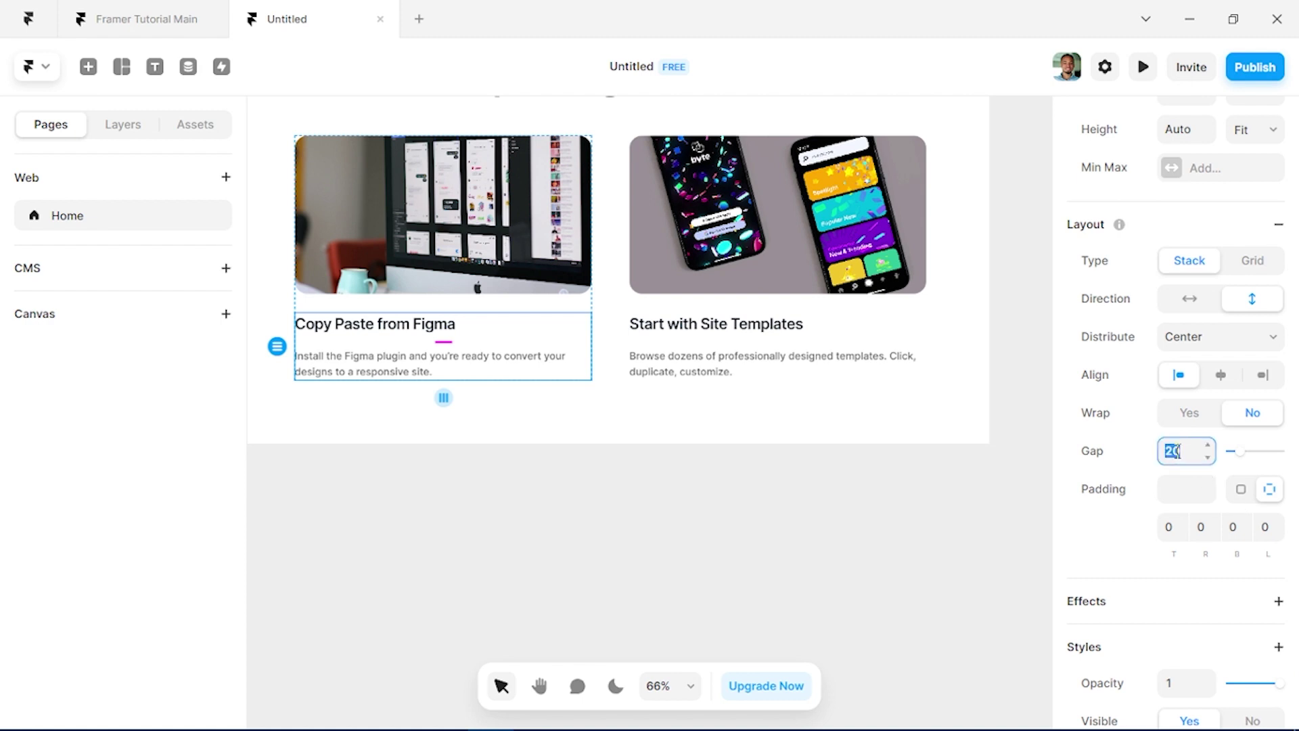
pyautogui.press('Return')
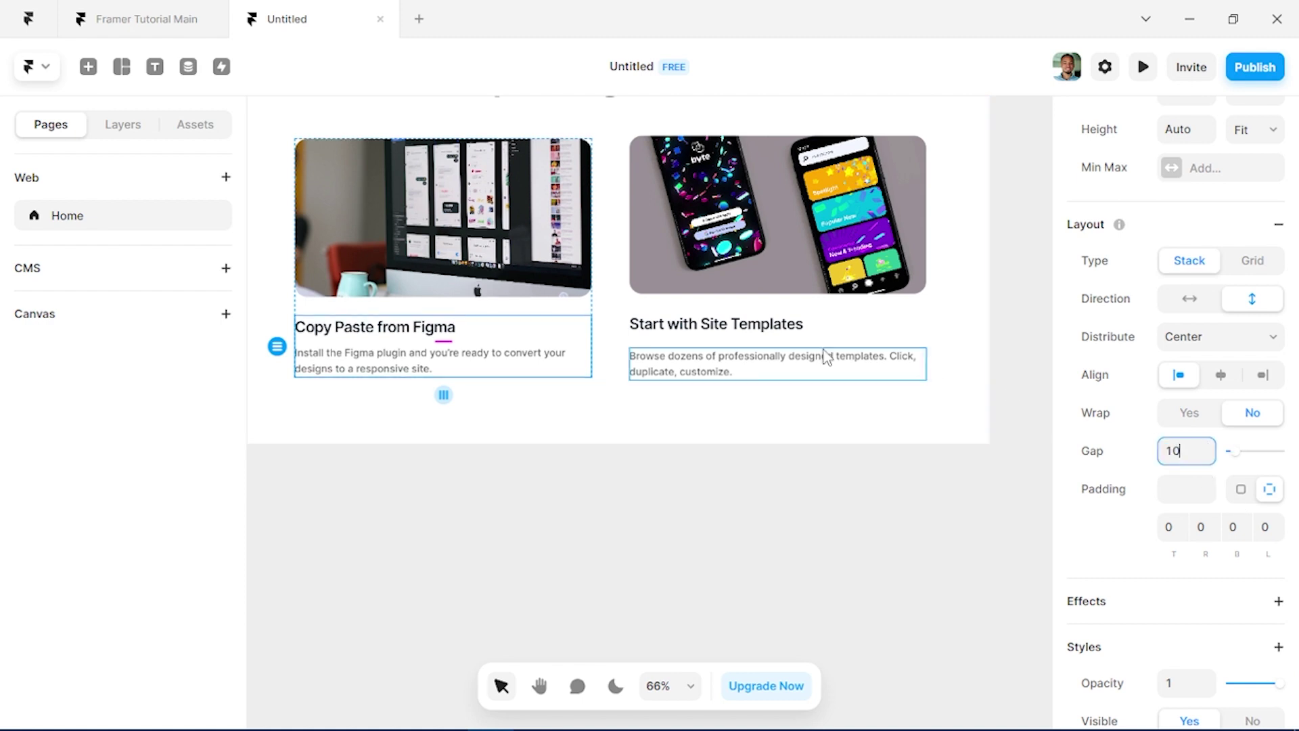
# Step: Set the gap of the Start with Site Templates card's text stack to 10
pyautogui.click(878, 347)
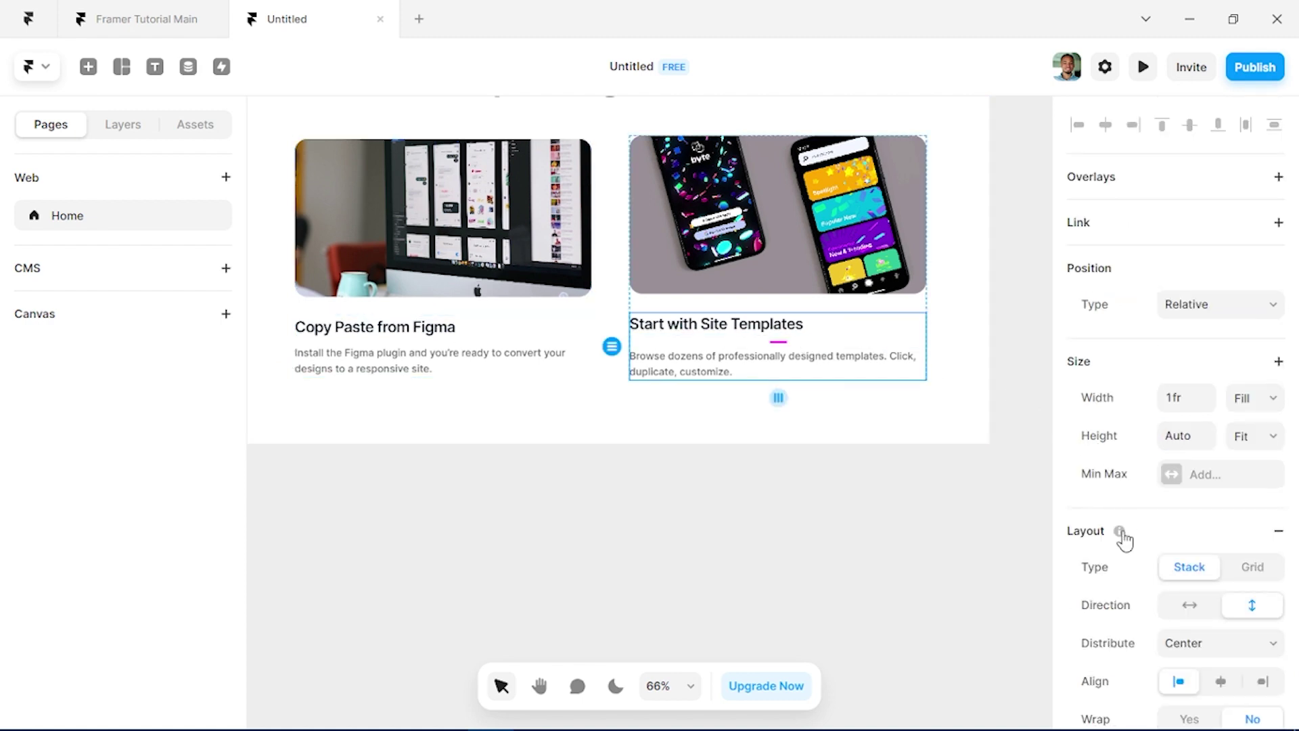
pyautogui.scroll(-4, 1102, 609)
pyautogui.click(1181, 530)
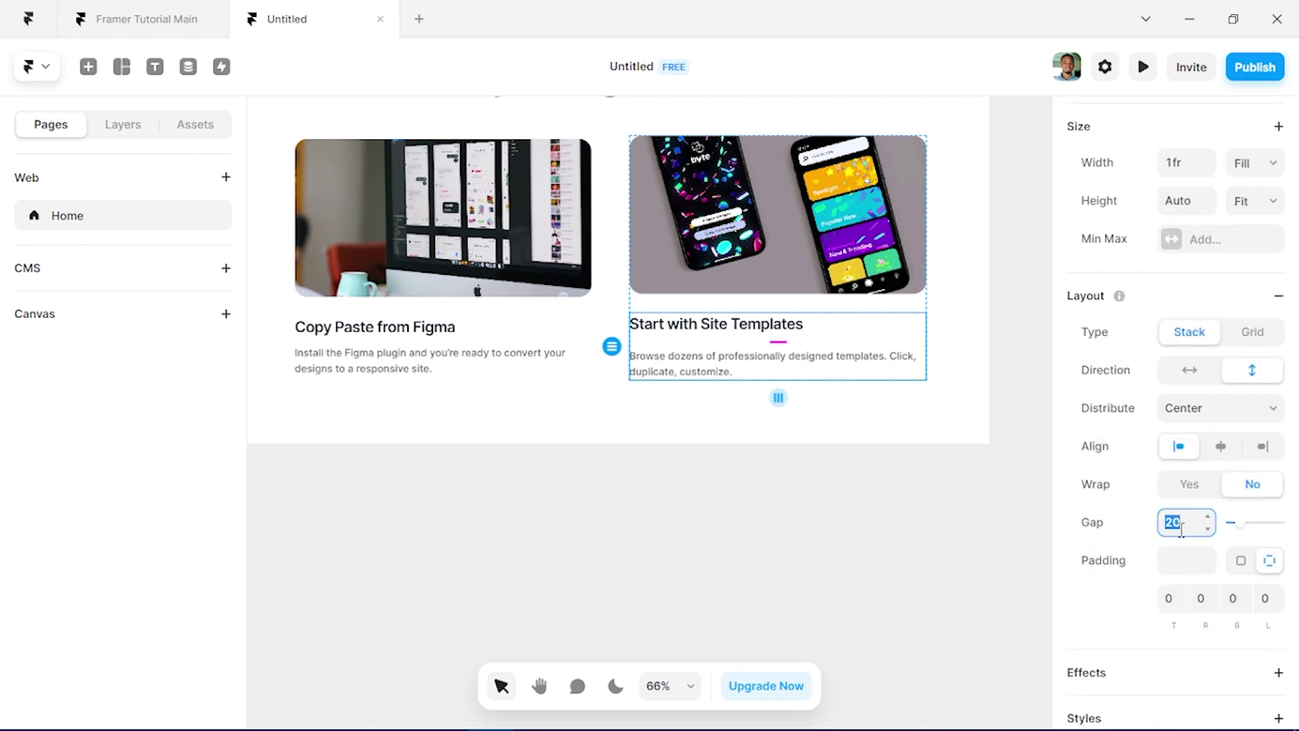
pyautogui.press('Return')
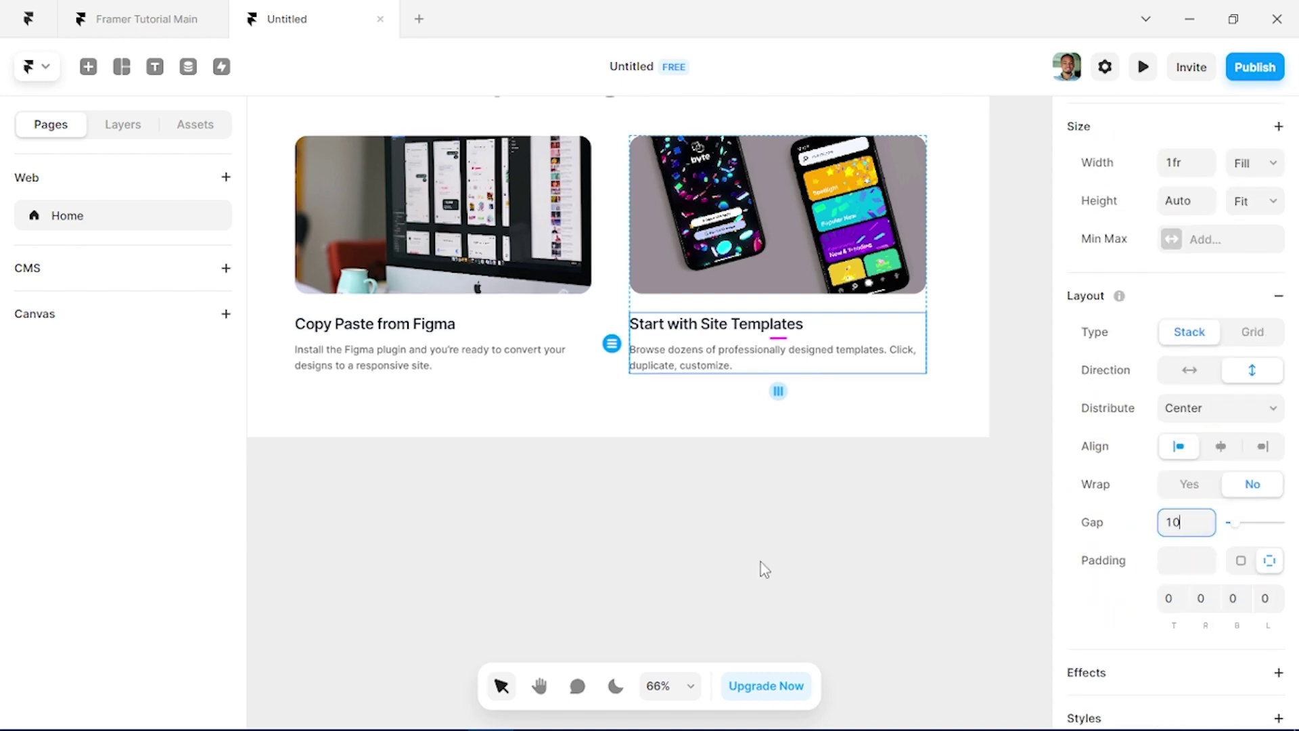
pyautogui.click(763, 568)
# Step: Search the insert library for "foot" and add the dark footer below the Upcoming Features section of the desktop page
pyautogui.scroll(-6, 763, 568)
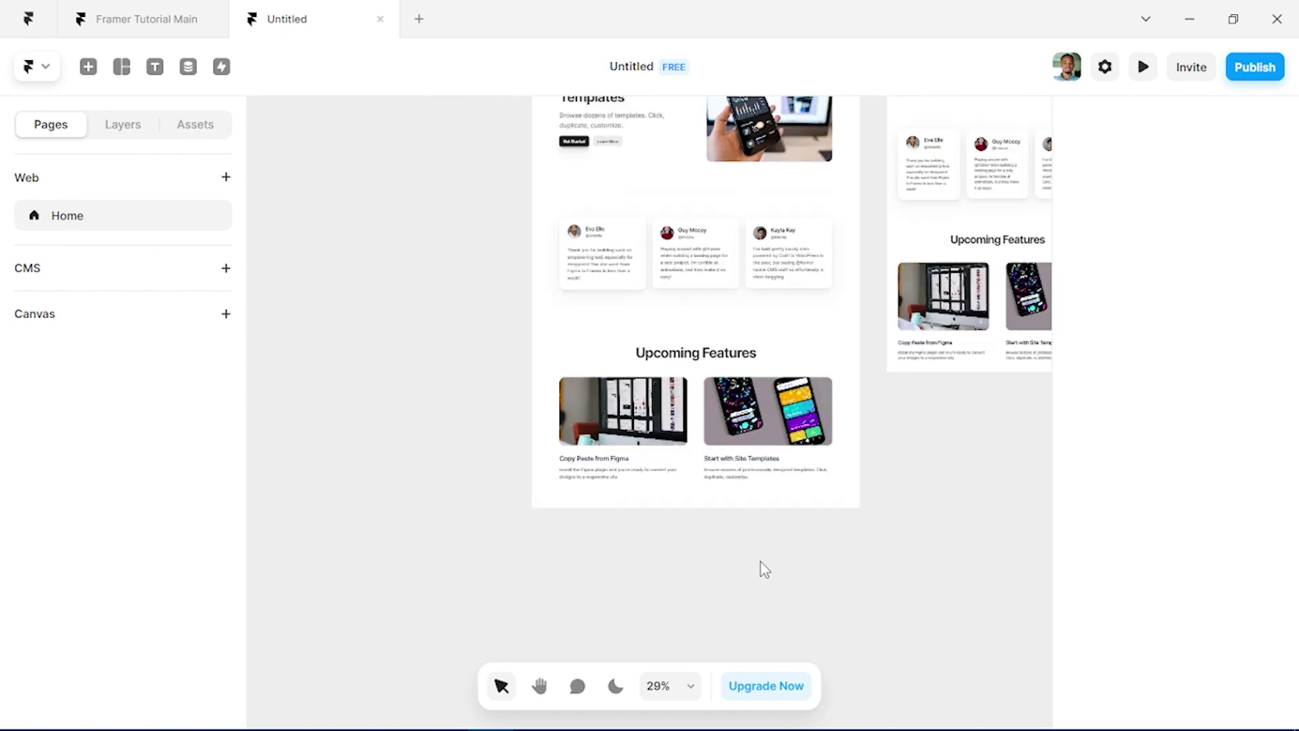
pyautogui.hscroll(5, 760, 562)
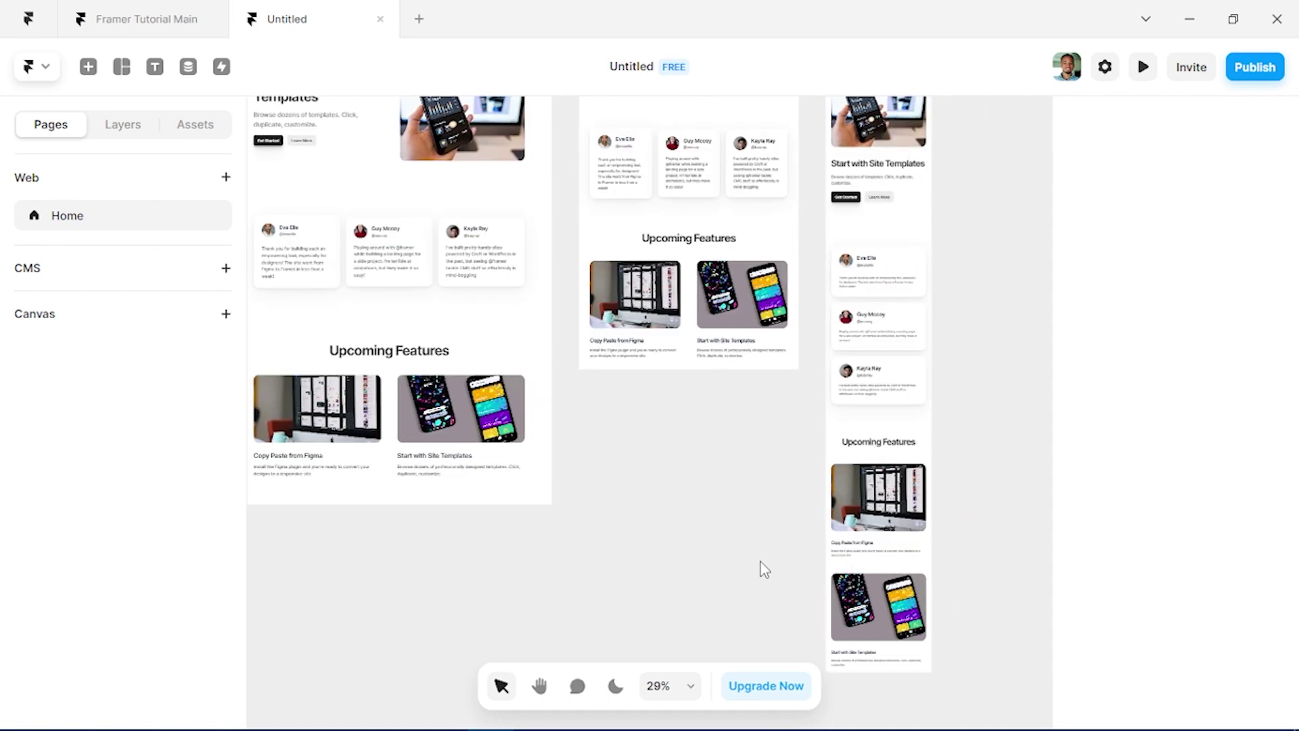
pyautogui.scroll(-2, 756, 520)
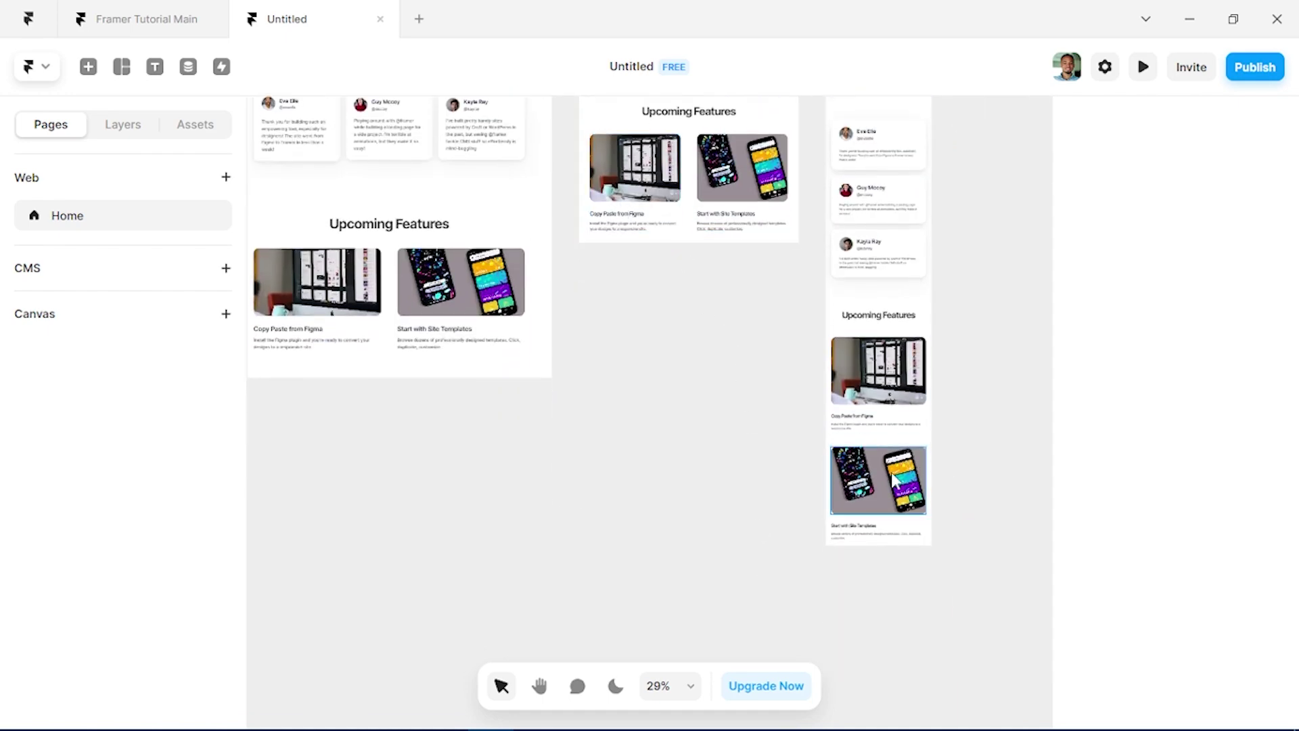
pyautogui.hscroll(-3, 636, 389)
pyautogui.scroll(1, 637, 387)
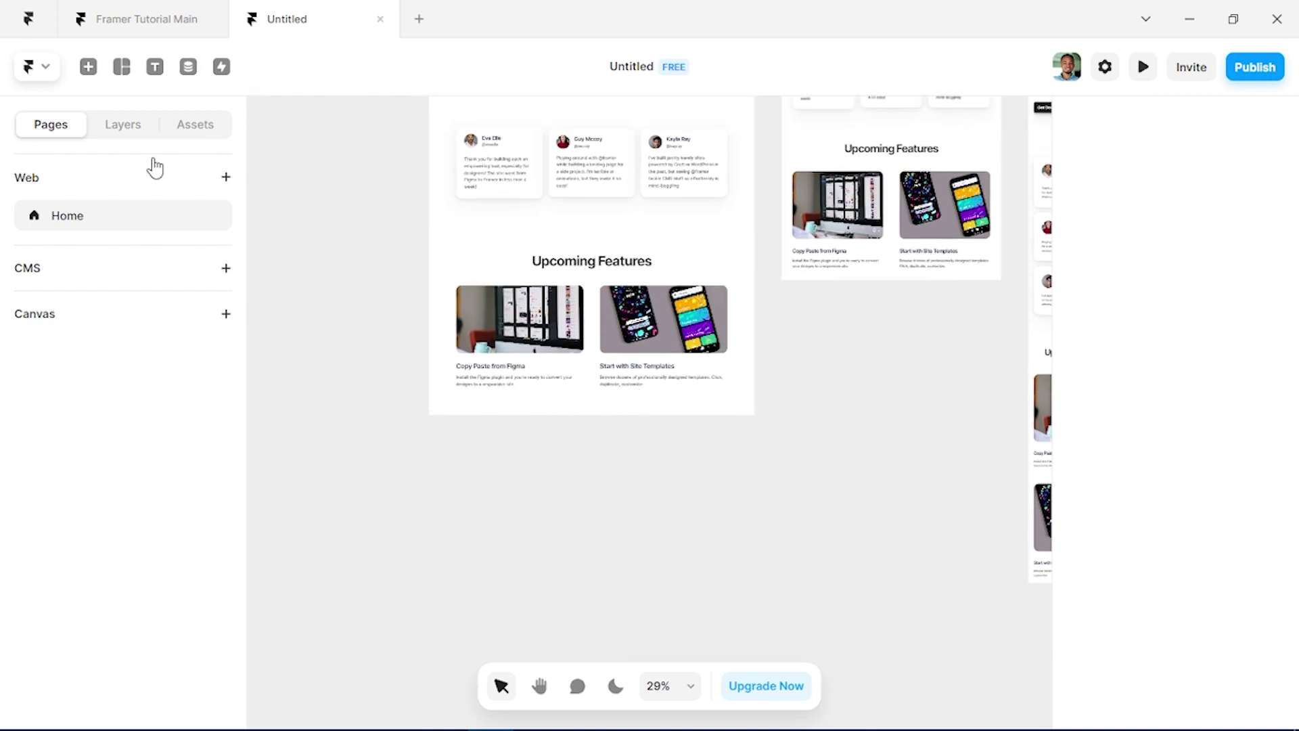
pyautogui.write('i')
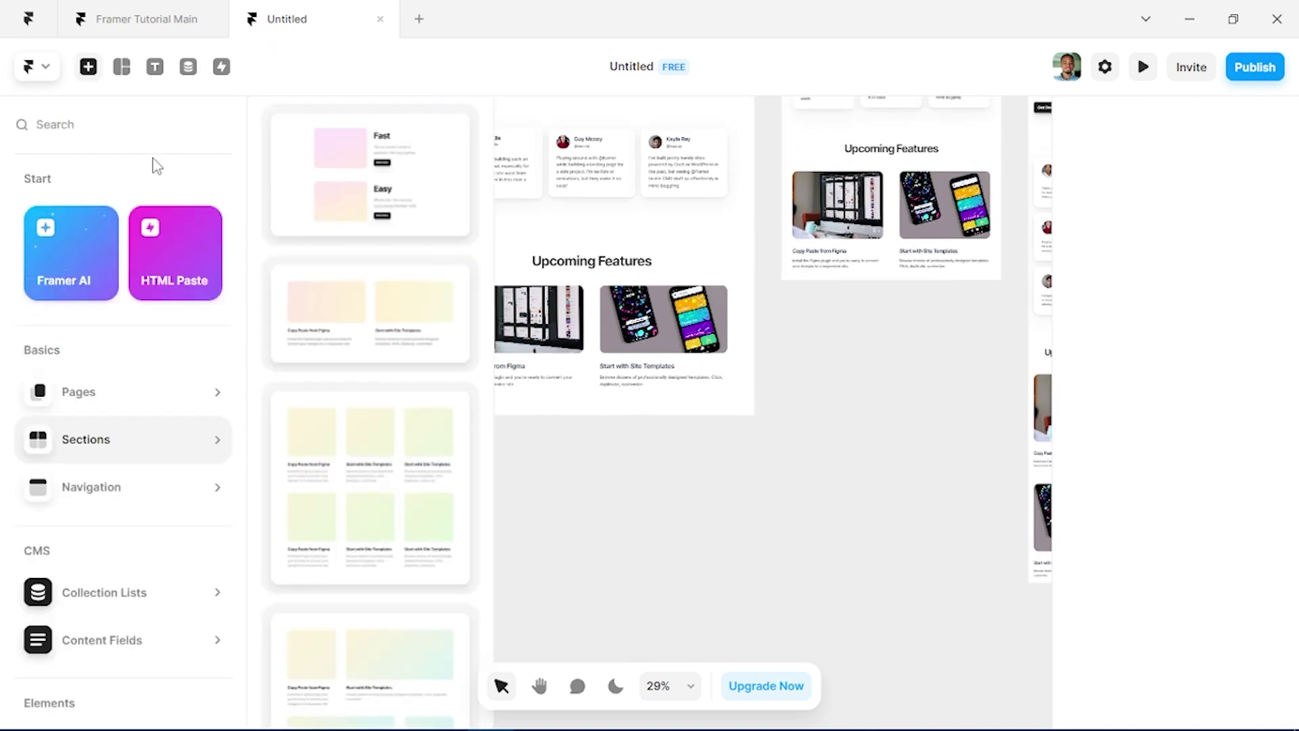
pyautogui.write('foot')
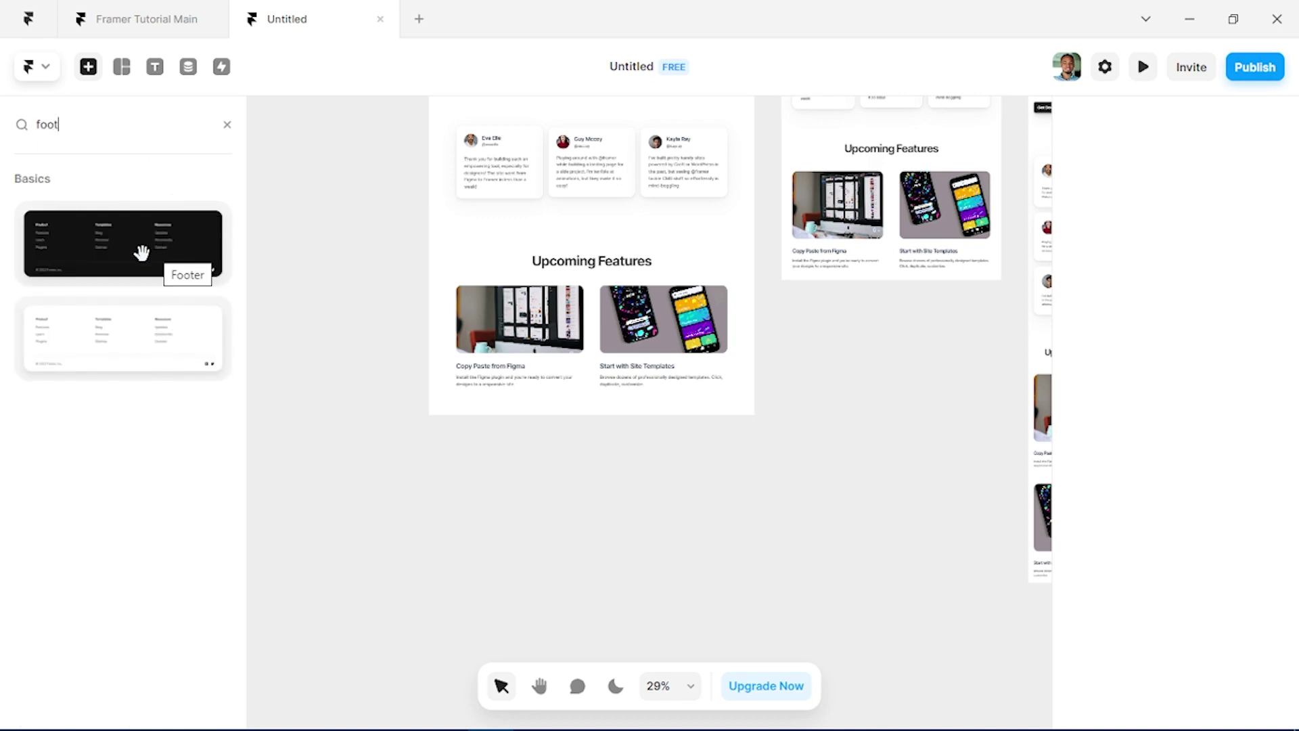
pyautogui.moveTo(140, 252); pyautogui.dragTo(544, 417)
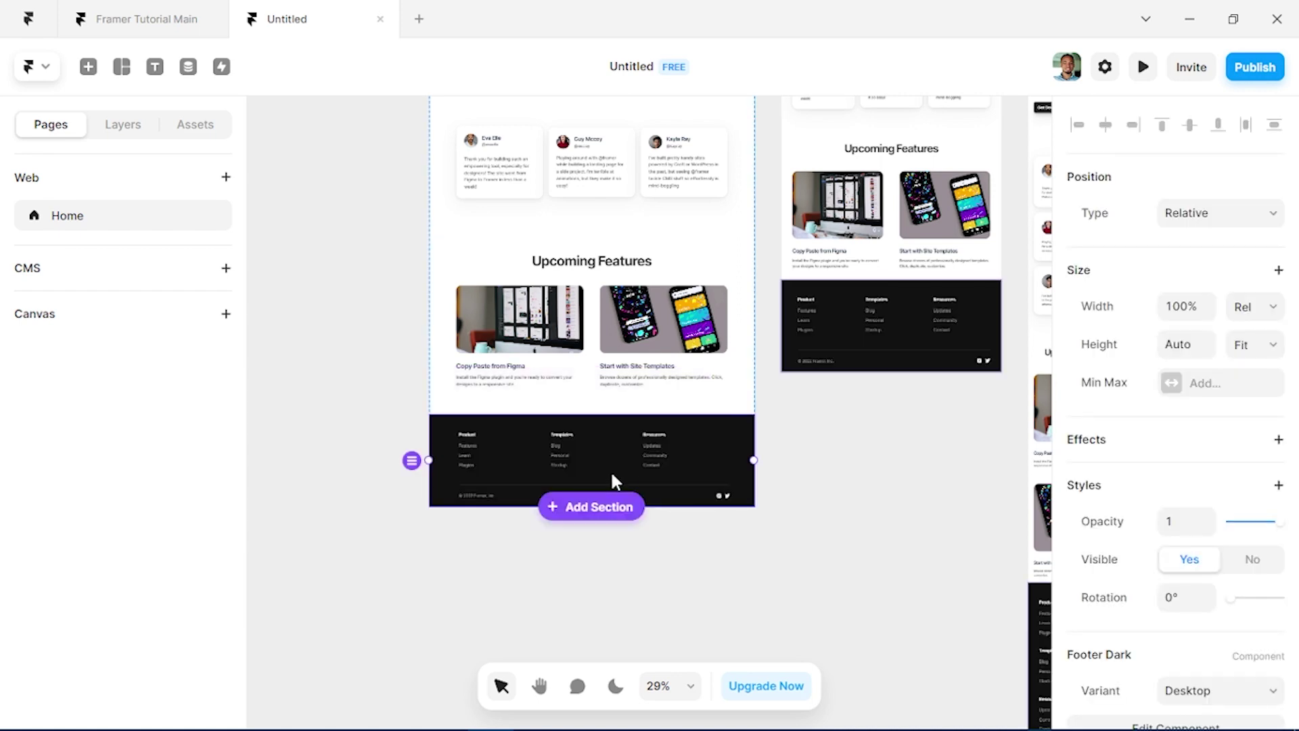
# Step: Check the footer on the desktop, tablet and phone layouts and open the preview of the landing page
pyautogui.scroll(-5, 643, 477)
pyautogui.hscroll(5, 643, 477)
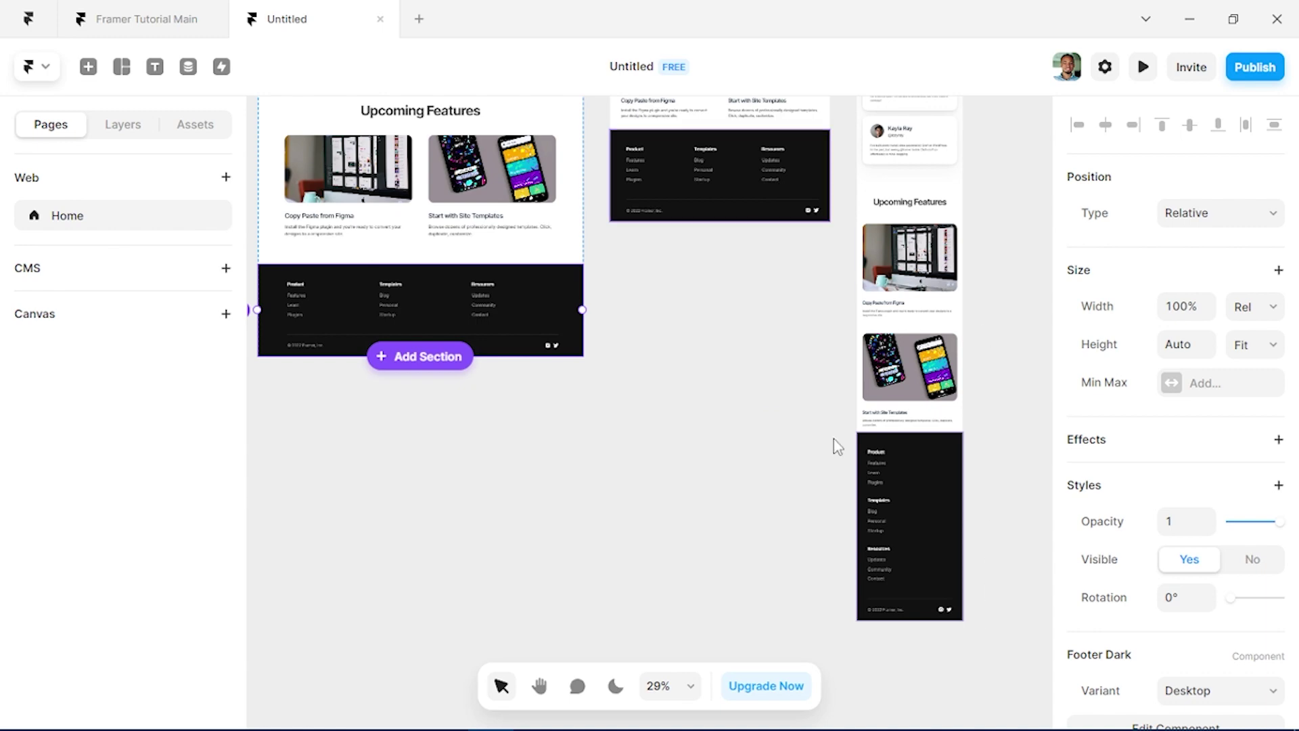
pyautogui.scroll(5, 542, 380)
pyautogui.hscroll(-2, 543, 381)
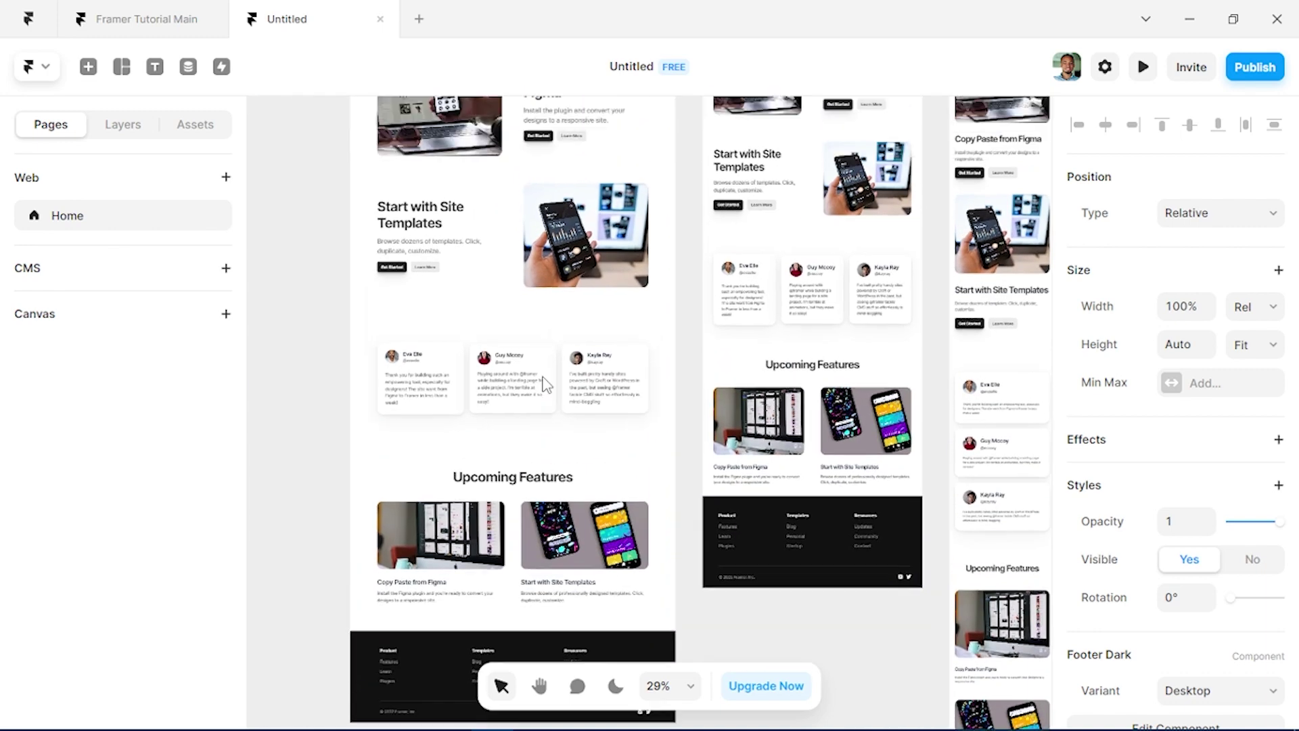
pyautogui.scroll(2, 547, 385)
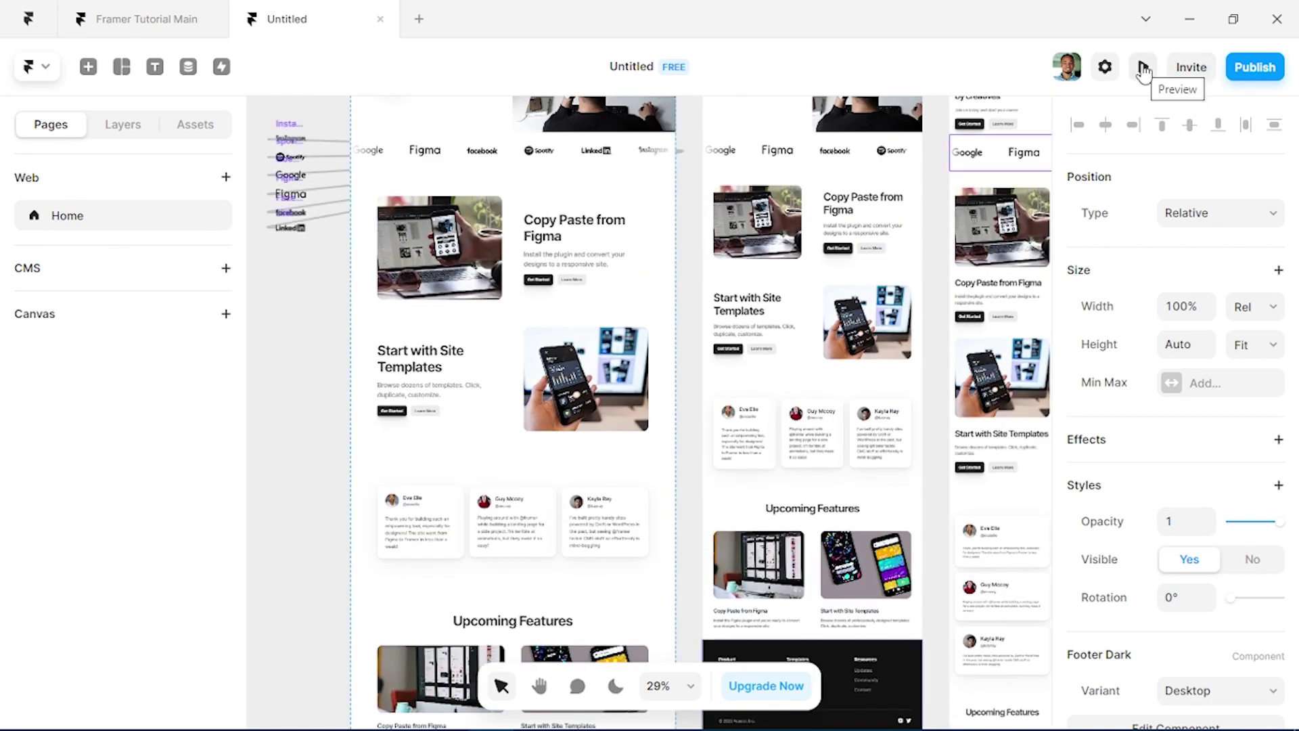
pyautogui.click(1144, 68)
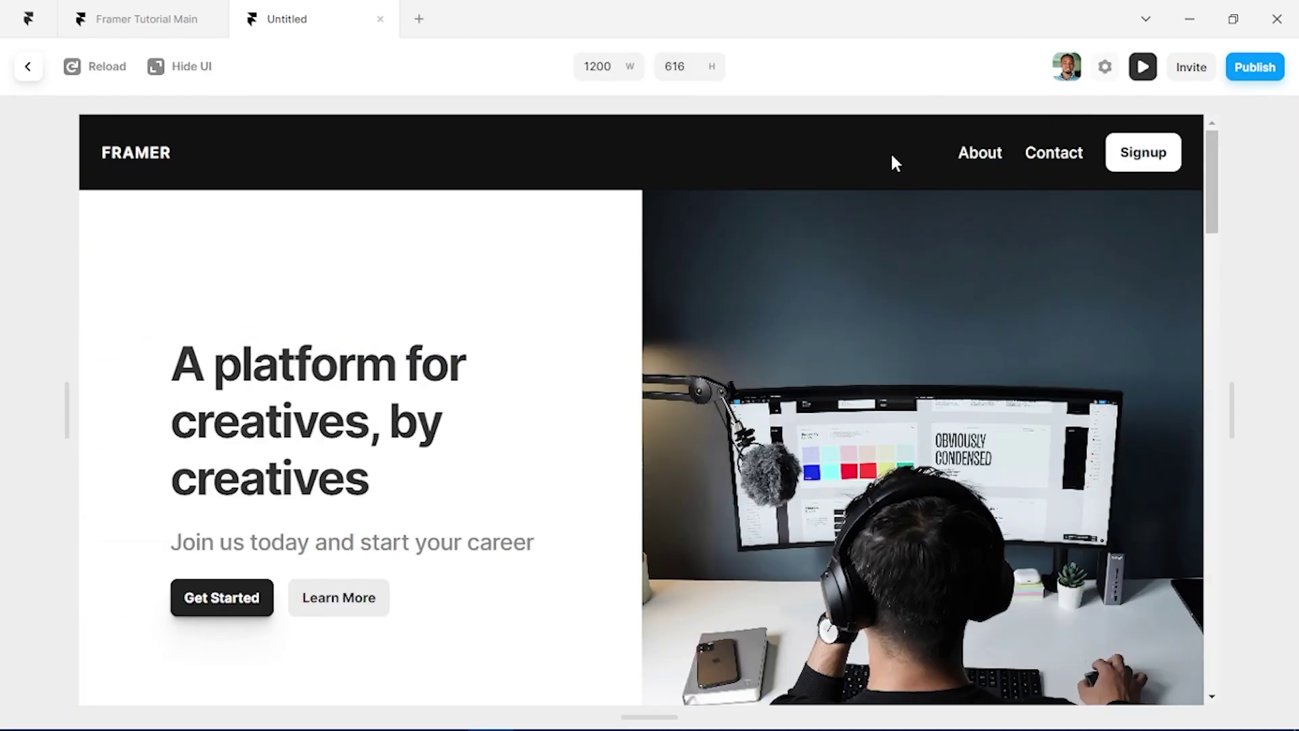
# Step: Review the landing page preview at the 1200 desktop width, from the hero through Upcoming Features and back to the navbar
pyautogui.scroll(-10, 936, 458)
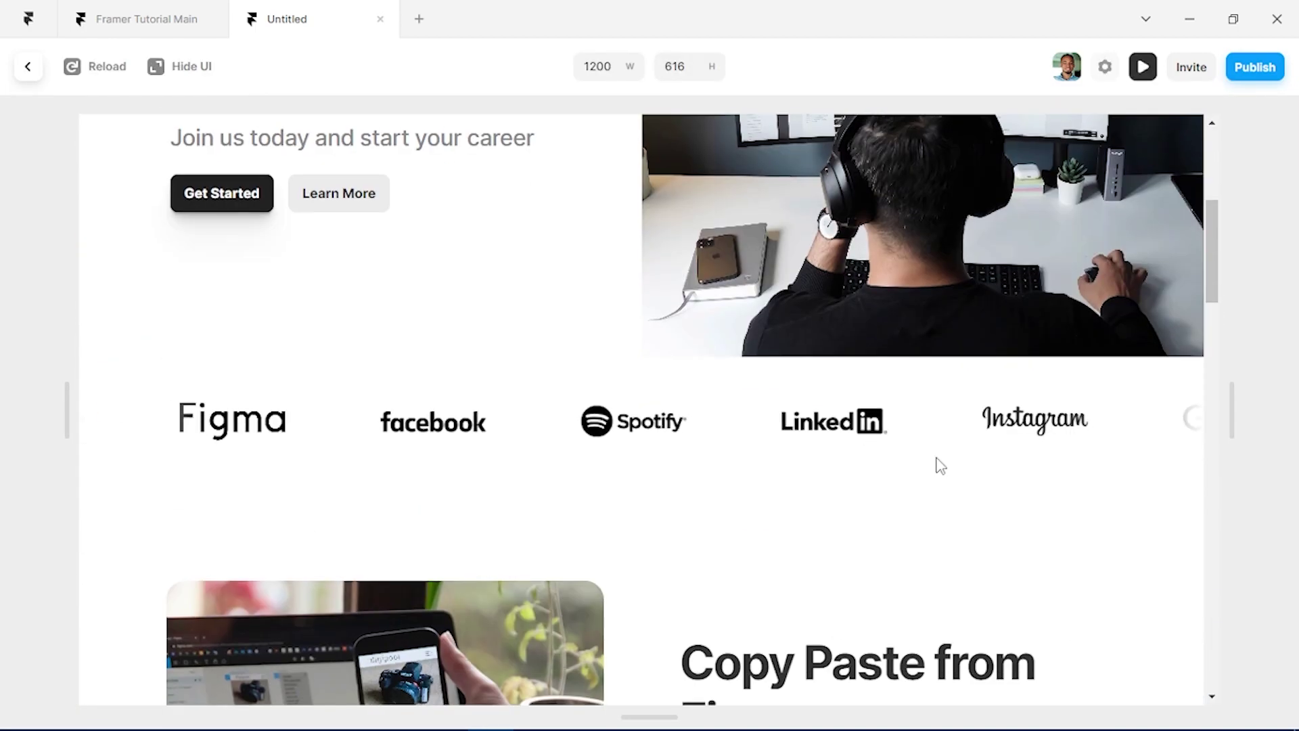
pyautogui.scroll(-10, 941, 466)
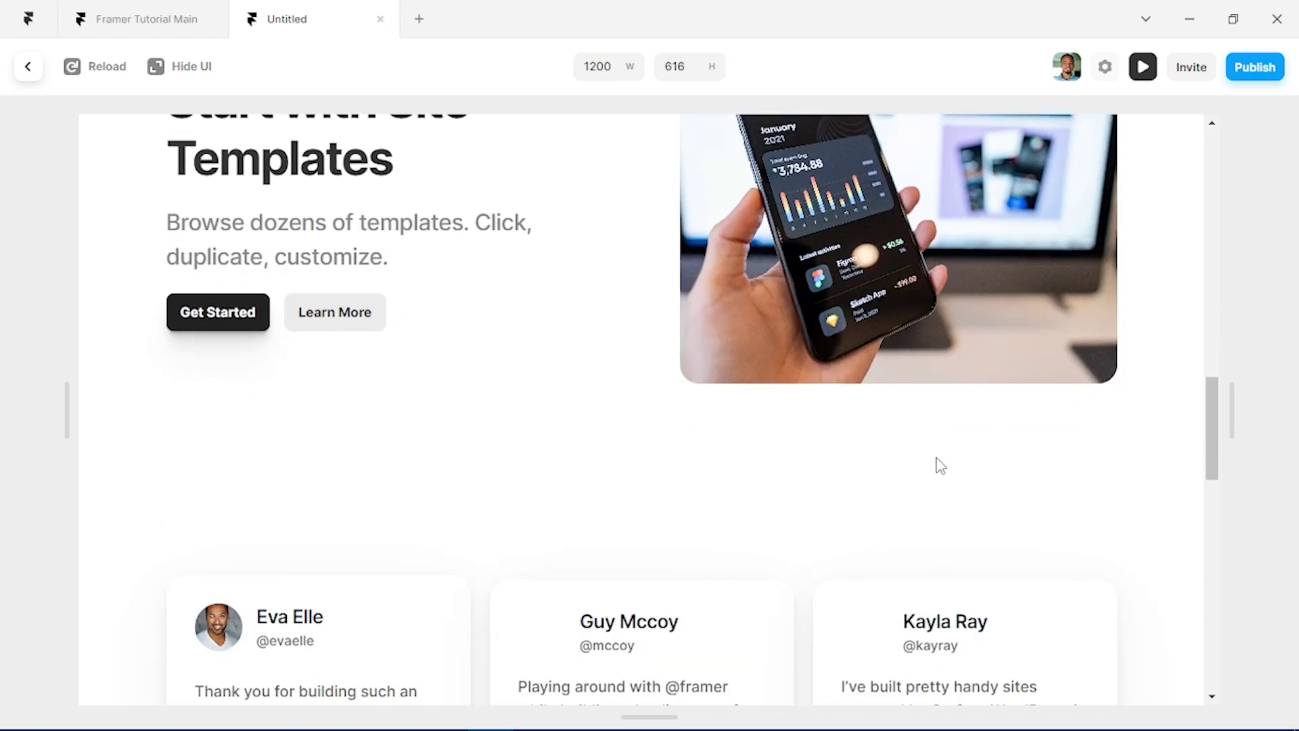
pyautogui.scroll(-10, 941, 466)
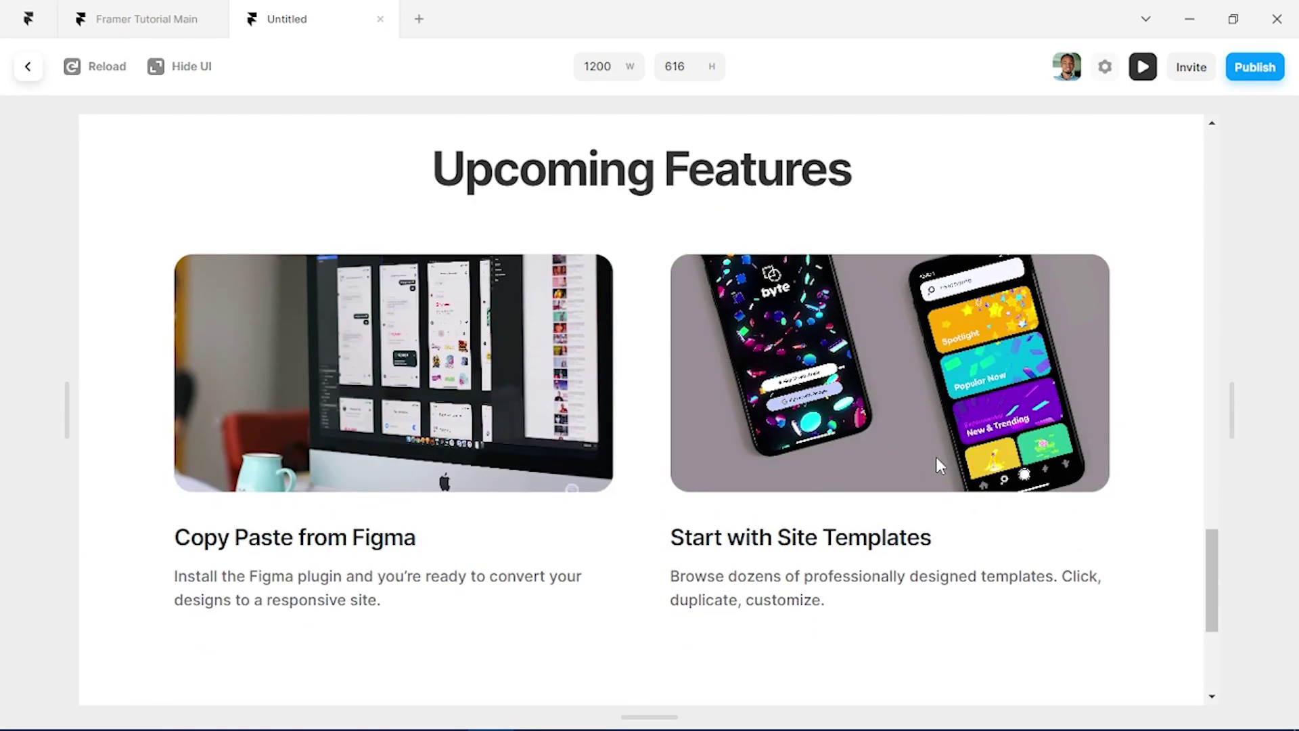
pyautogui.scroll(20, 941, 466)
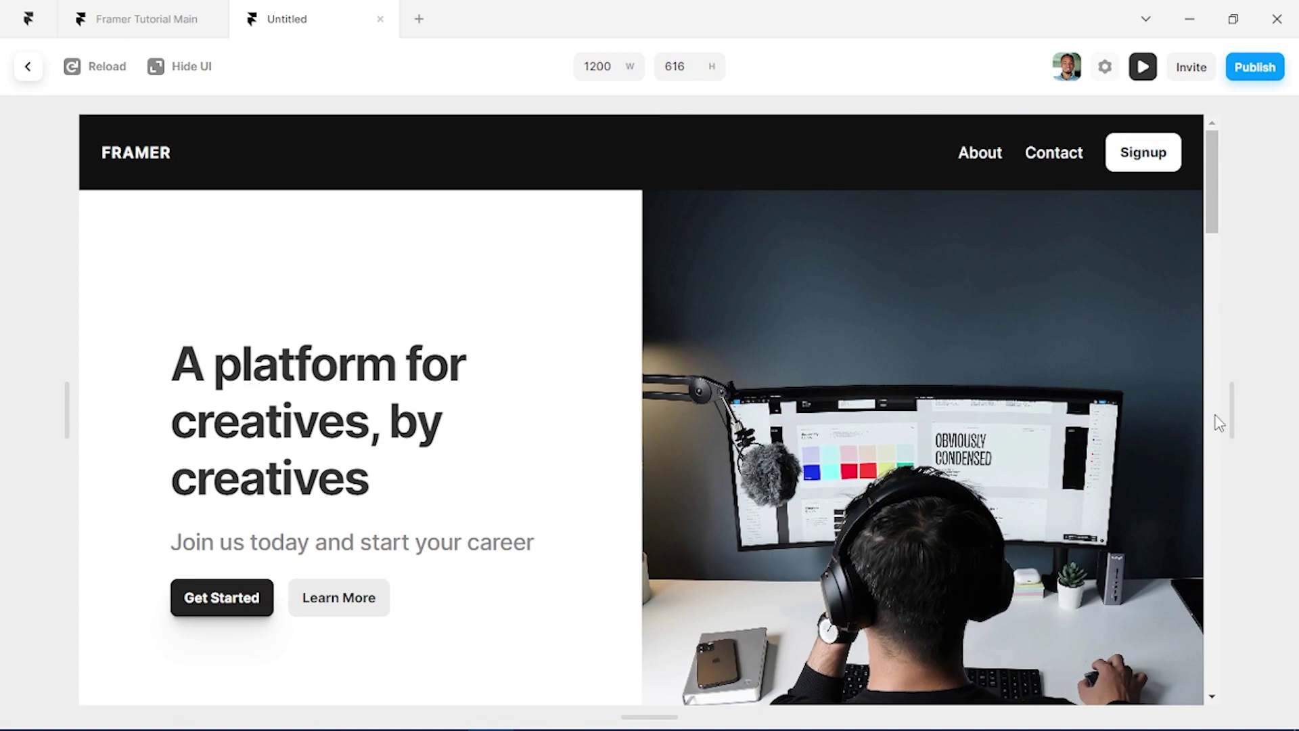
# Step: Narrow the preview to a phone width of about 356, test opening and closing the navbar's mobile menu, and exit the preview
pyautogui.moveTo(1242, 419); pyautogui.dragTo(839, 480)
pyautogui.click(763, 152)
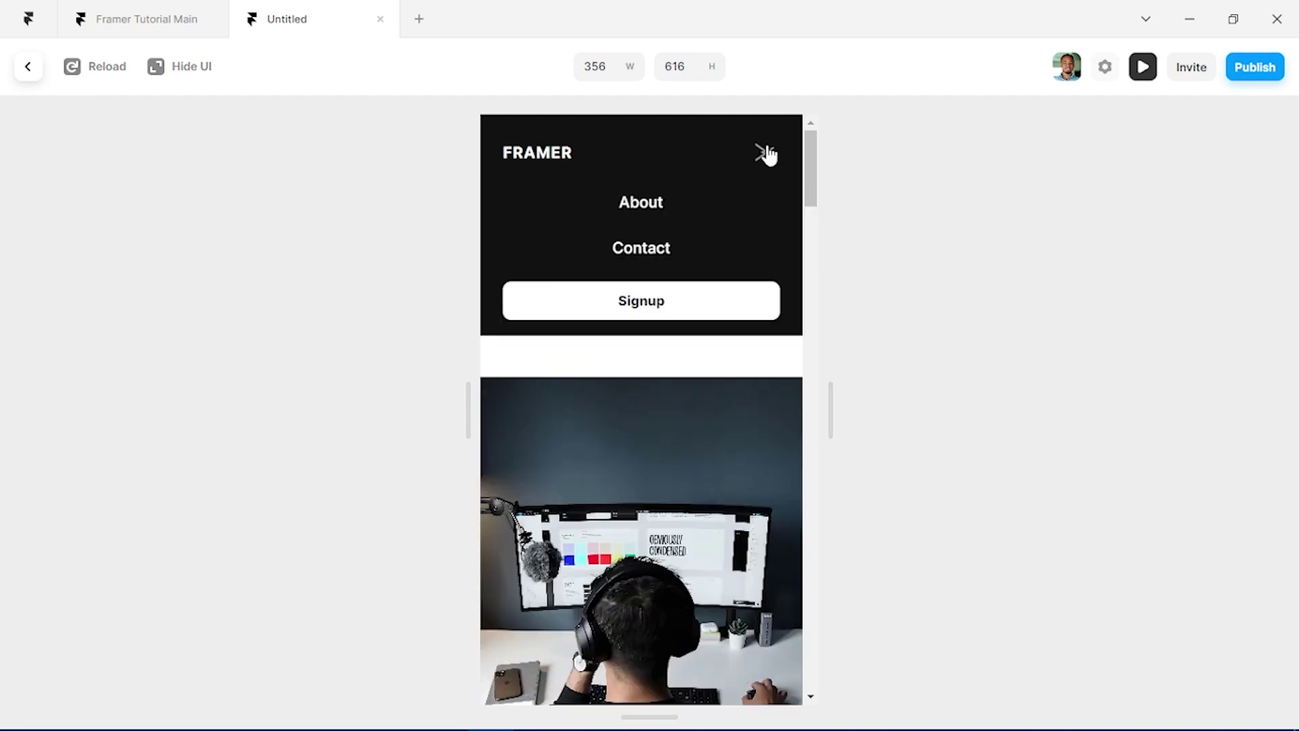
pyautogui.click(764, 152)
pyautogui.scroll(-5, 716, 498)
pyautogui.press('Escape')
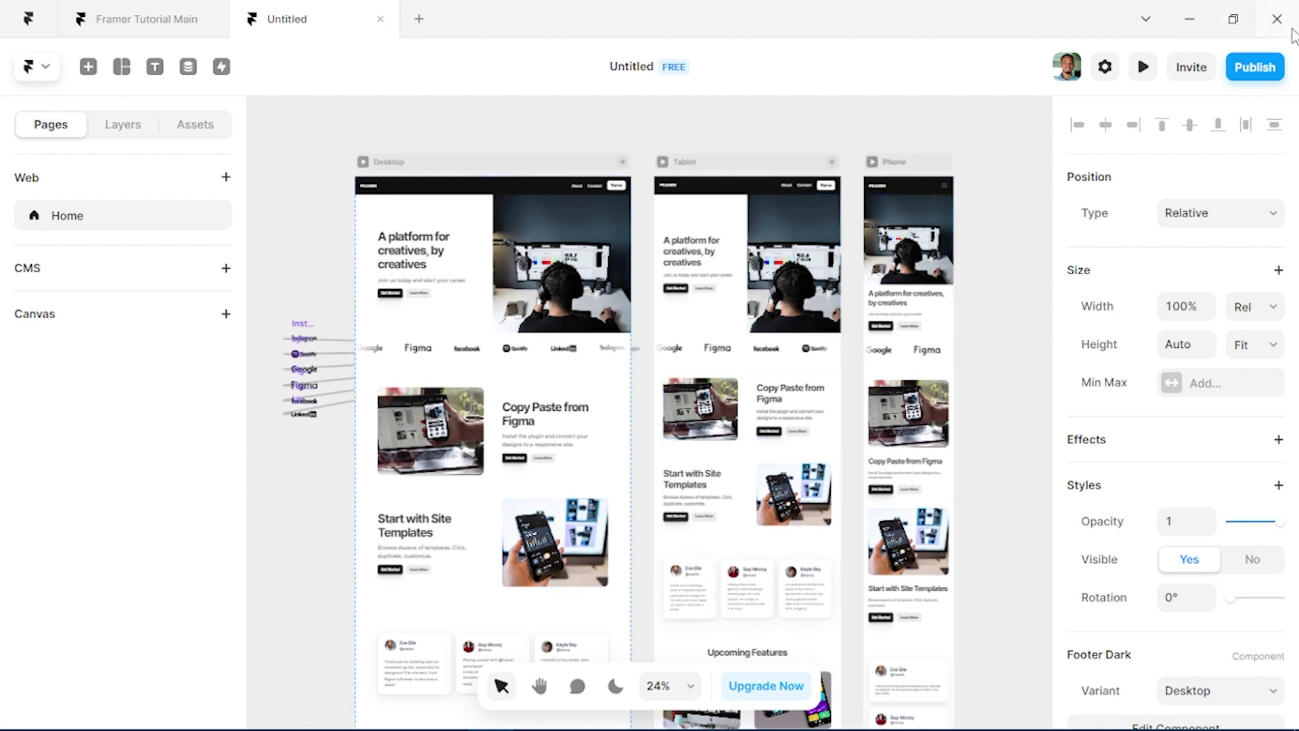
# Step: Publish the landing page to its free framer.app domain and dismiss the publishing options
pyautogui.click(1257, 70)
pyautogui.click(1257, 70)
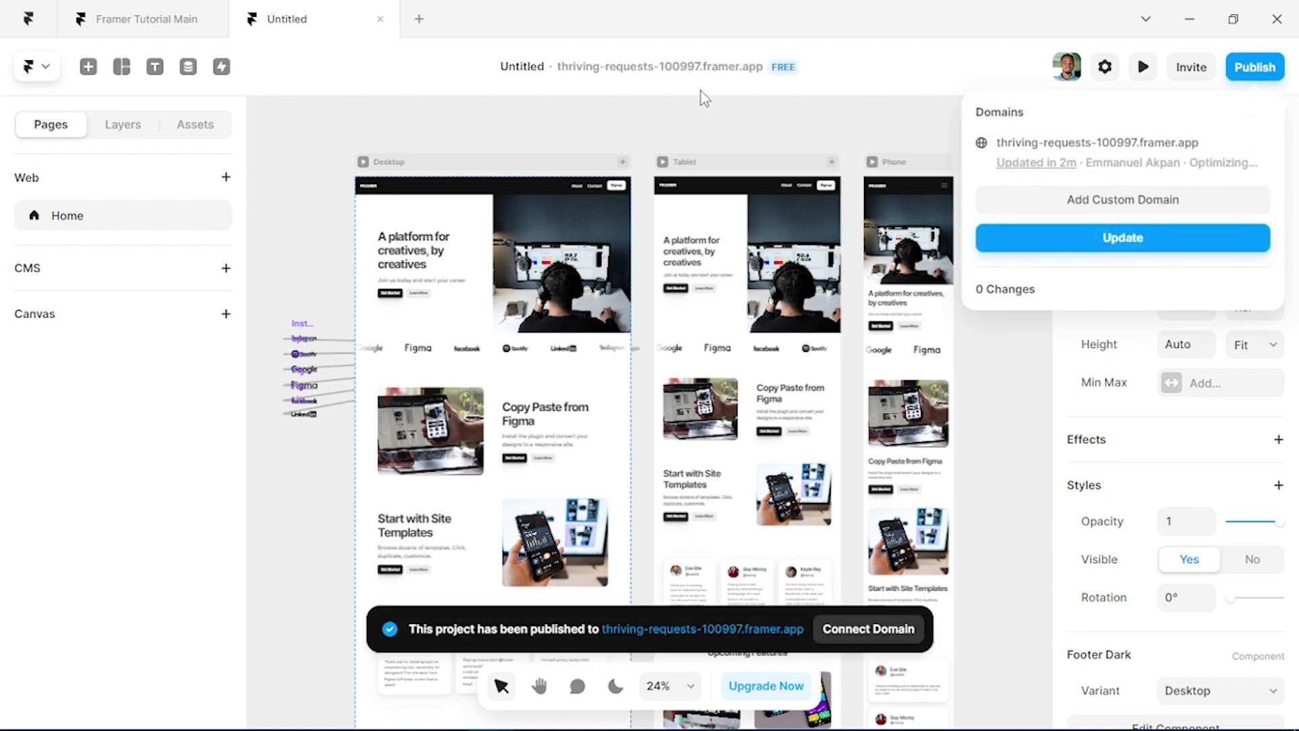
pyautogui.click(826, 129)
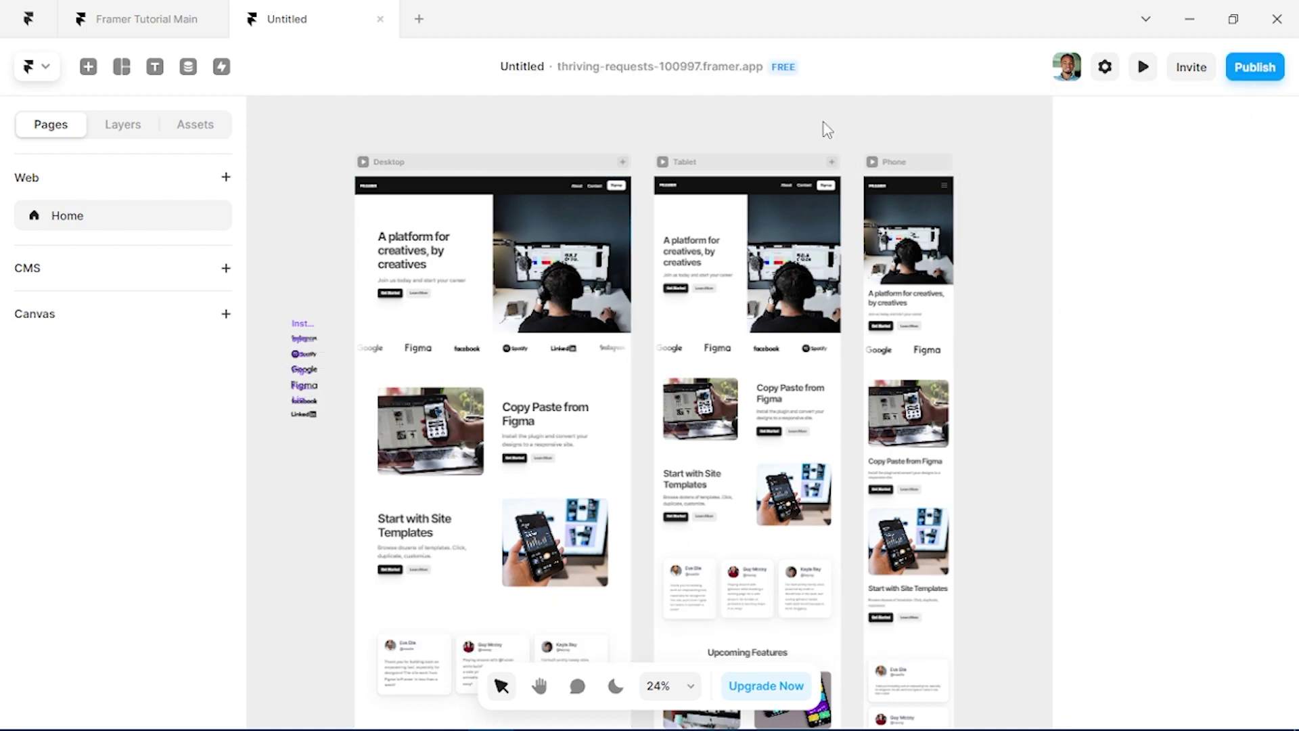
# Step: Open the published site in the browser, review it from the hero to Upcoming Features, and return to the Framer project
pyautogui.click(683, 66)
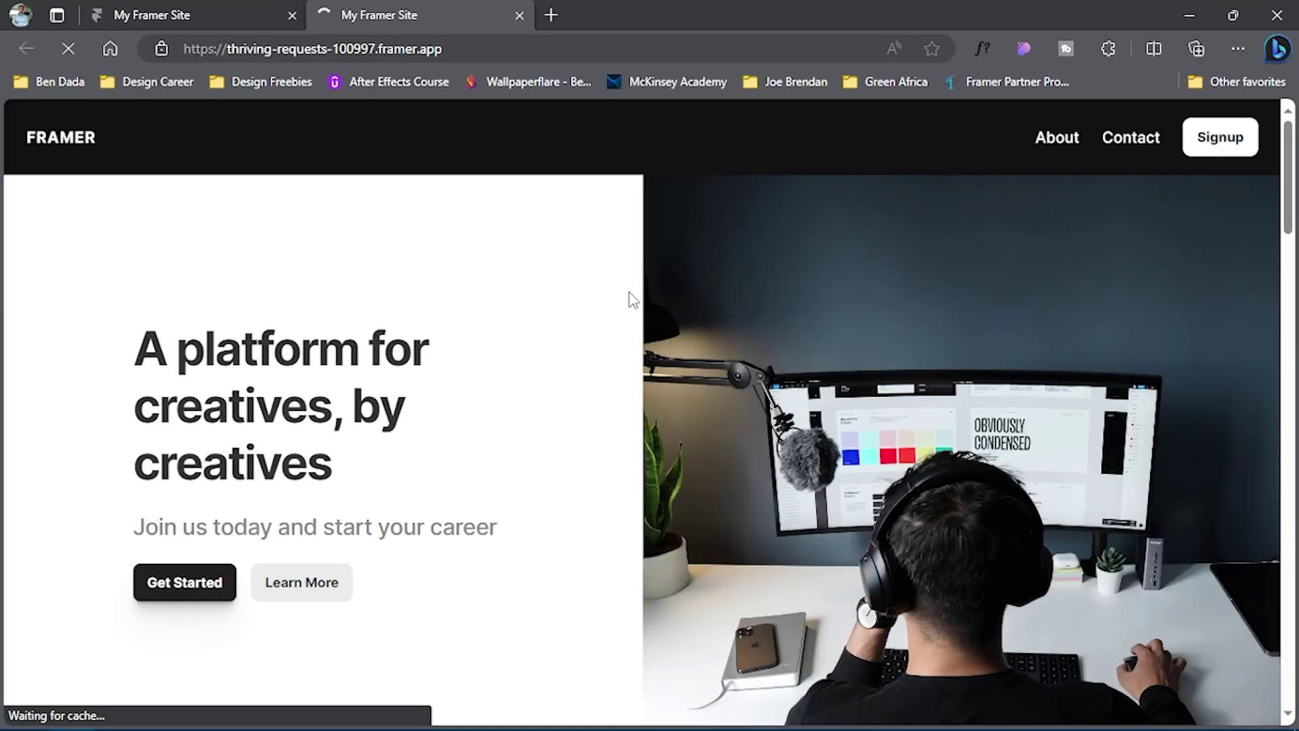
pyautogui.scroll(-8, 618, 359)
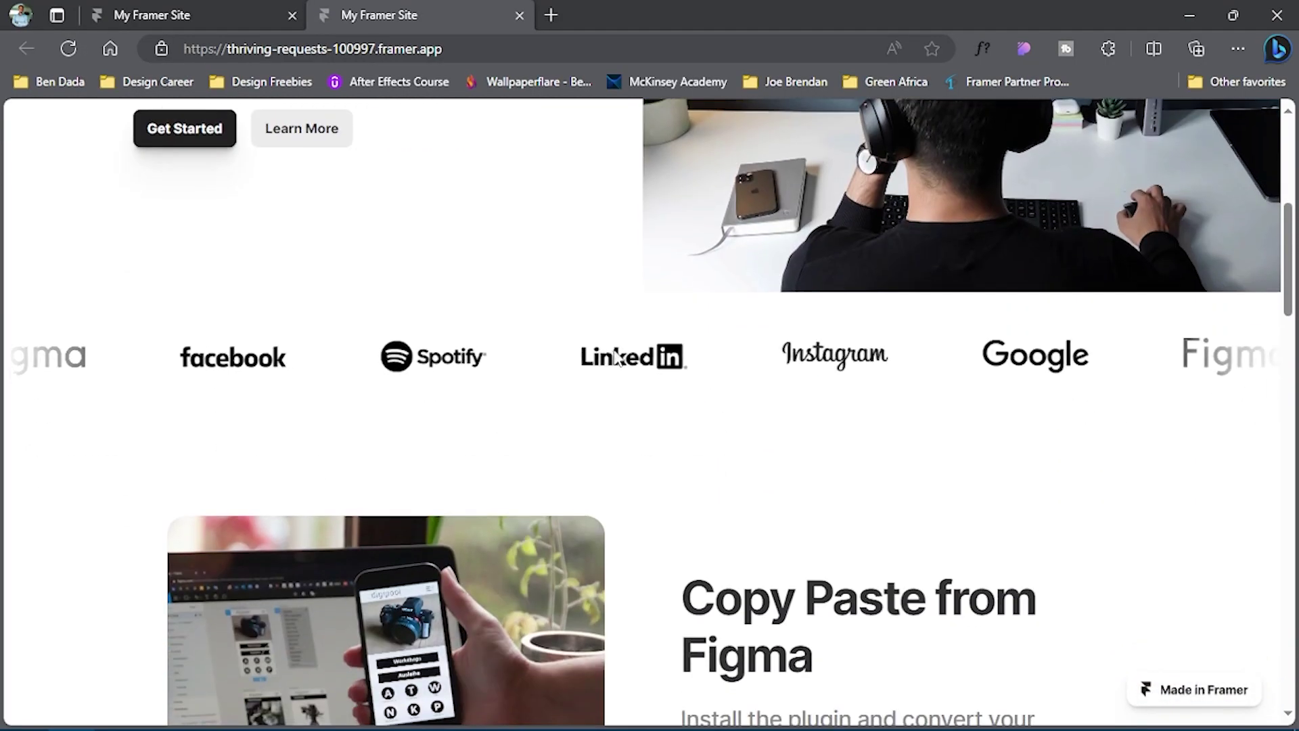
pyautogui.scroll(-12, 618, 358)
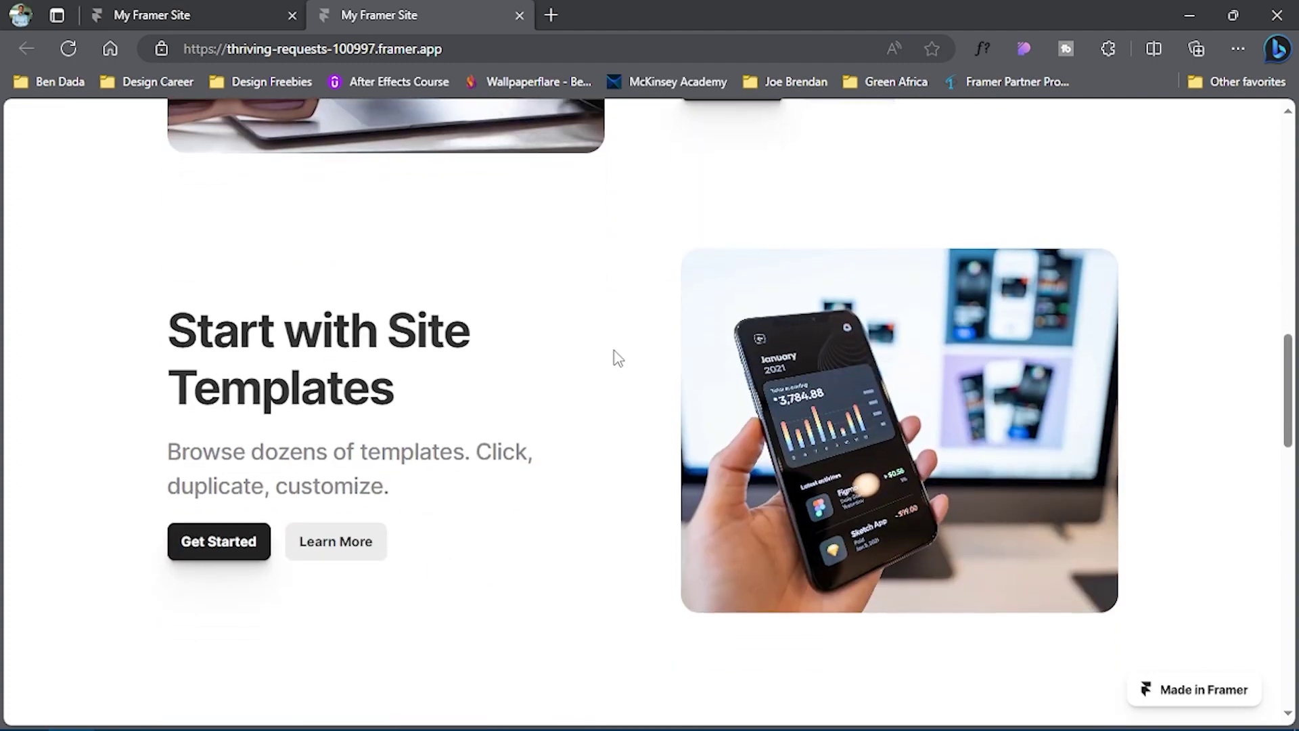
pyautogui.scroll(-10, 618, 359)
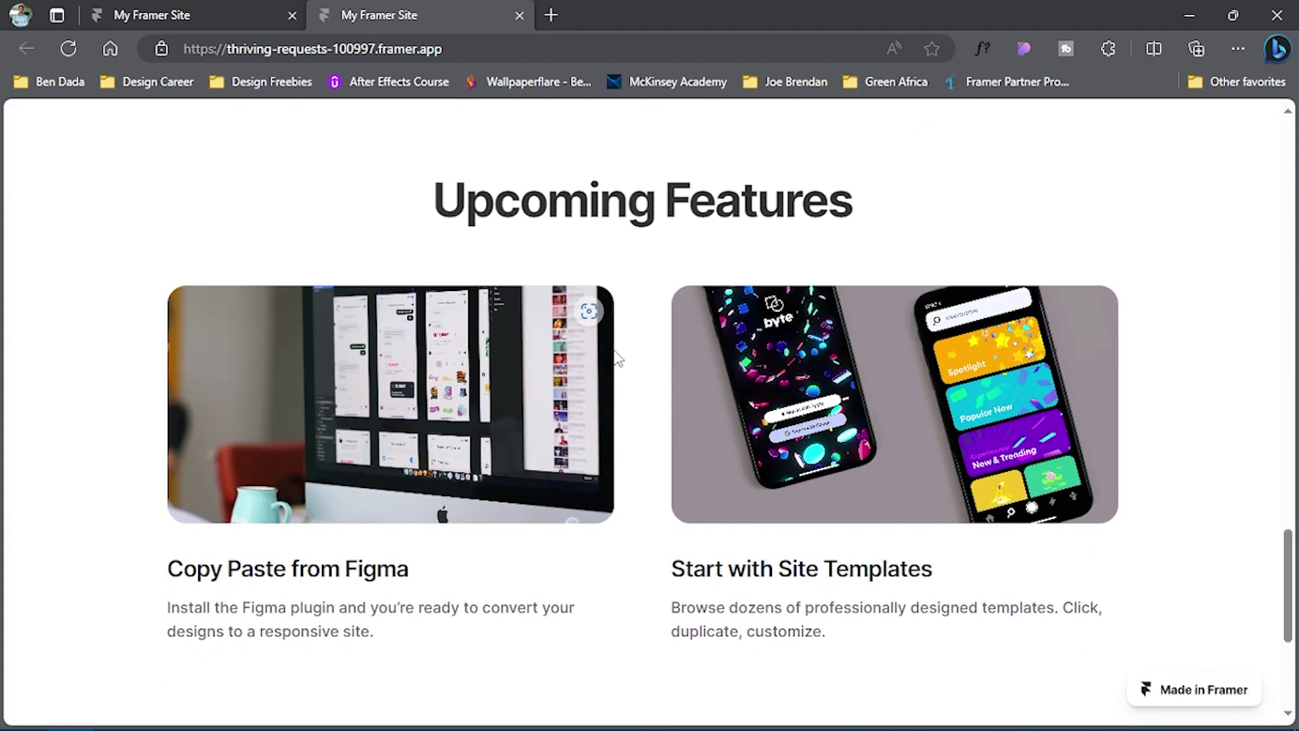
pyautogui.hotkey('alt', 'Tab')
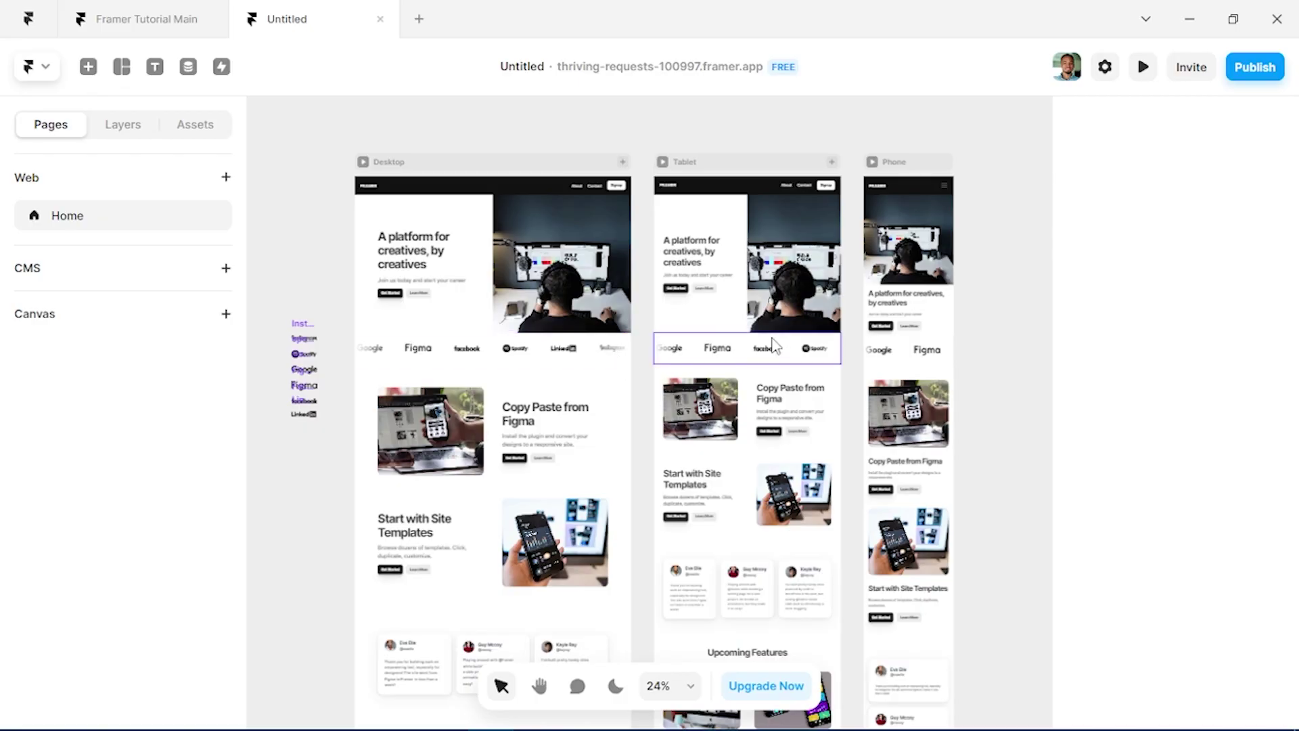
pyautogui.scroll(-2, 521, 383)
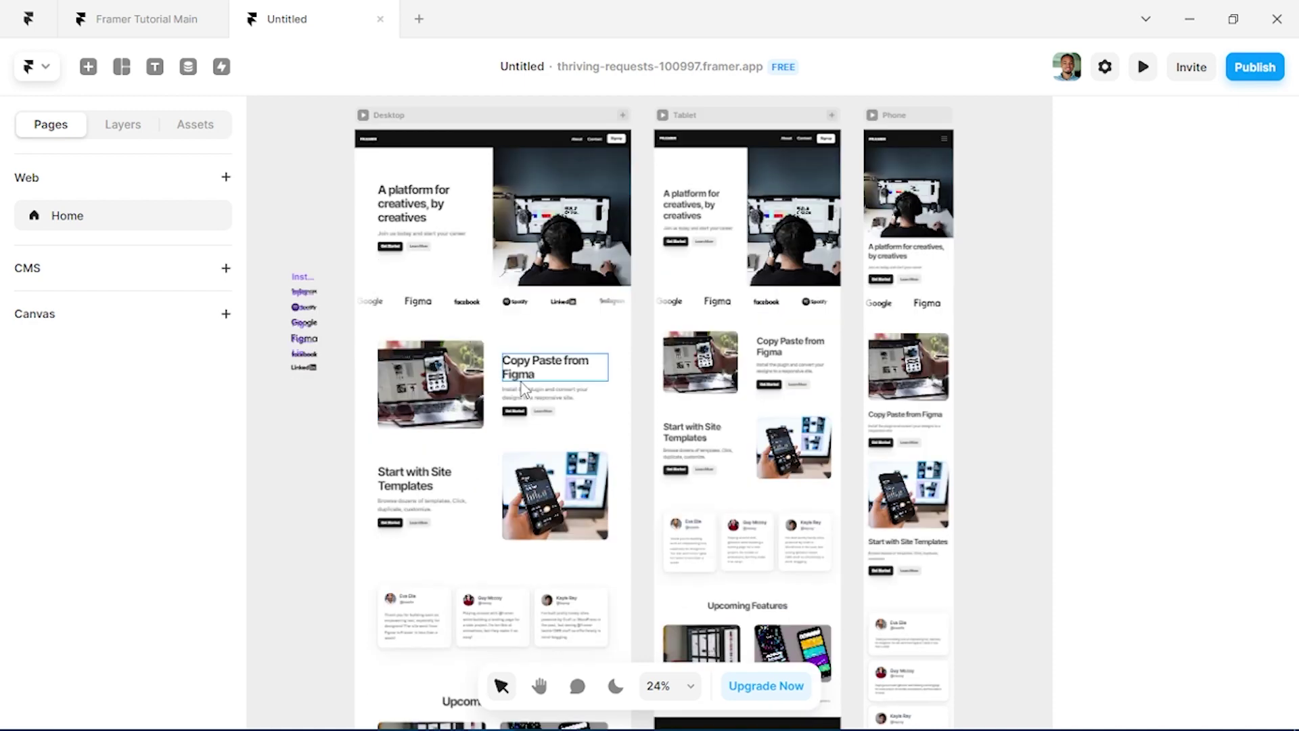